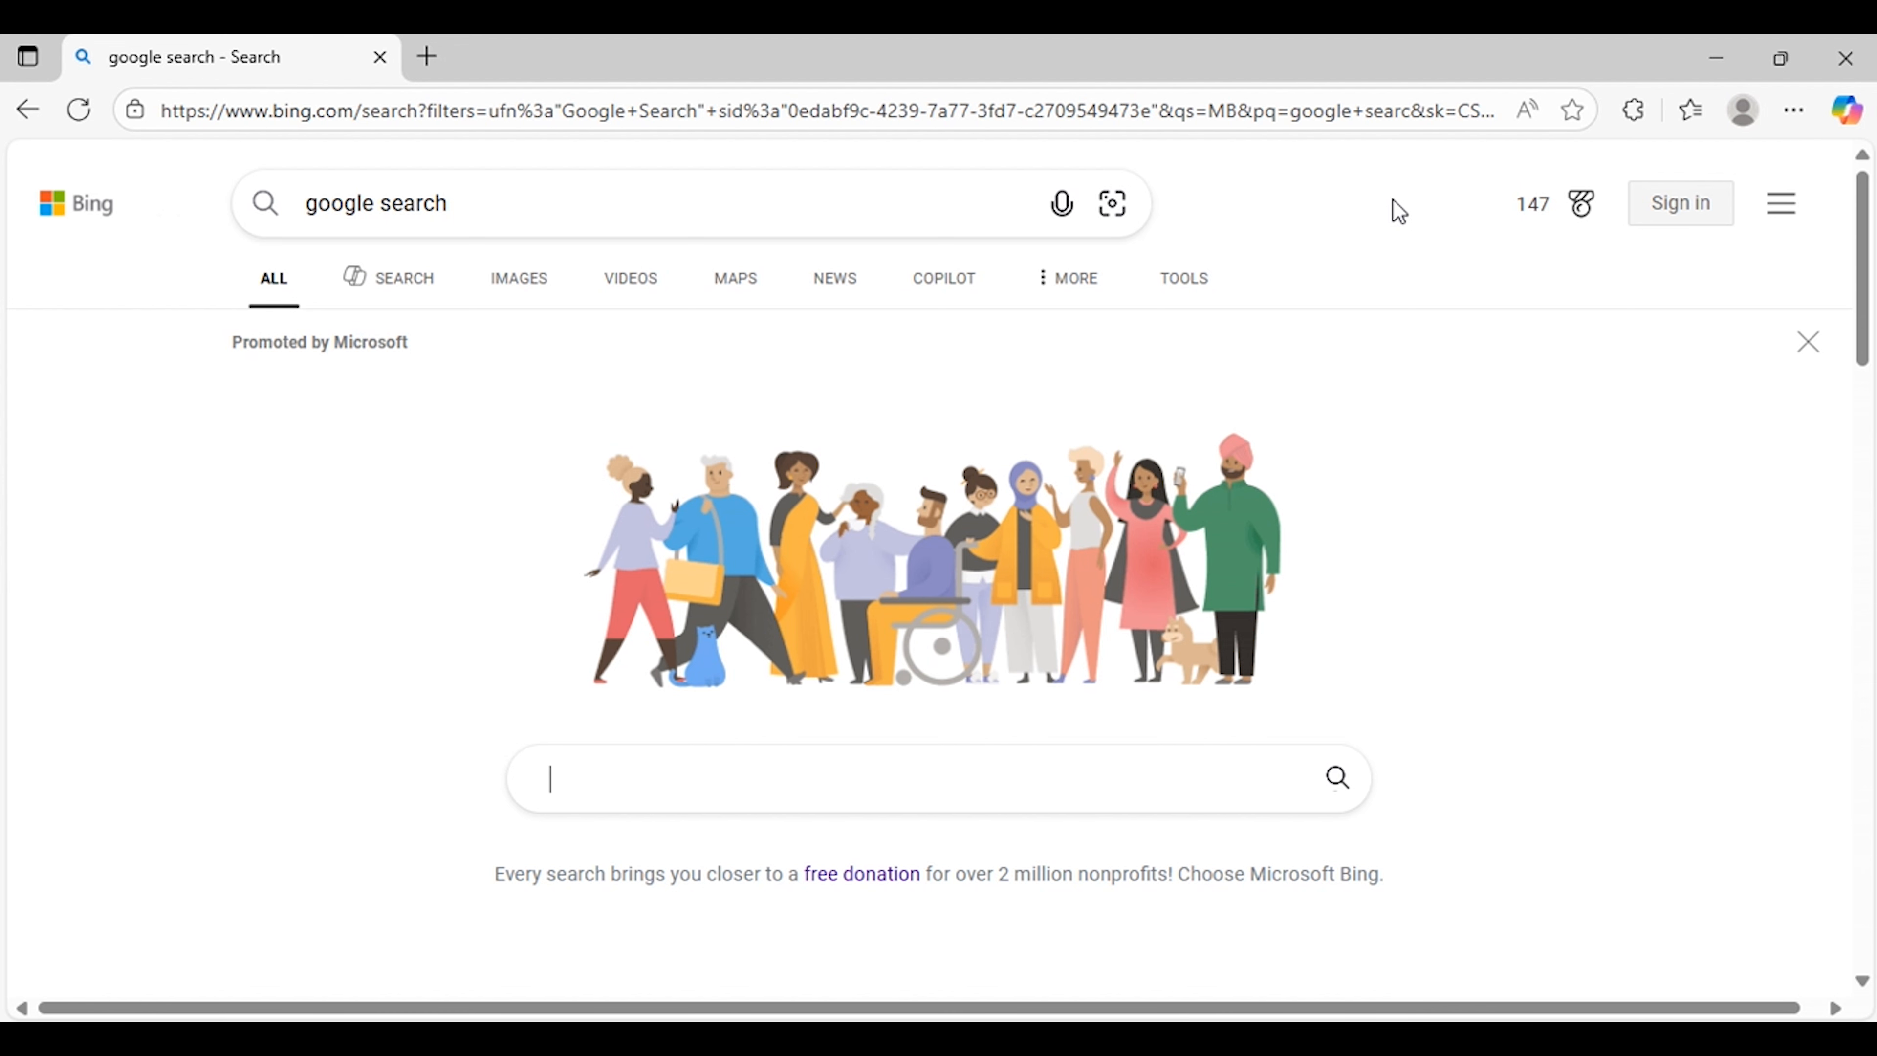
# Step: Search the web for google cloud, picking it from the search suggestions
pyautogui.click(878, 788)
pyautogui.write('g')
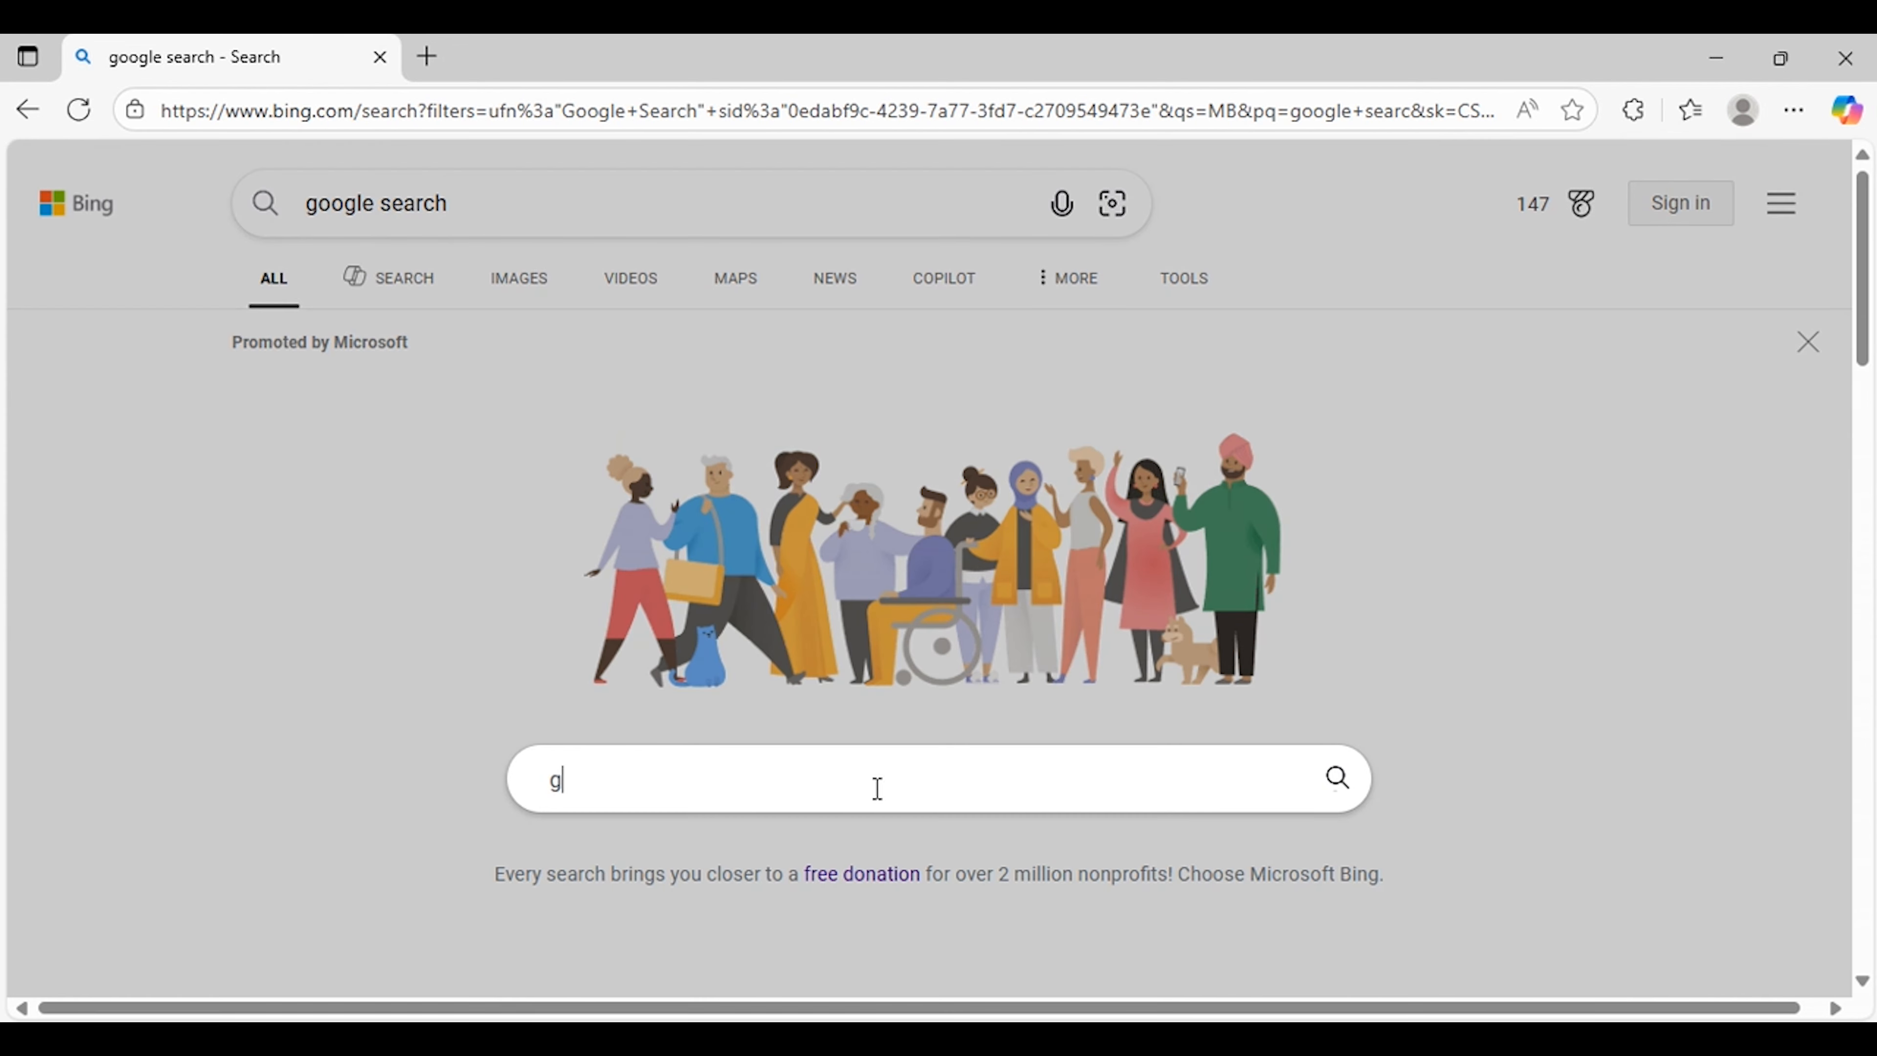
pyautogui.write('oogle cloud console')
pyautogui.press('Down')
pyautogui.press('Return')
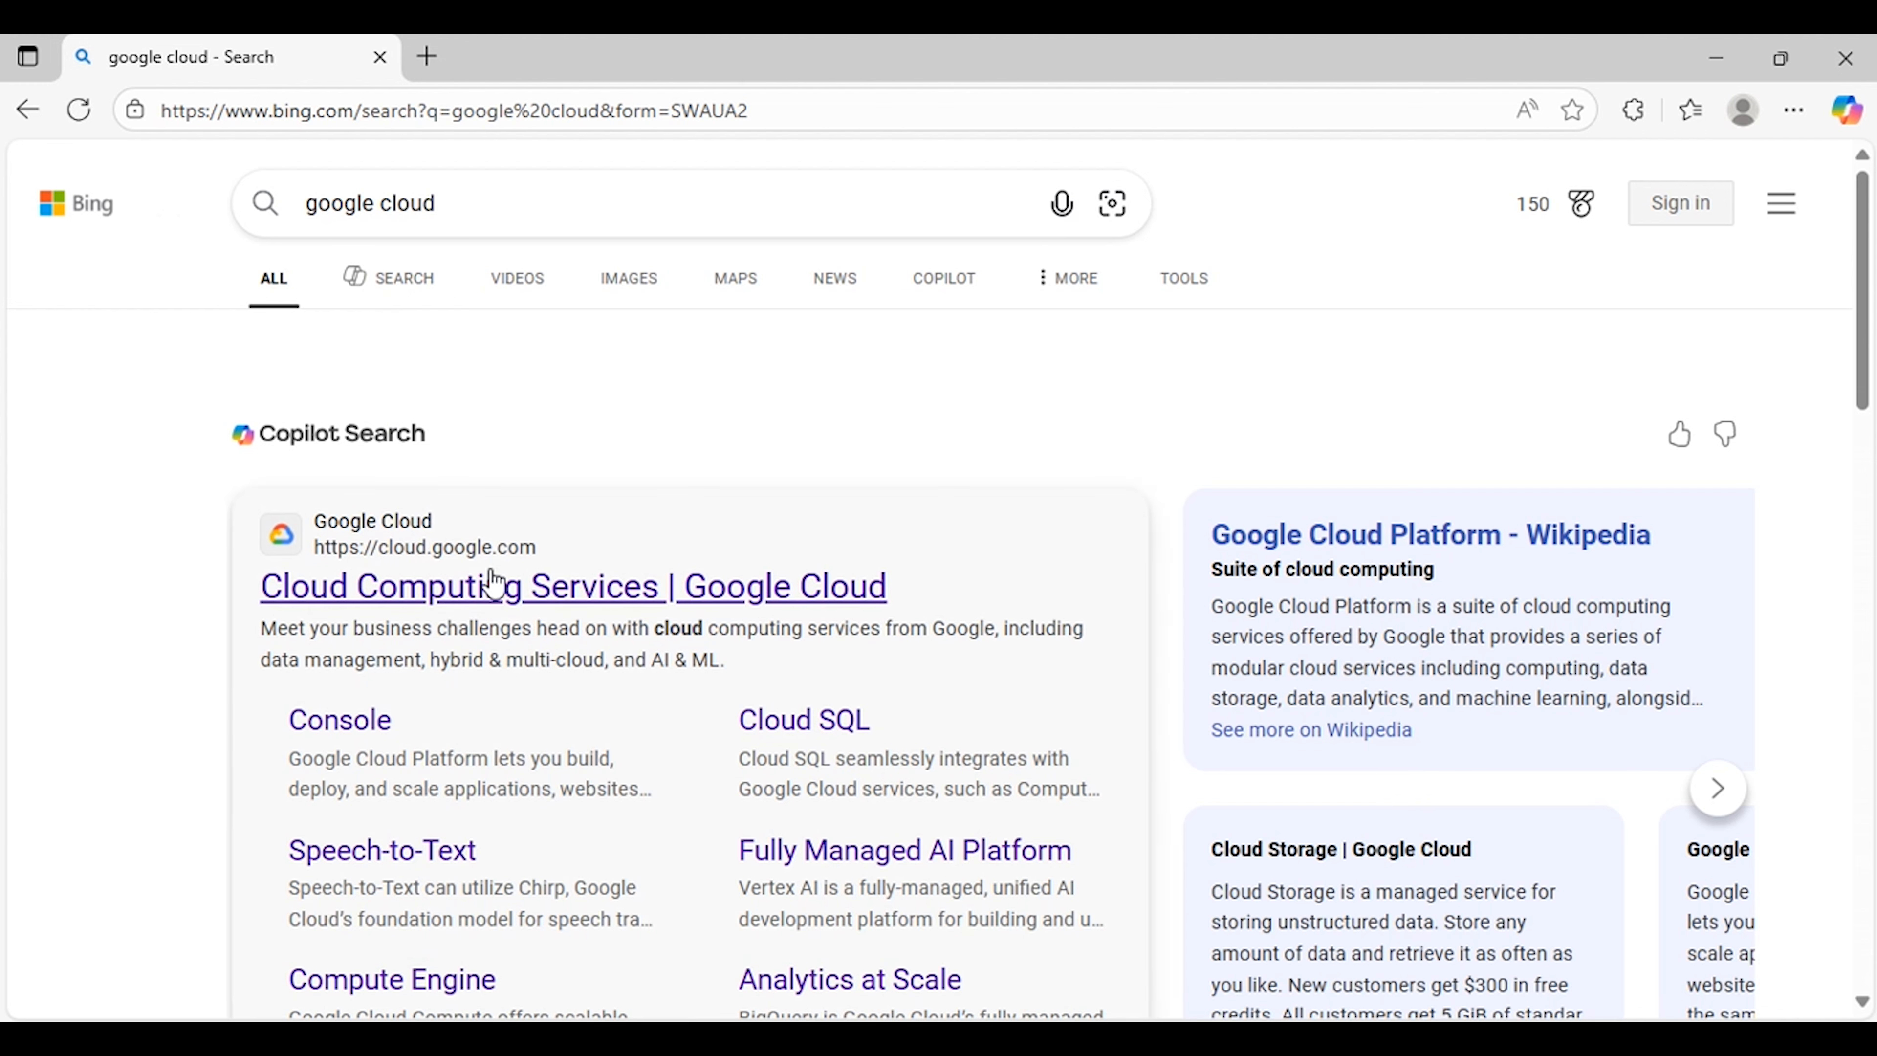
# Step: Open the Cloud Computing Services | Google Cloud result and choose to get started for free
pyautogui.scroll(-2, 518, 606)
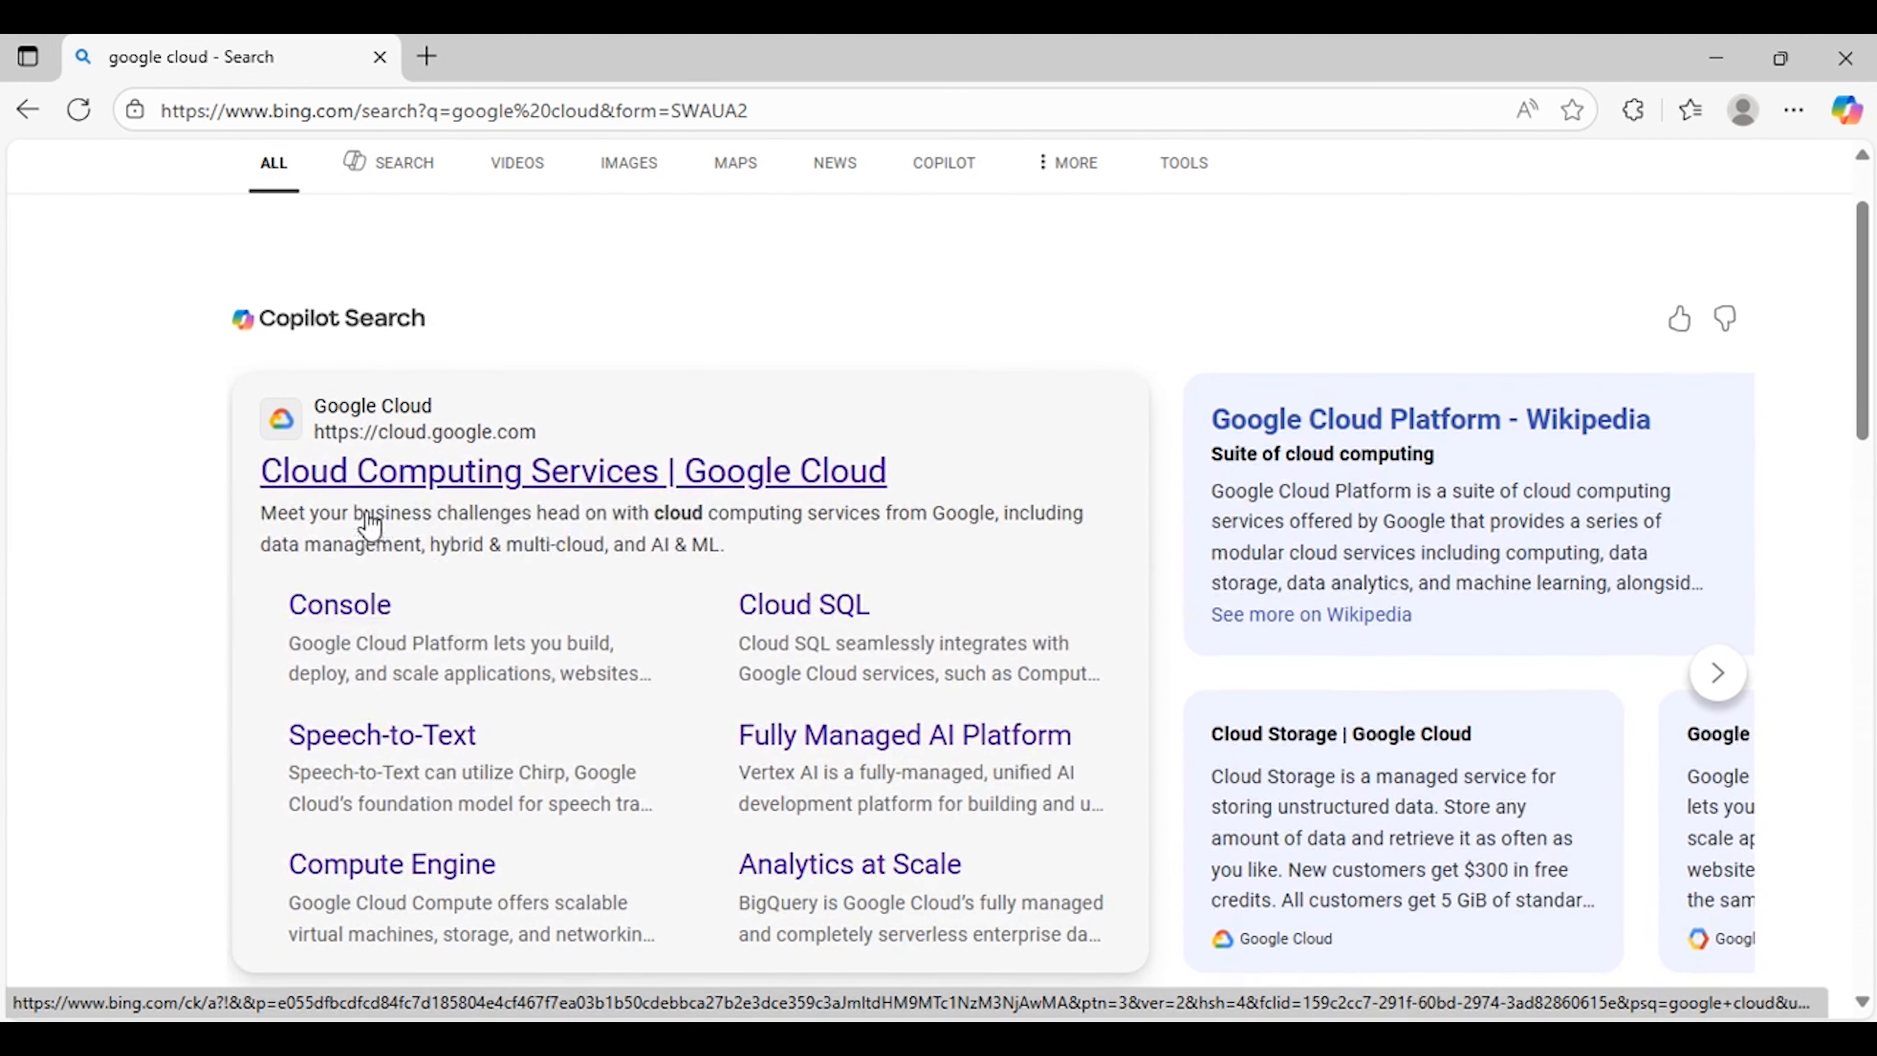
pyautogui.click(608, 484)
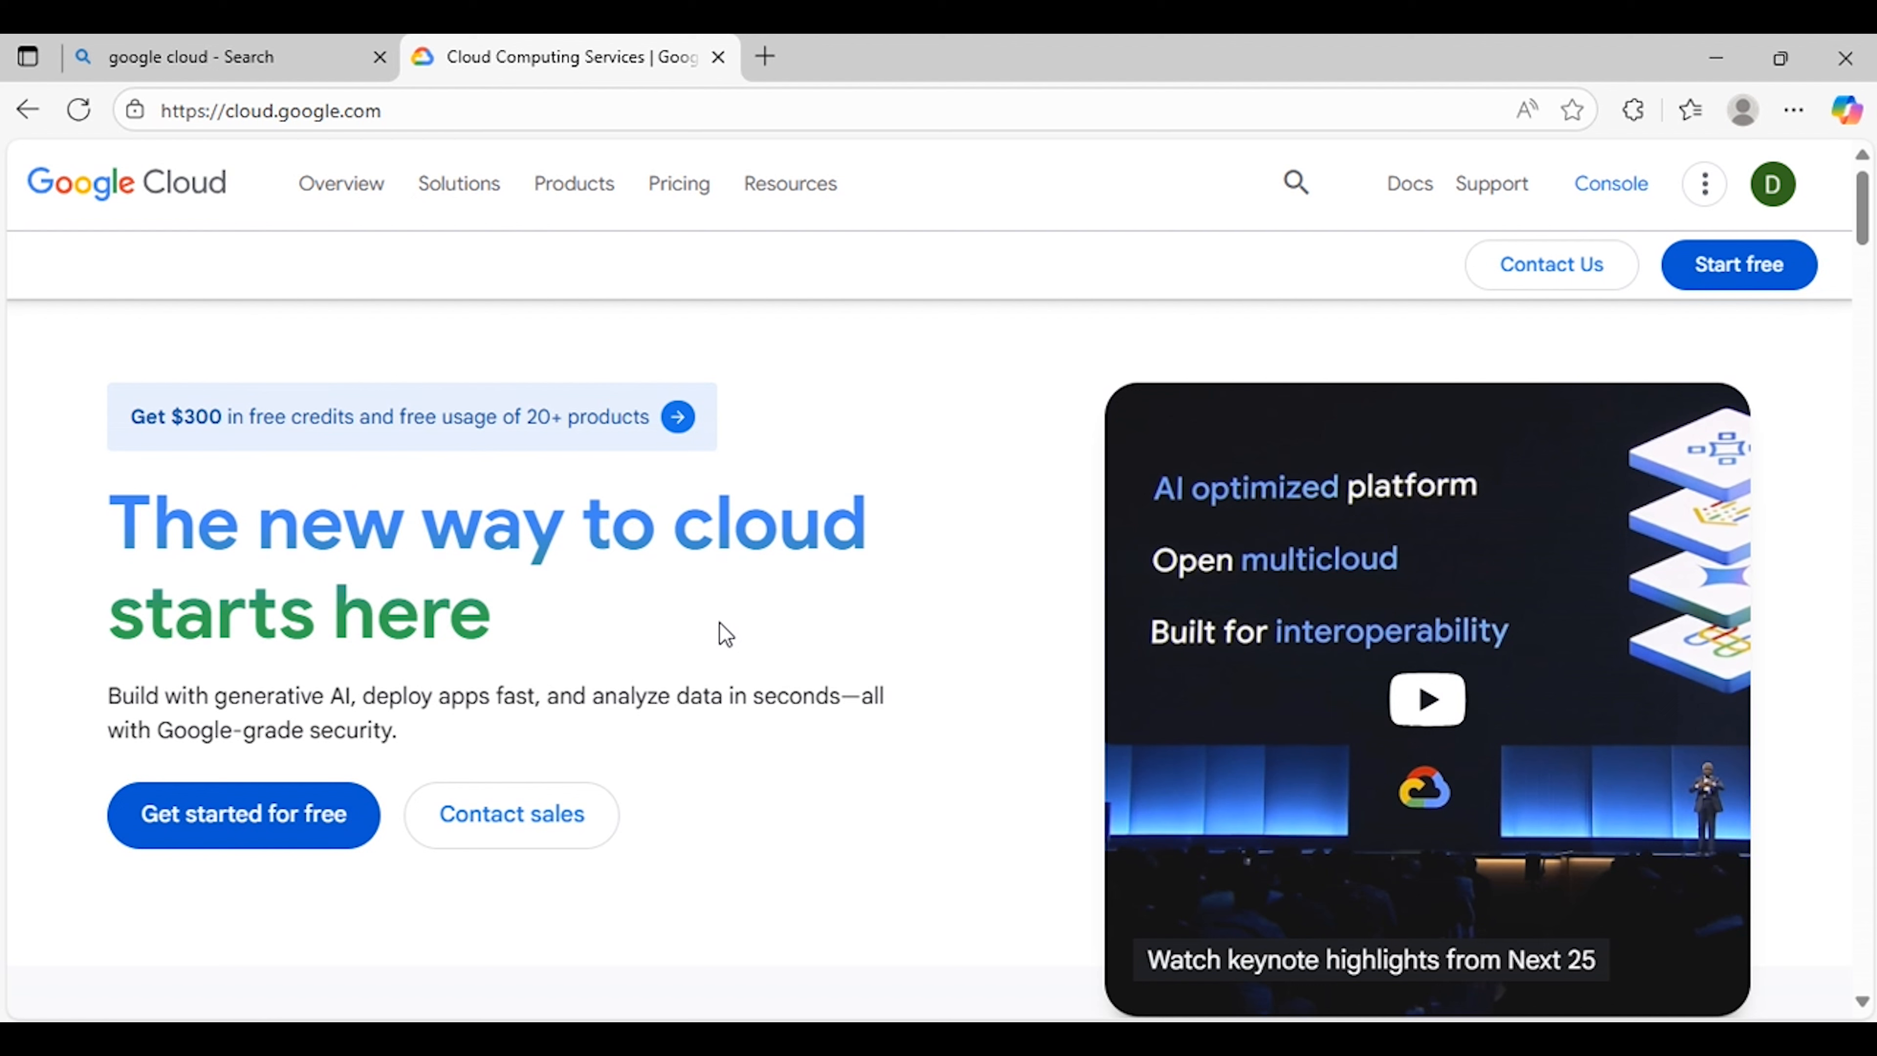
pyautogui.click(255, 843)
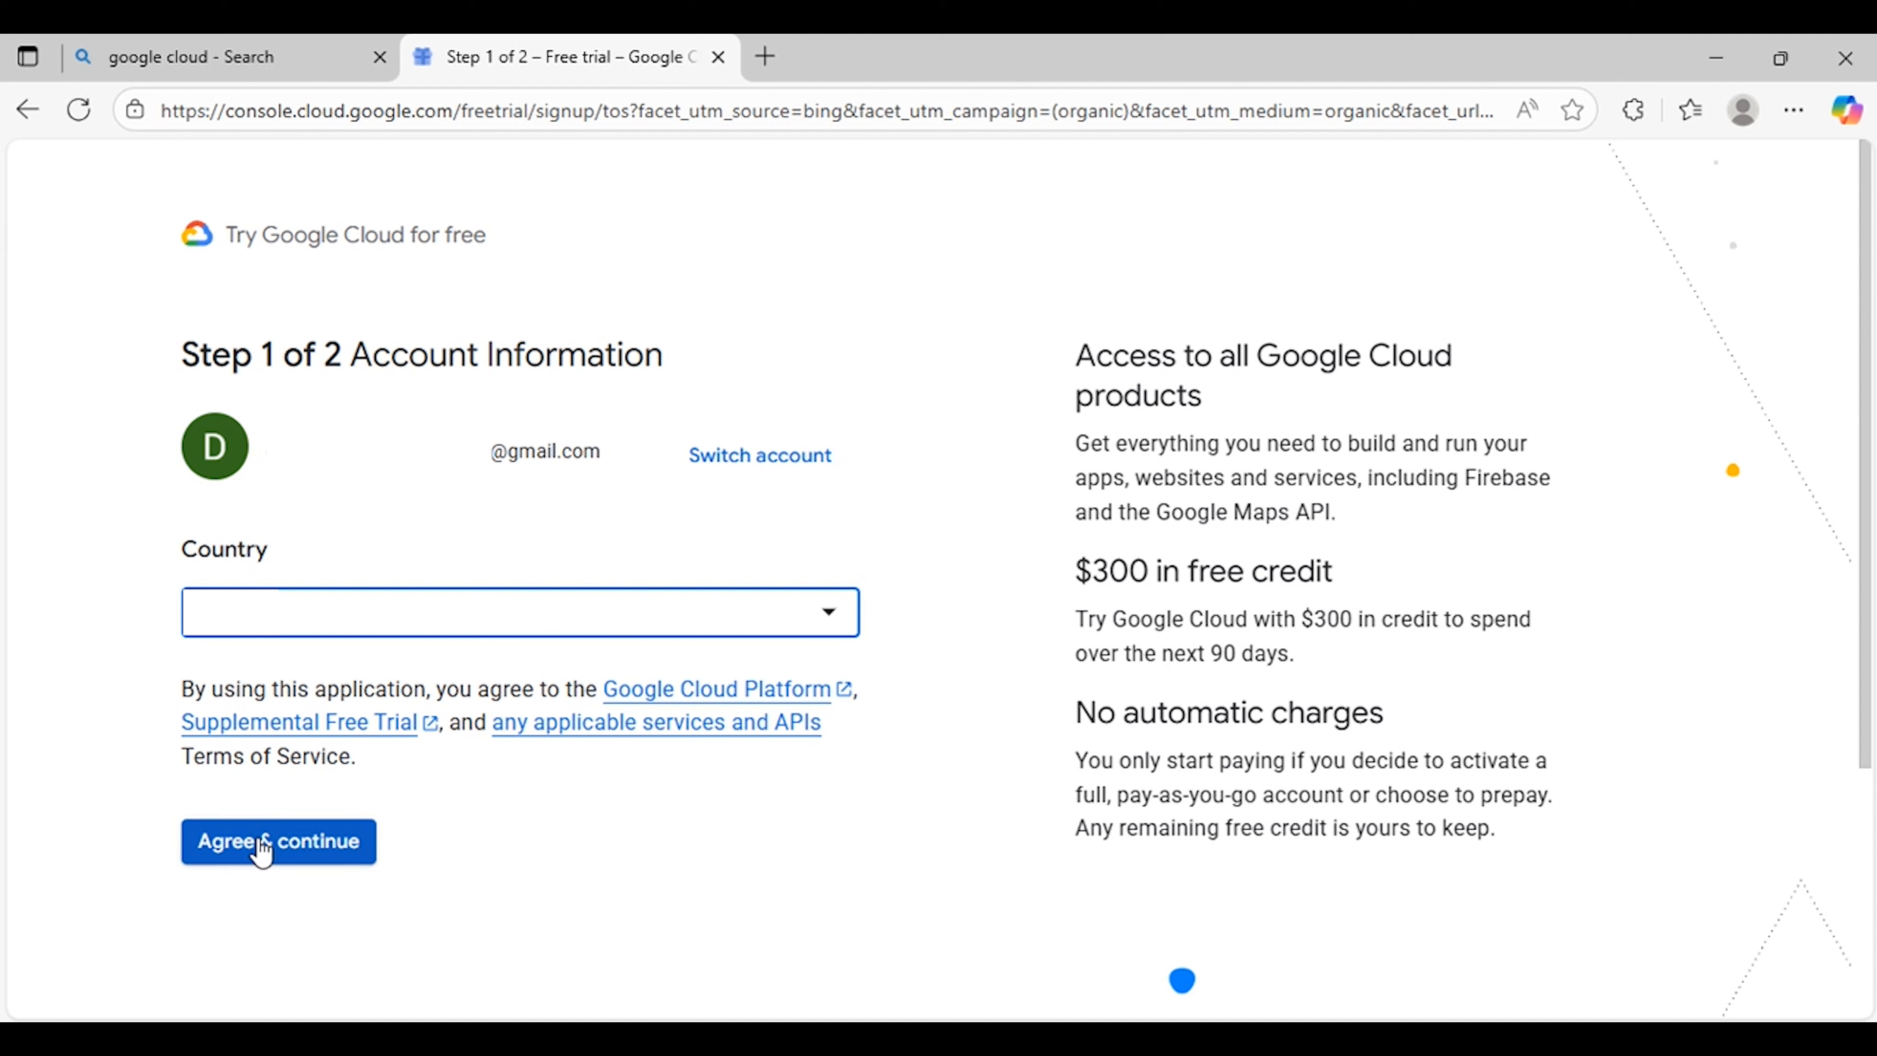
# Step: Agree to the terms and continue, then choose Start free on the payment verification page
pyautogui.click(287, 850)
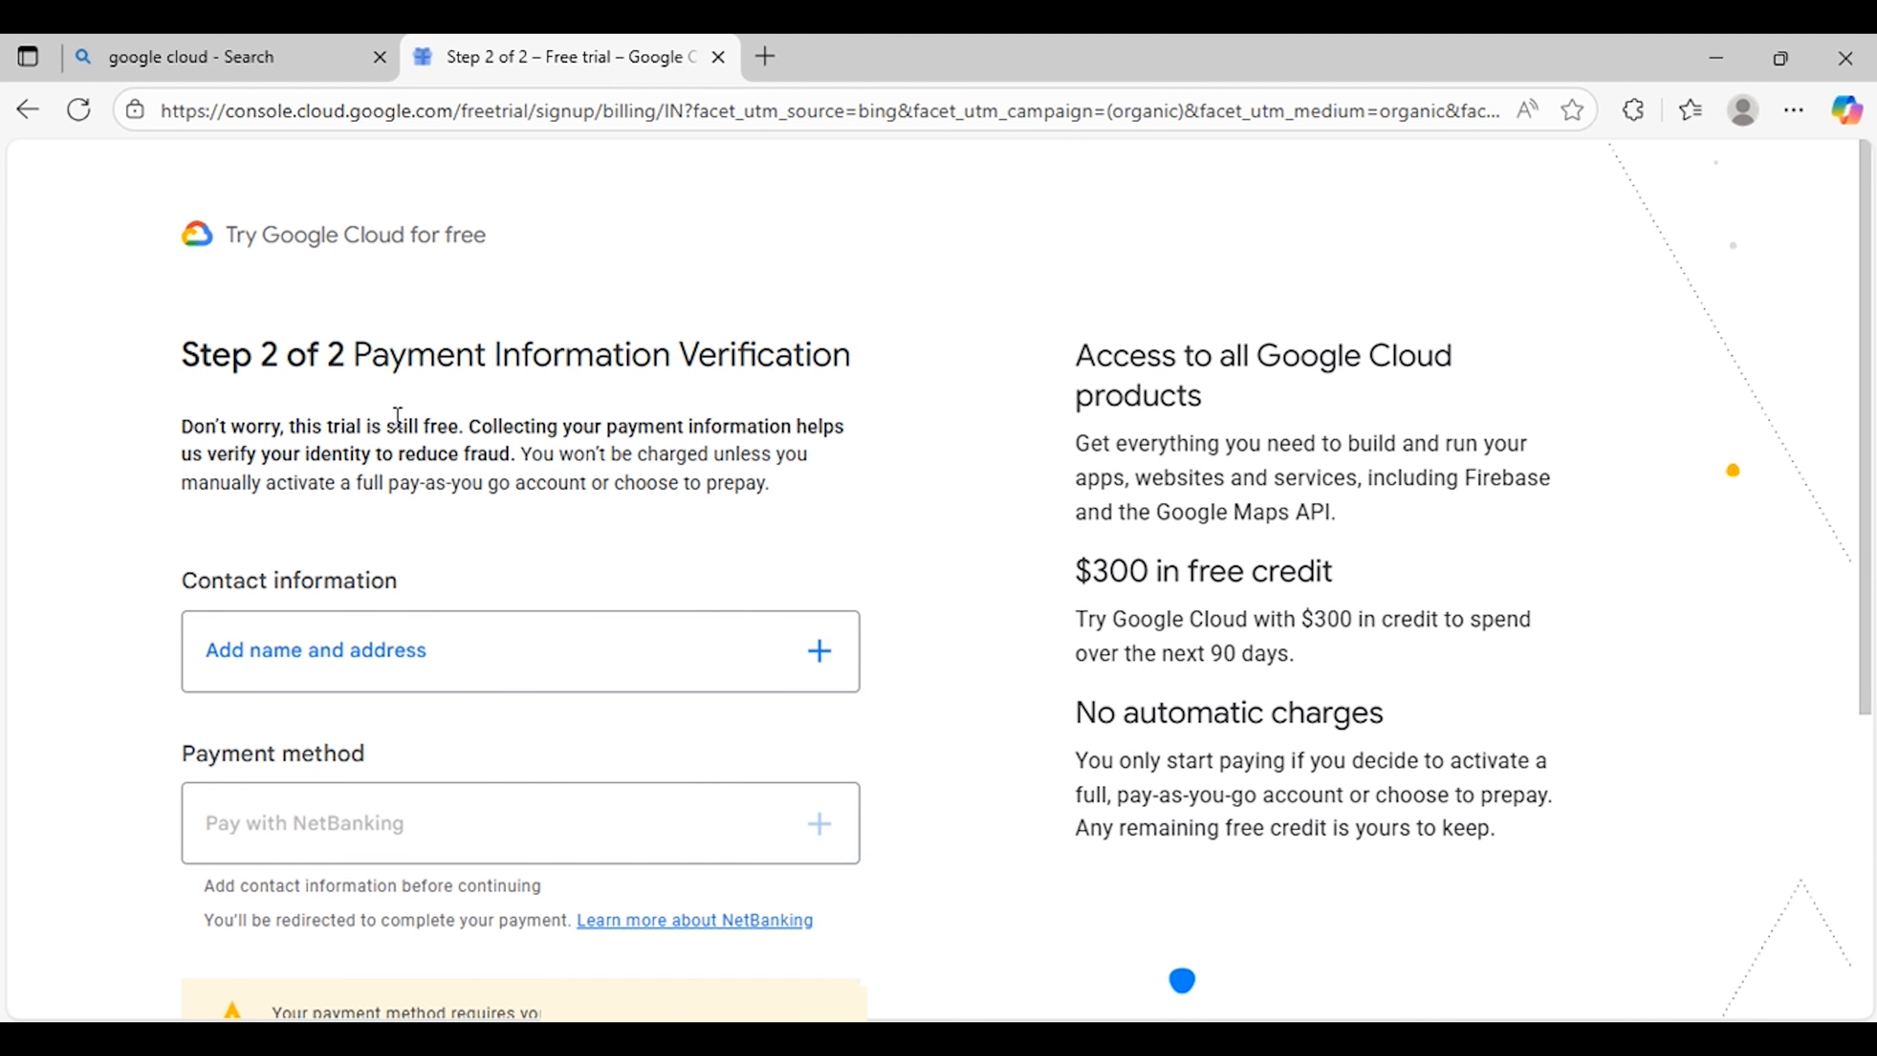
pyautogui.scroll(-3, 736, 420)
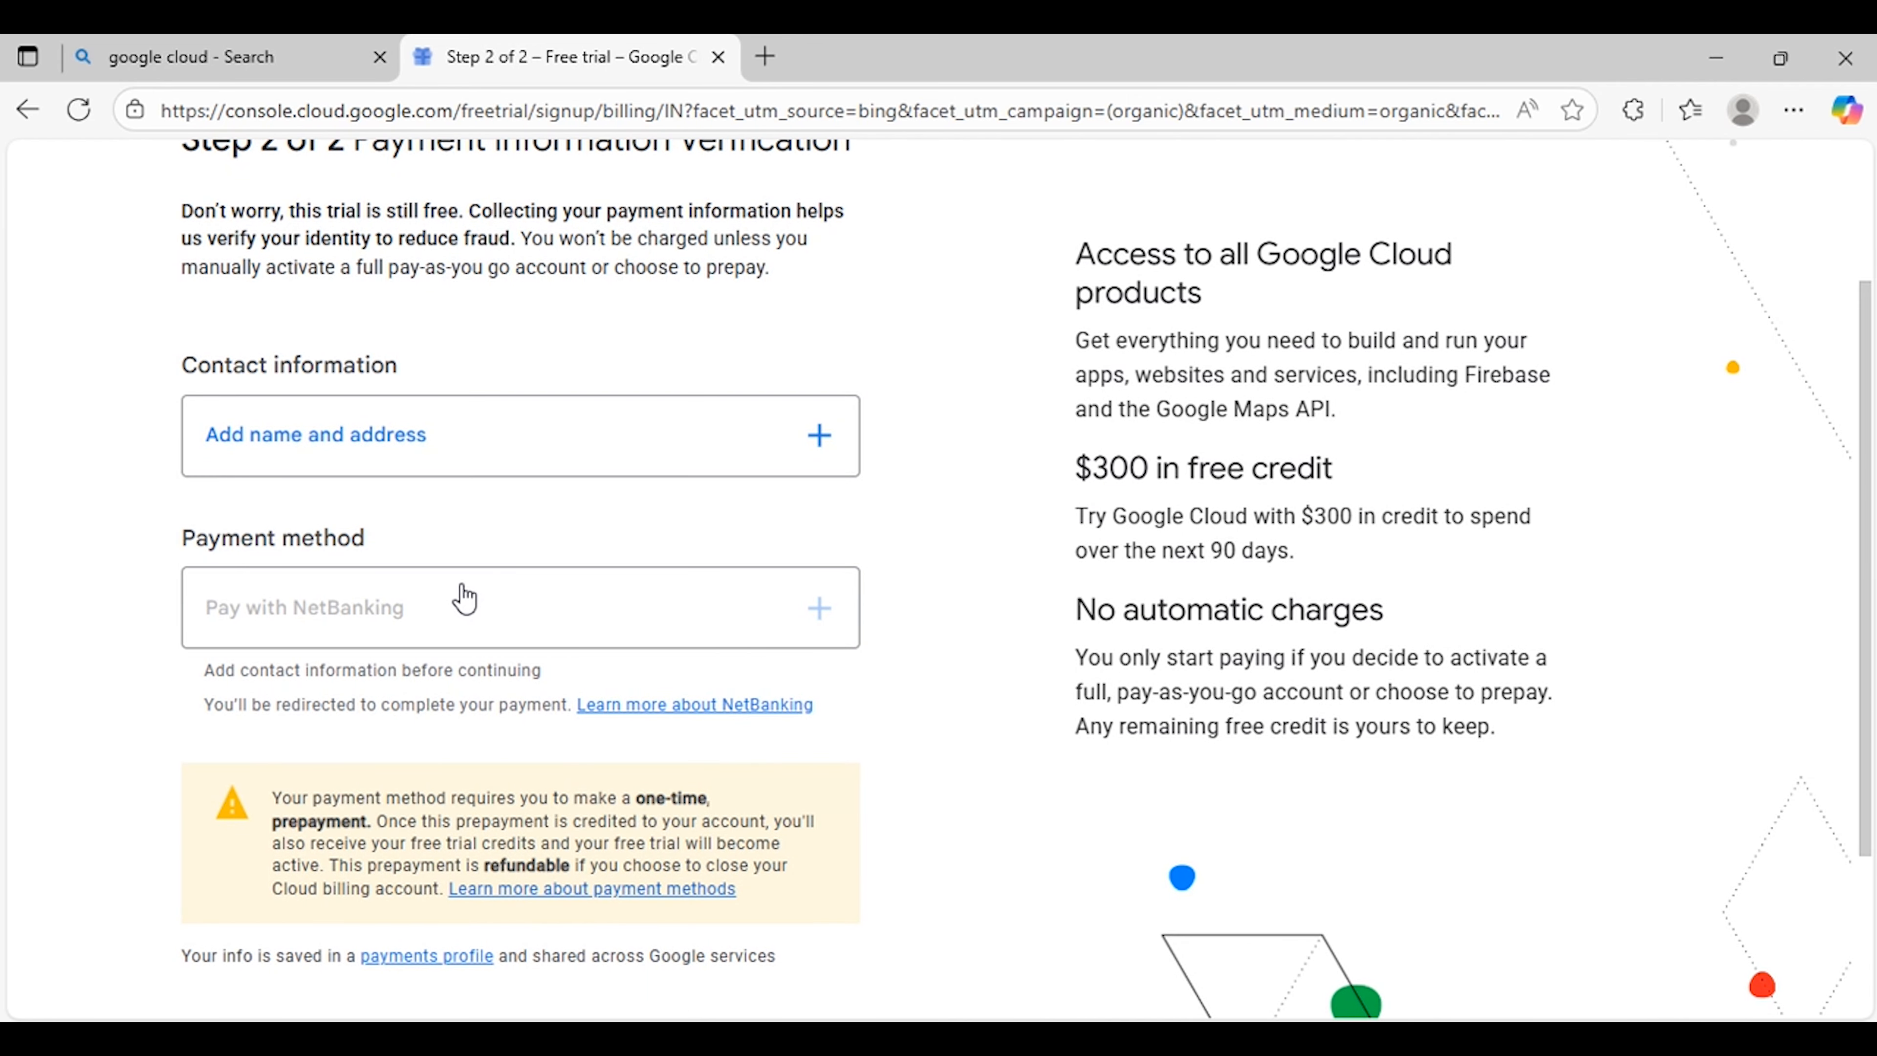
pyautogui.scroll(-3, 425, 614)
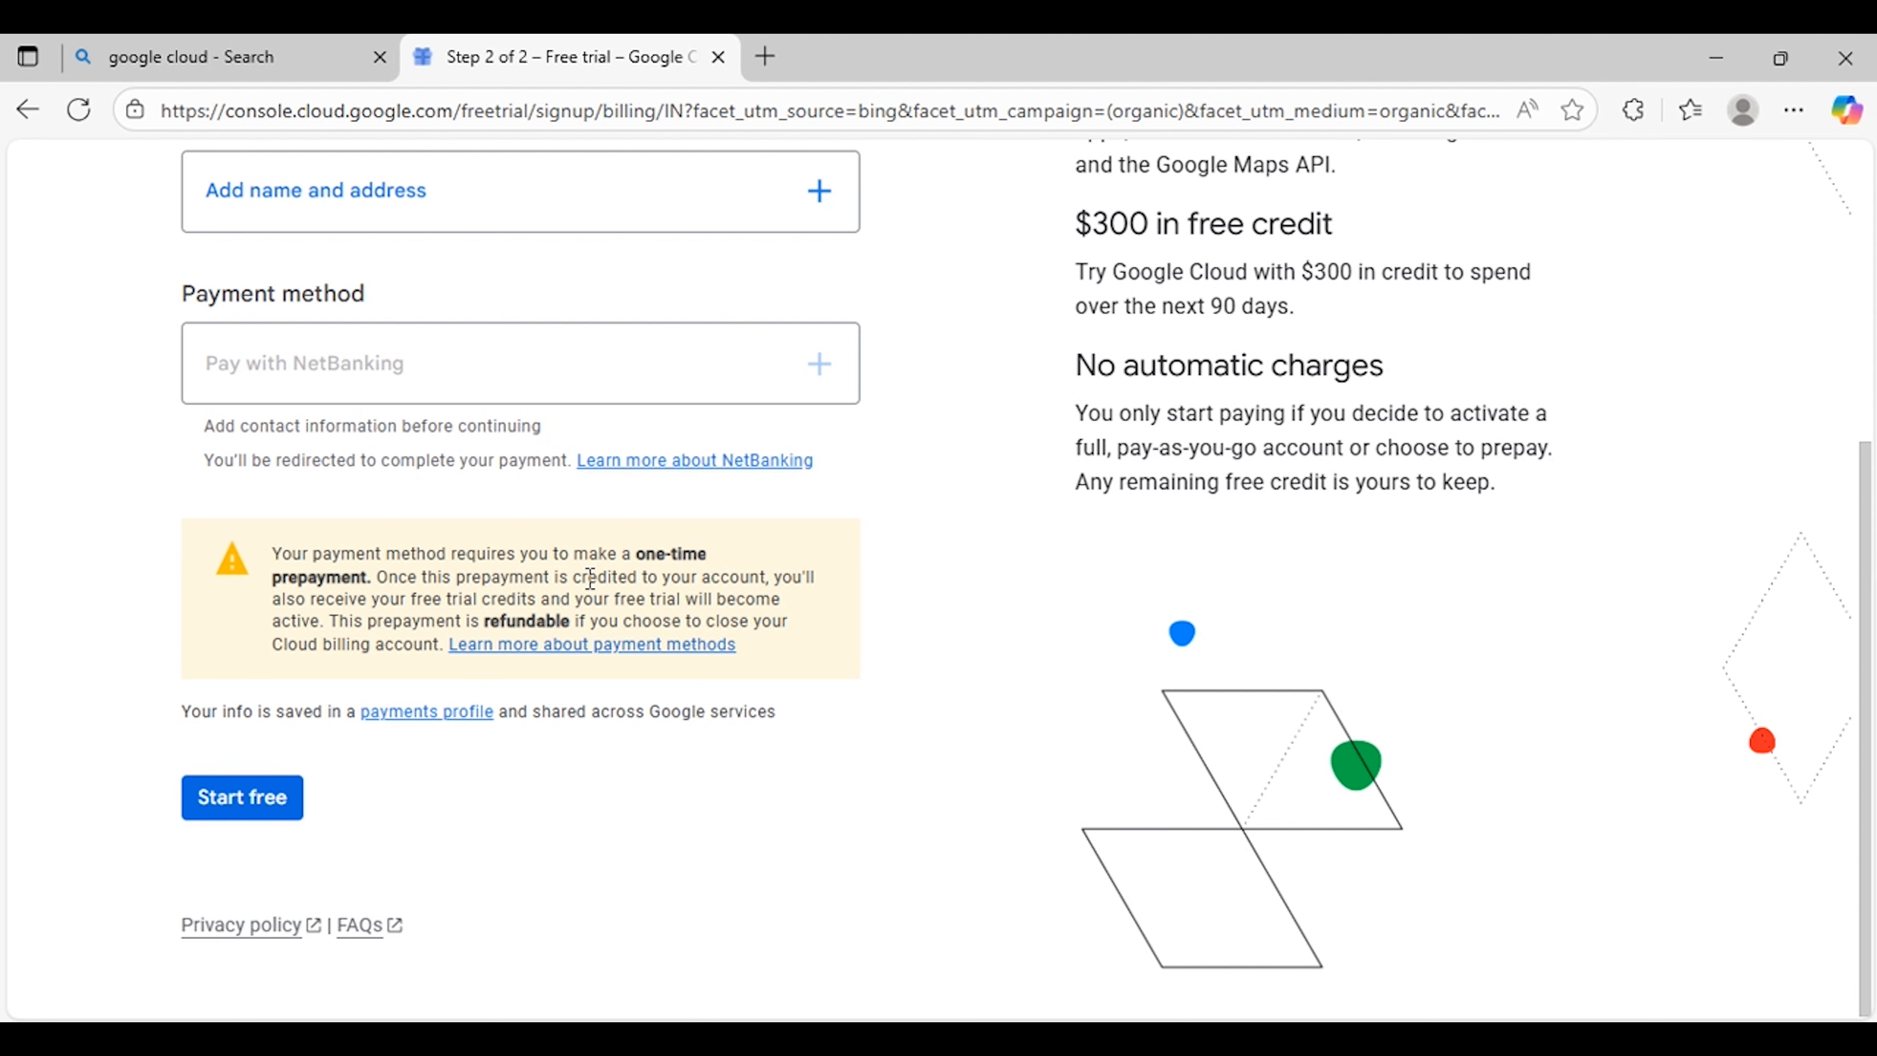
pyautogui.scroll(1, 588, 576)
pyautogui.scroll(-1, 588, 577)
pyautogui.click(258, 821)
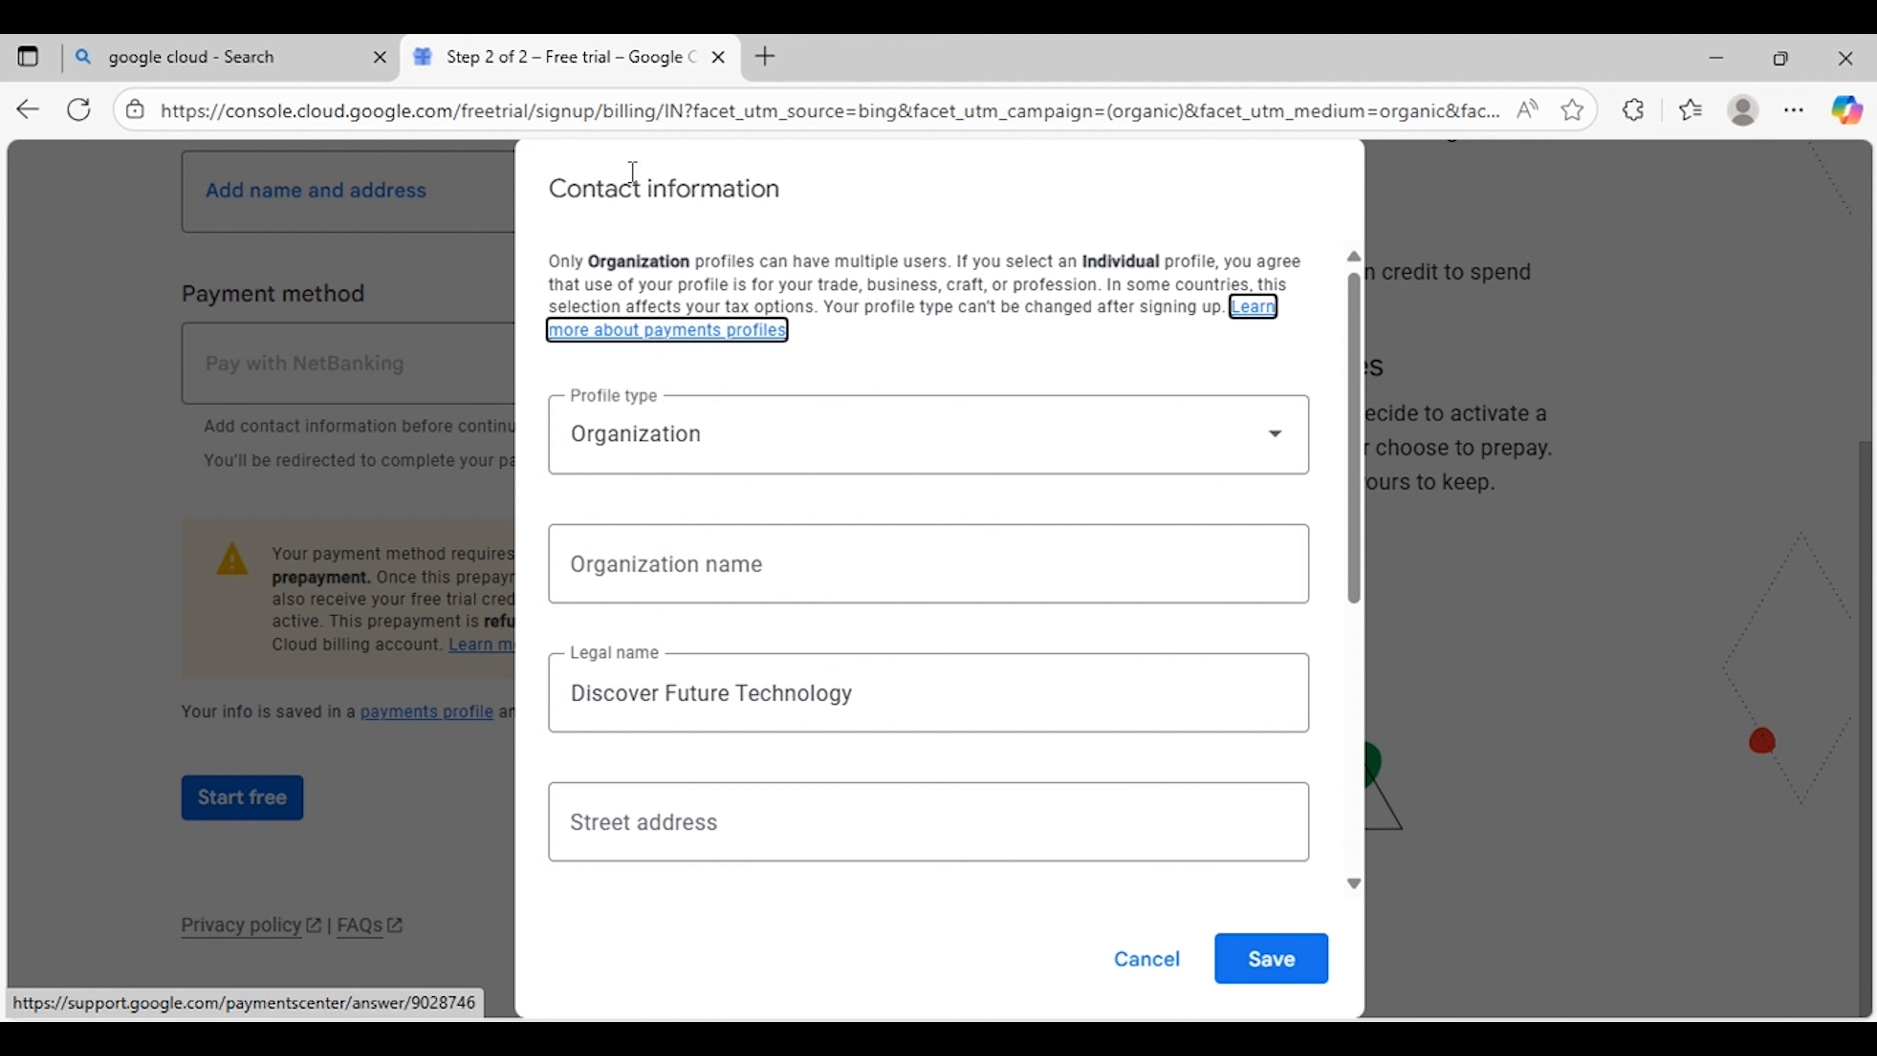
# Step: Set the contact profile type to Individual
pyautogui.scroll(-2, 961, 410)
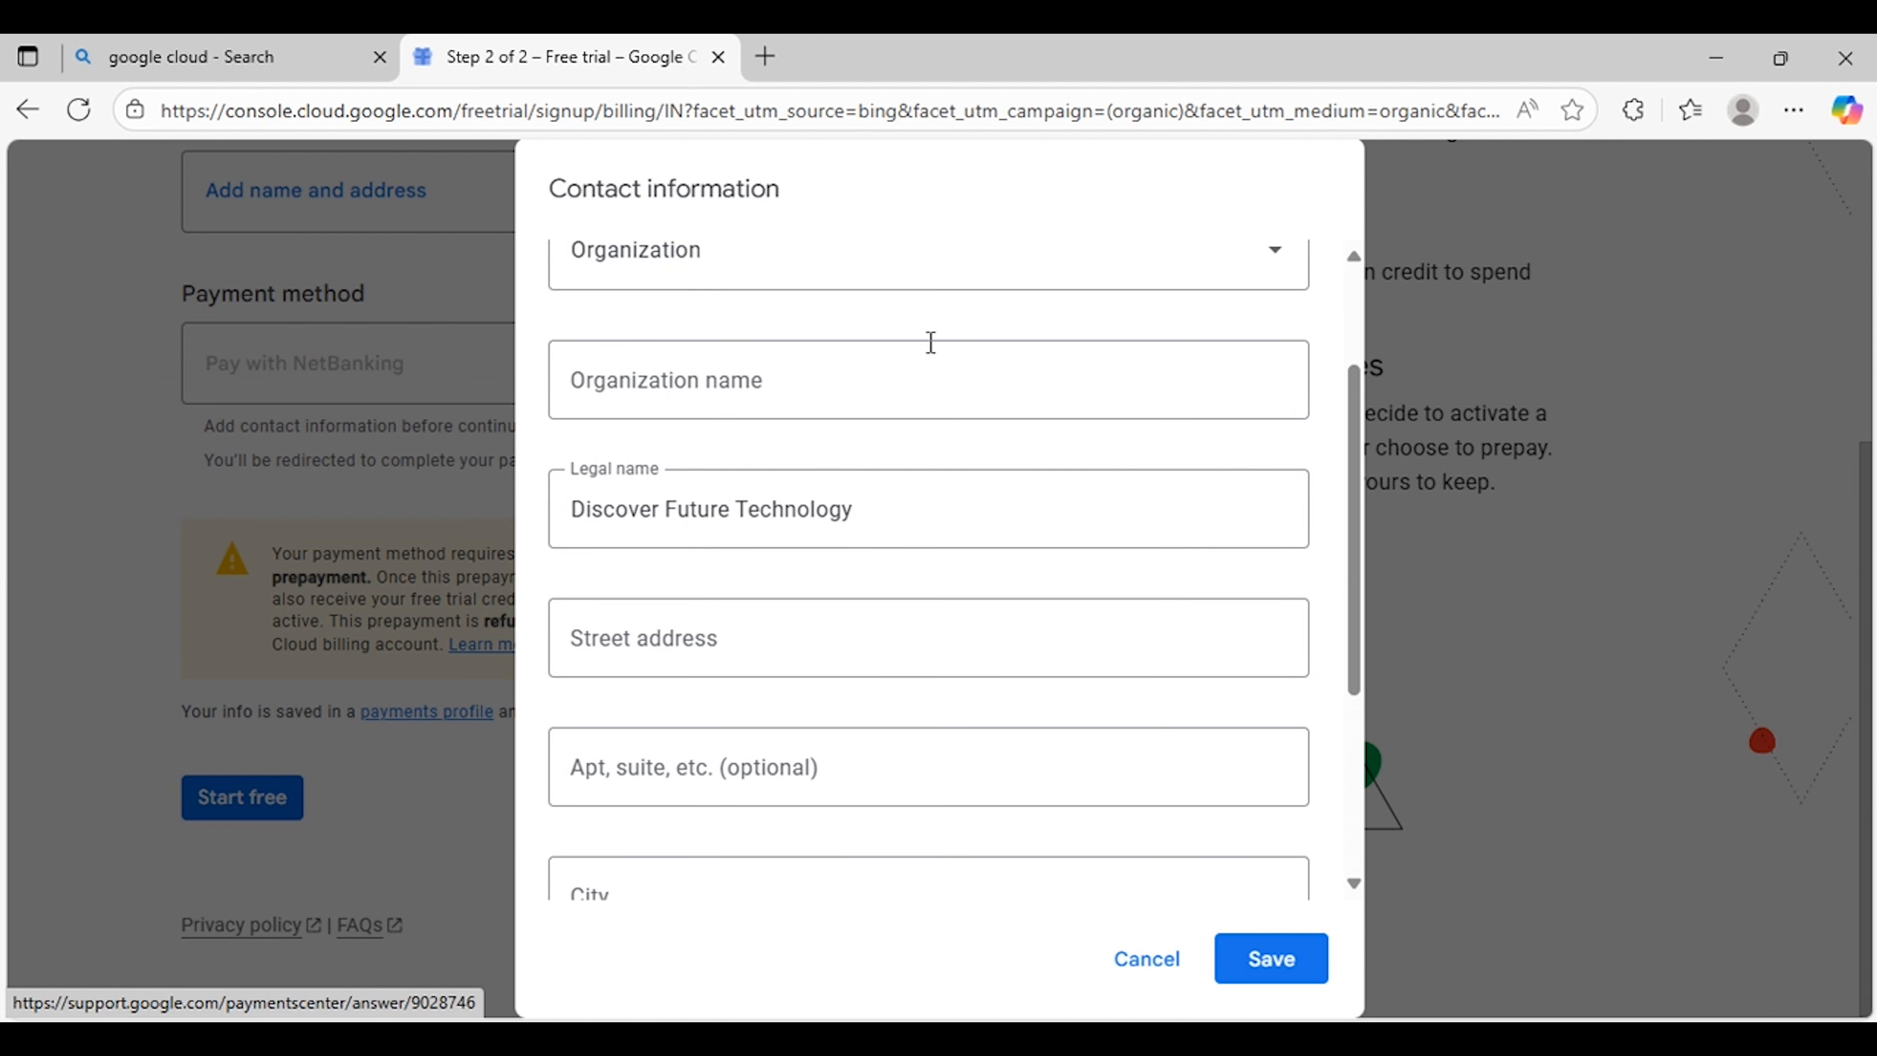
pyautogui.scroll(2, 960, 354)
pyautogui.click(1055, 432)
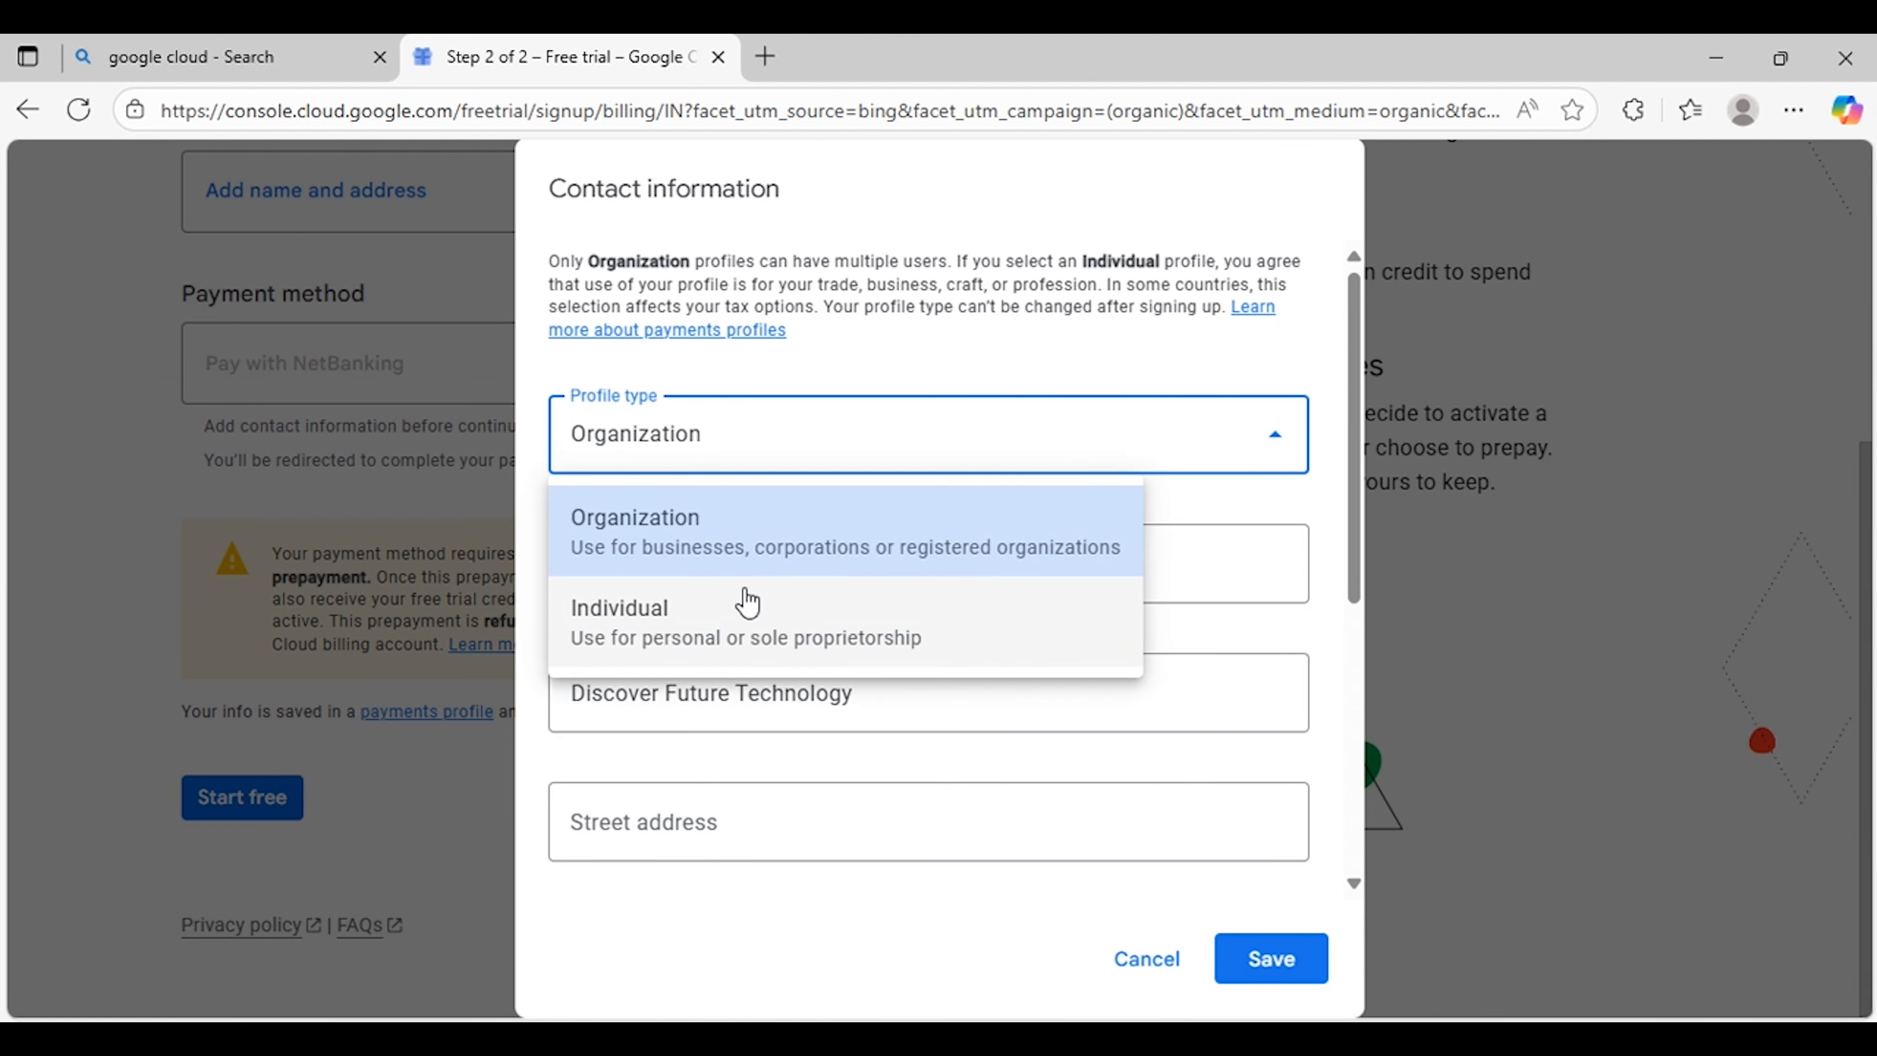
pyautogui.click(688, 639)
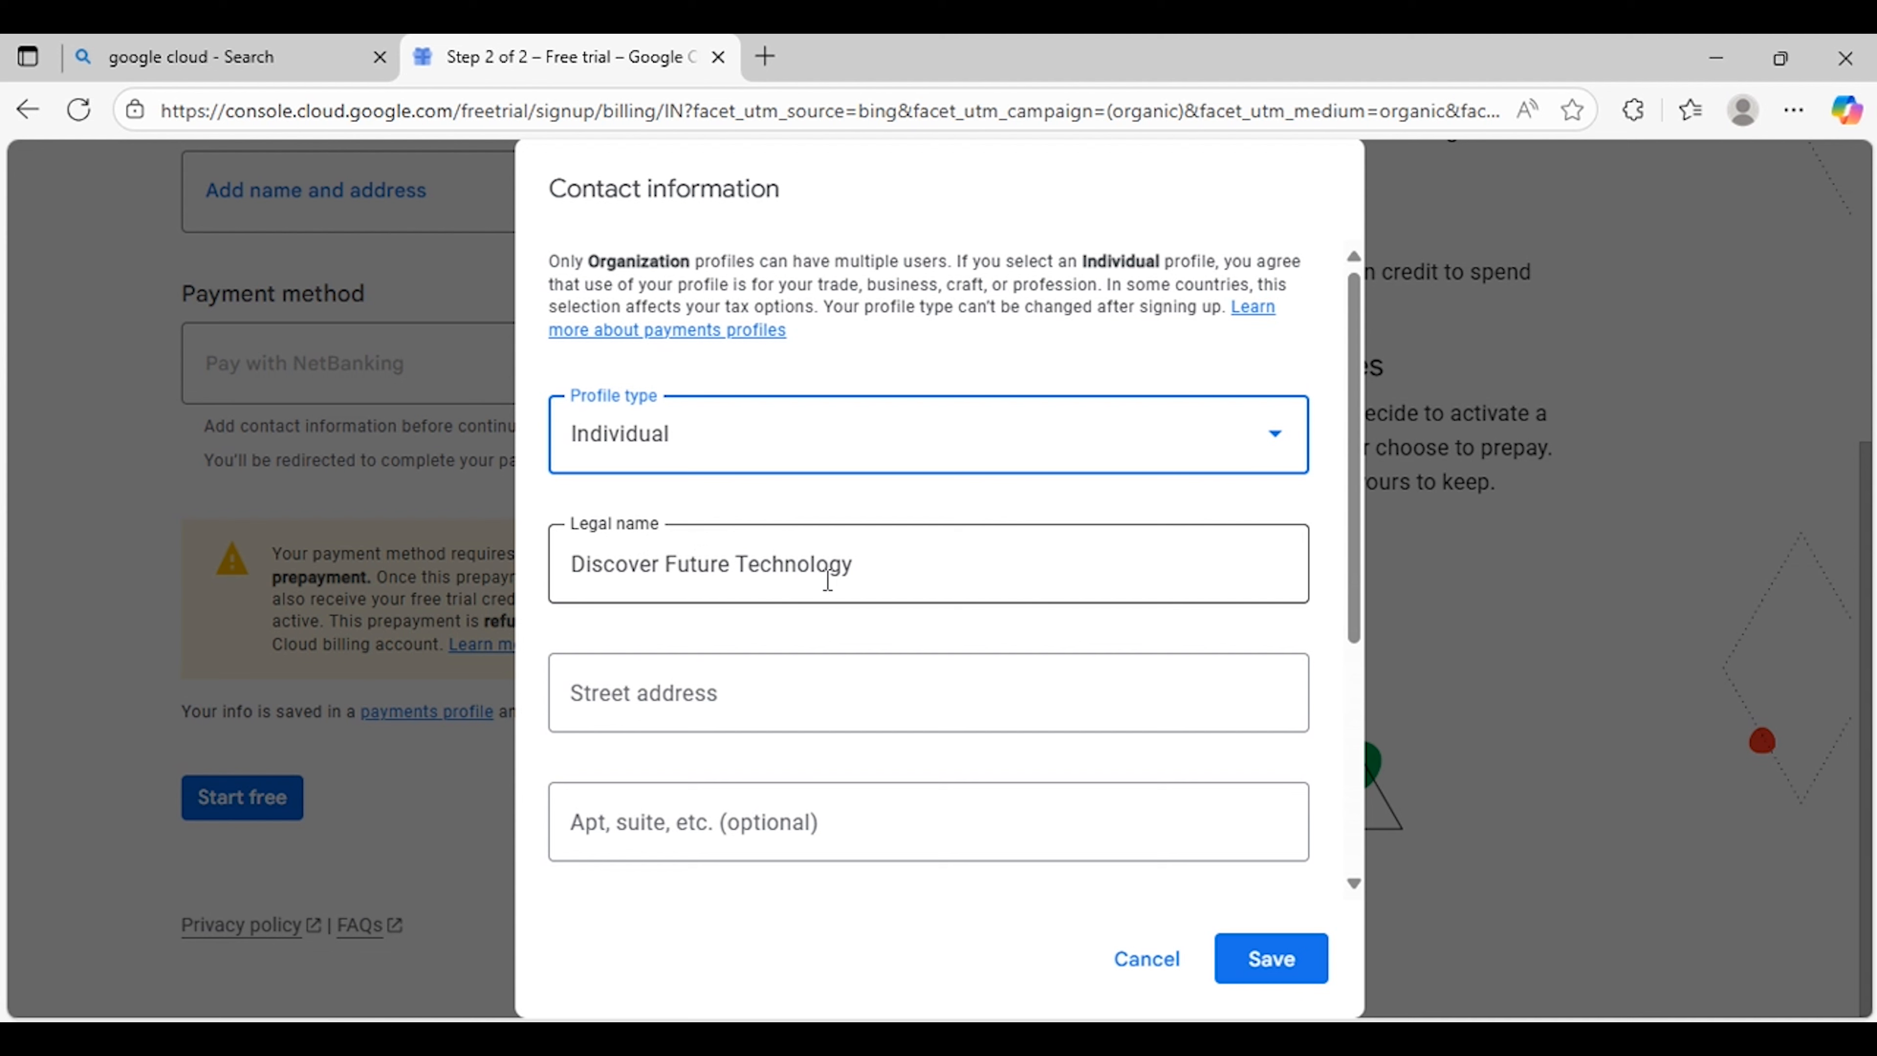
# Step: Fill in the street address, postal code and state, then save the contact information
pyautogui.click(731, 694)
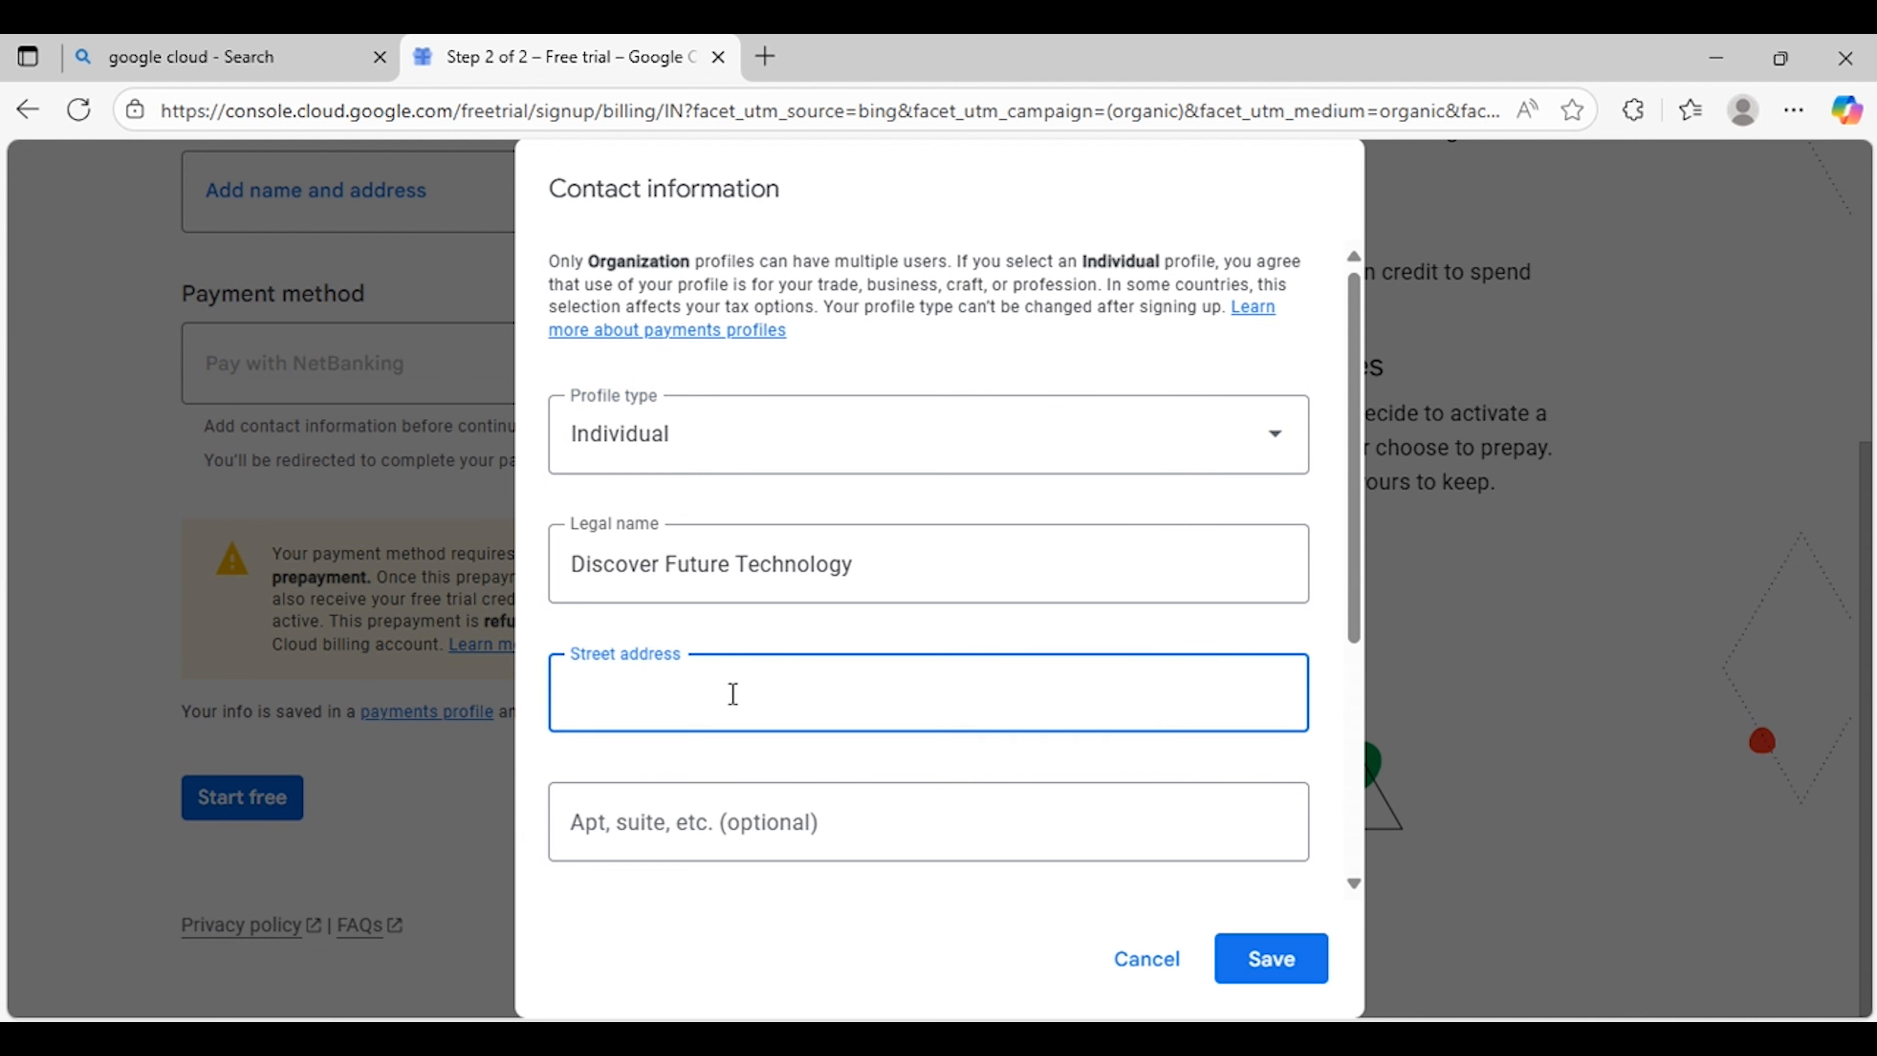
pyautogui.write('Street No')
pyautogui.scroll(-3, 794, 824)
pyautogui.click(850, 711)
pyautogui.write('603')
pyautogui.click(1059, 813)
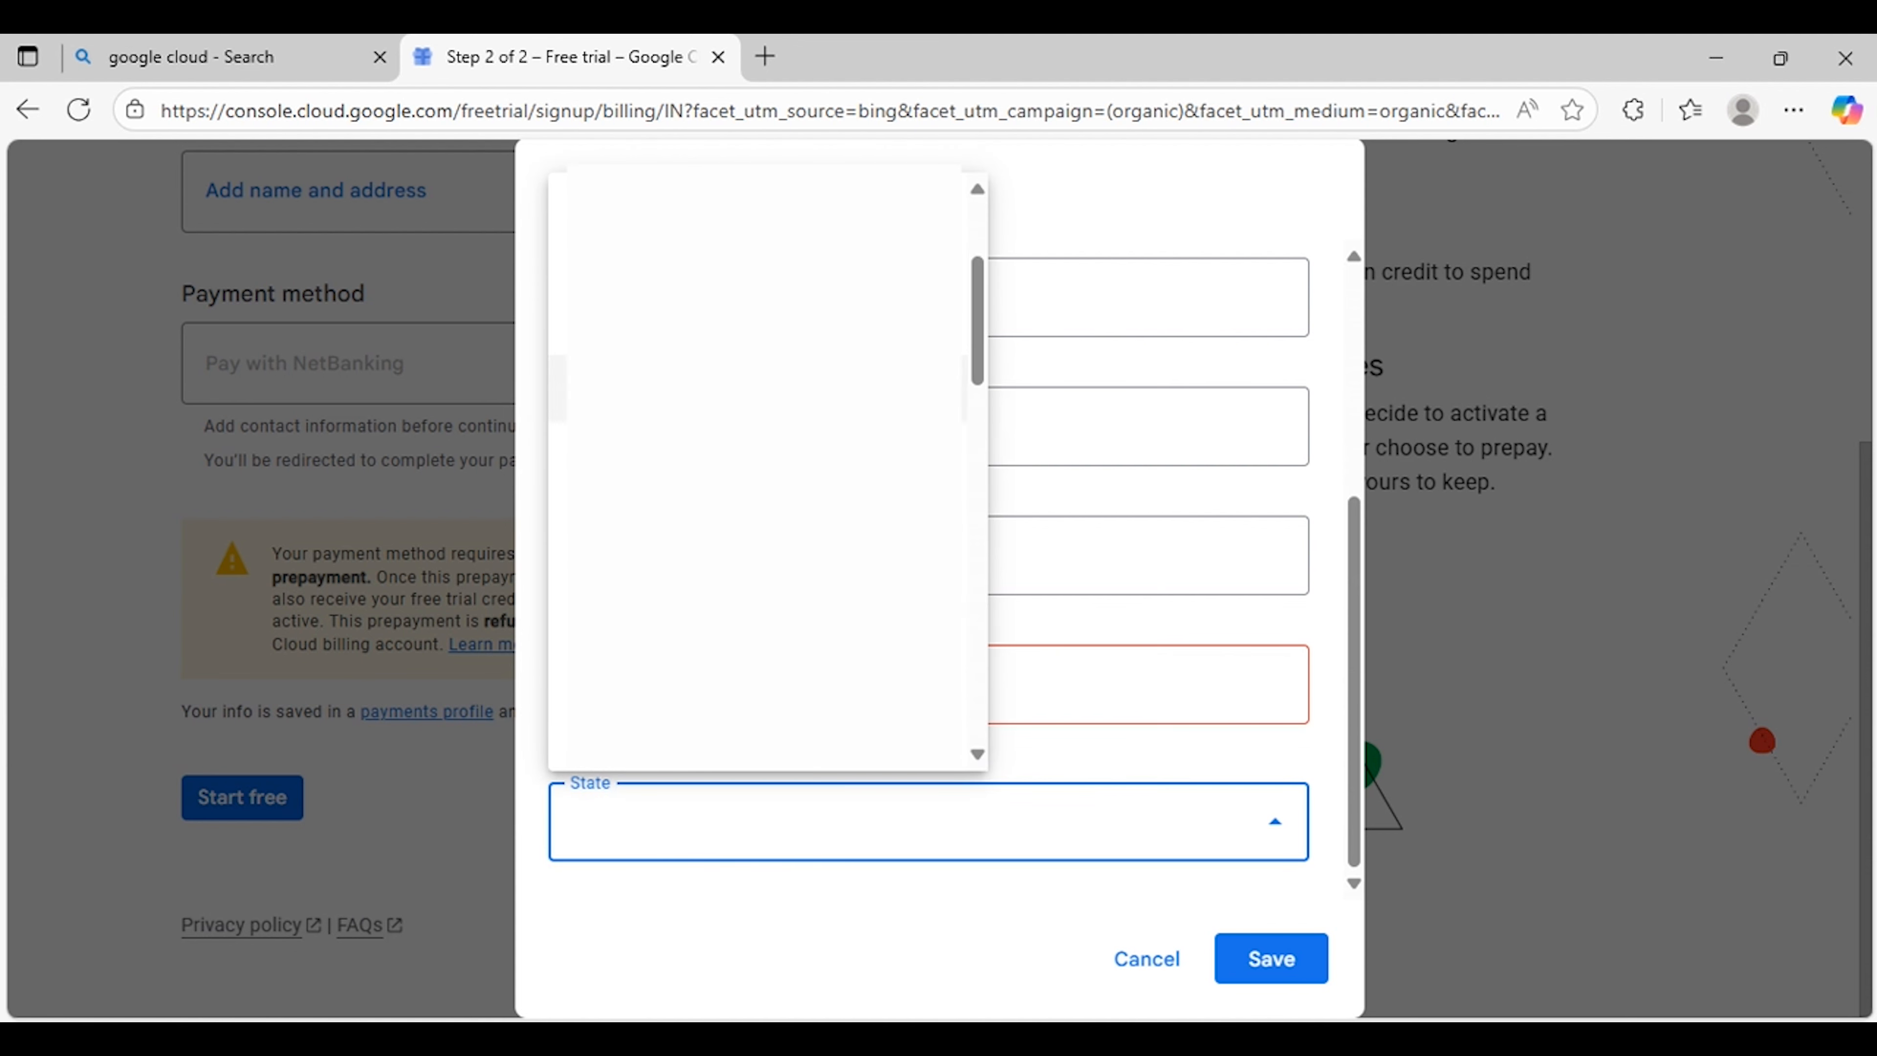
pyautogui.scroll(-10, 850, 389)
pyautogui.click(850, 390)
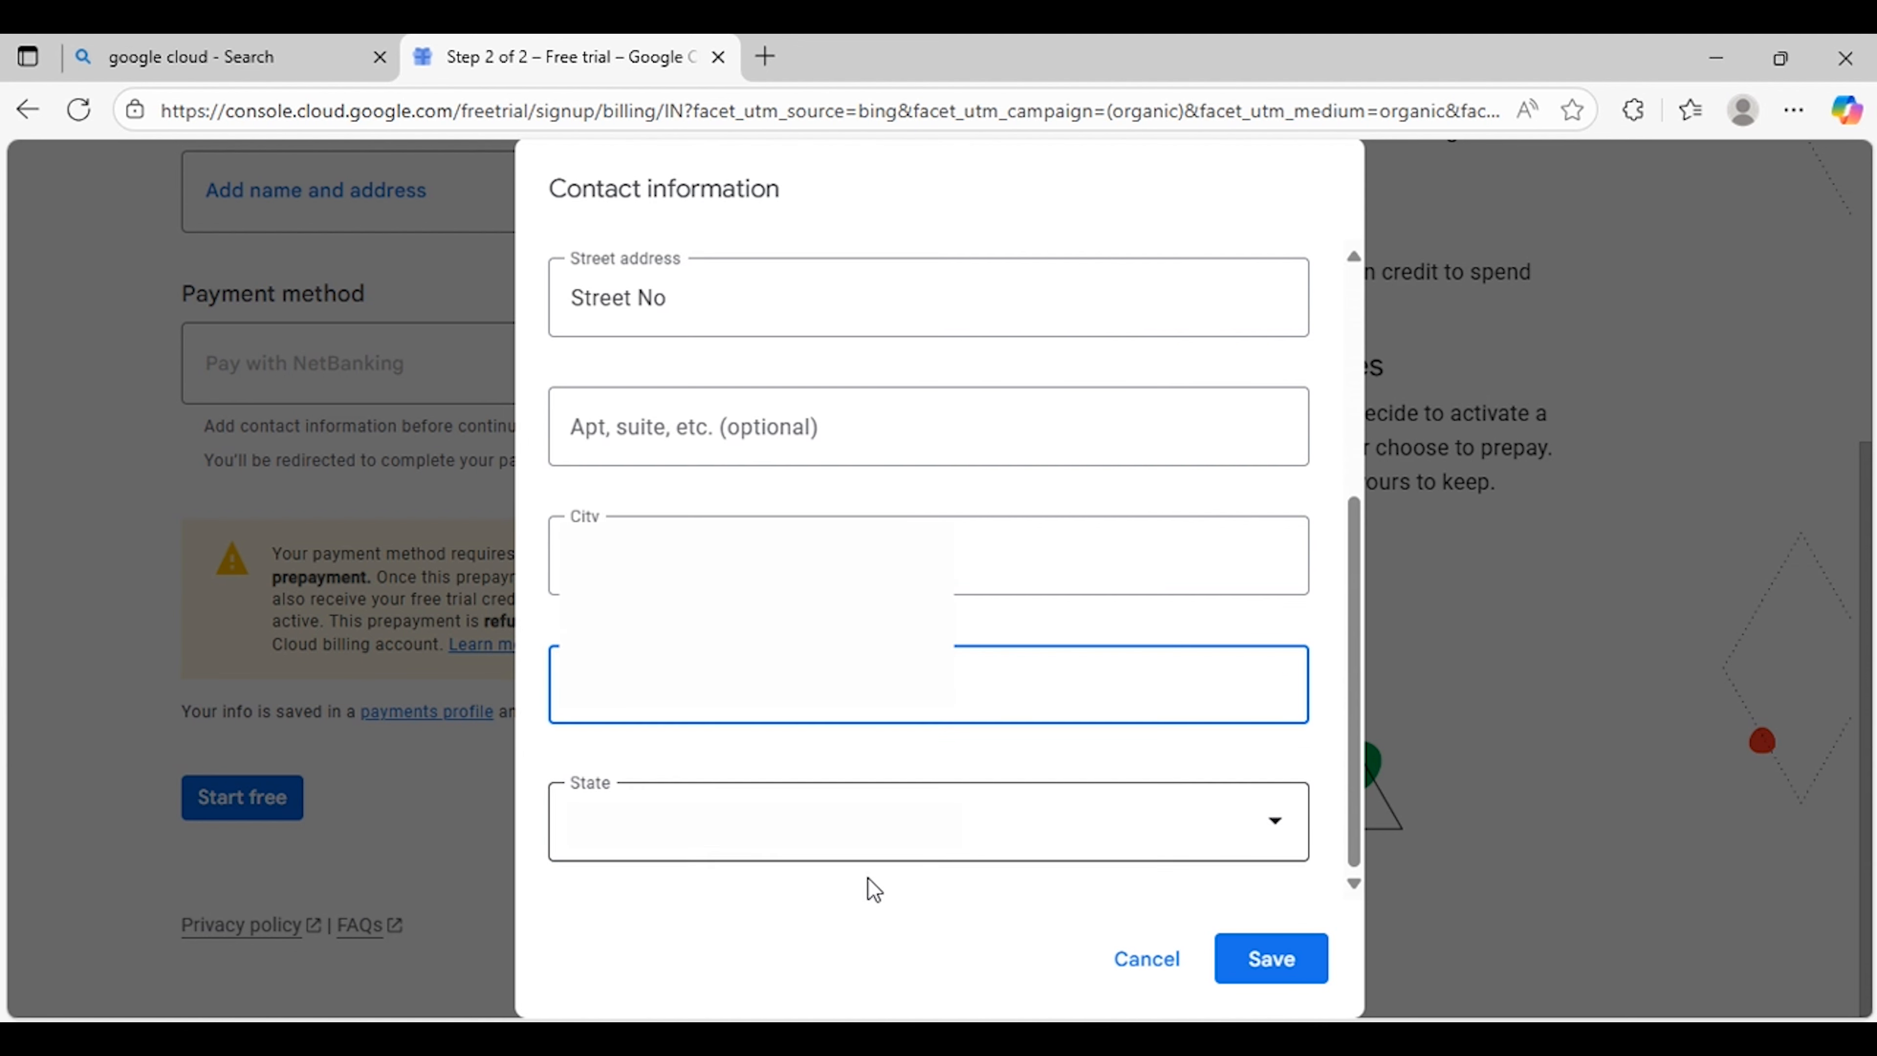
pyautogui.click(1266, 965)
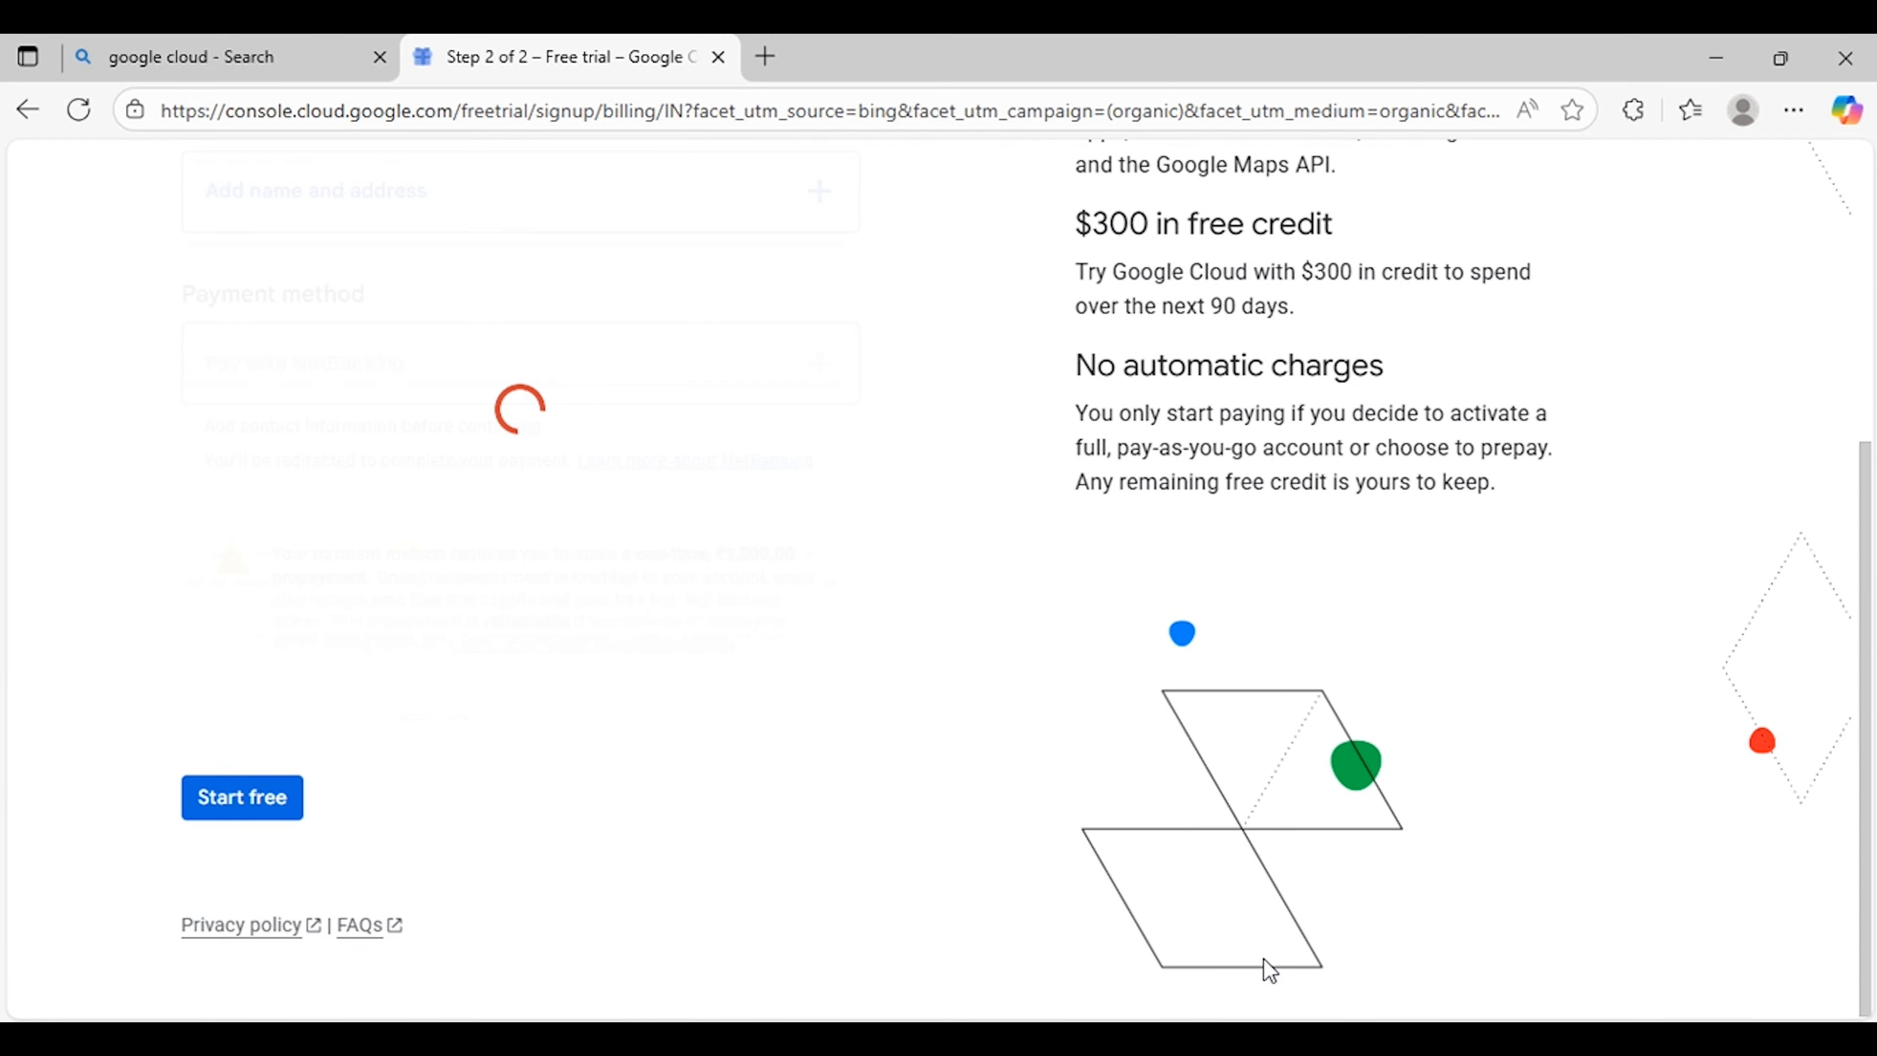
# Step: Start the free trial from the payment verification page
pyautogui.scroll(5, 673, 721)
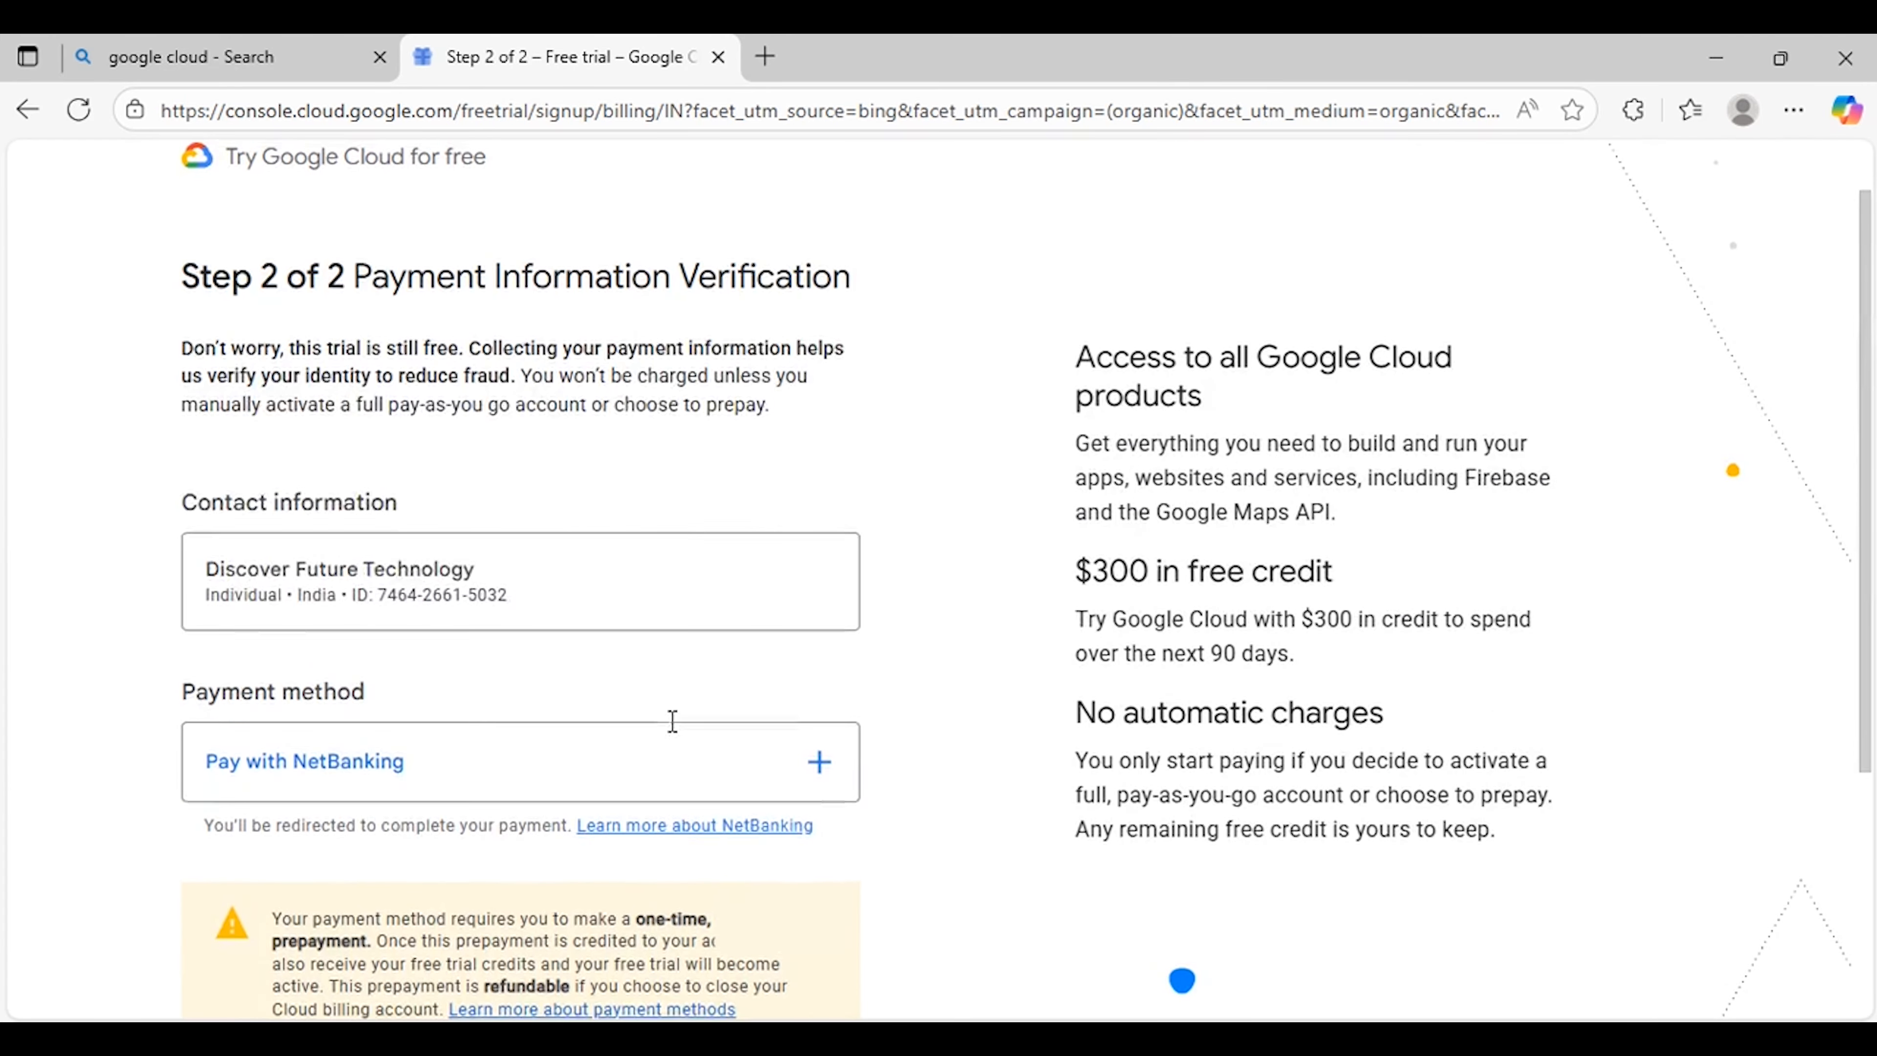
pyautogui.scroll(-4, 673, 721)
pyautogui.scroll(-1, 674, 732)
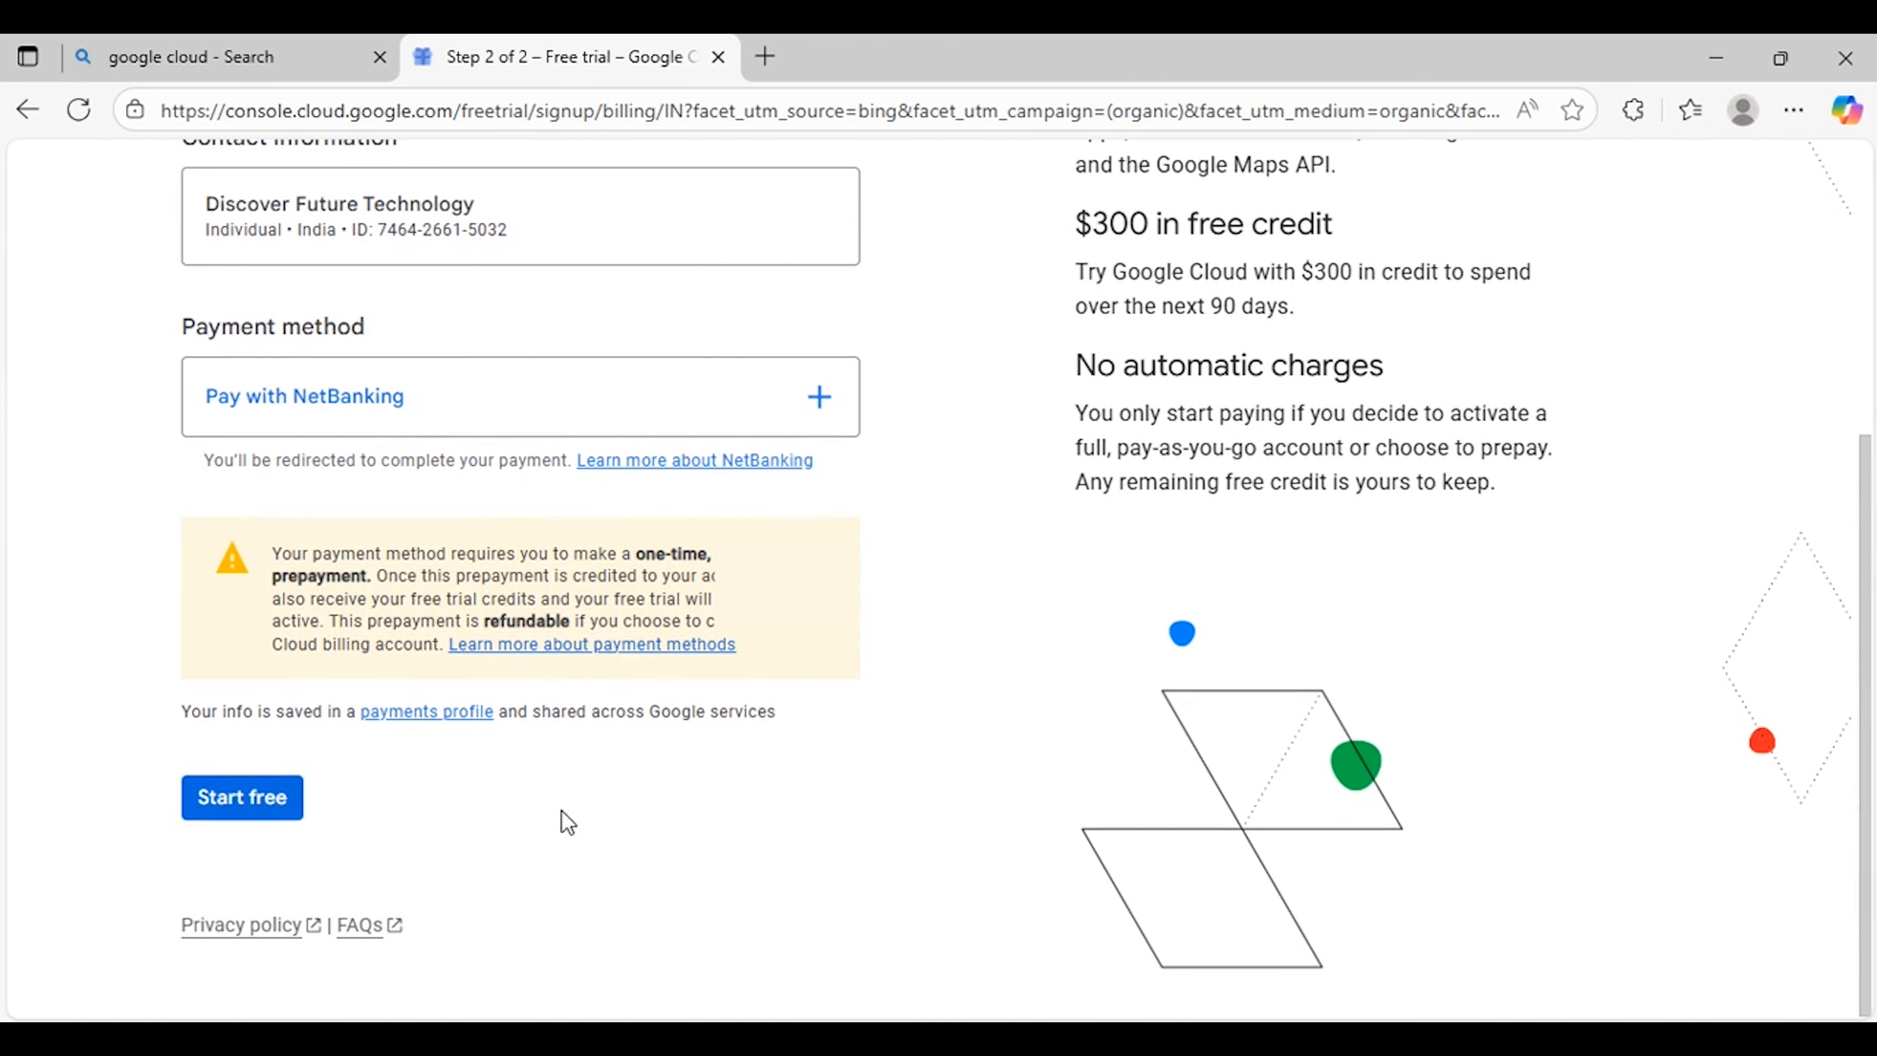
pyautogui.click(265, 808)
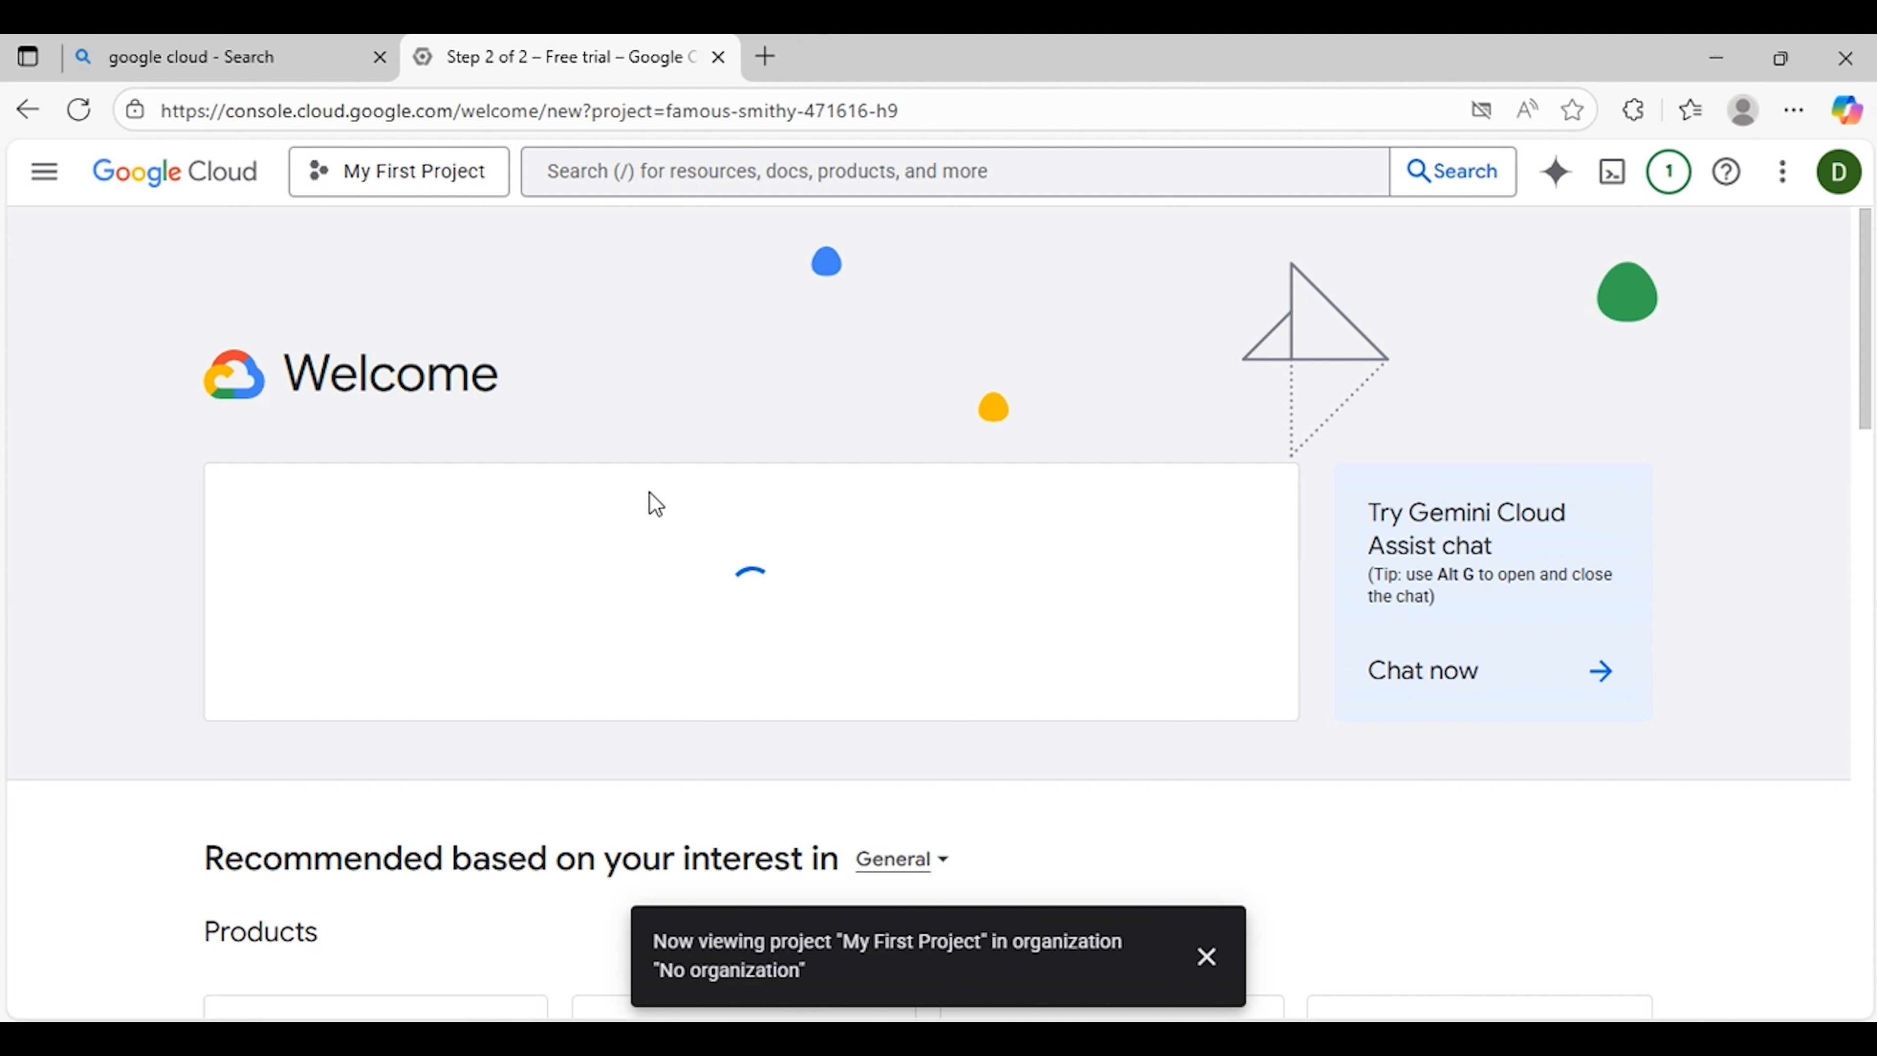
# Step: Create a new project named Automation with No organization as its location
pyautogui.click(1208, 974)
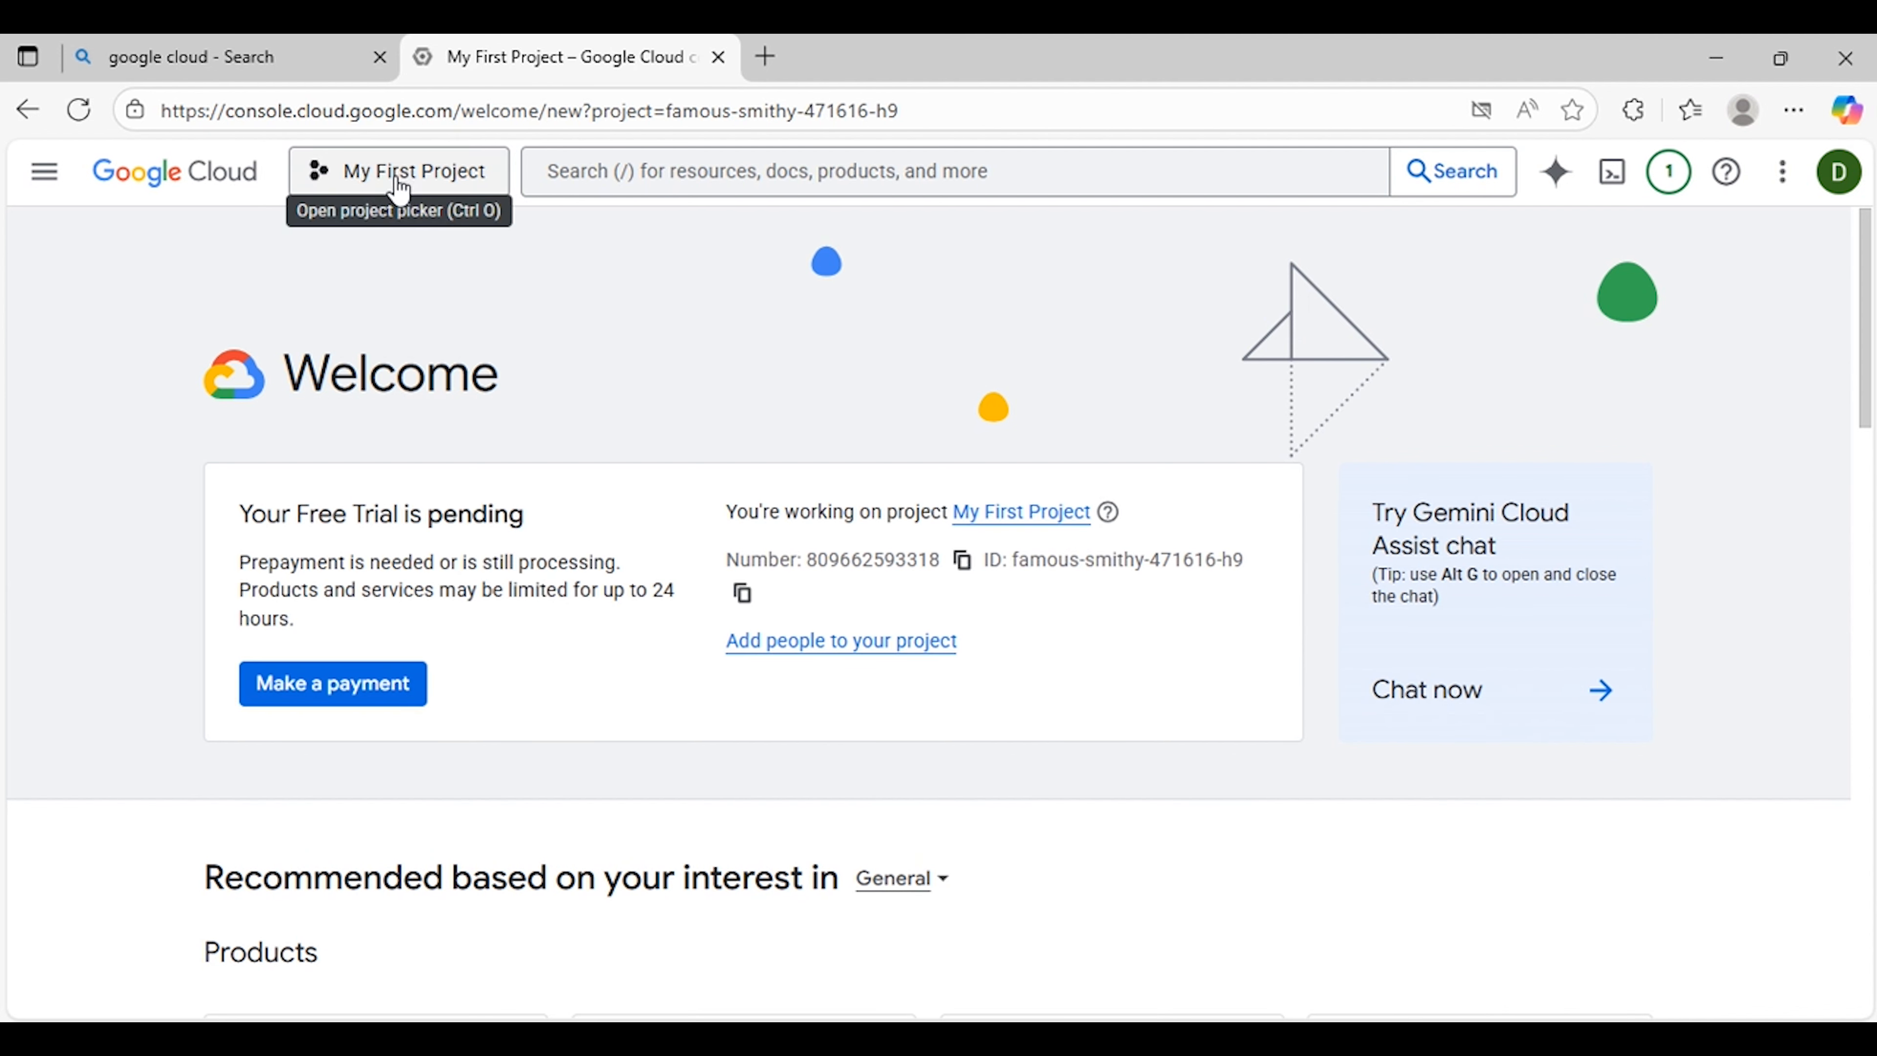
pyautogui.click(396, 251)
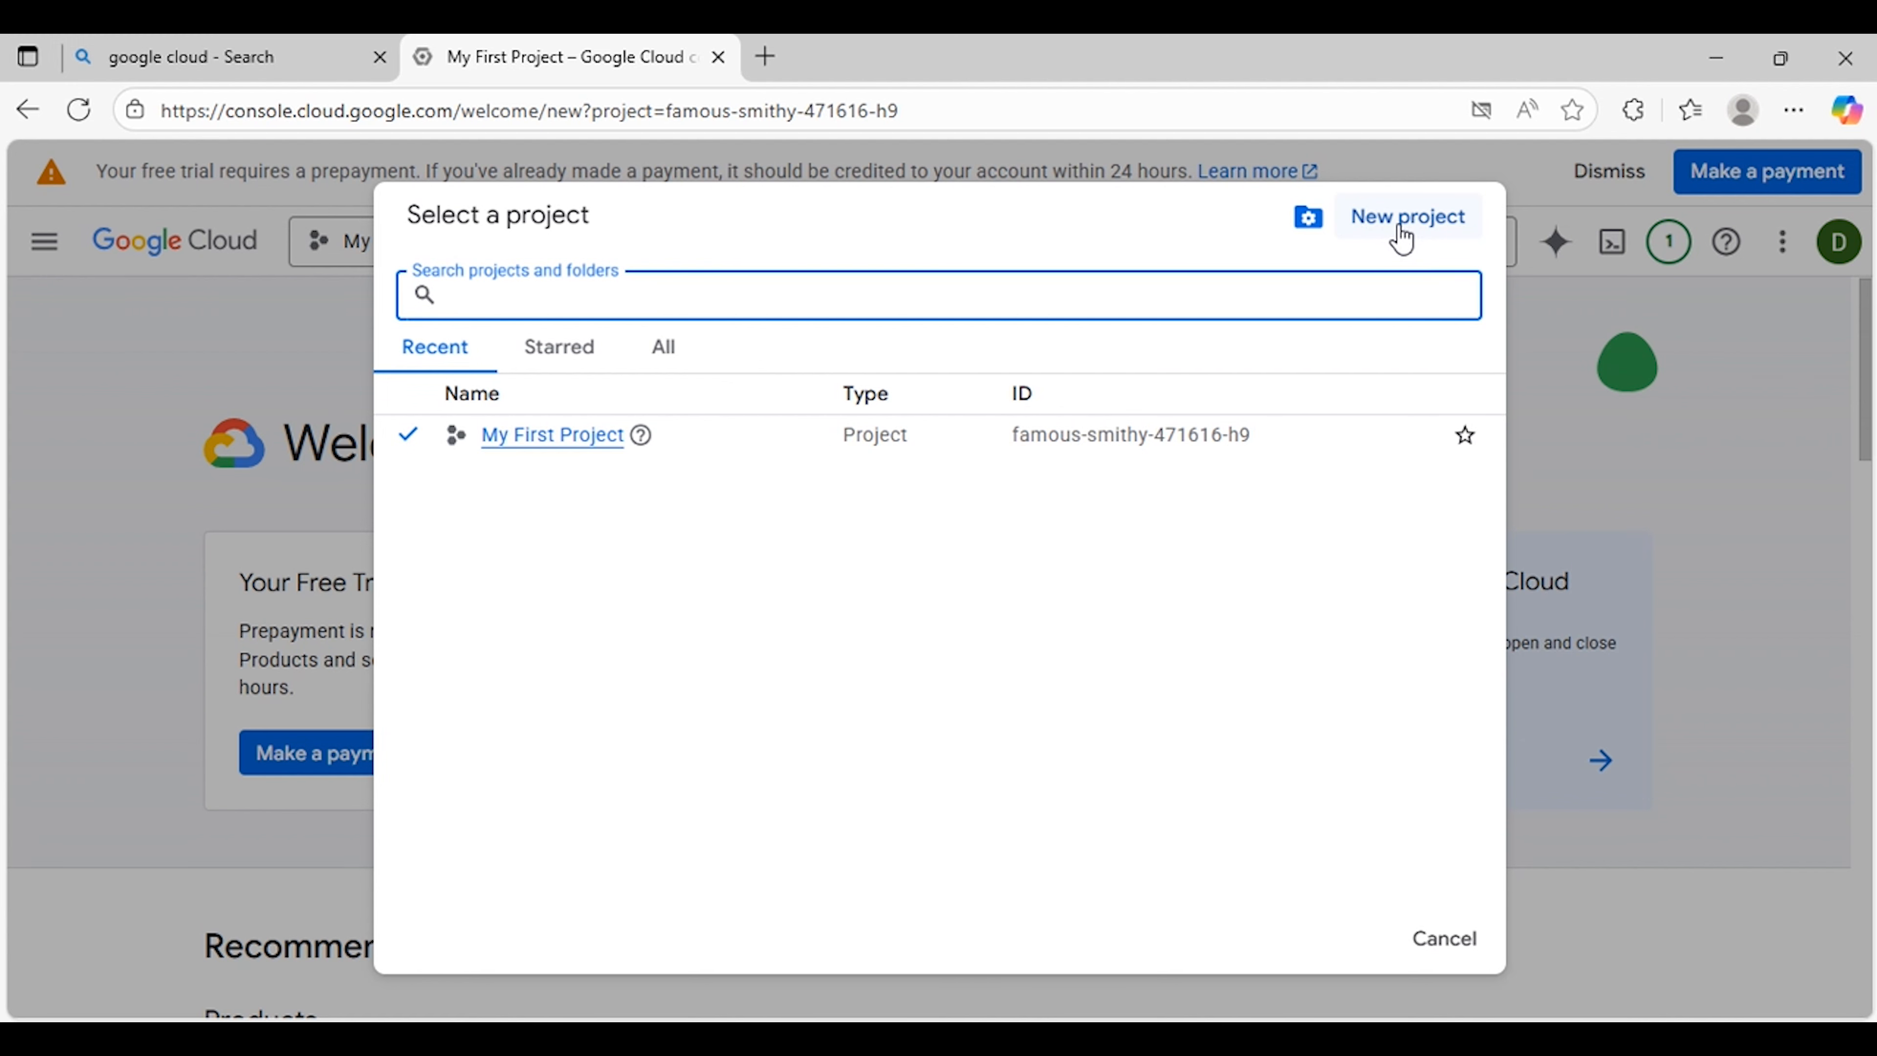
pyautogui.click(1402, 238)
pyautogui.write('Automation')
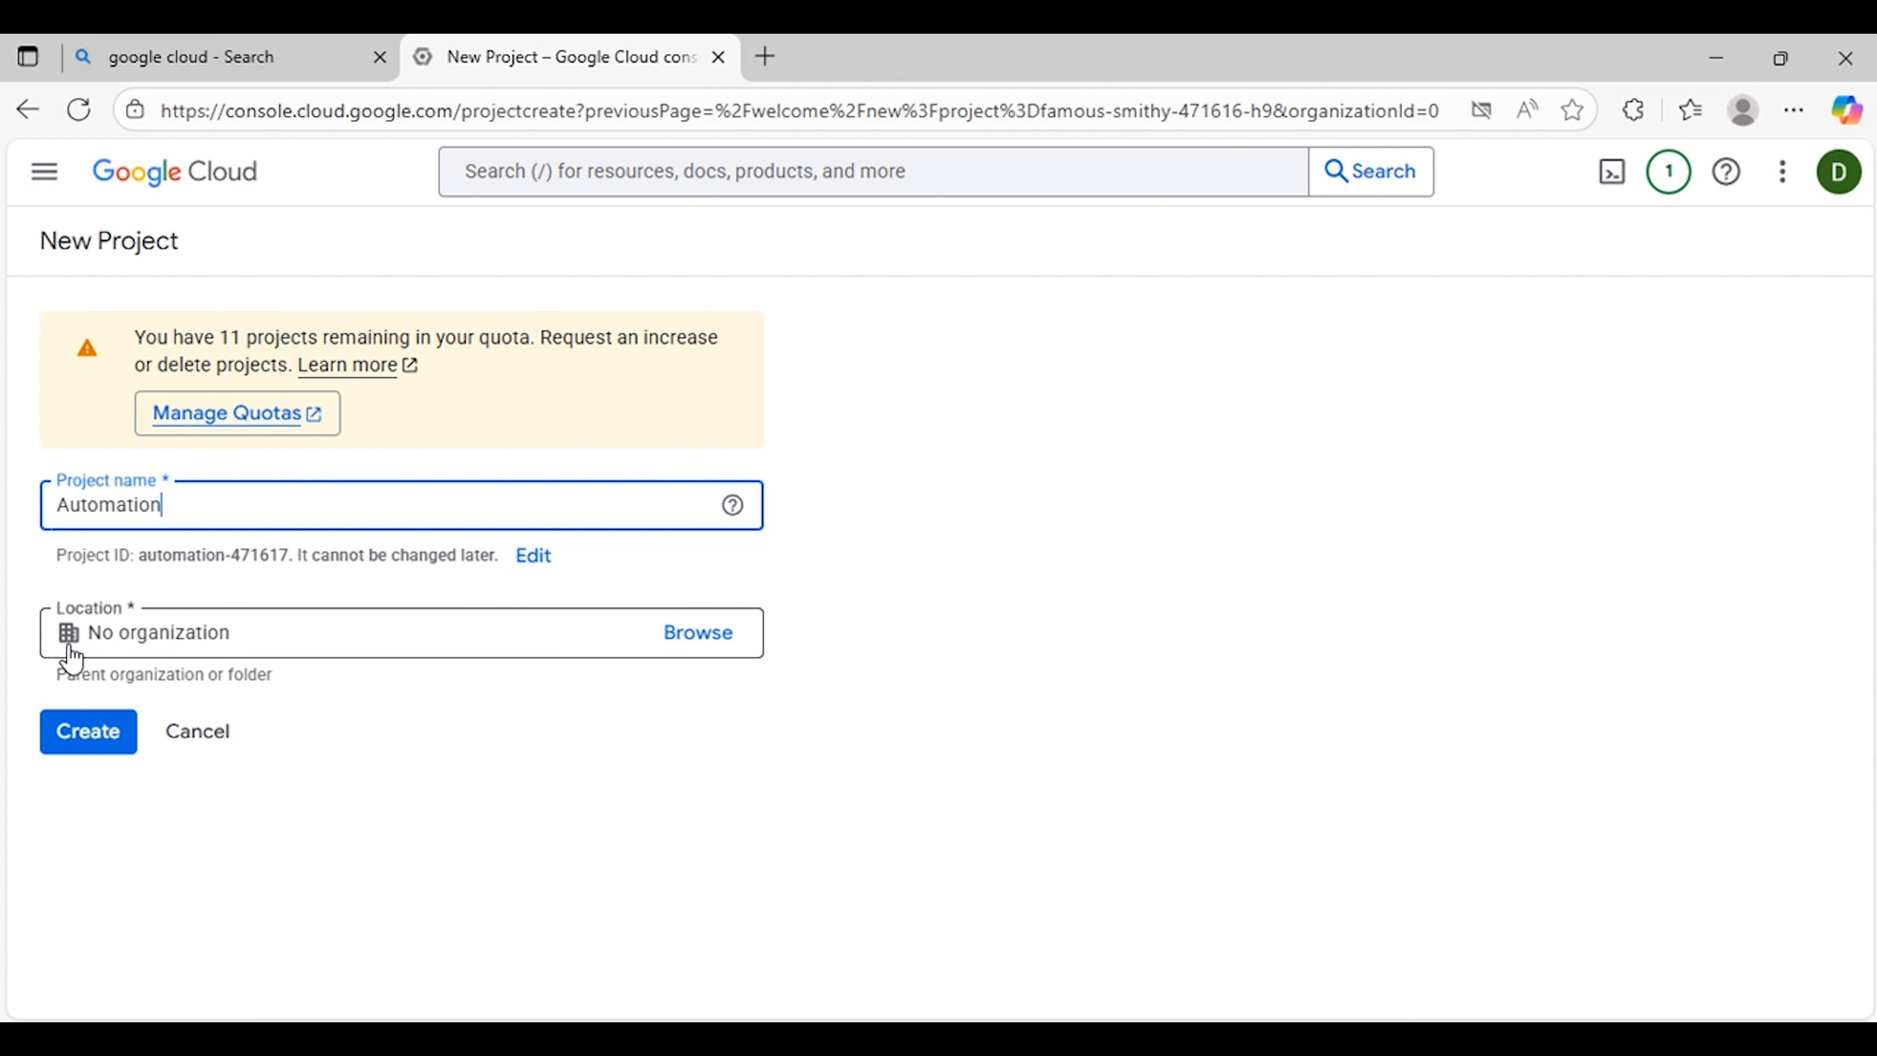
pyautogui.click(169, 644)
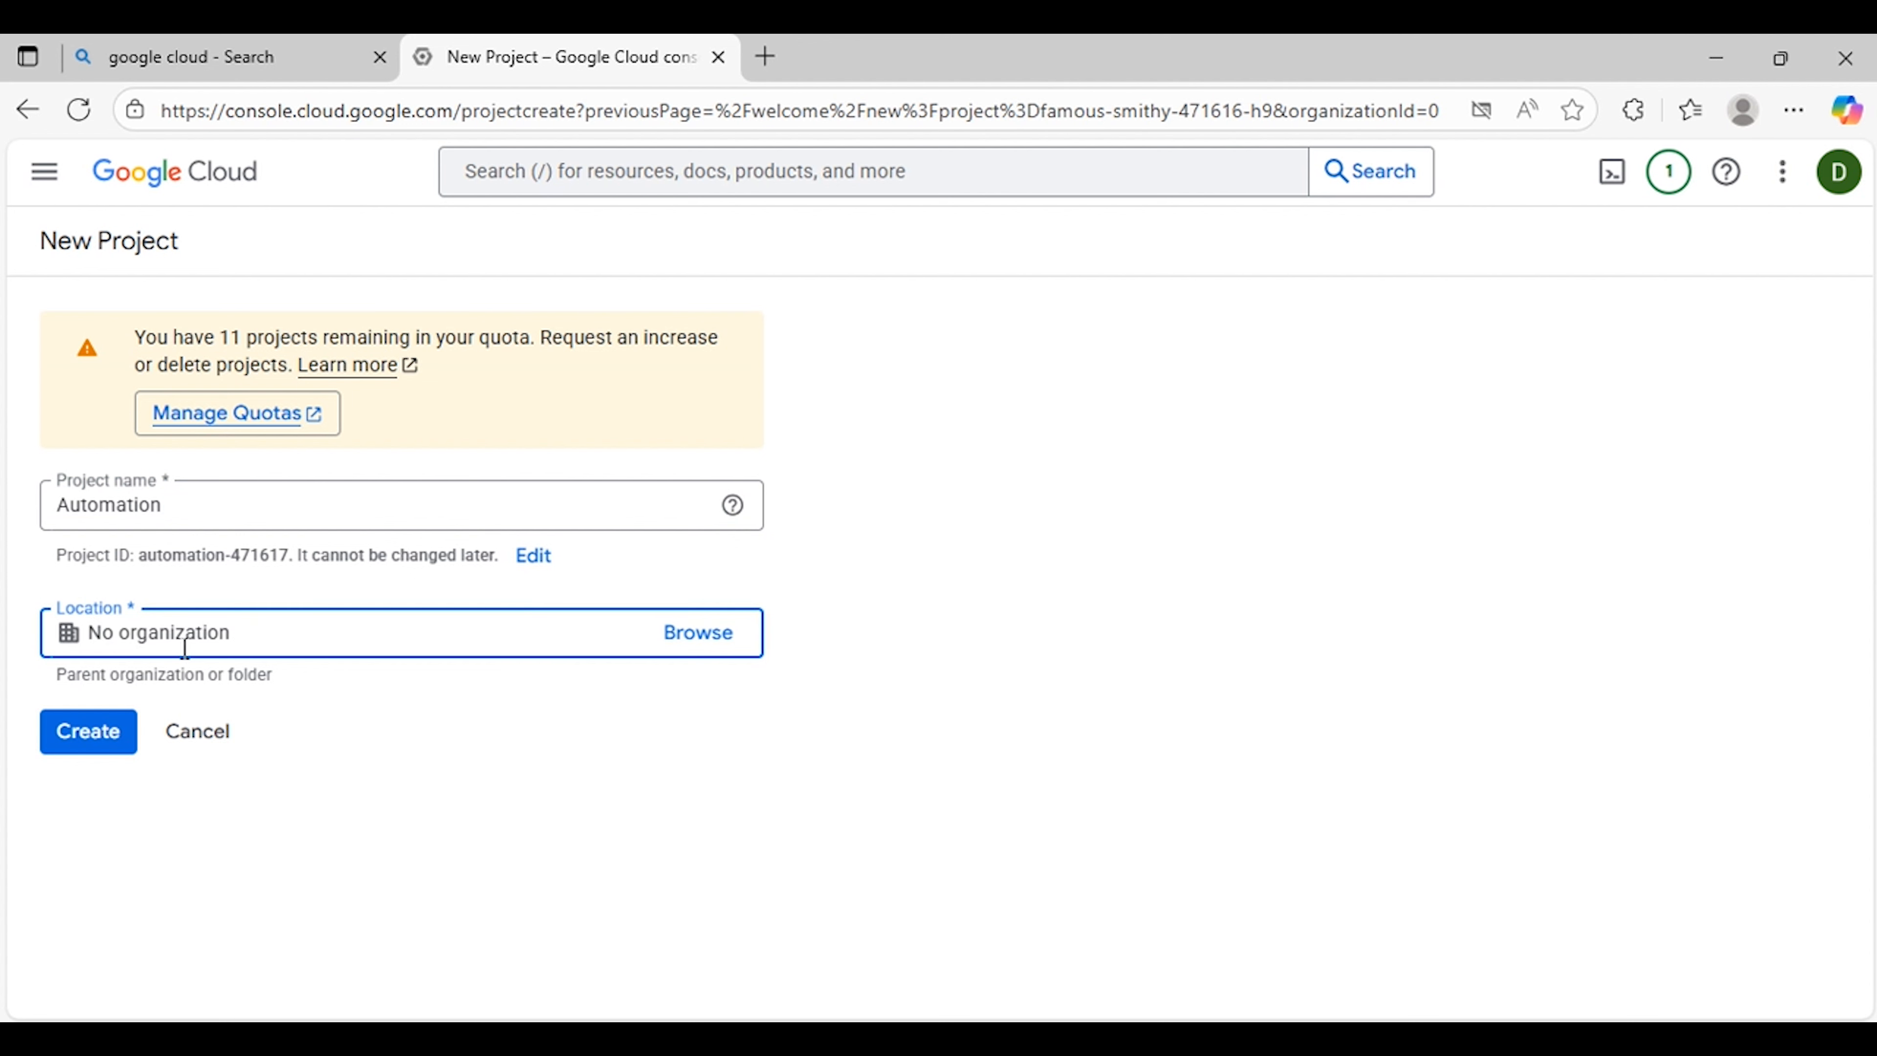
pyautogui.click(111, 743)
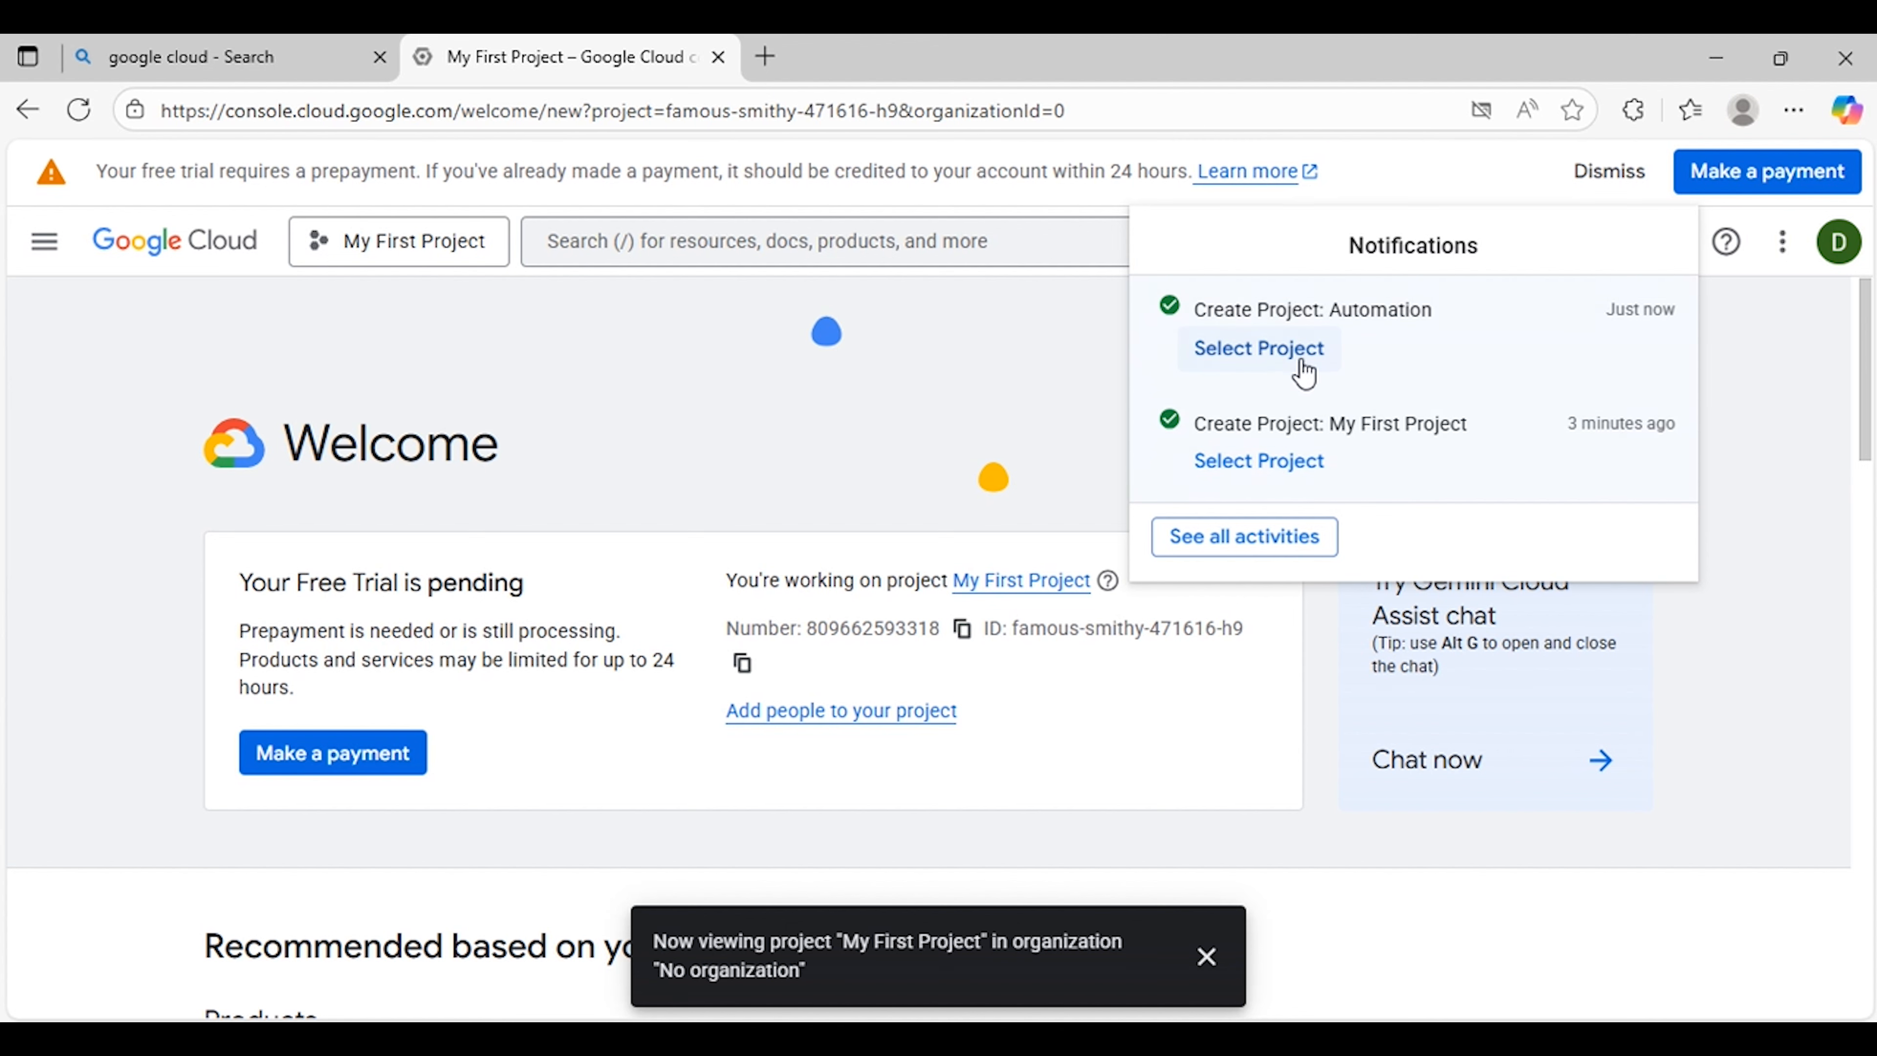
# Step: Switch the console to the Automation project
pyautogui.click(423, 249)
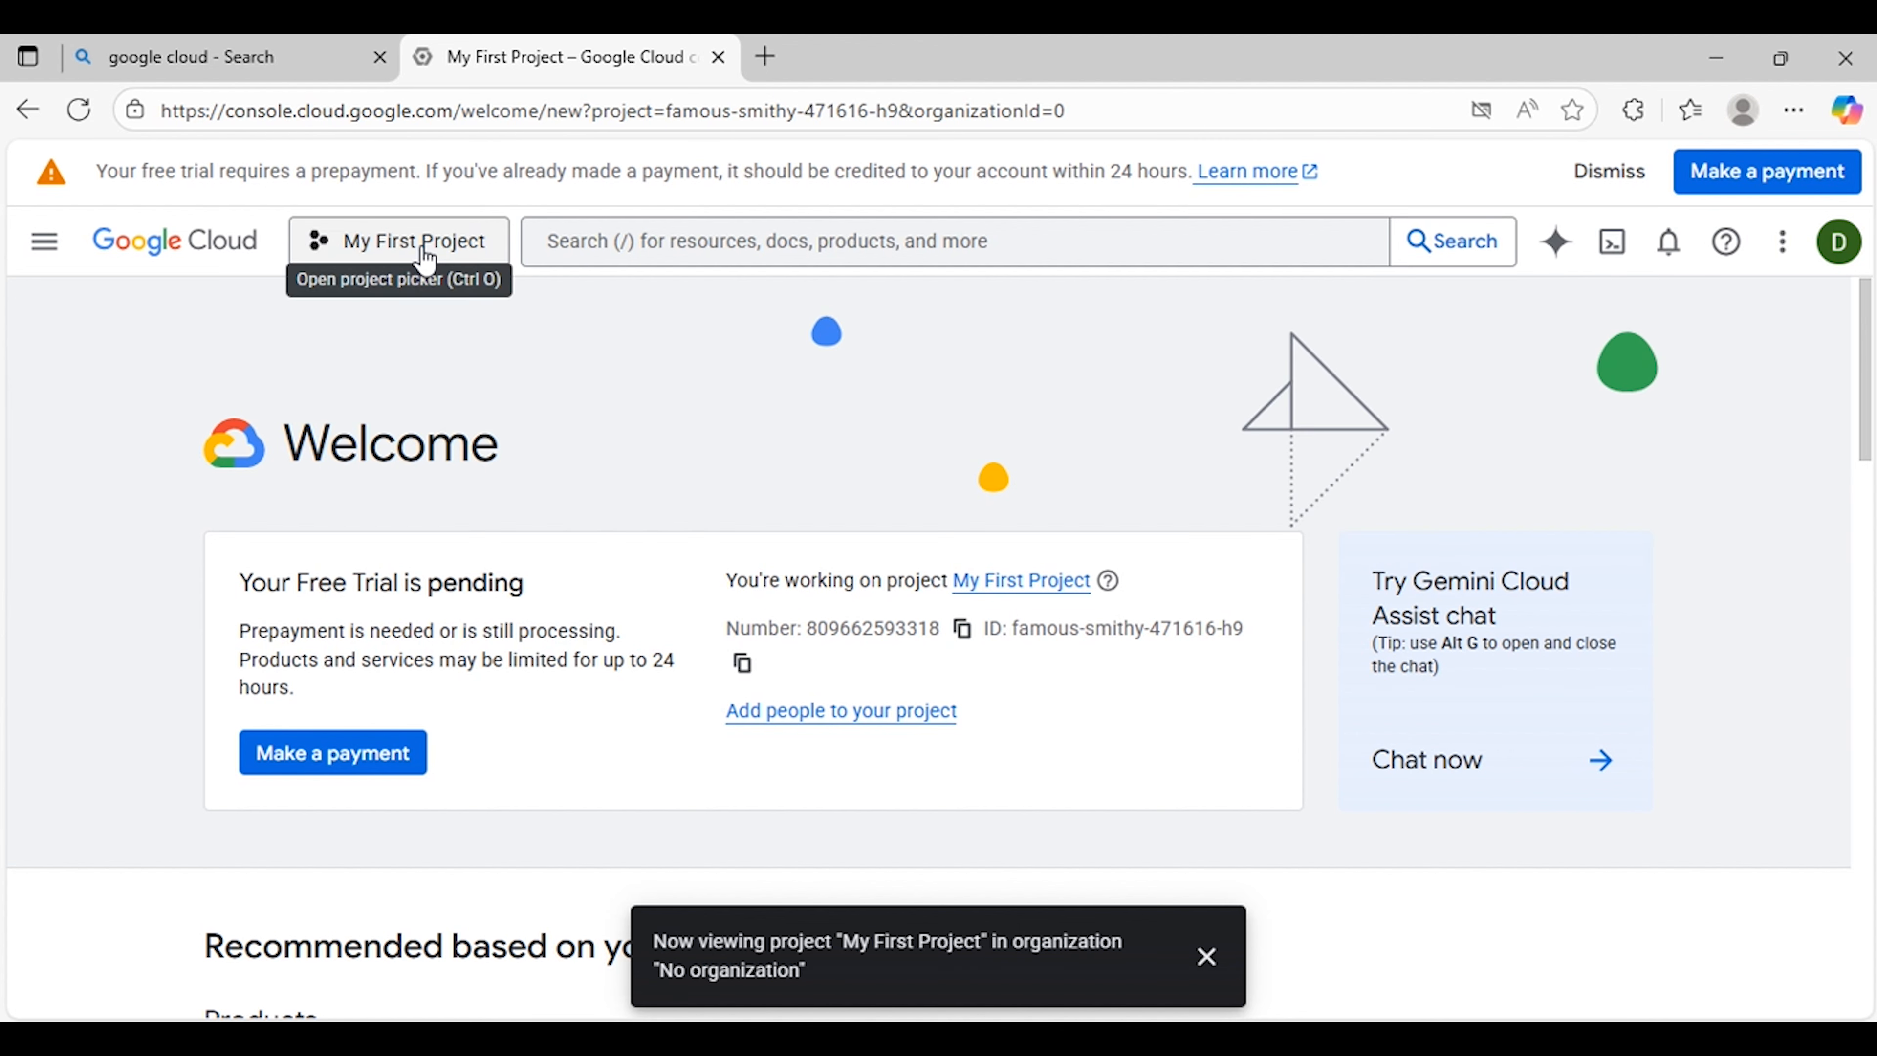
pyautogui.click(421, 247)
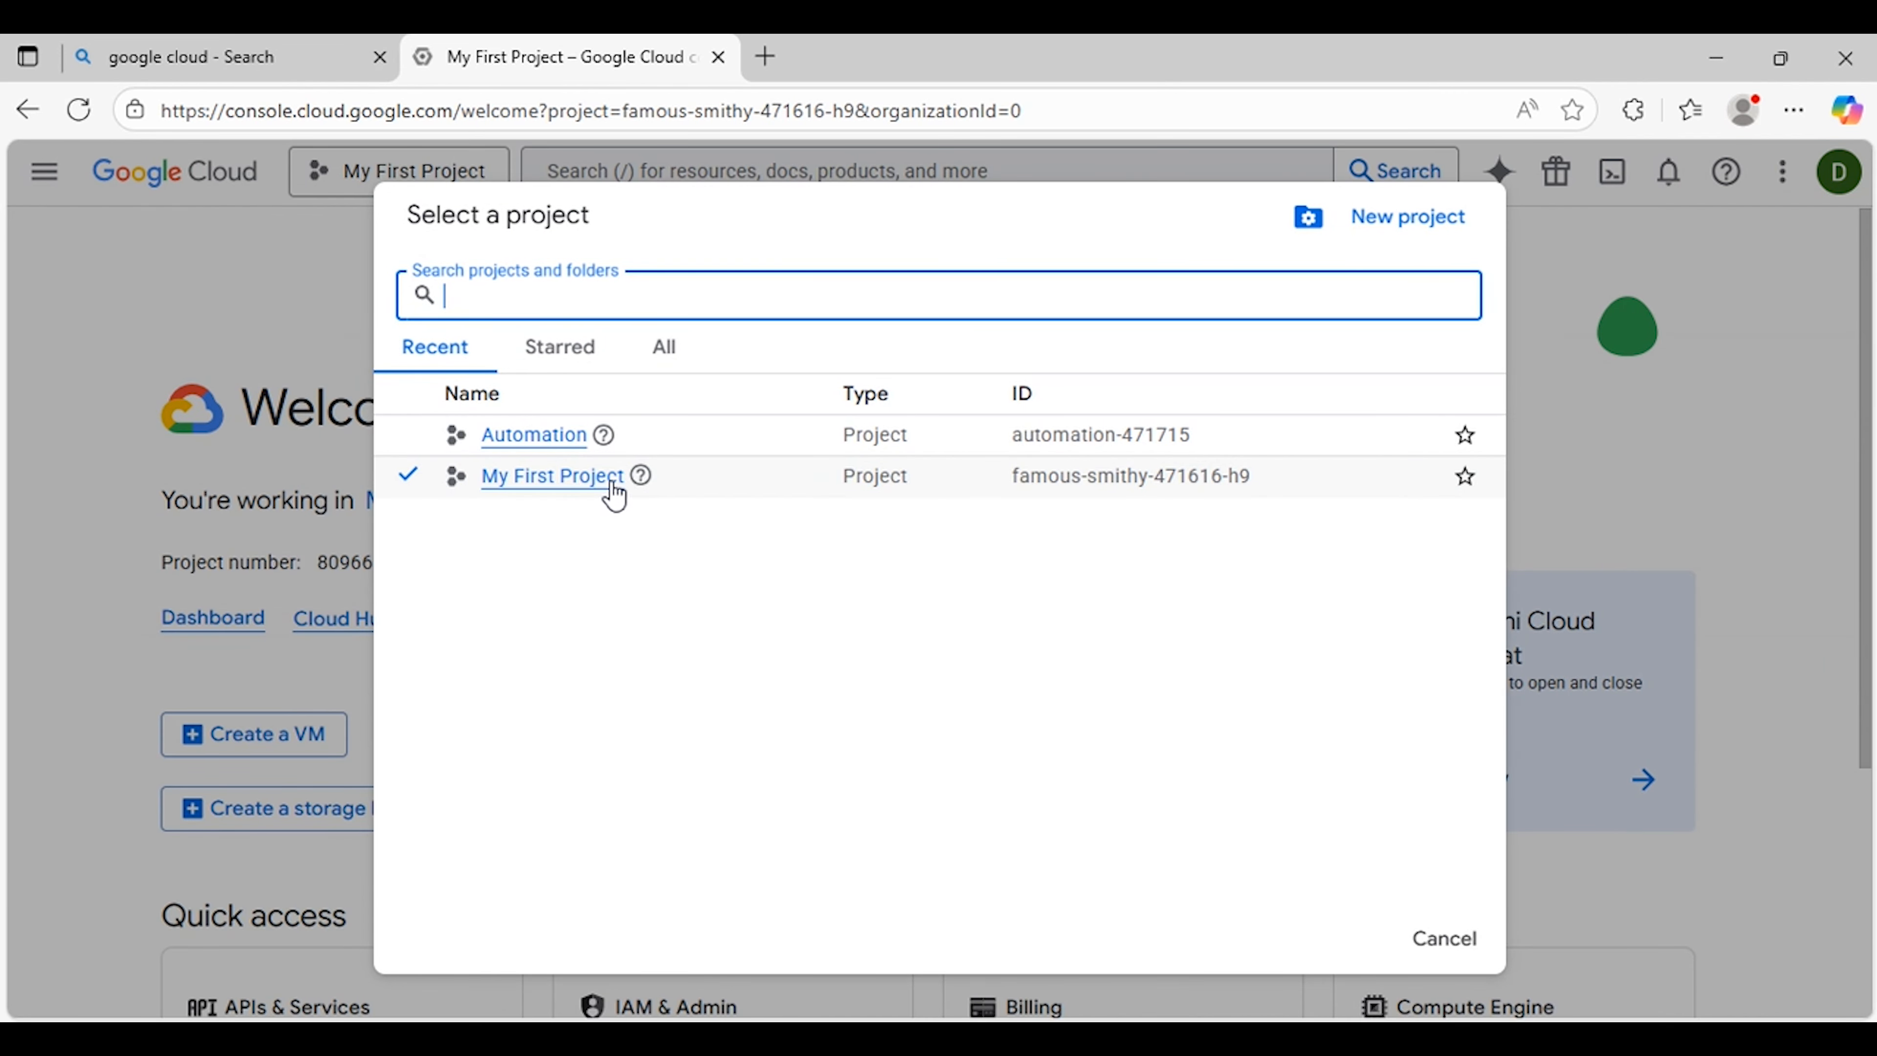
pyautogui.click(533, 435)
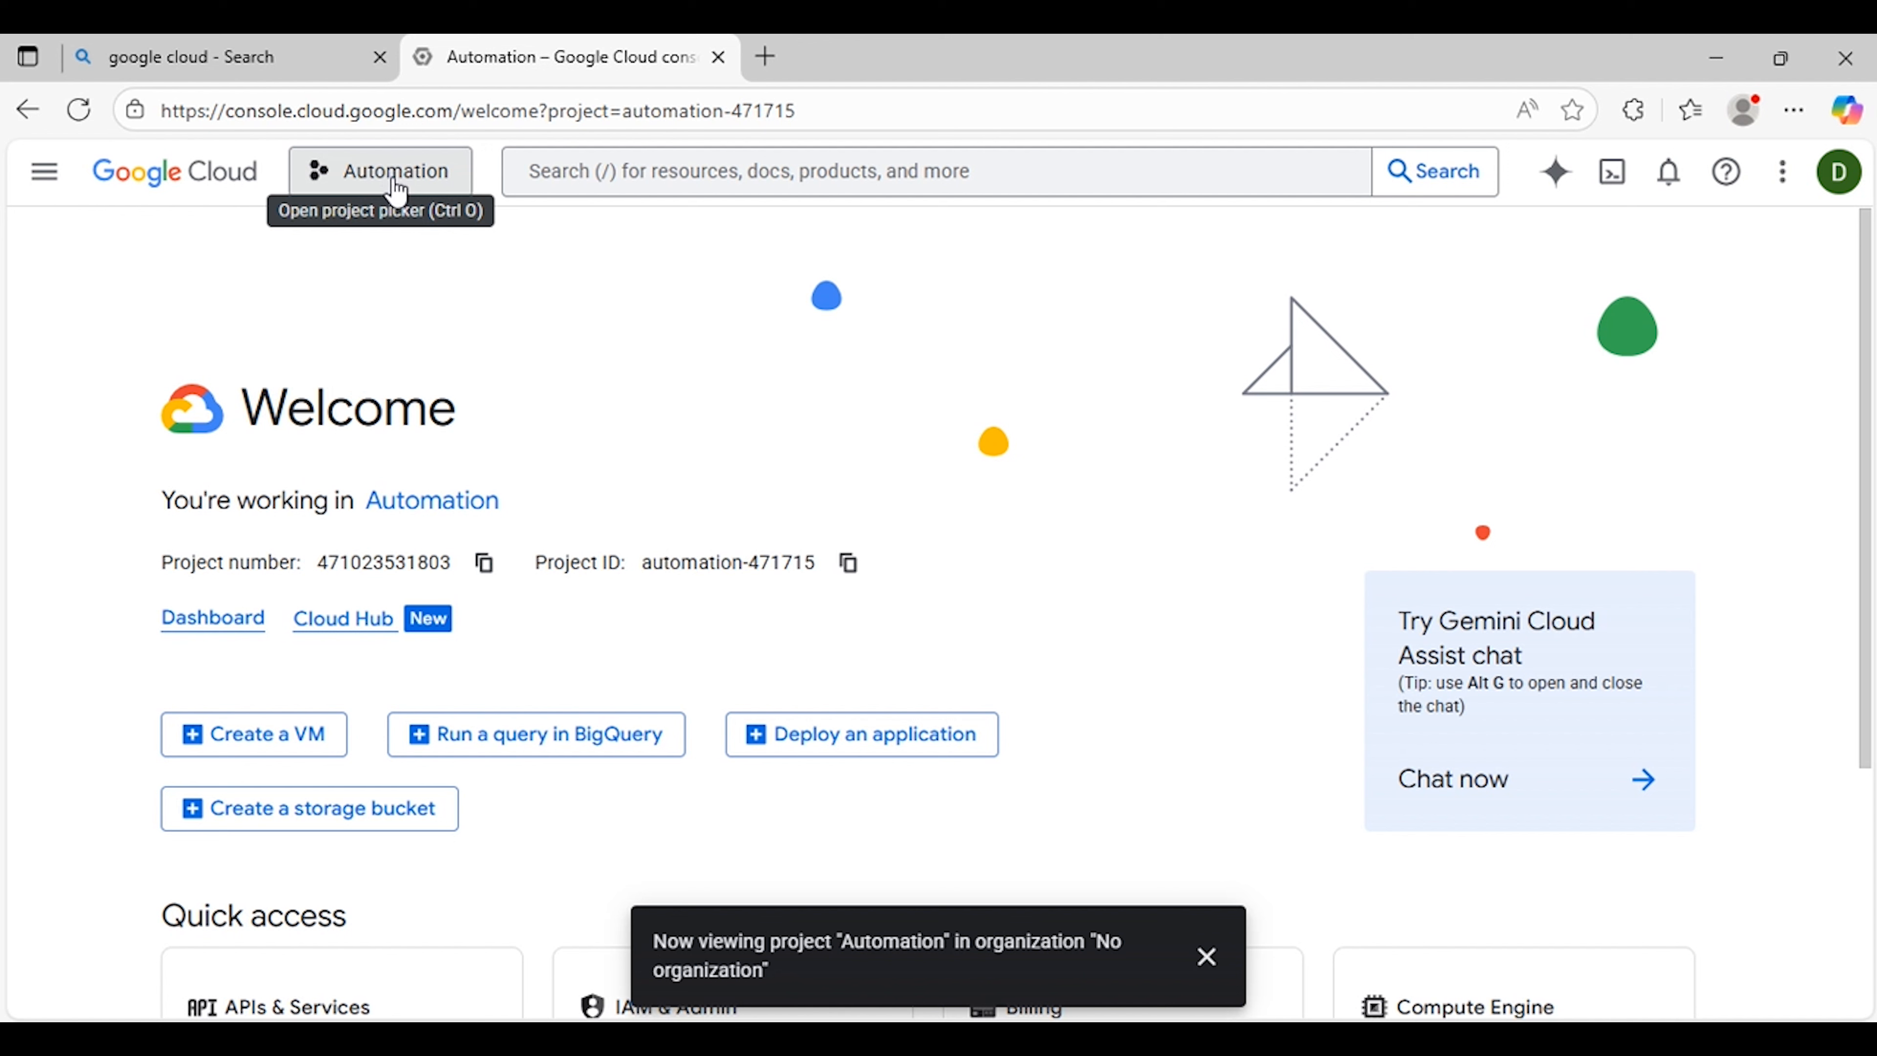
# Step: Open the OAuth consent screen under APIs & Services
pyautogui.click(46, 178)
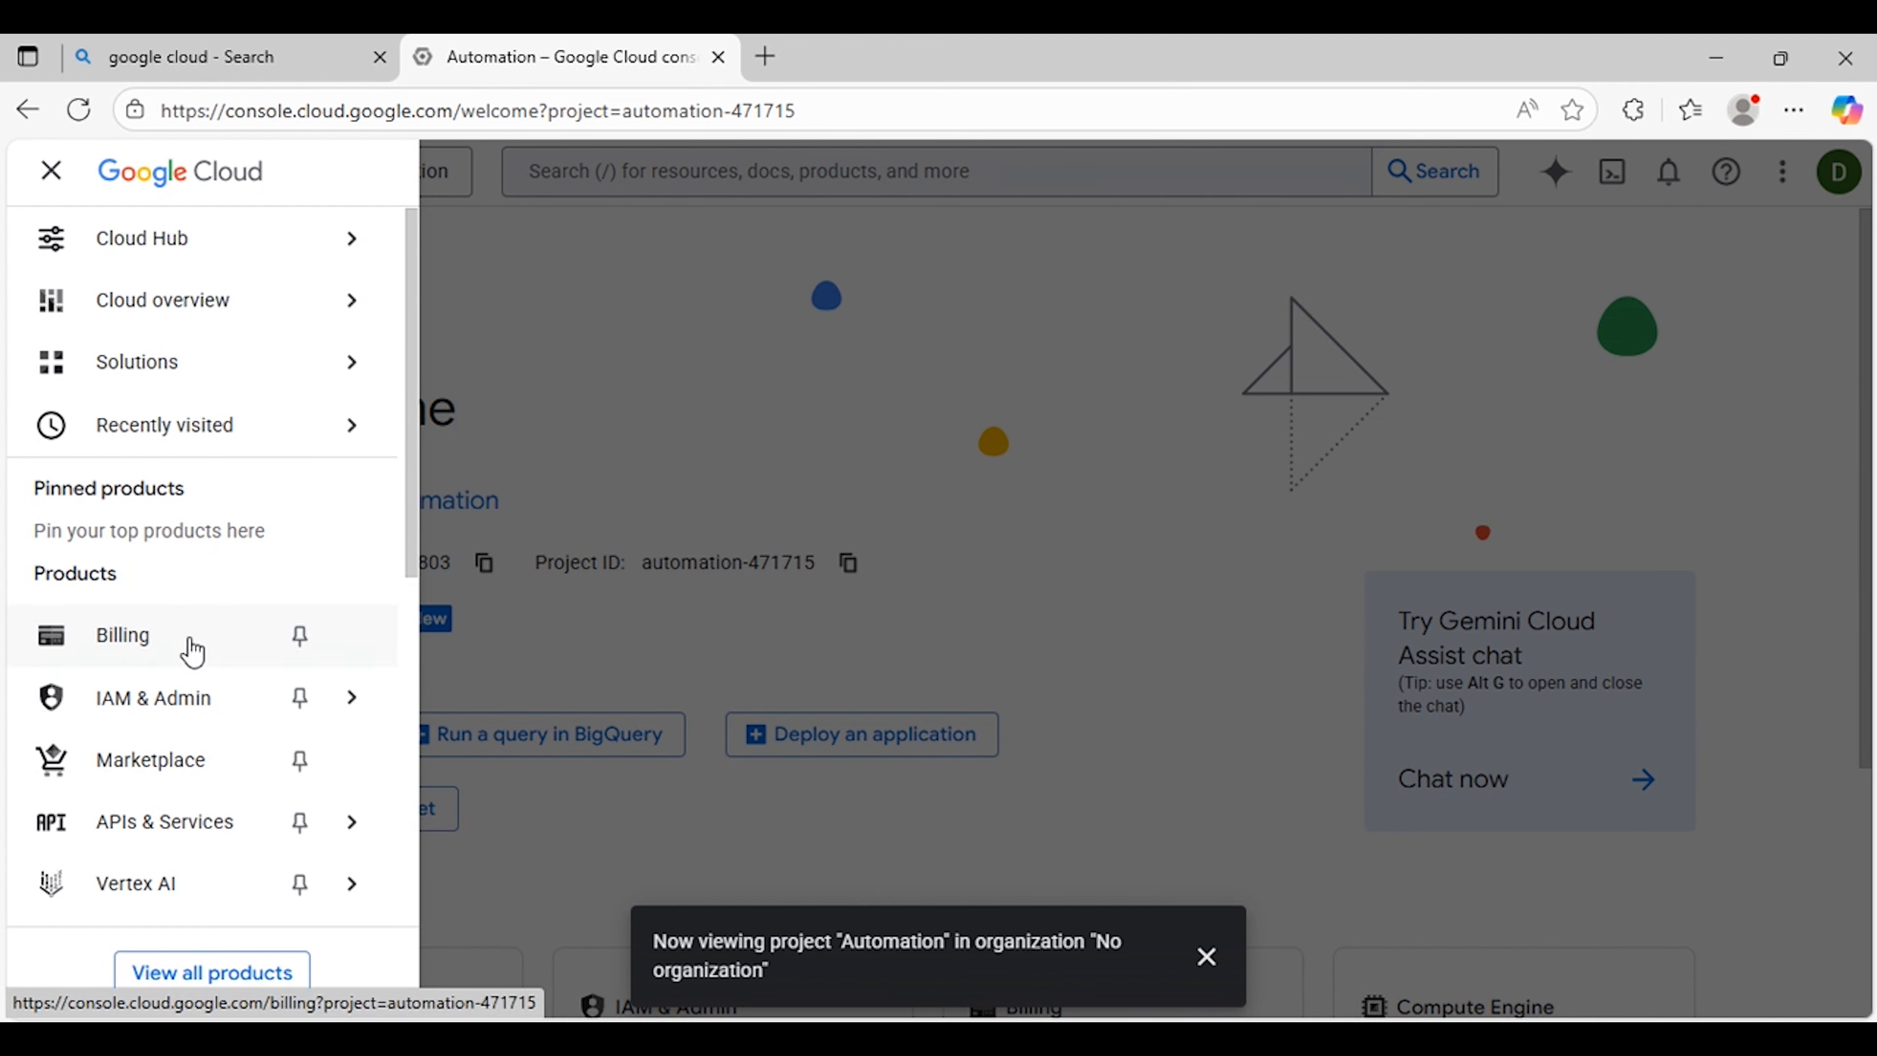
pyautogui.moveTo(148, 822)
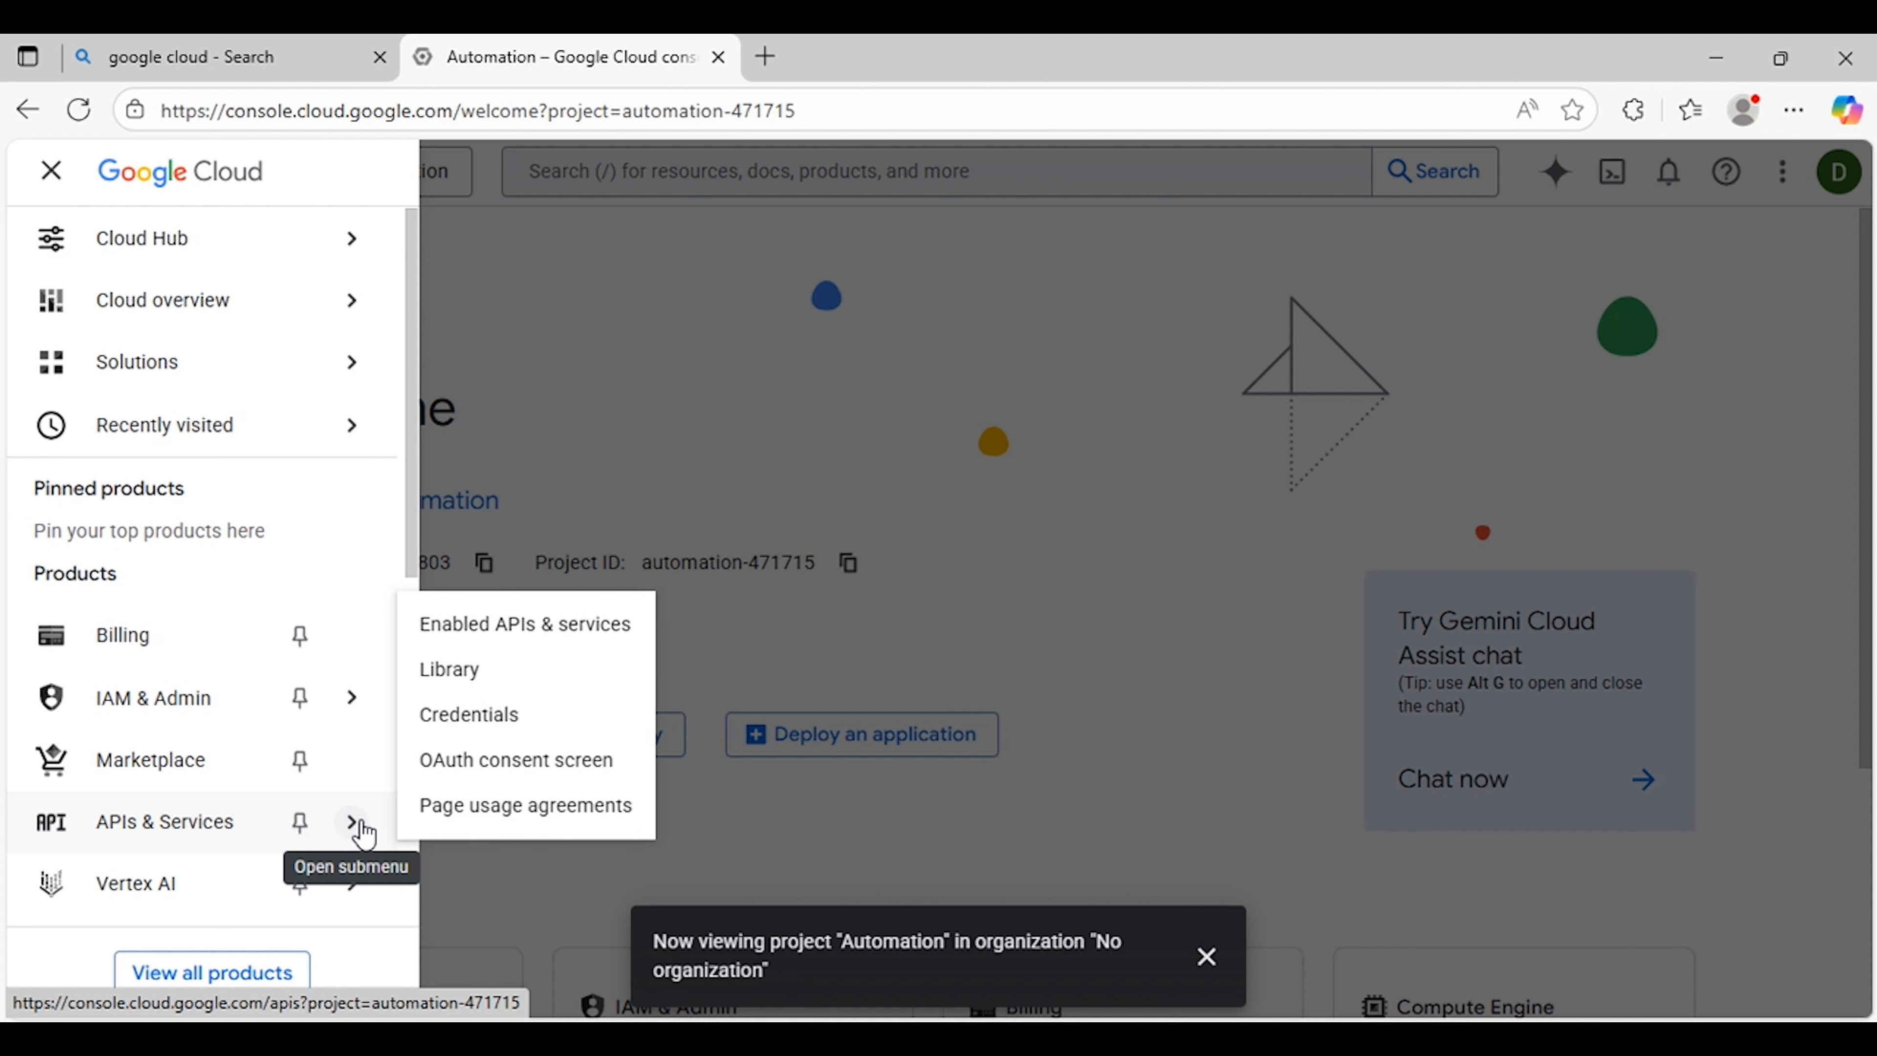
pyautogui.click(204, 825)
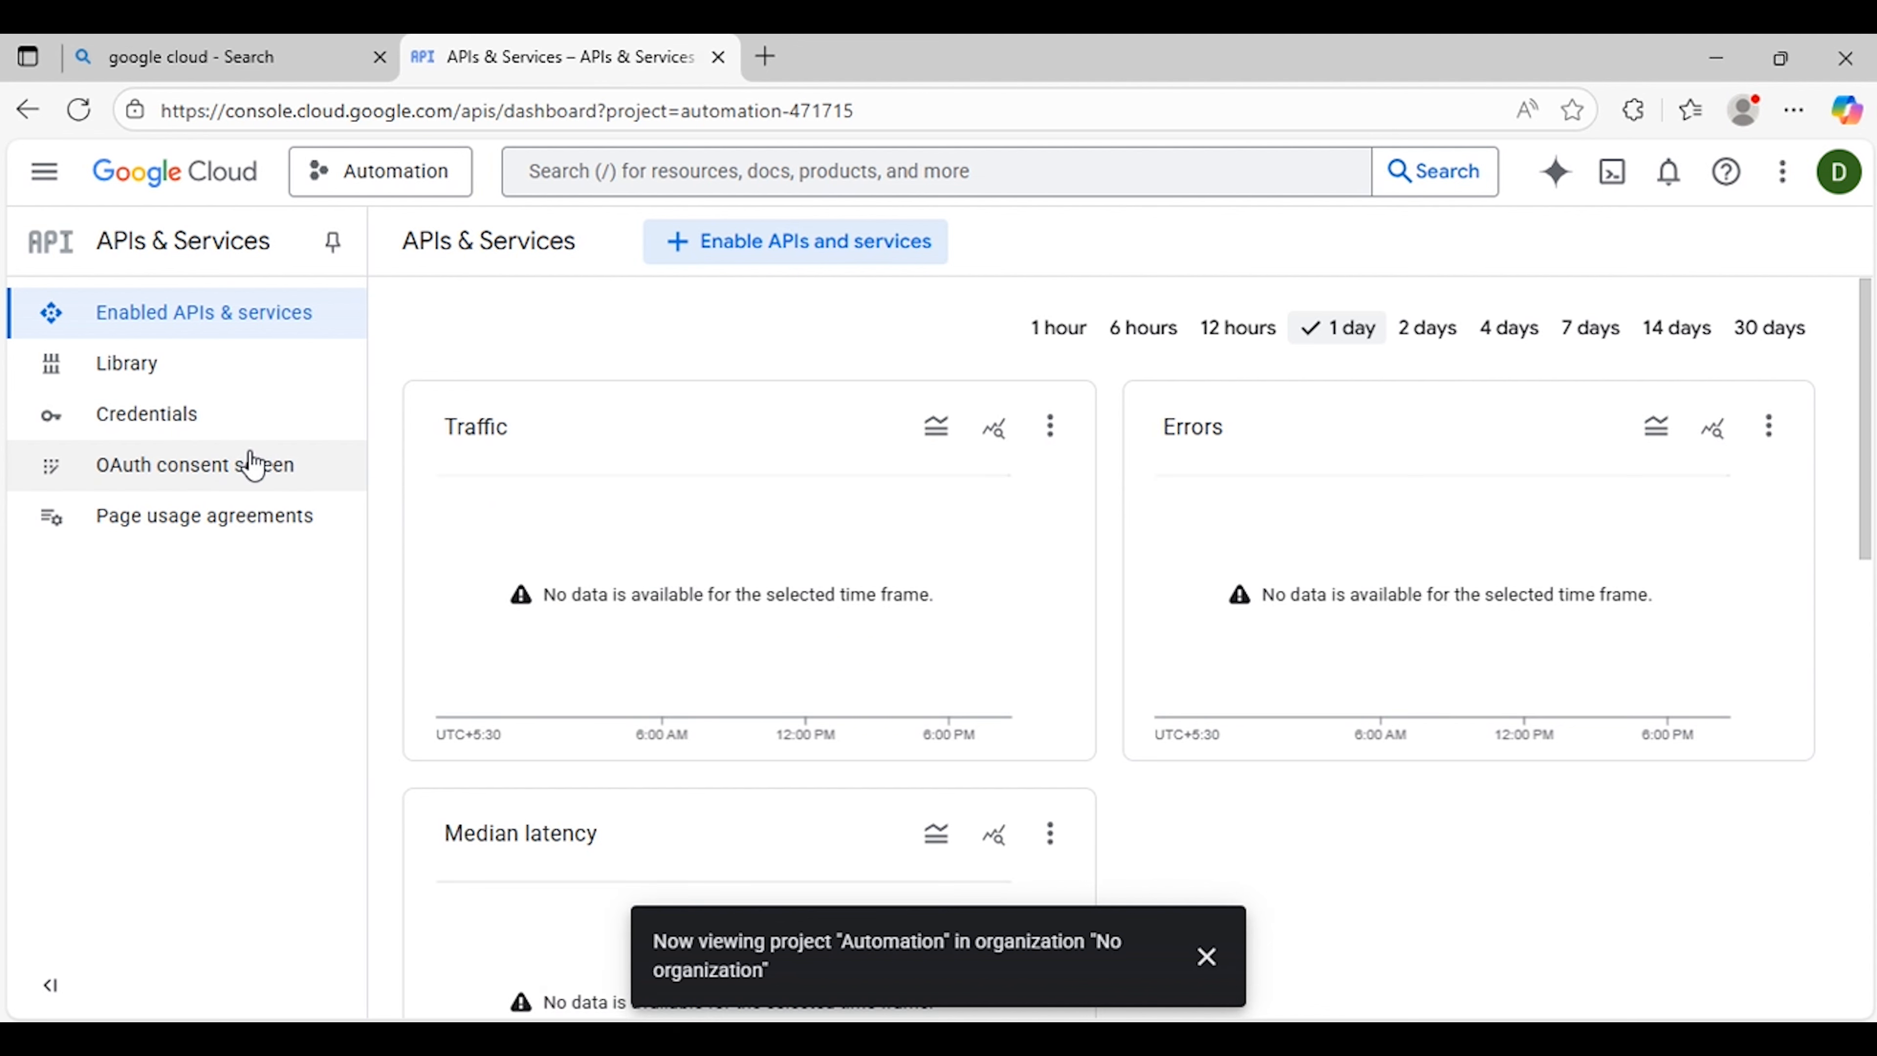
pyautogui.click(230, 467)
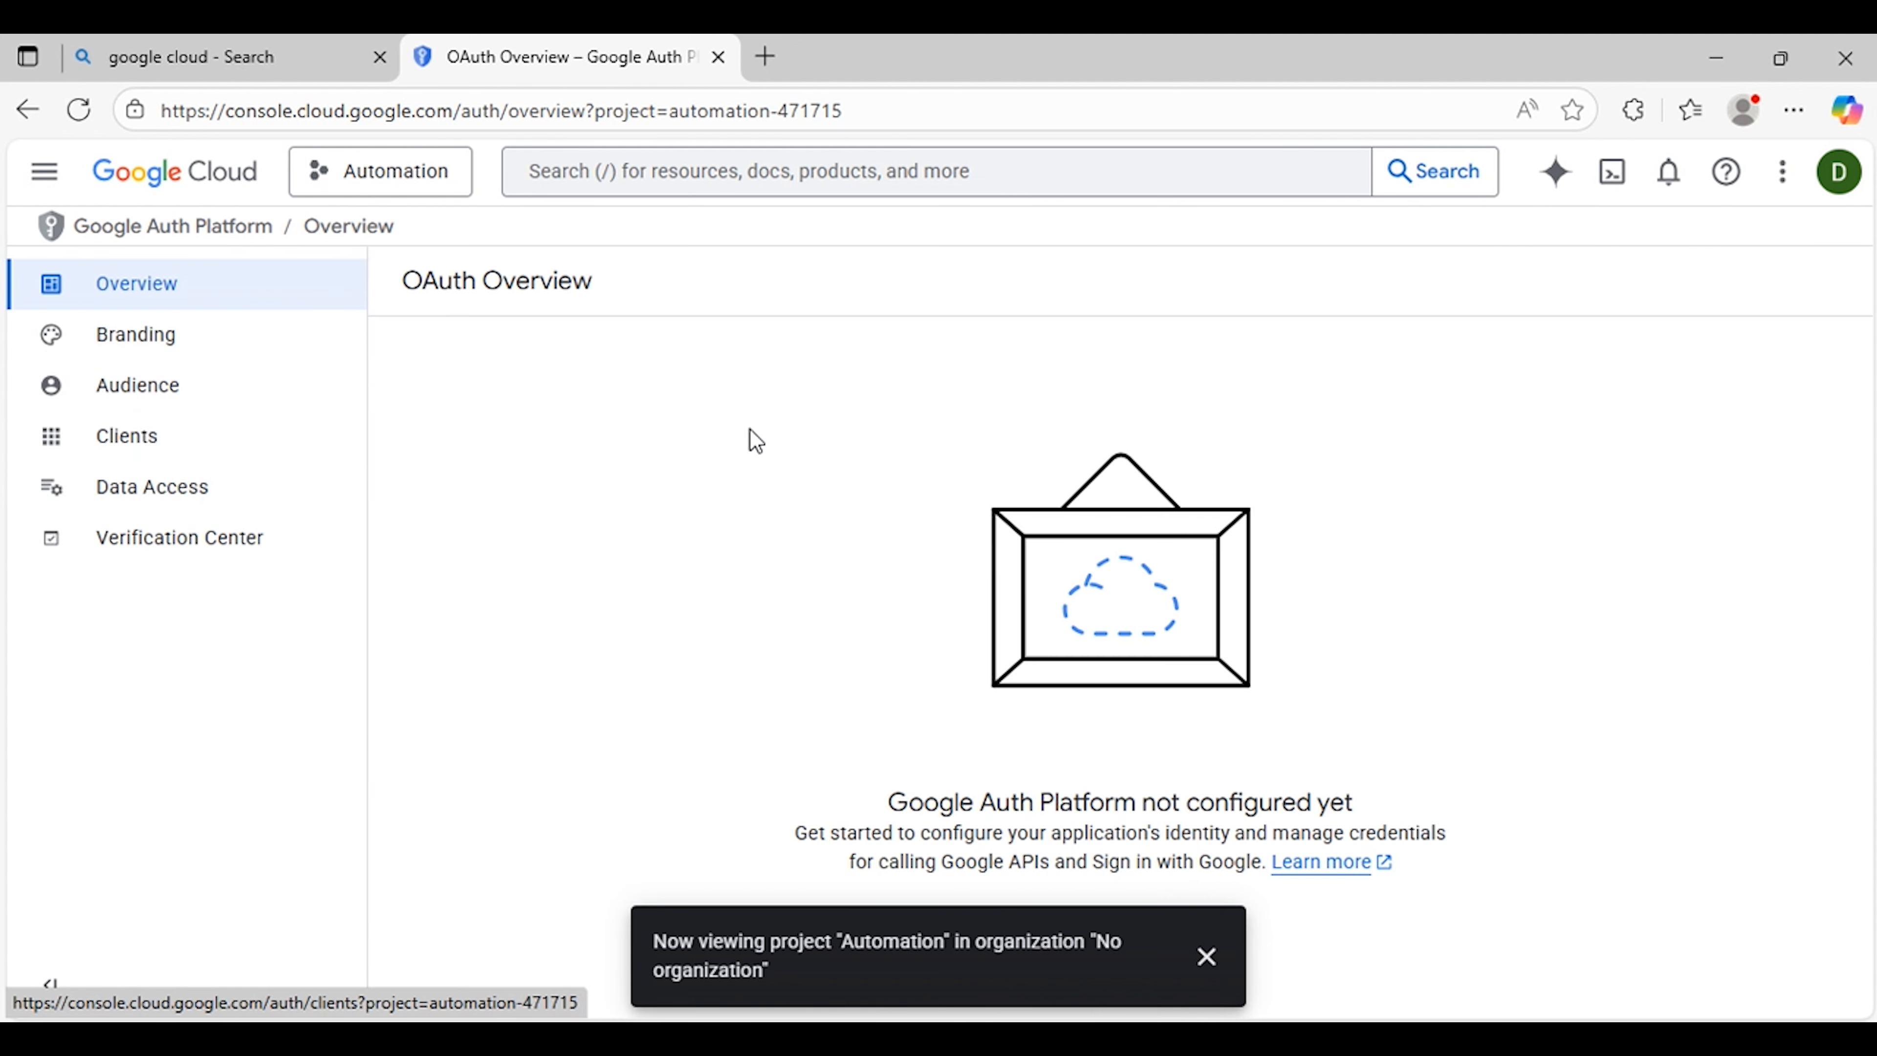
# Step: Begin the Google Auth Platform configuration and enter Automation as the app name
pyautogui.click(1209, 955)
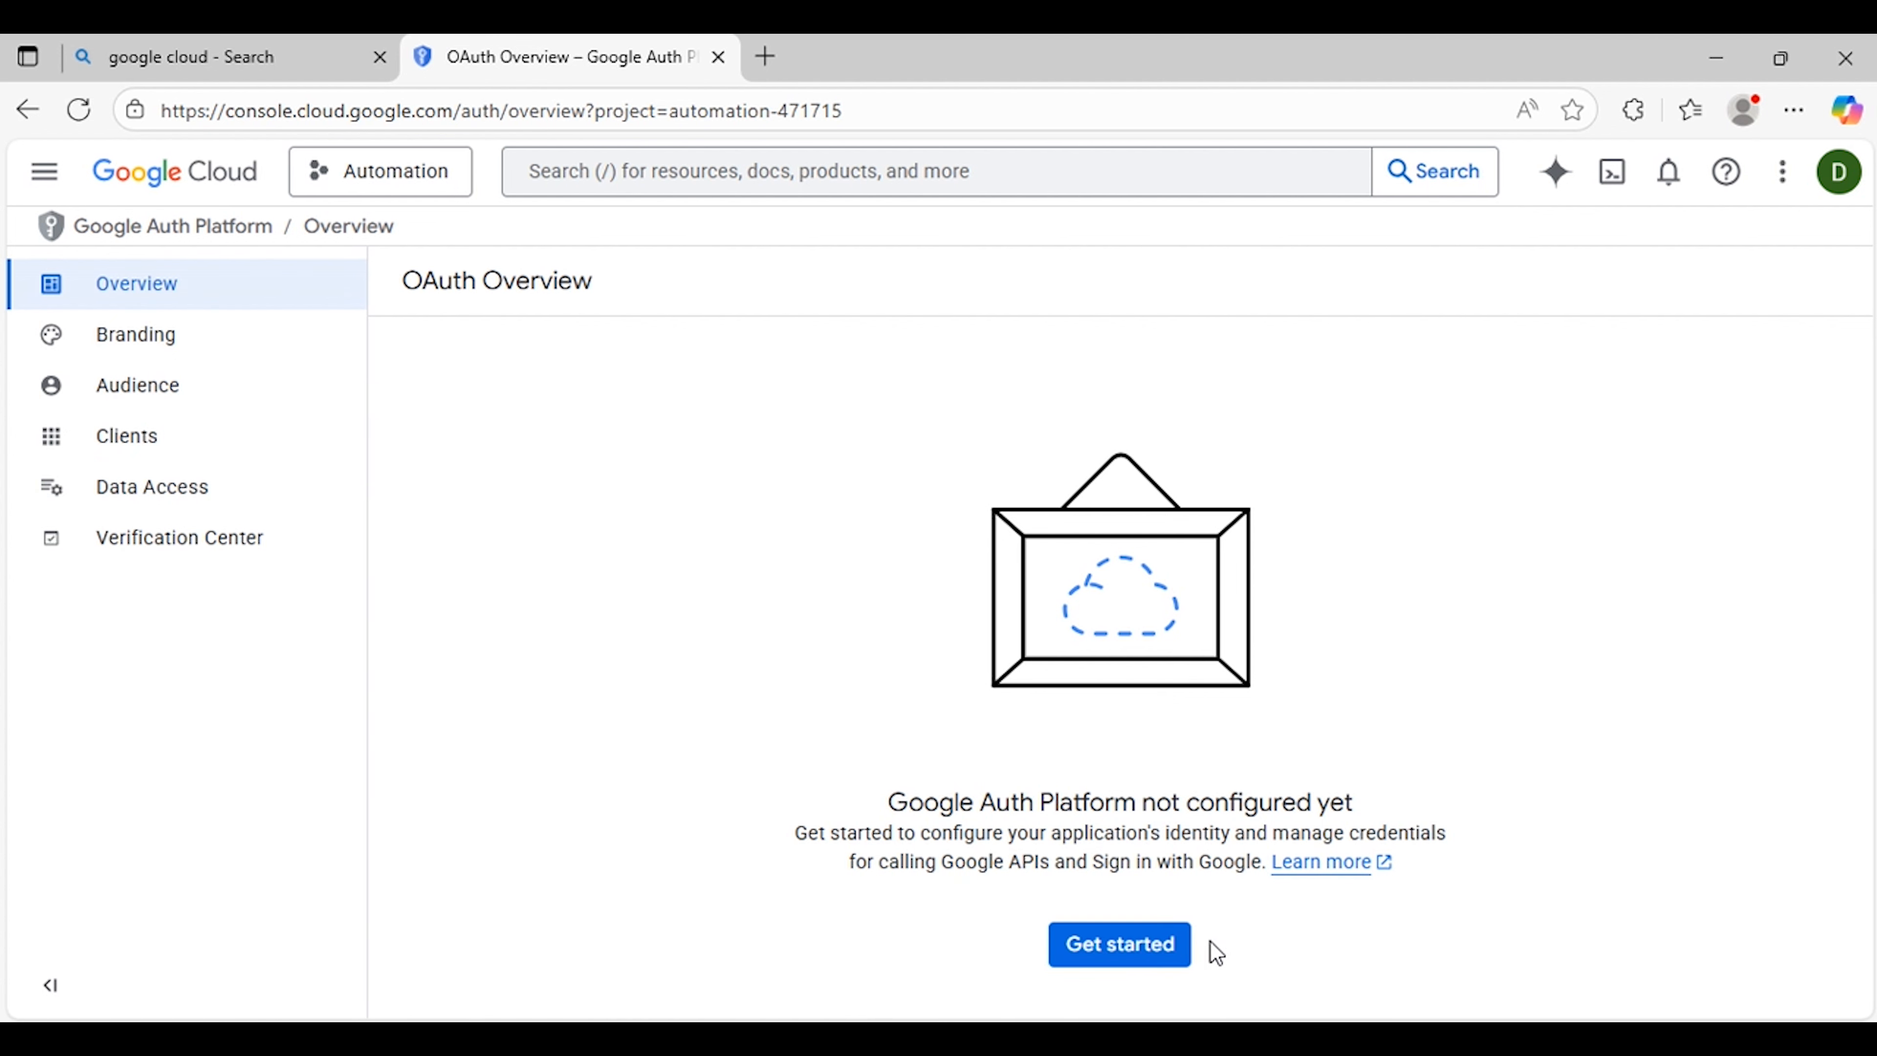
pyautogui.click(1157, 952)
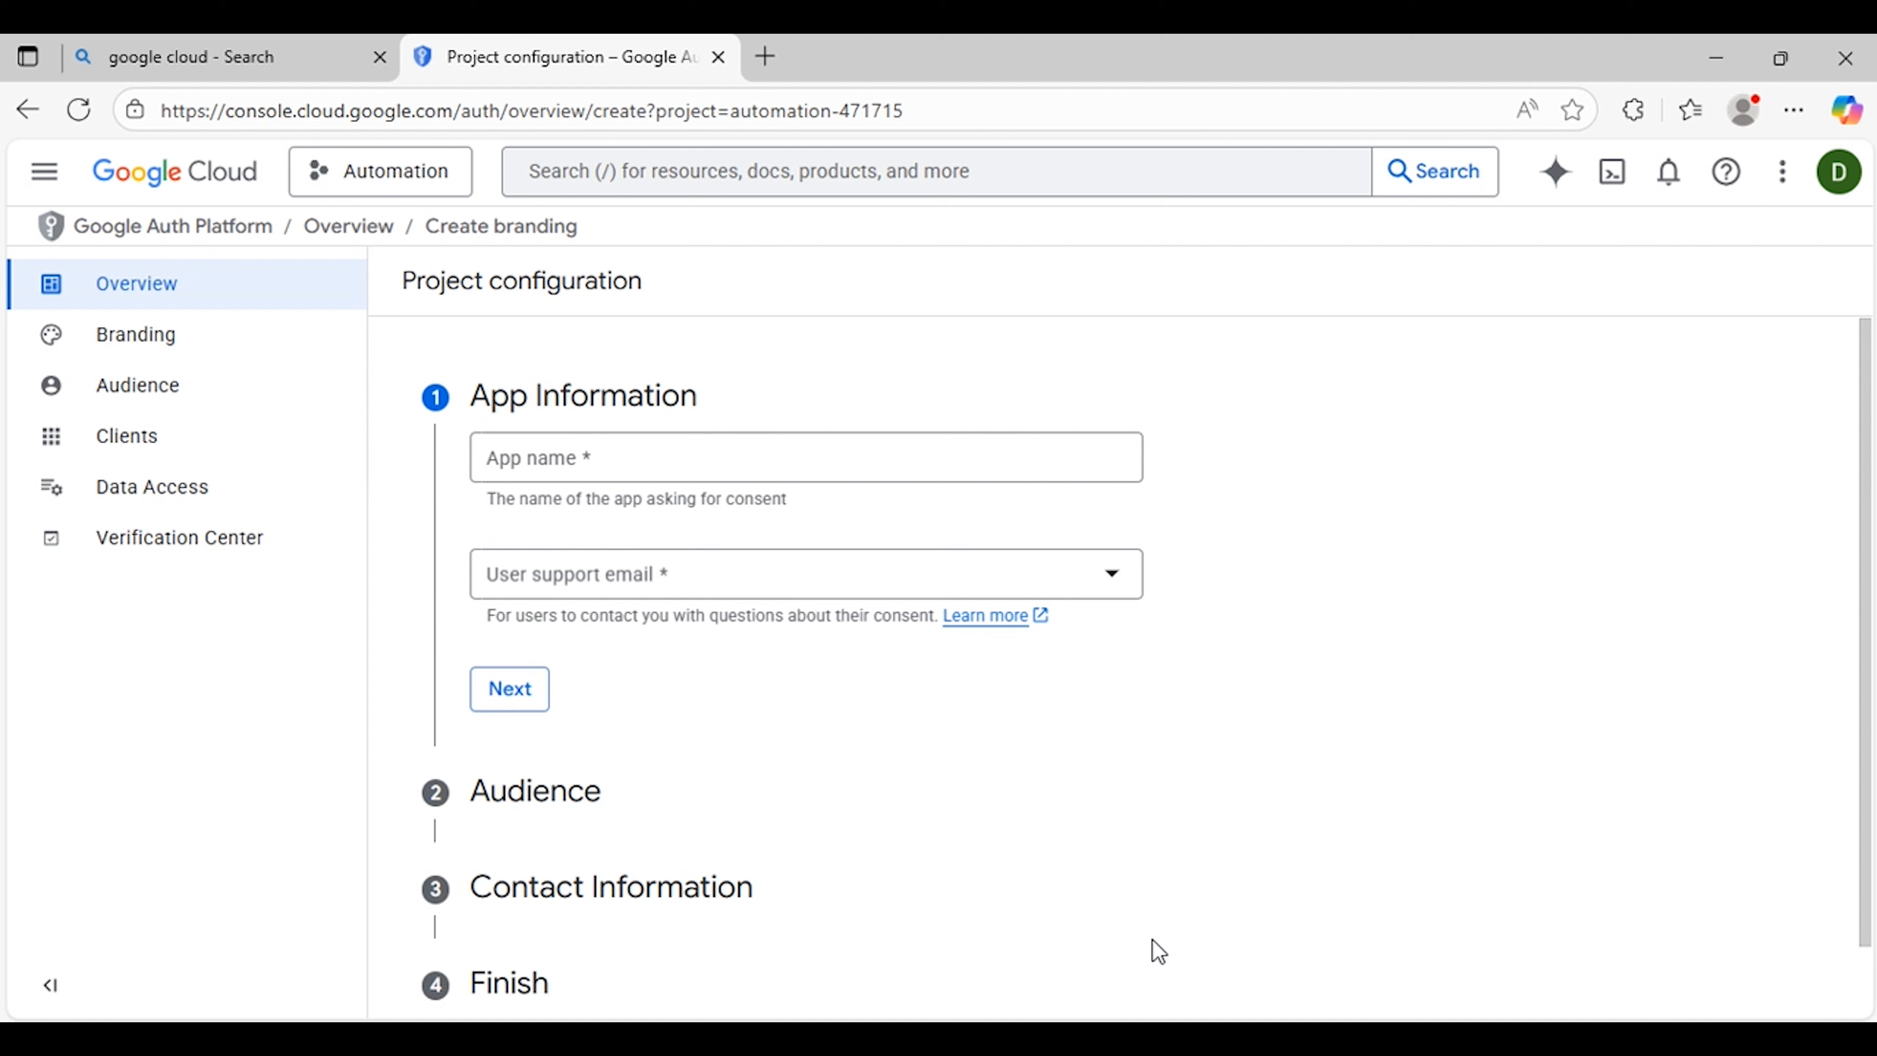
pyautogui.click(873, 461)
pyautogui.write('Autom')
pyautogui.write('a')
pyautogui.write('mation')
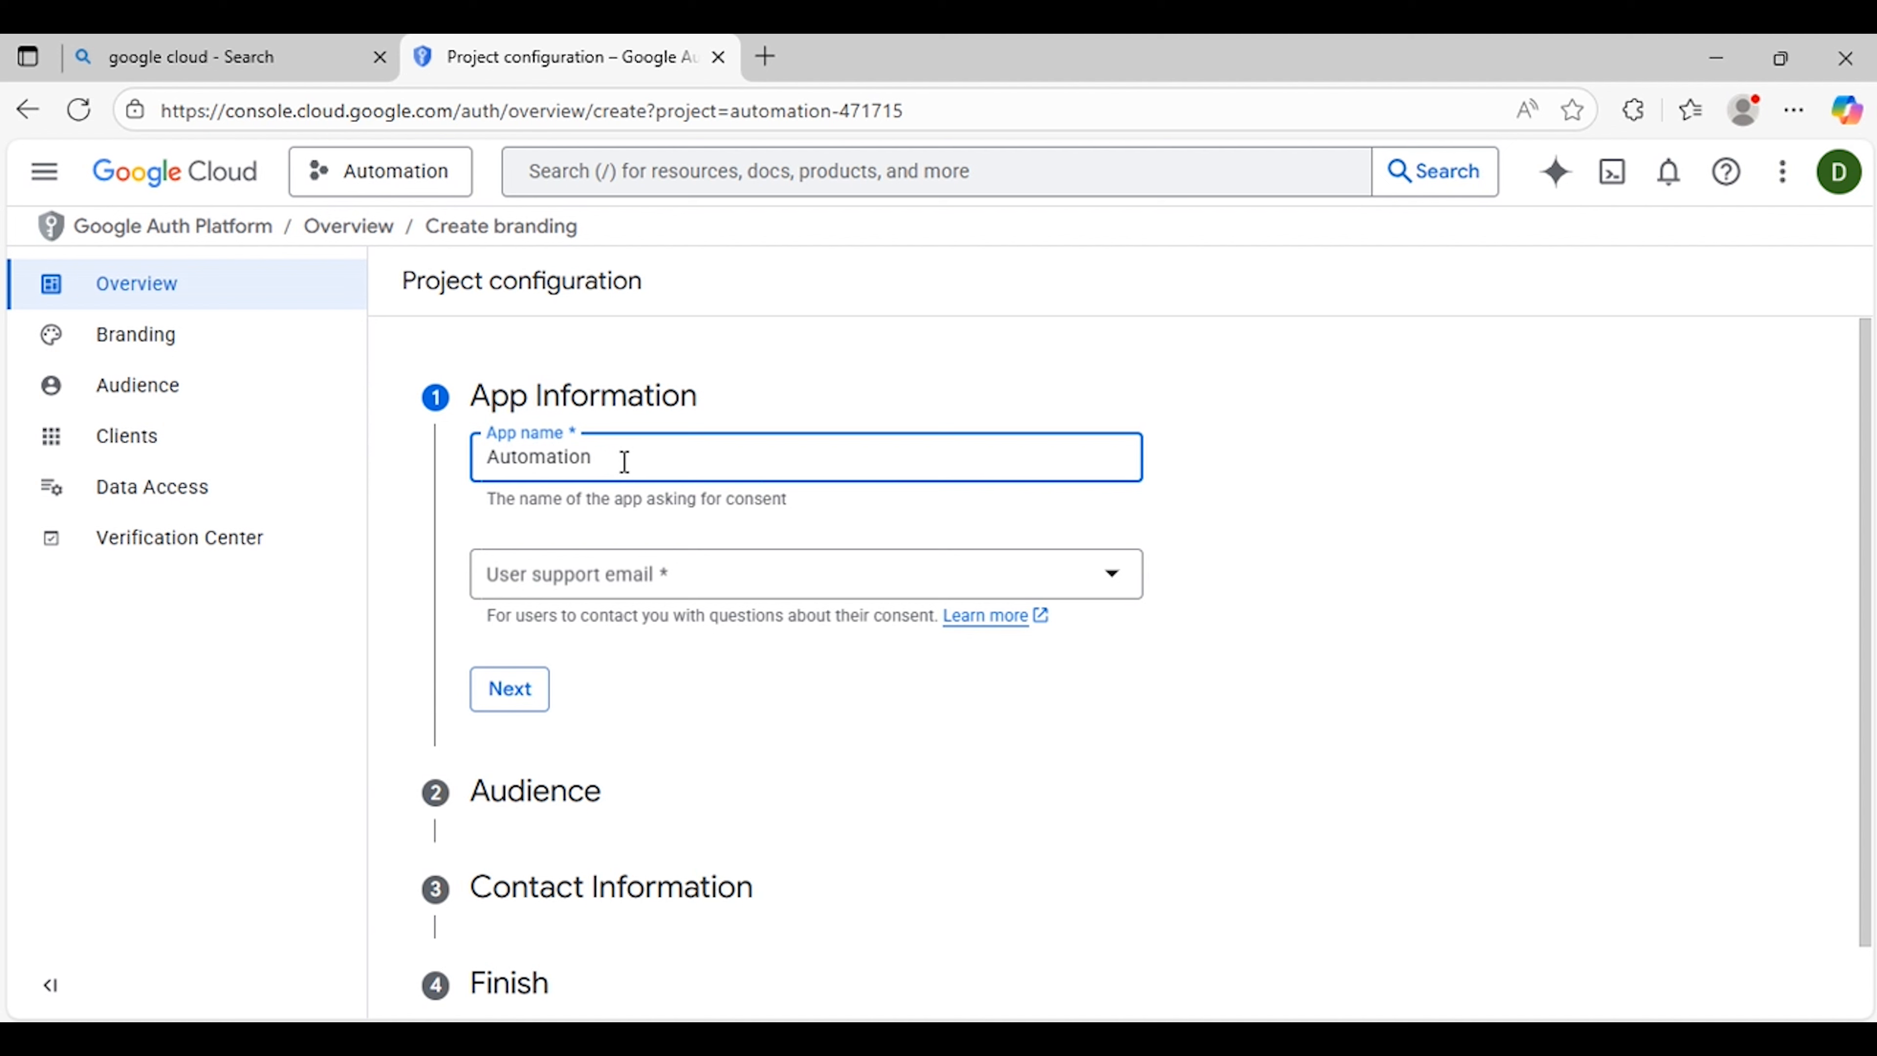
# Step: Extend the app name to Automation API and choose the user support email
pyautogui.write('API')
pyautogui.click(708, 588)
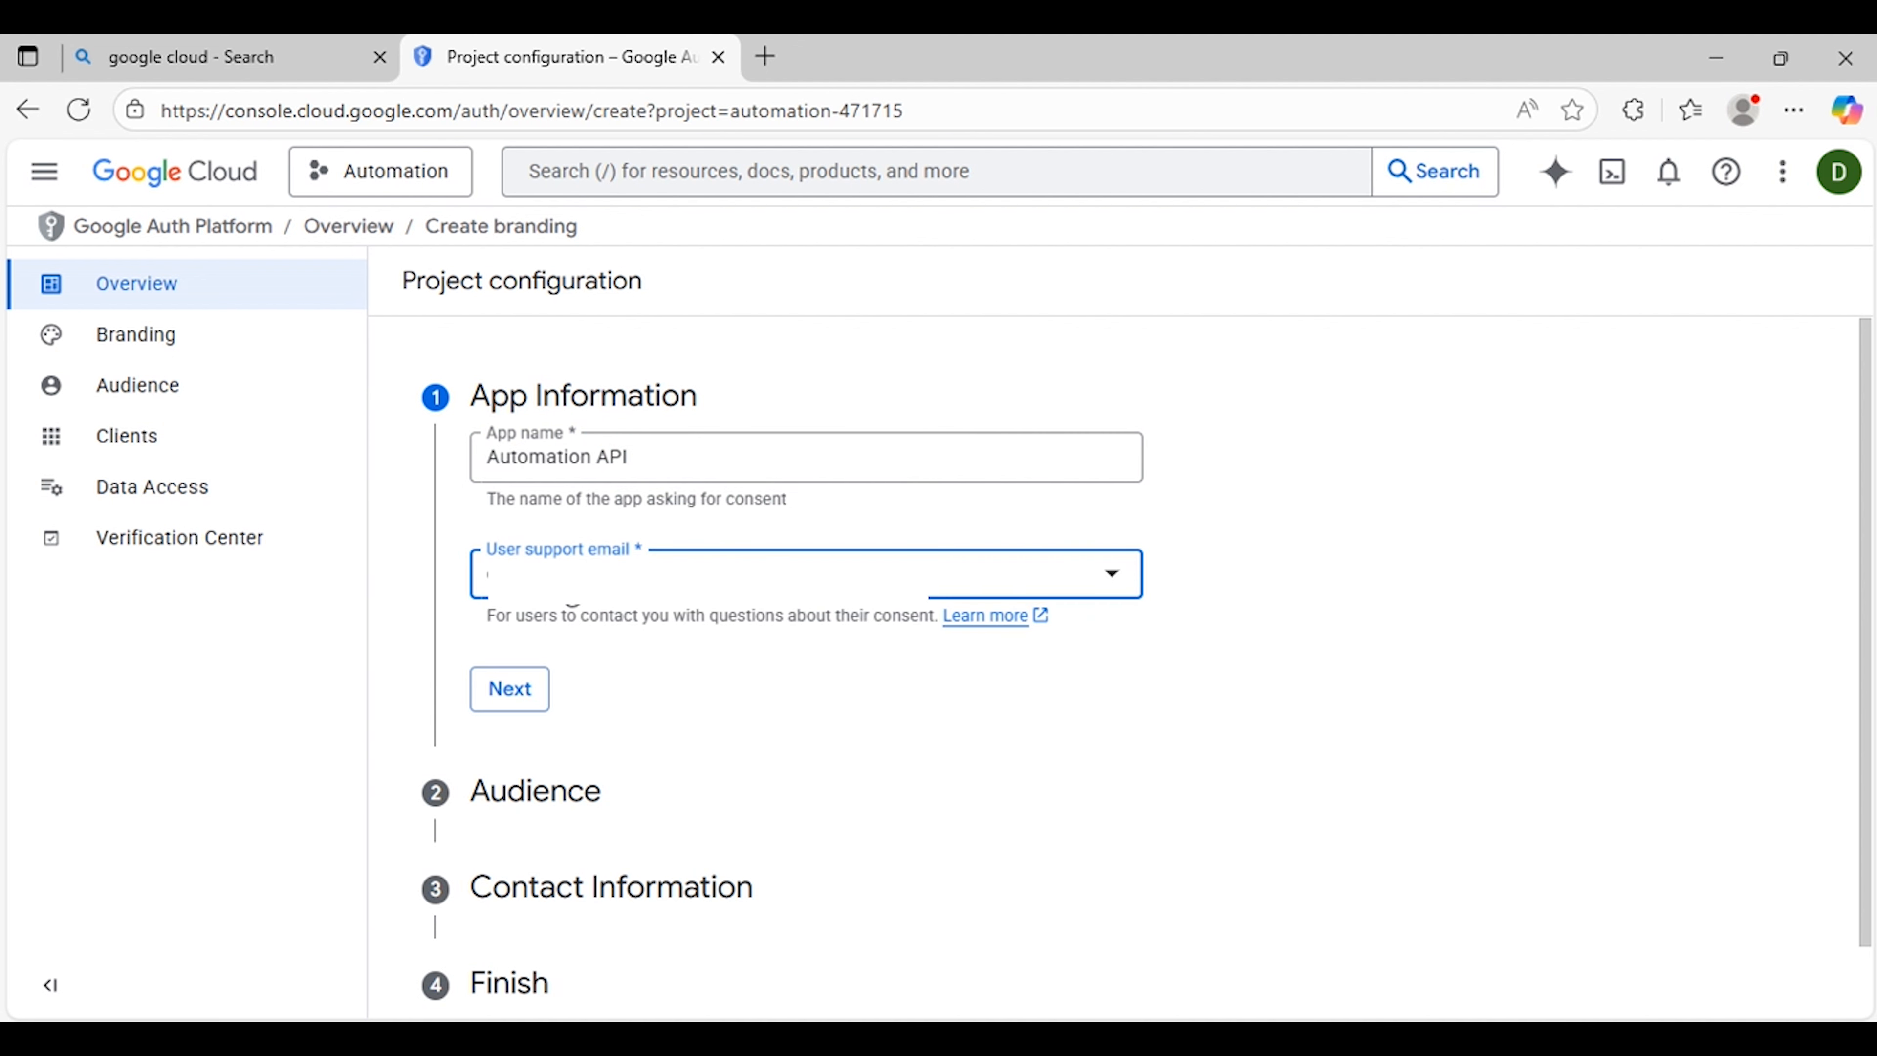
pyautogui.click(529, 702)
# Step: Choose External as the audience and enter the contact email address for project notifications
pyautogui.scroll(-1, 534, 702)
pyautogui.click(501, 585)
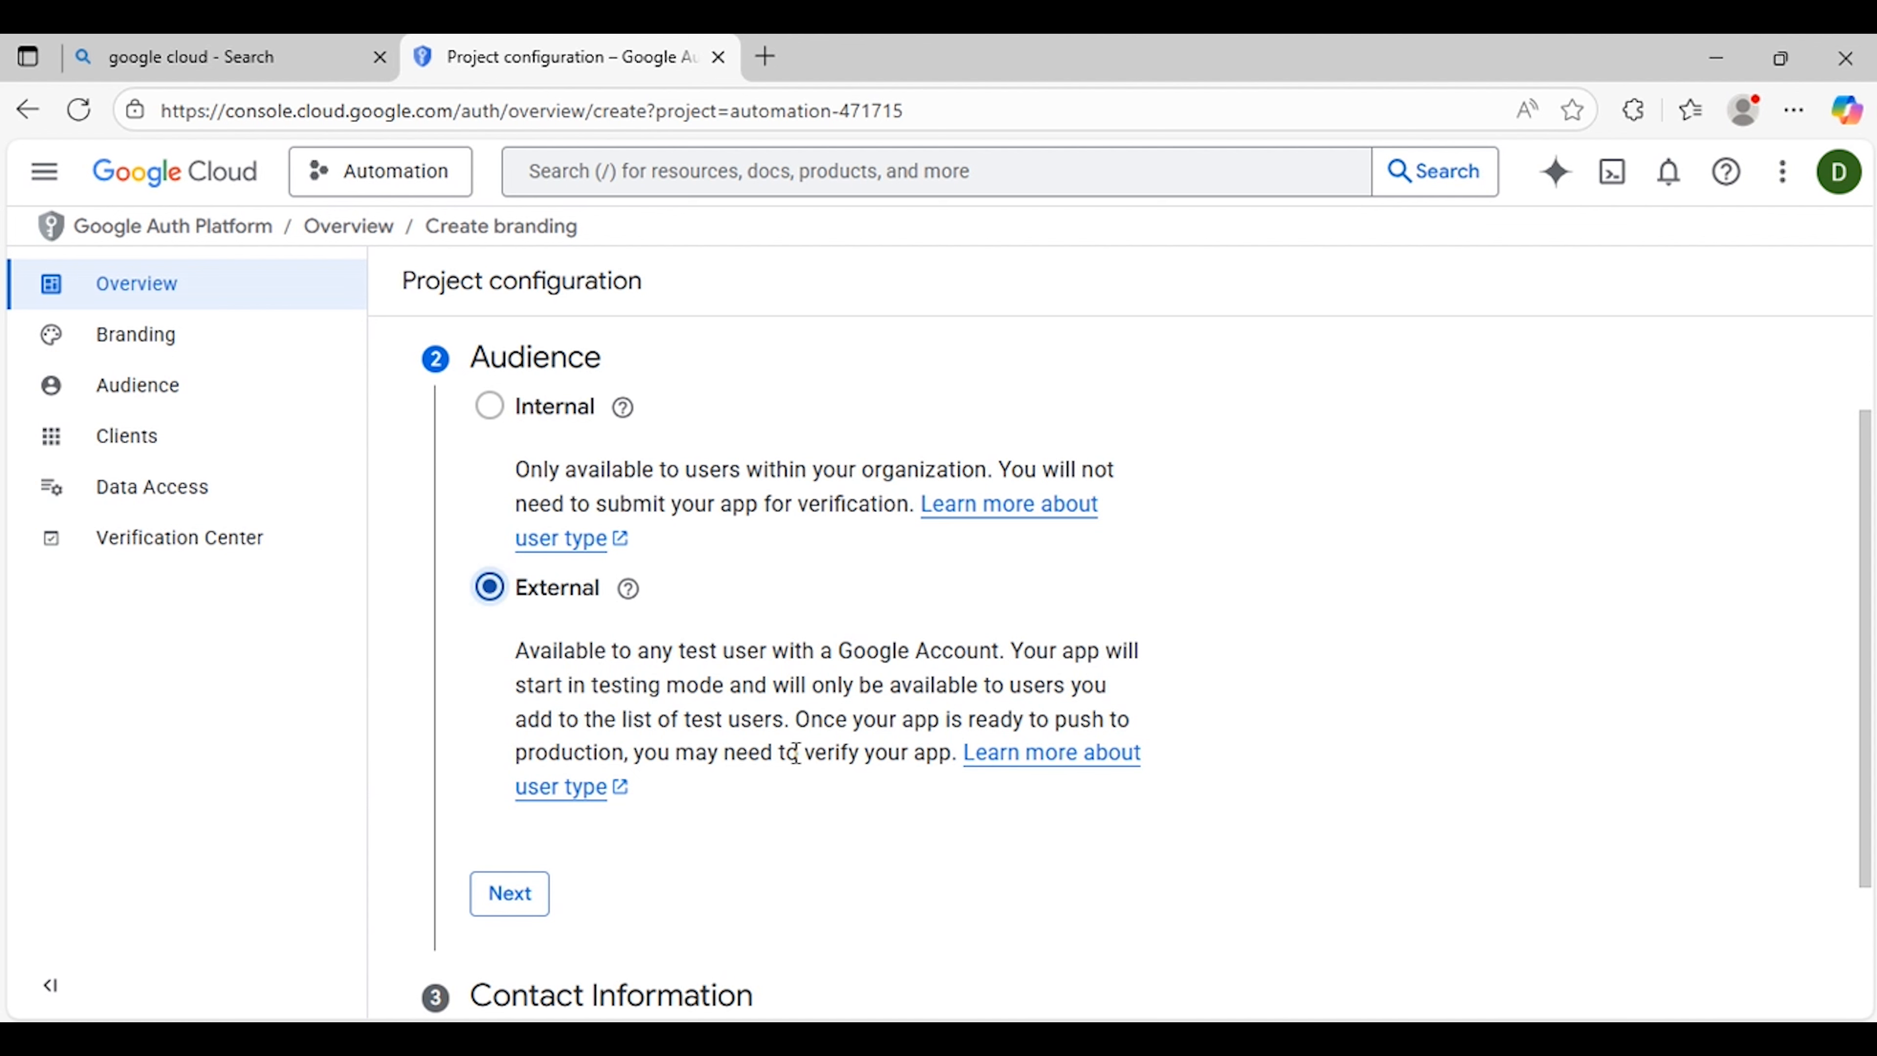
pyautogui.moveTo(563, 416)
pyautogui.scroll(-1, 591, 666)
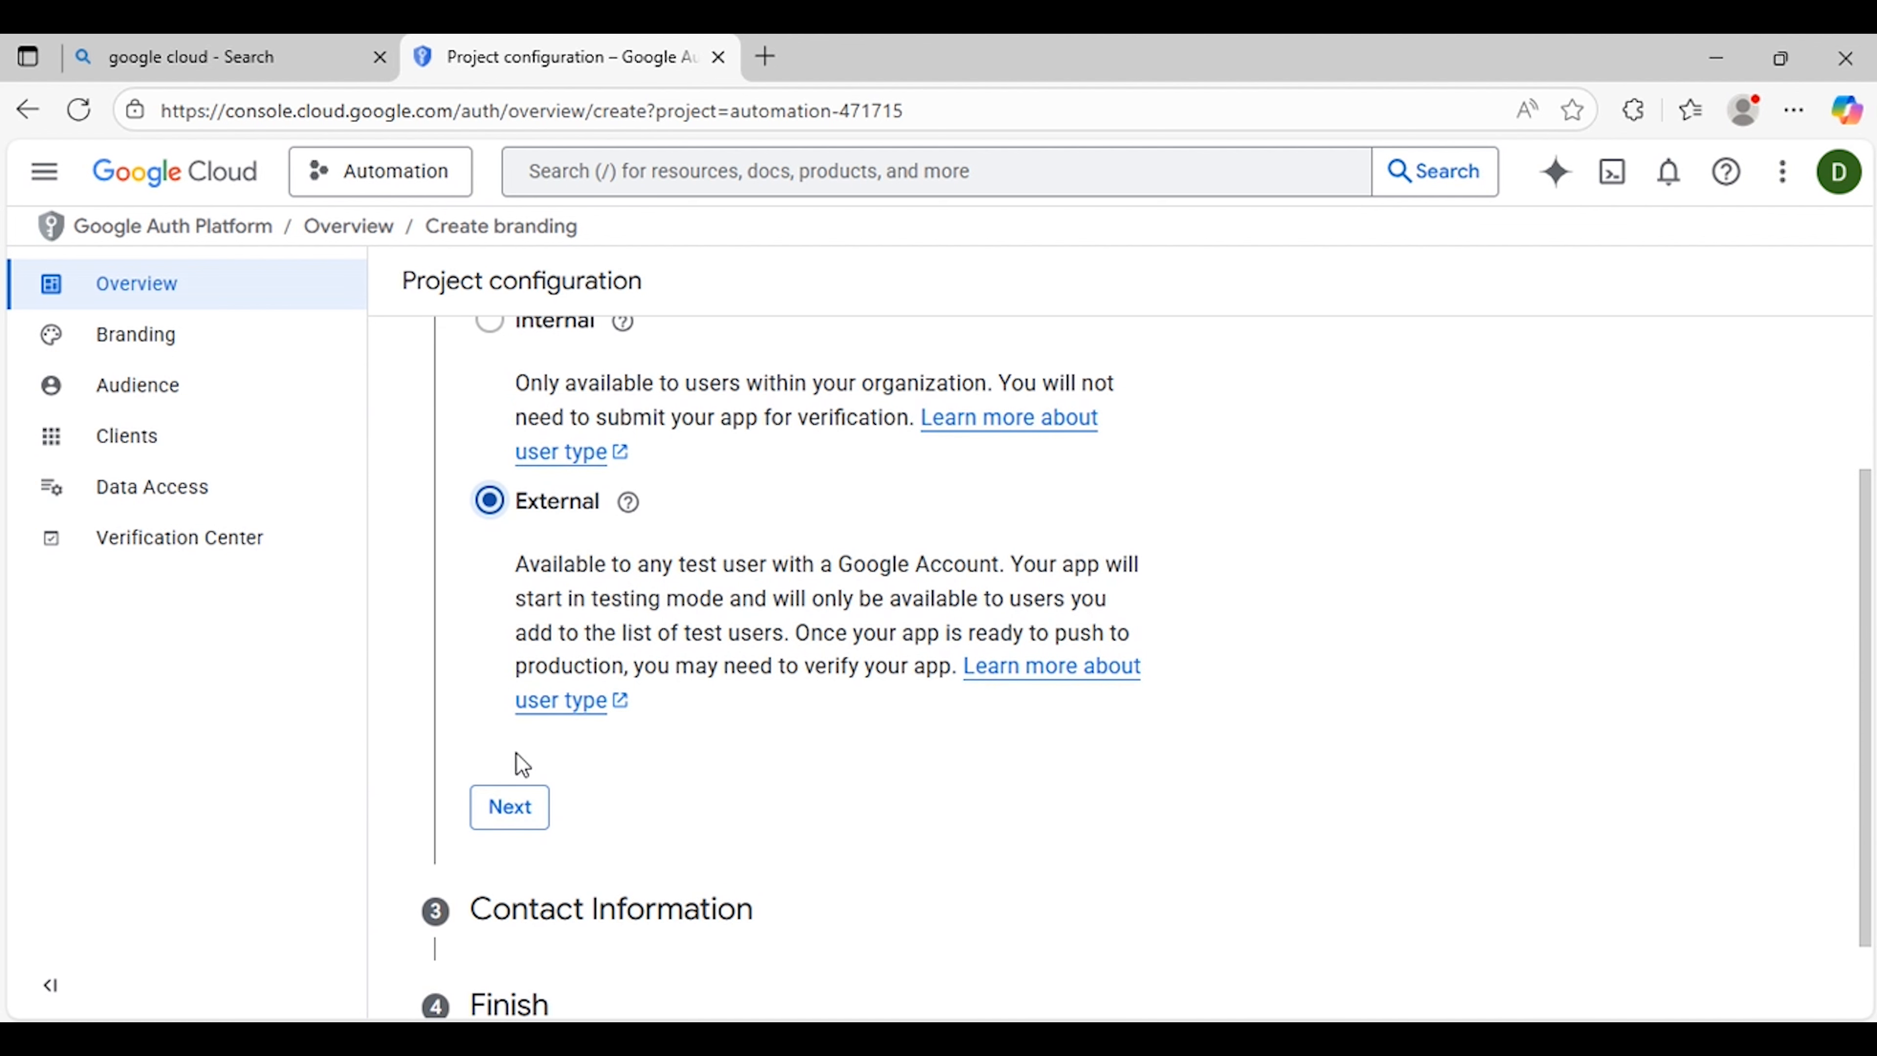
pyautogui.click(525, 814)
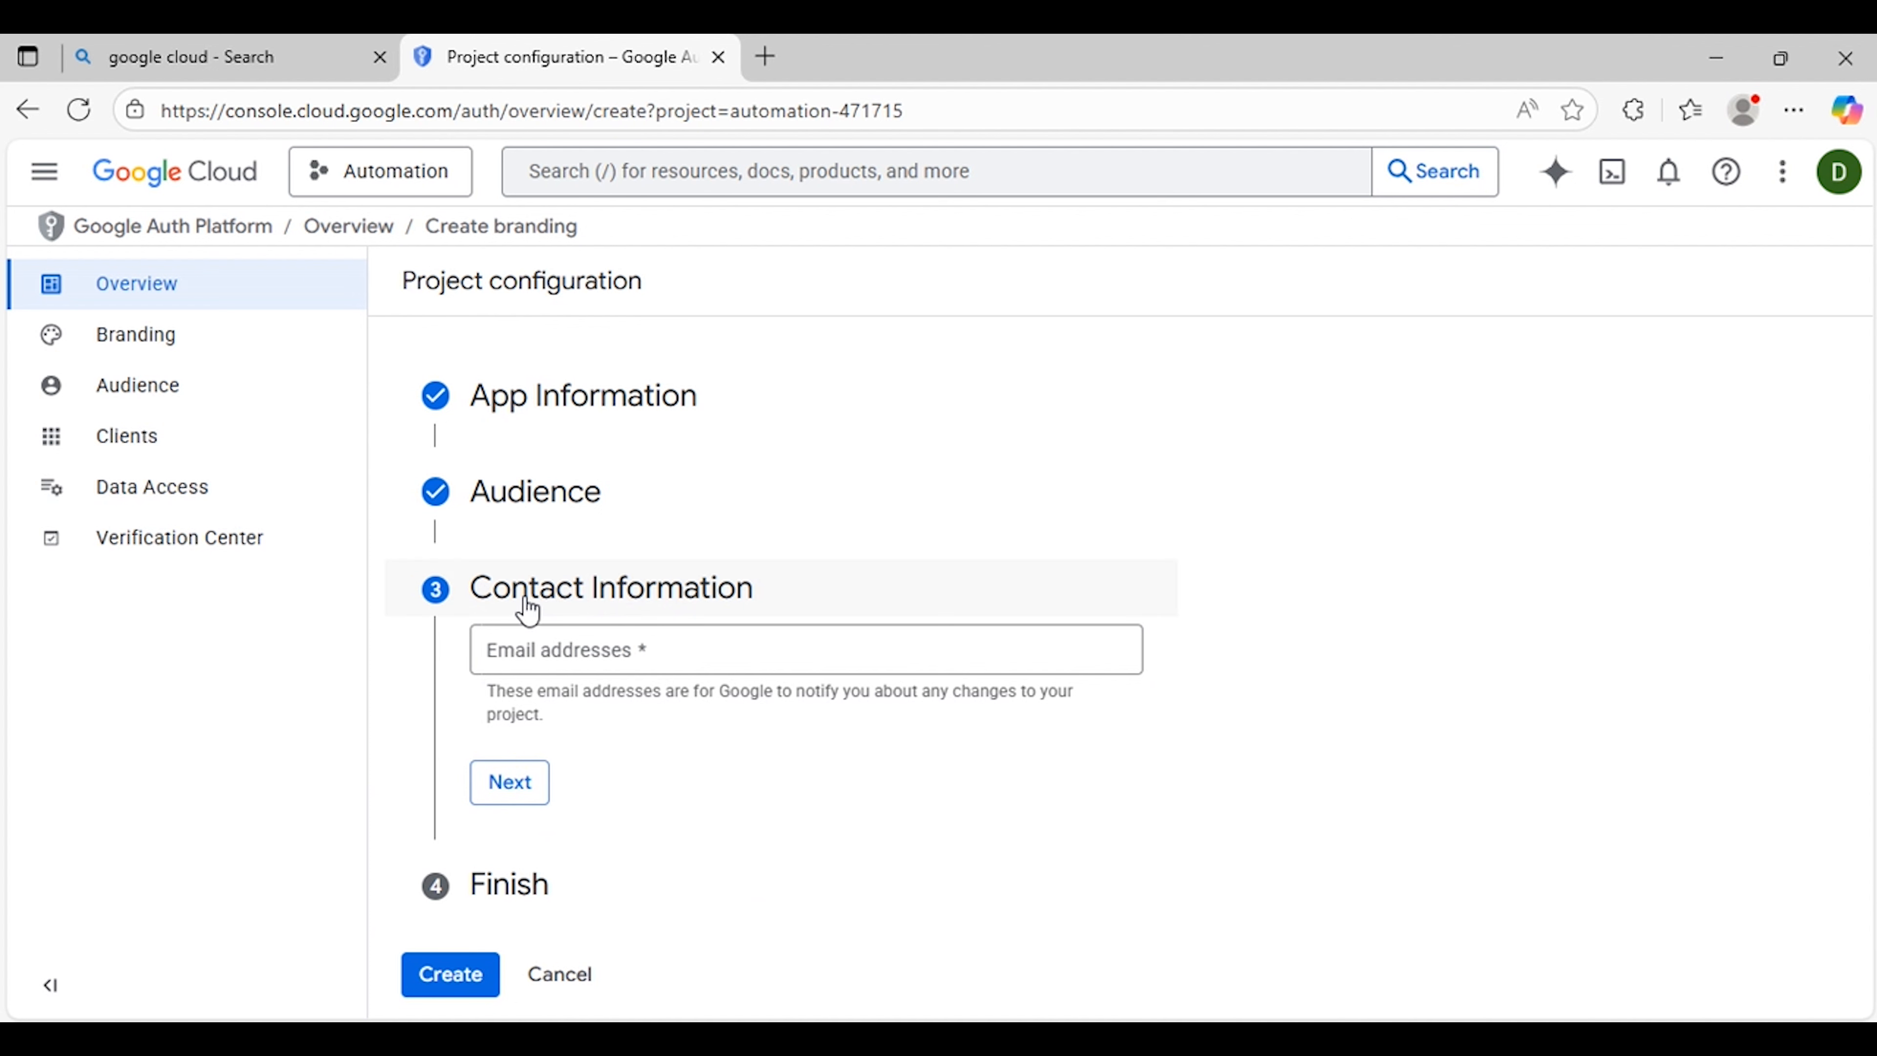
pyautogui.click(702, 654)
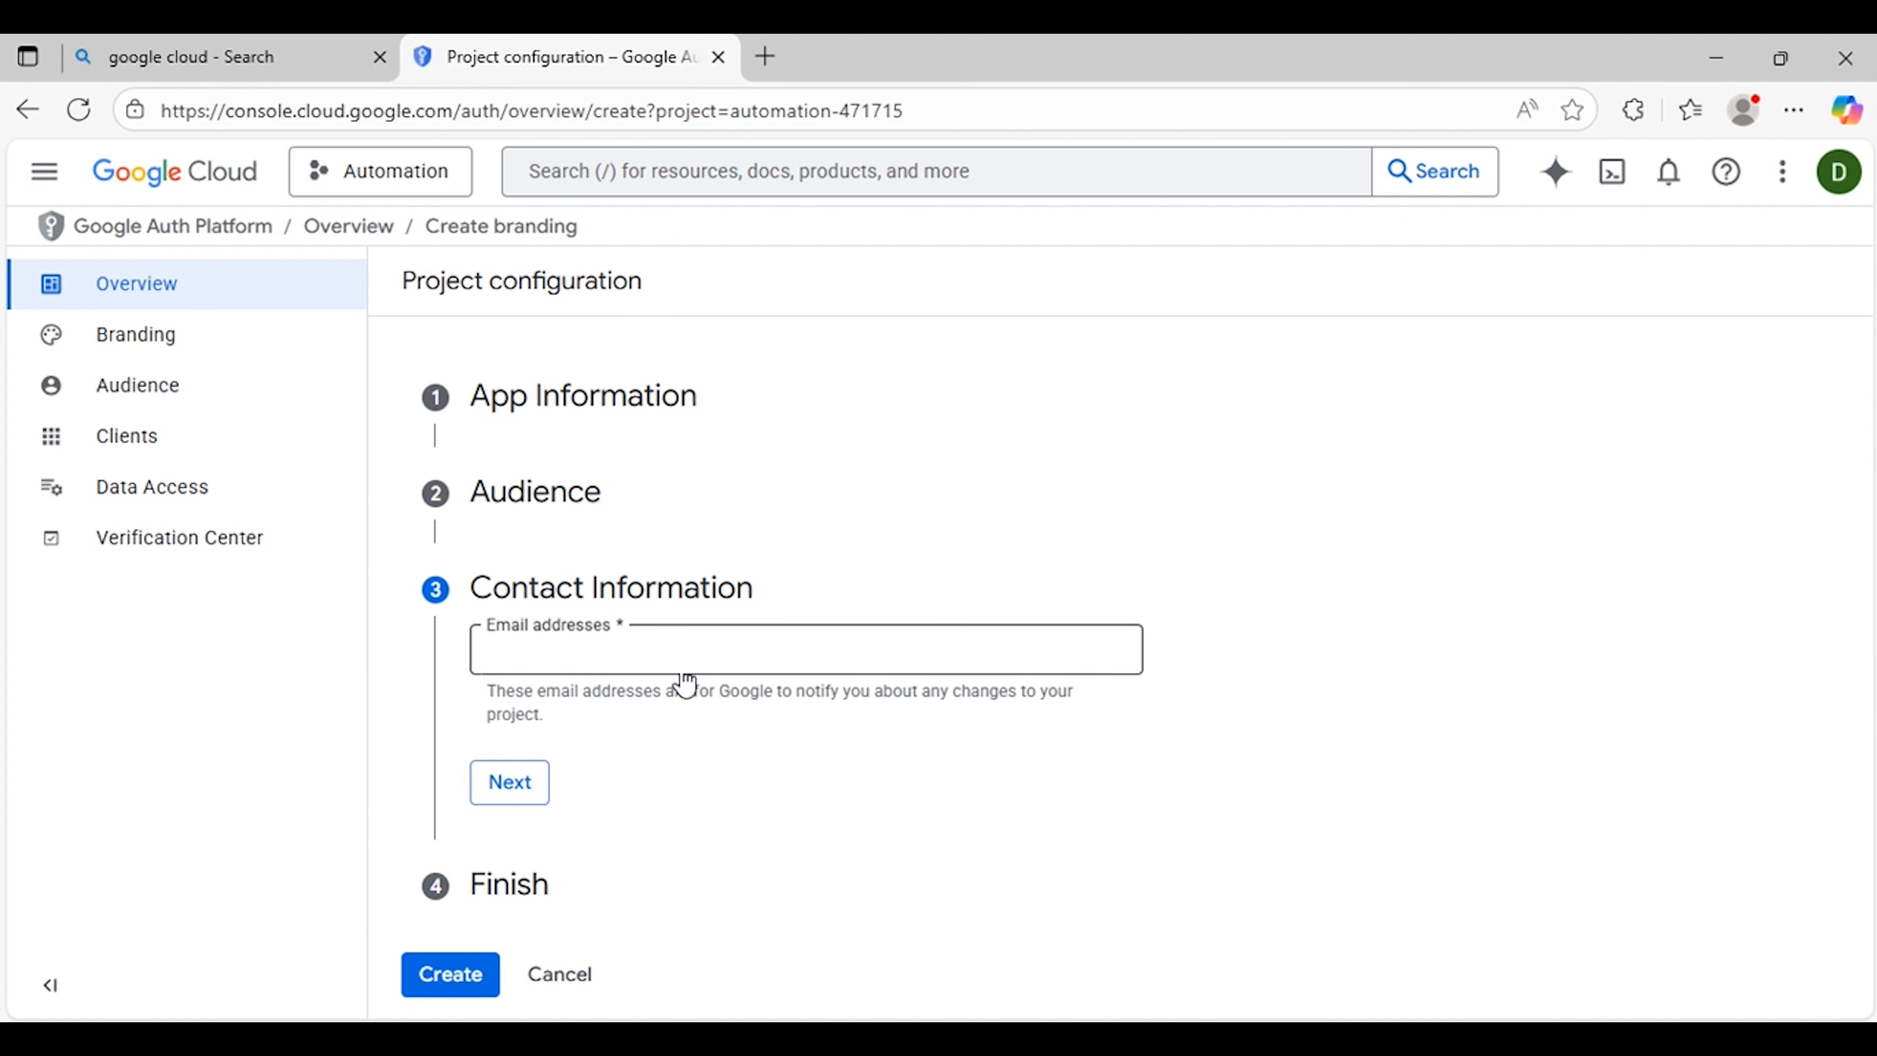
pyautogui.click(529, 796)
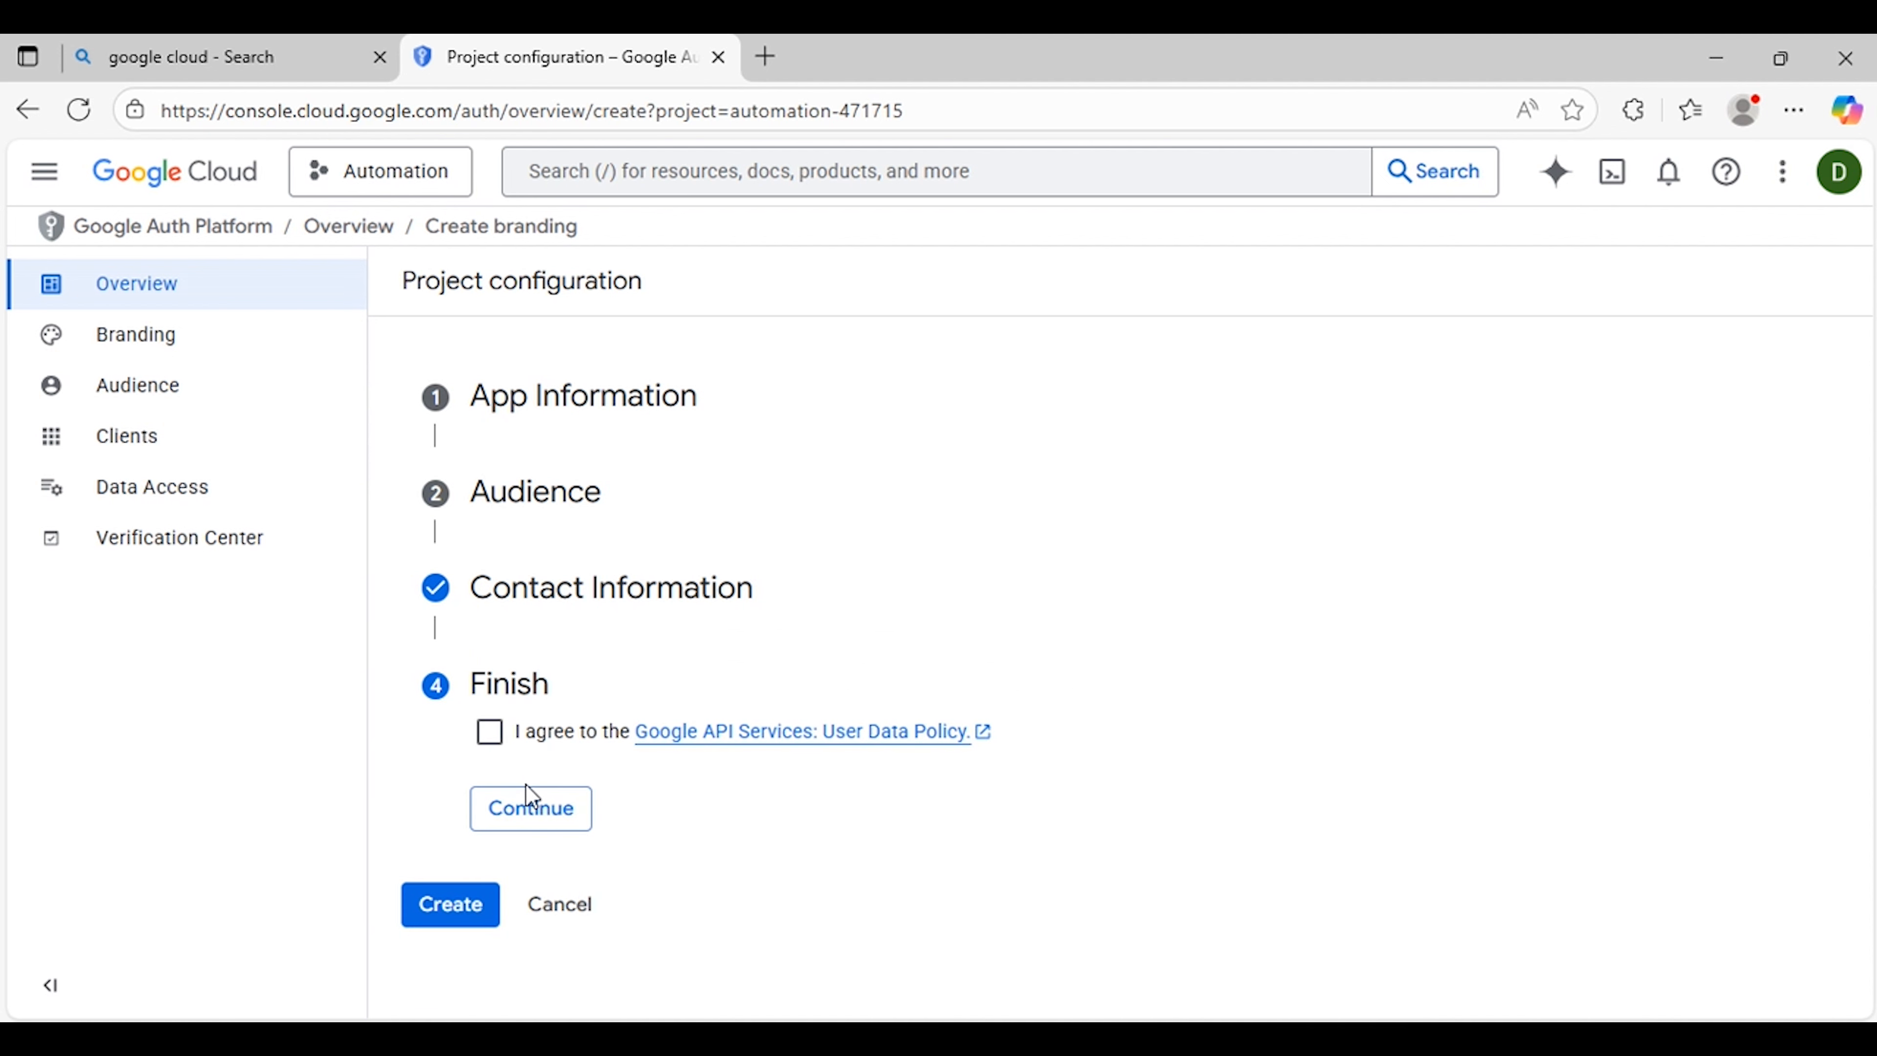
# Step: Agree to the Google API Services: User Data Policy and create the OAuth configuration
pyautogui.click(491, 735)
pyautogui.click(529, 814)
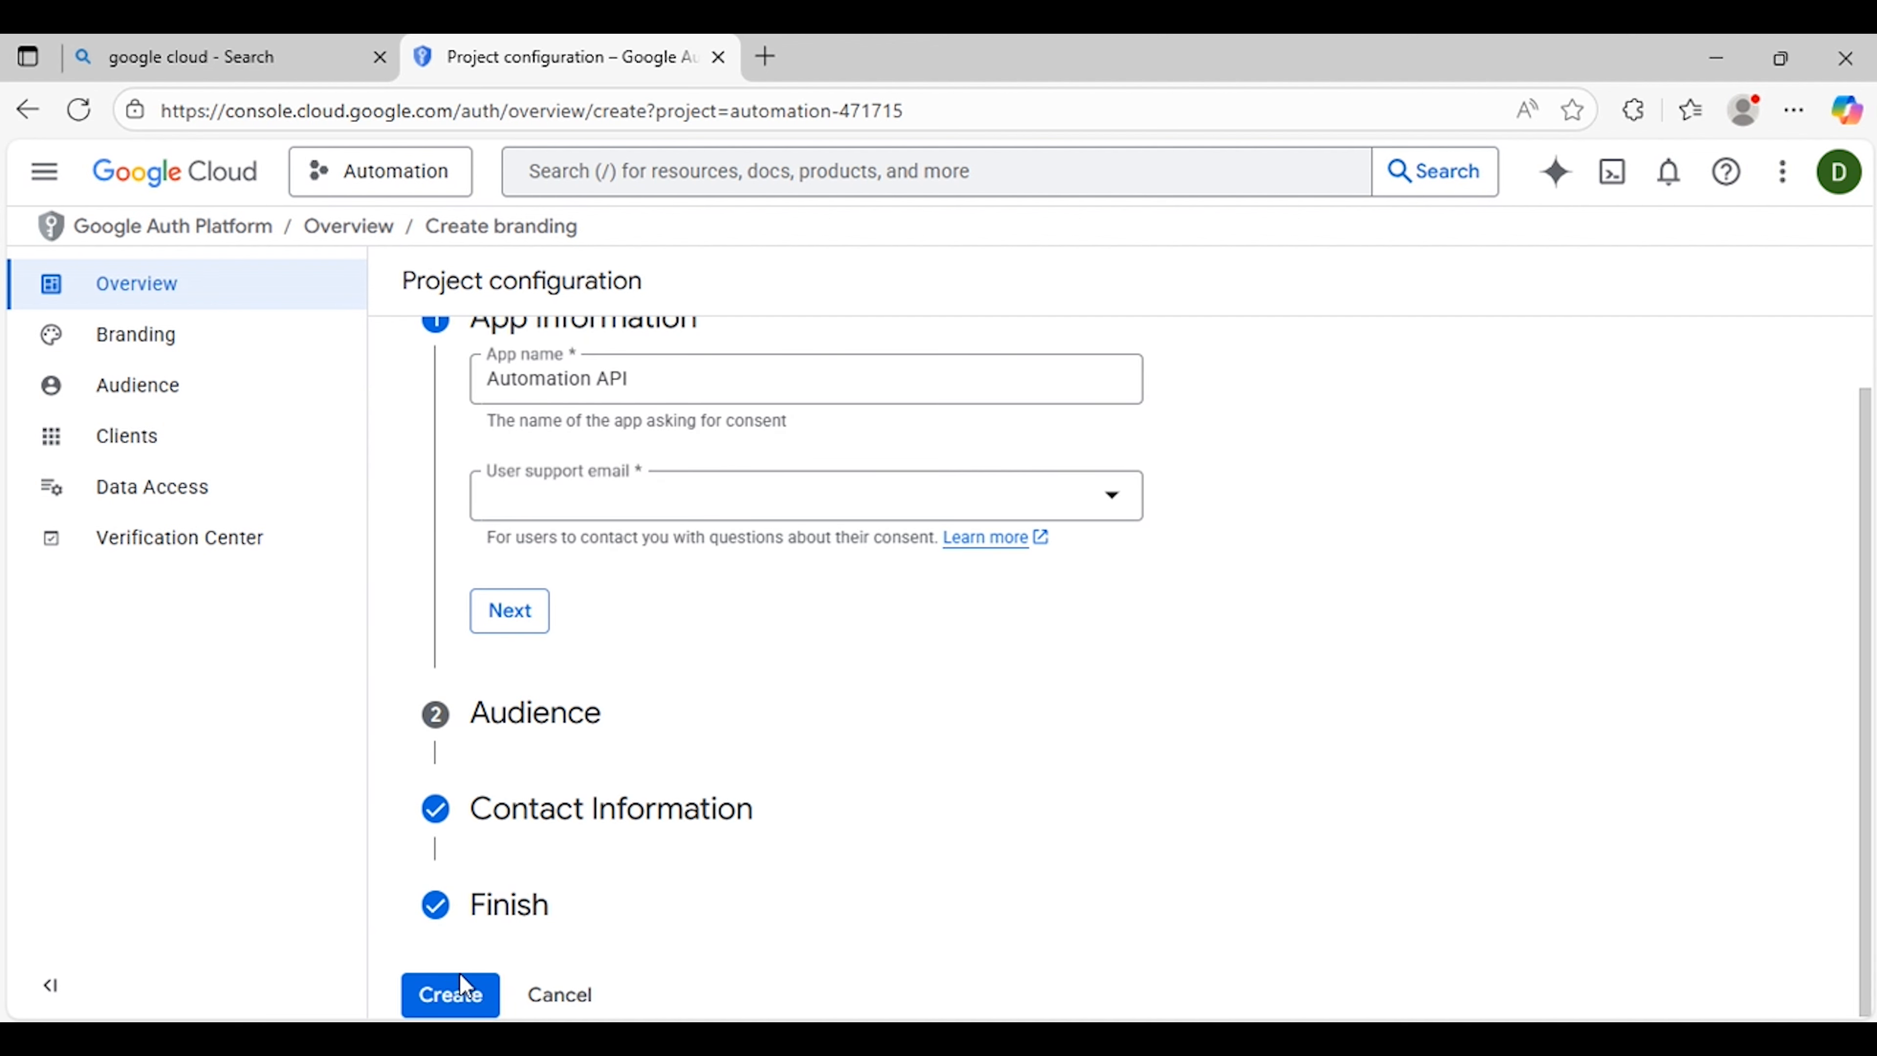
pyautogui.click(451, 998)
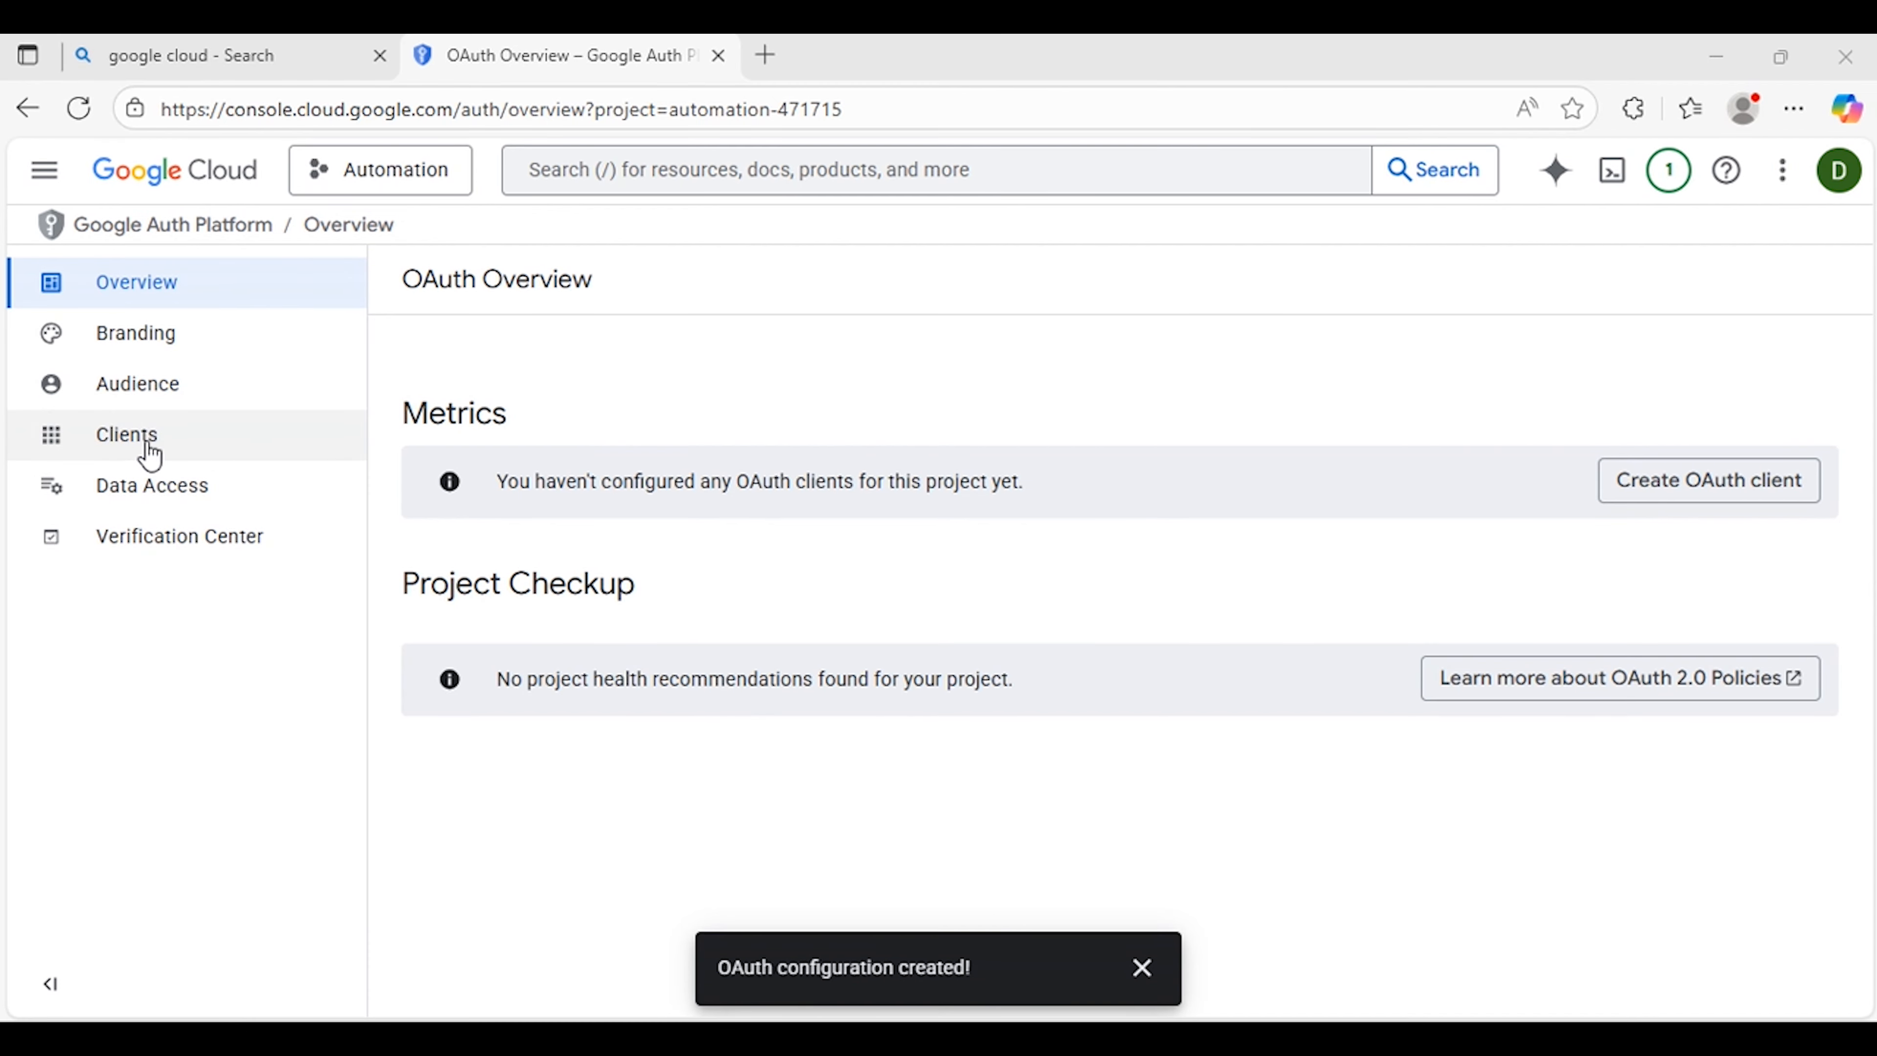
# Step: Start creating a new OAuth client with Web application as the application type
pyautogui.click(140, 449)
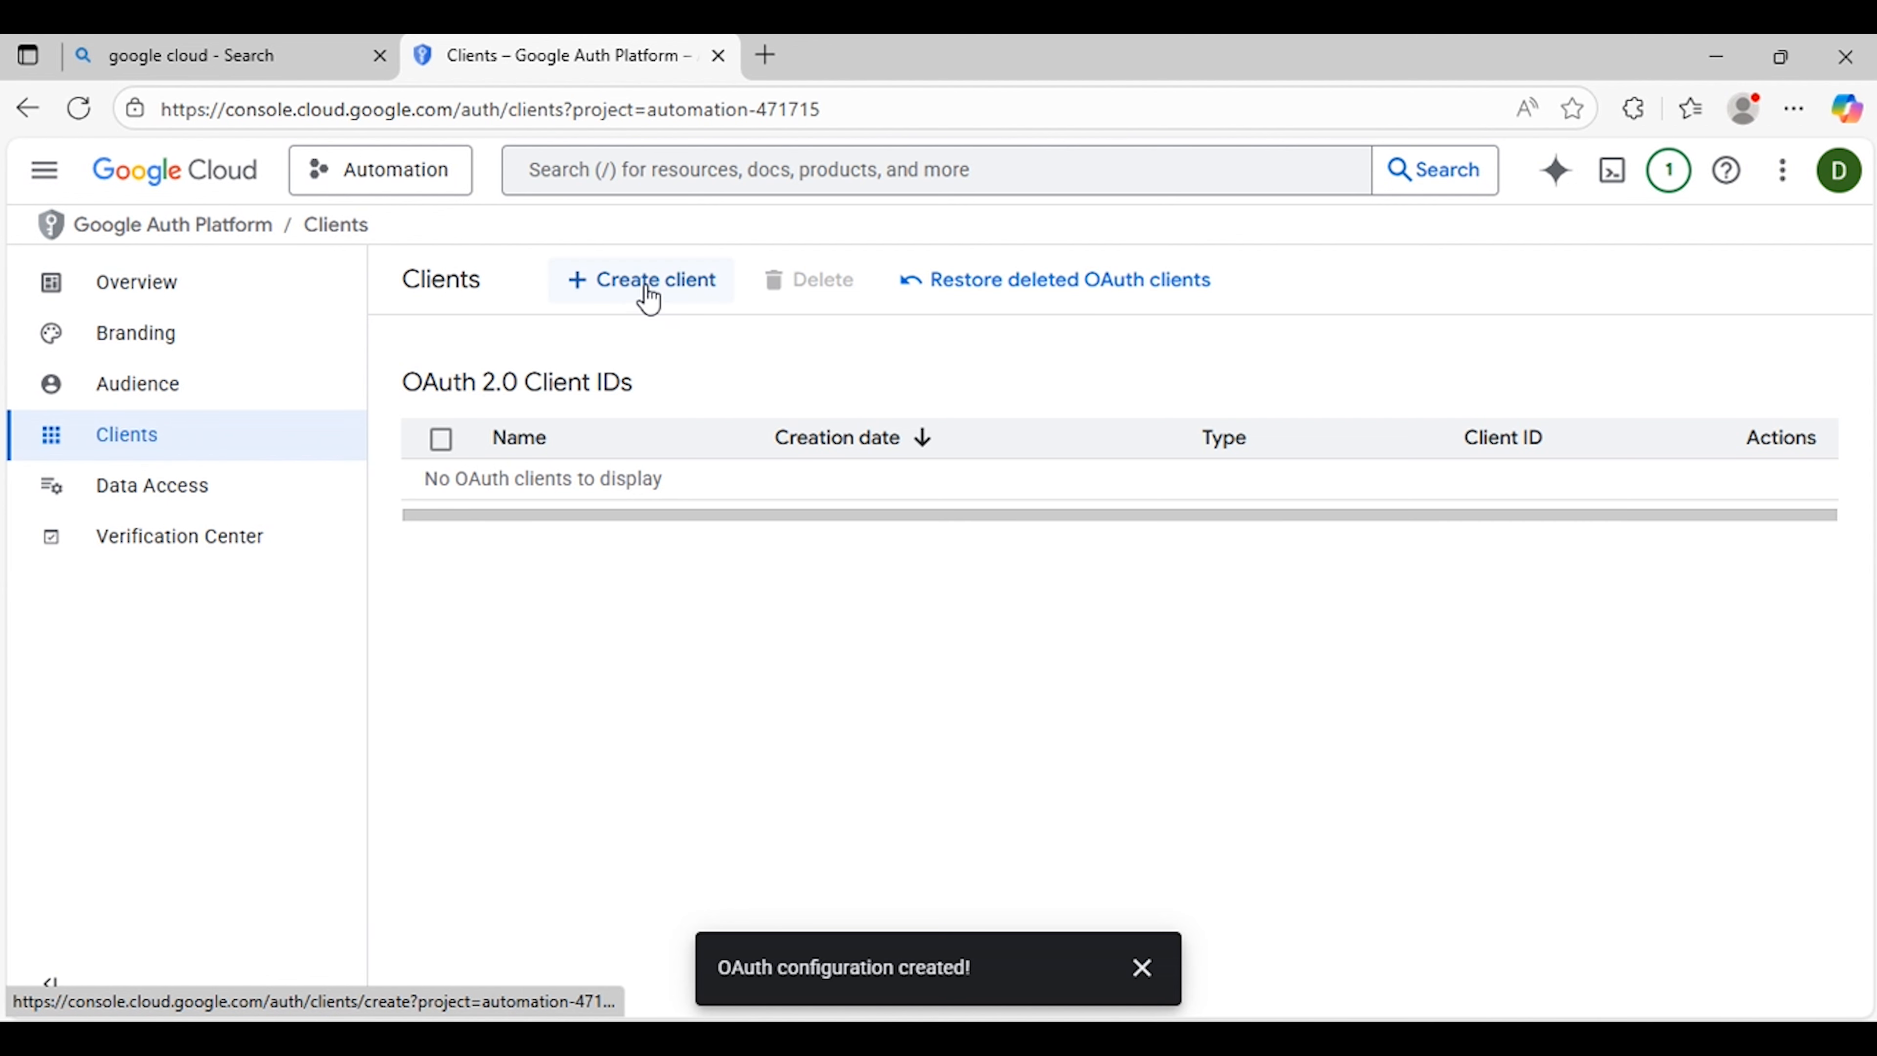
pyautogui.click(625, 286)
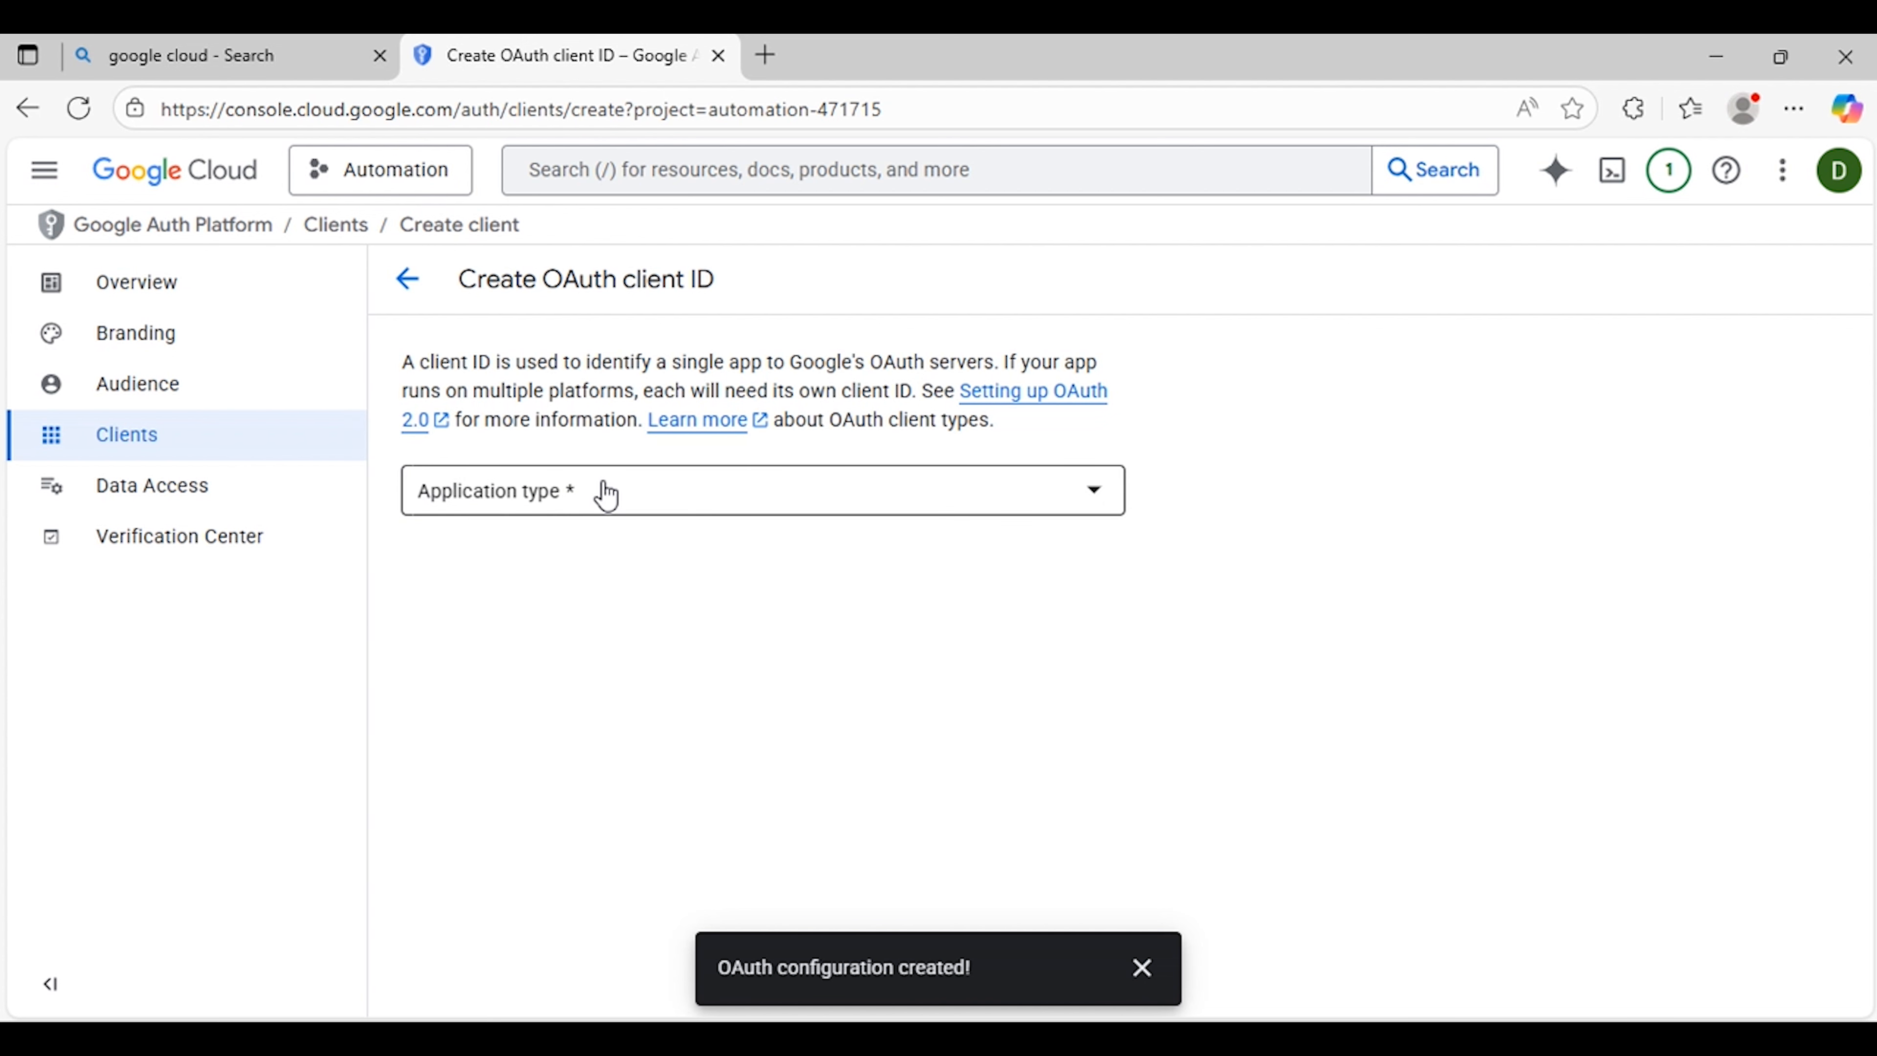
pyautogui.click(650, 498)
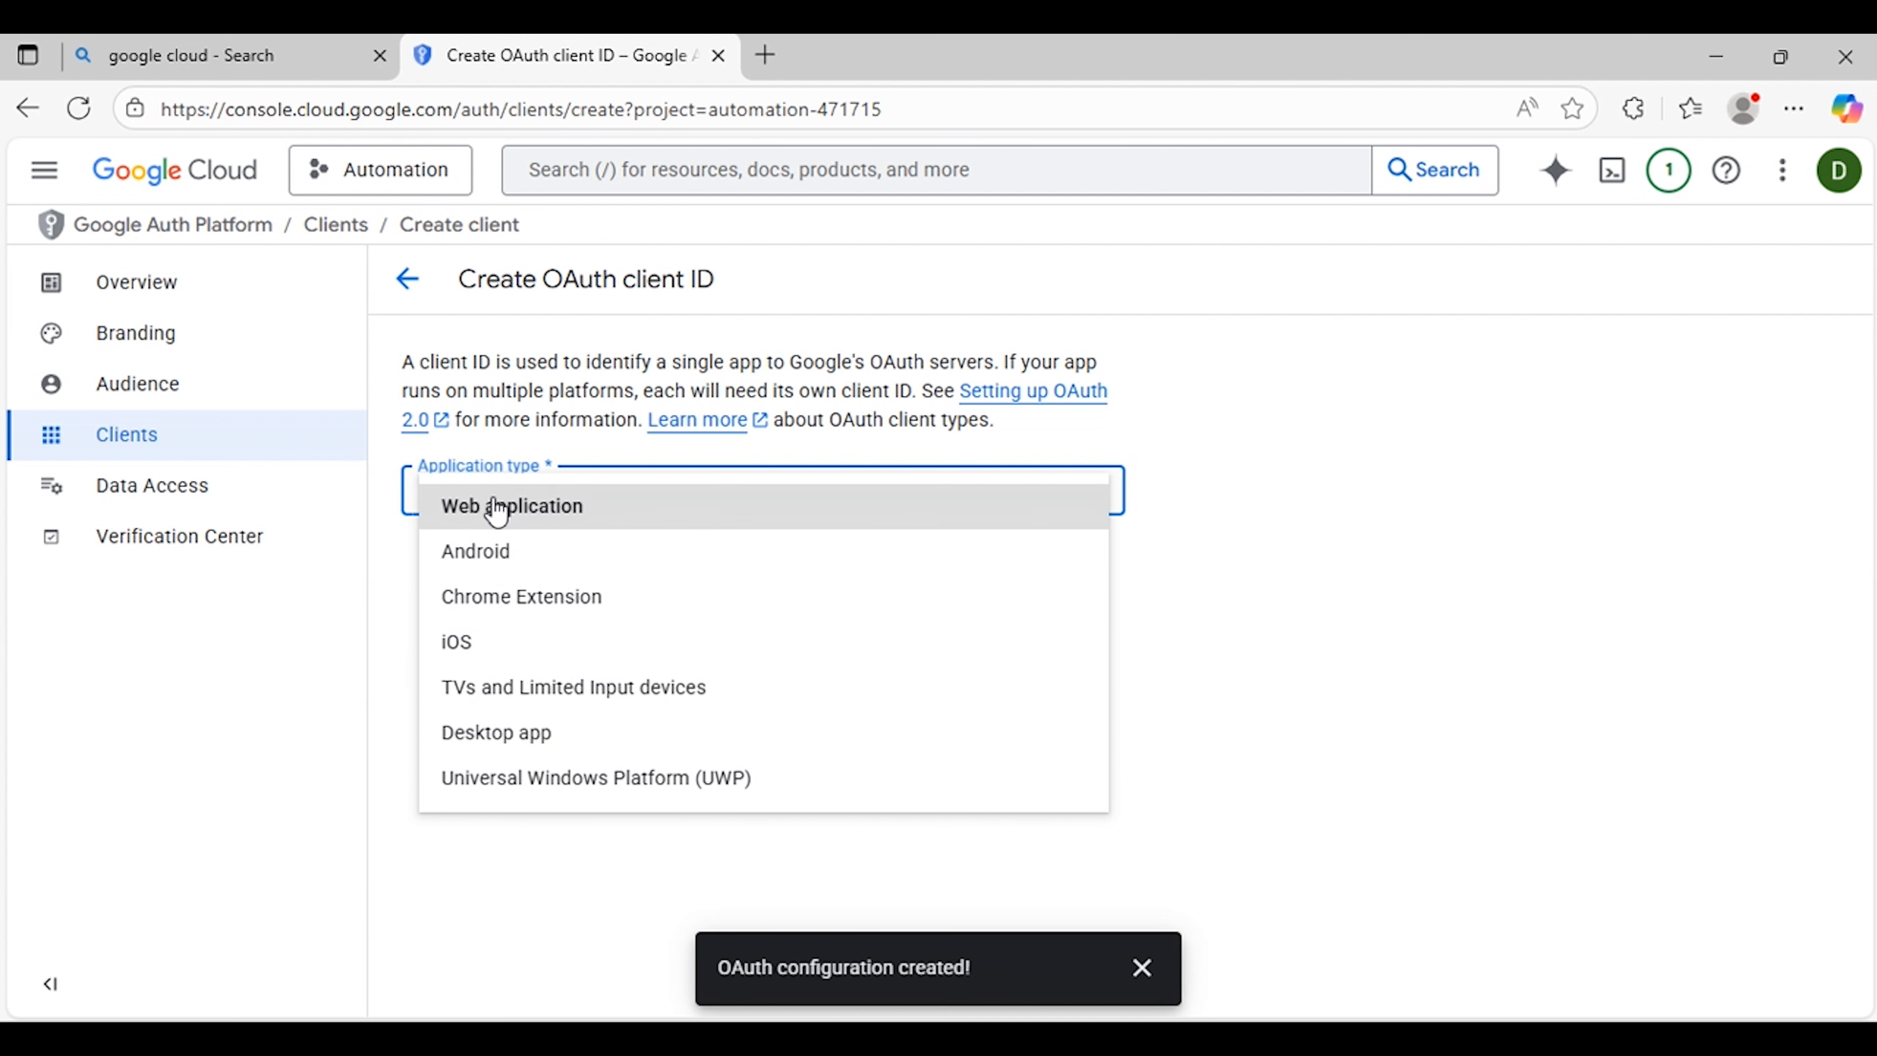
pyautogui.click(562, 516)
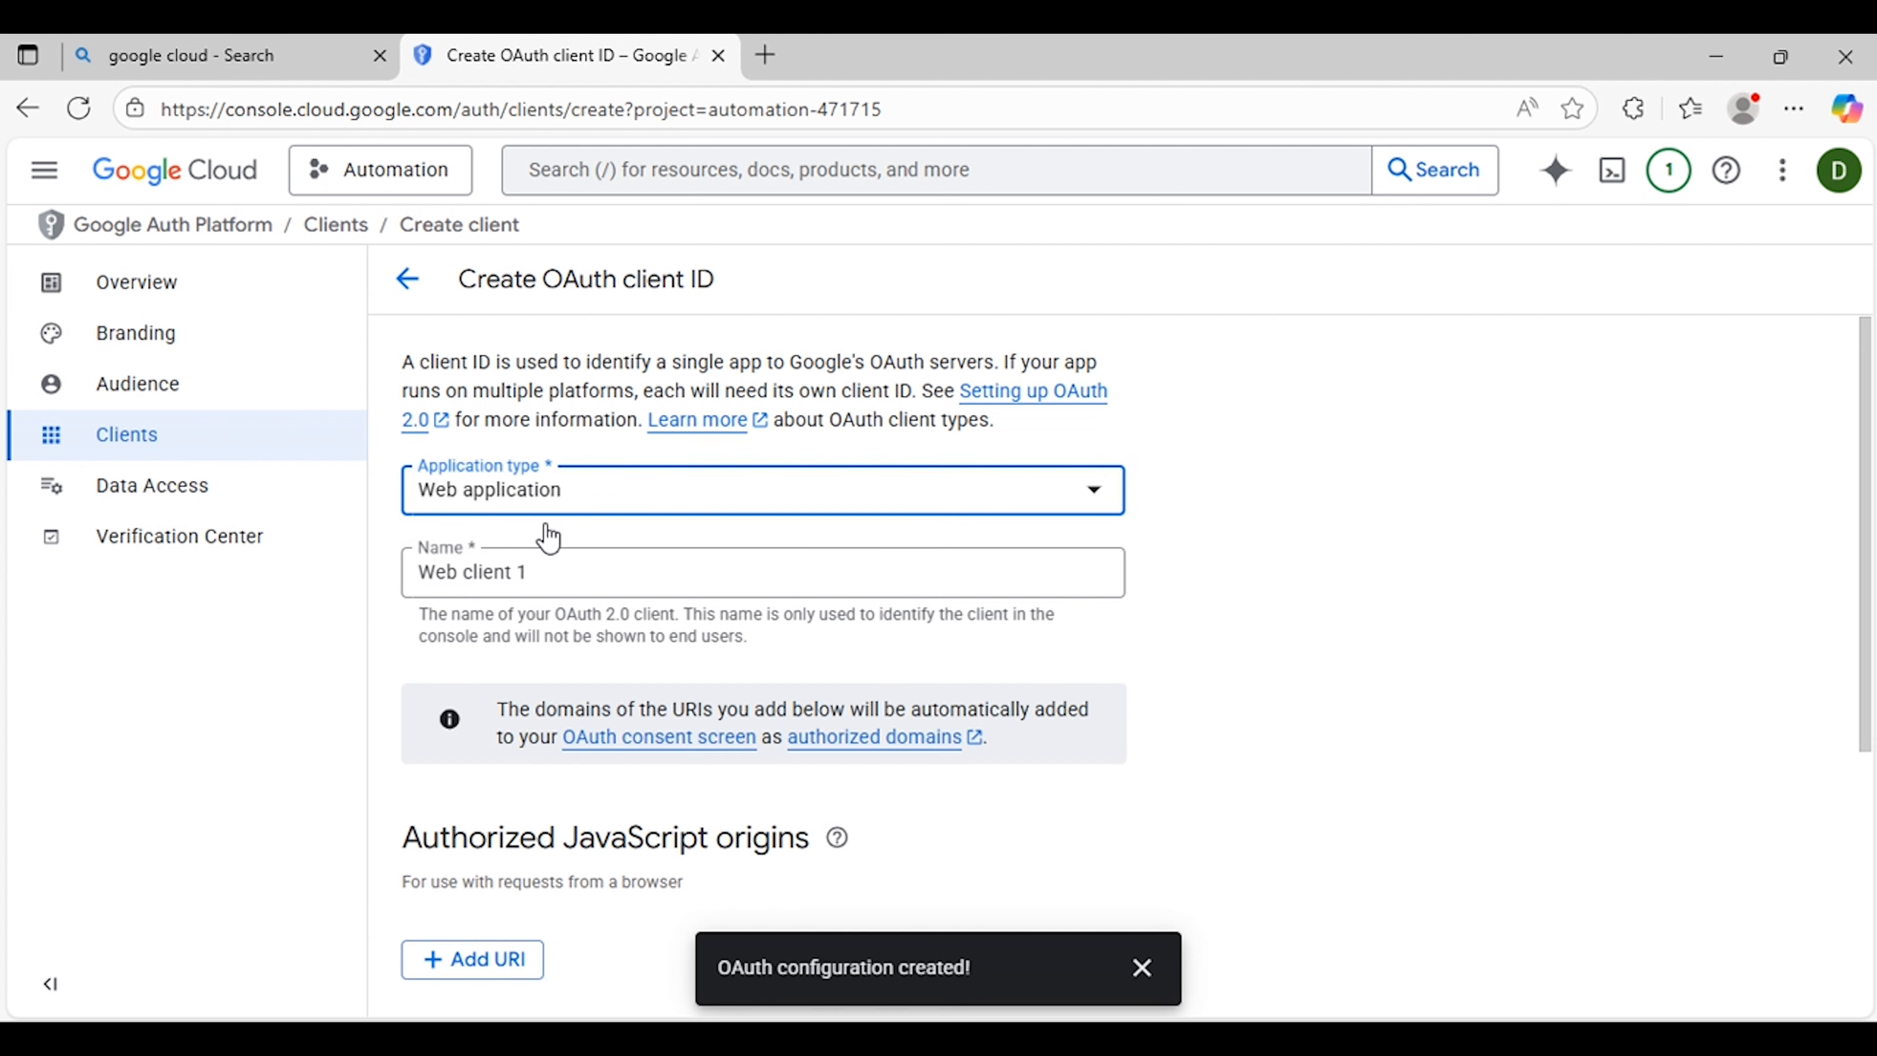
# Step: Name the client Automation Client ID and create it
pyautogui.click(599, 572)
pyautogui.hotkey('ctrl', 'a')
pyautogui.press('BackSpace')
pyautogui.write('Autimation')
pyautogui.press('BackSpace')
pyautogui.press('BackSpace')
pyautogui.press('BackSpace')
pyautogui.press('BackSpace')
pyautogui.press('BackSpace')
pyautogui.press('BackSpace')
pyautogui.write('omation ')
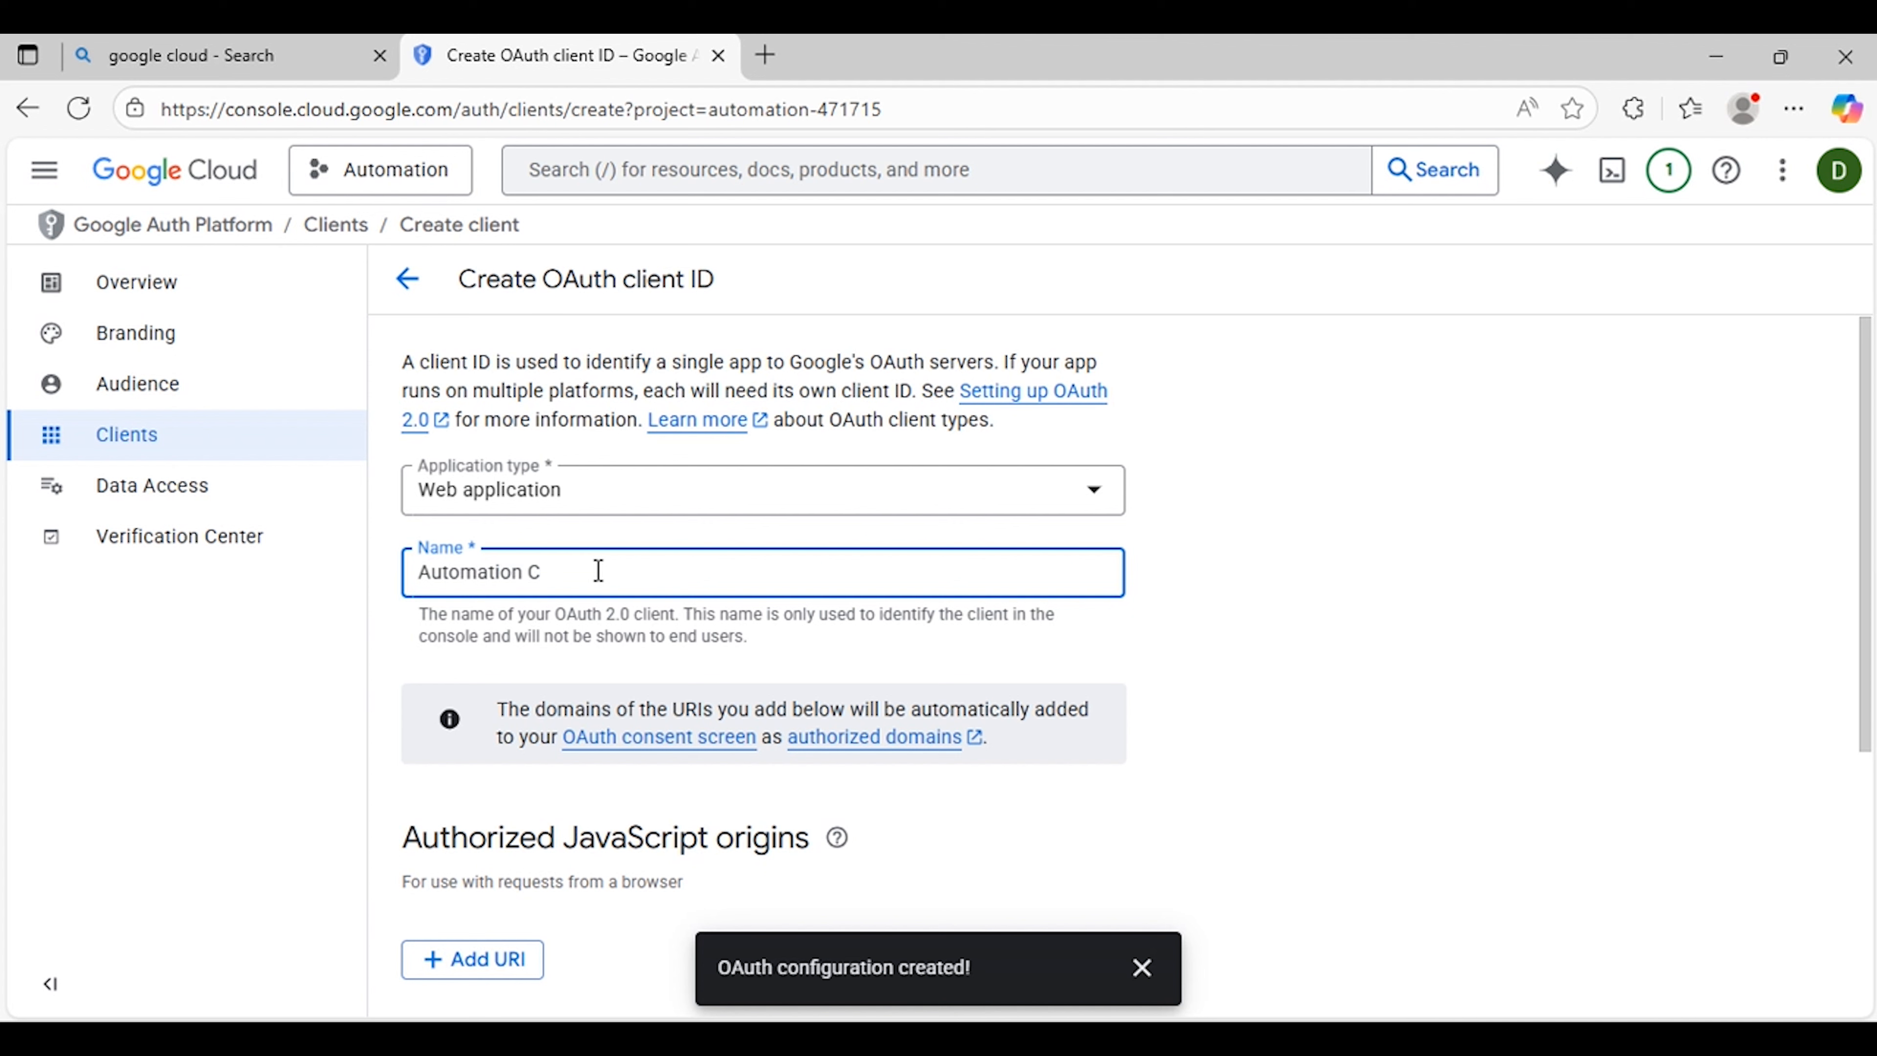
pyautogui.write('Client ID')
pyautogui.scroll(-5, 665, 636)
pyautogui.scroll(-1, 610, 639)
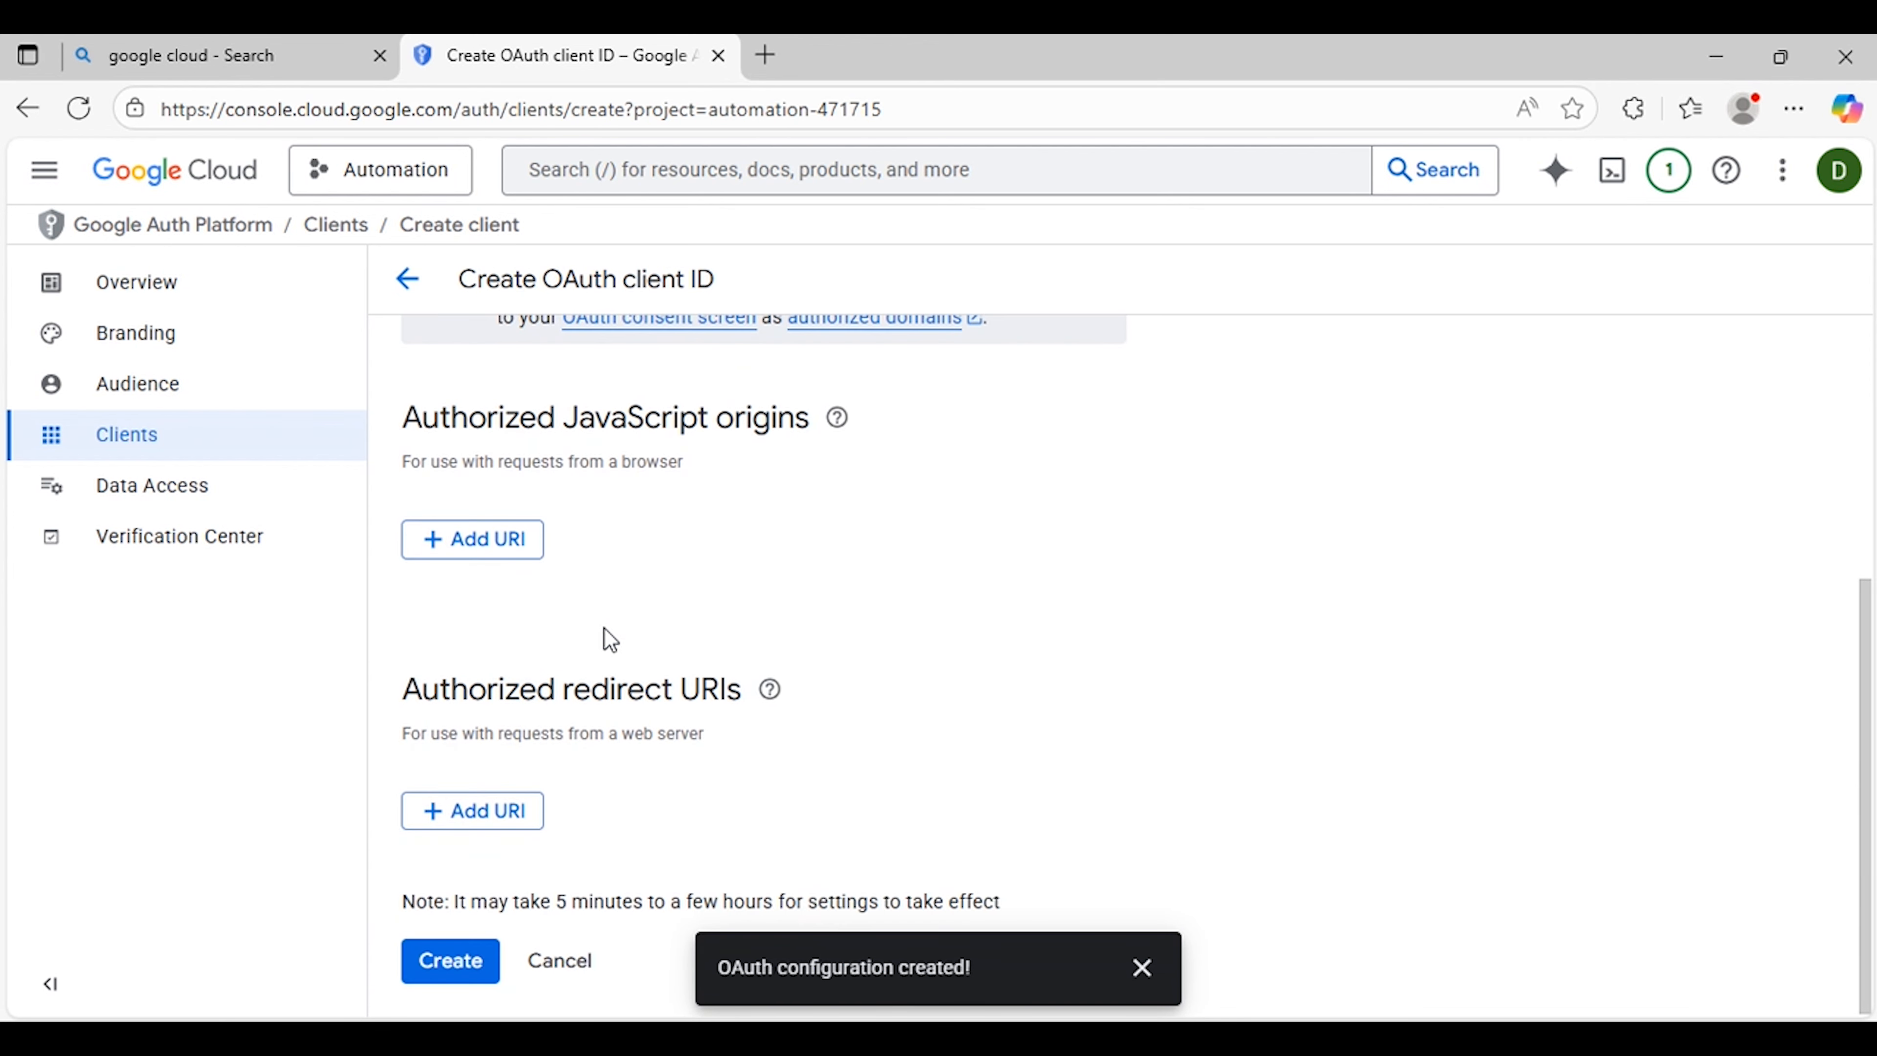
pyautogui.click(468, 969)
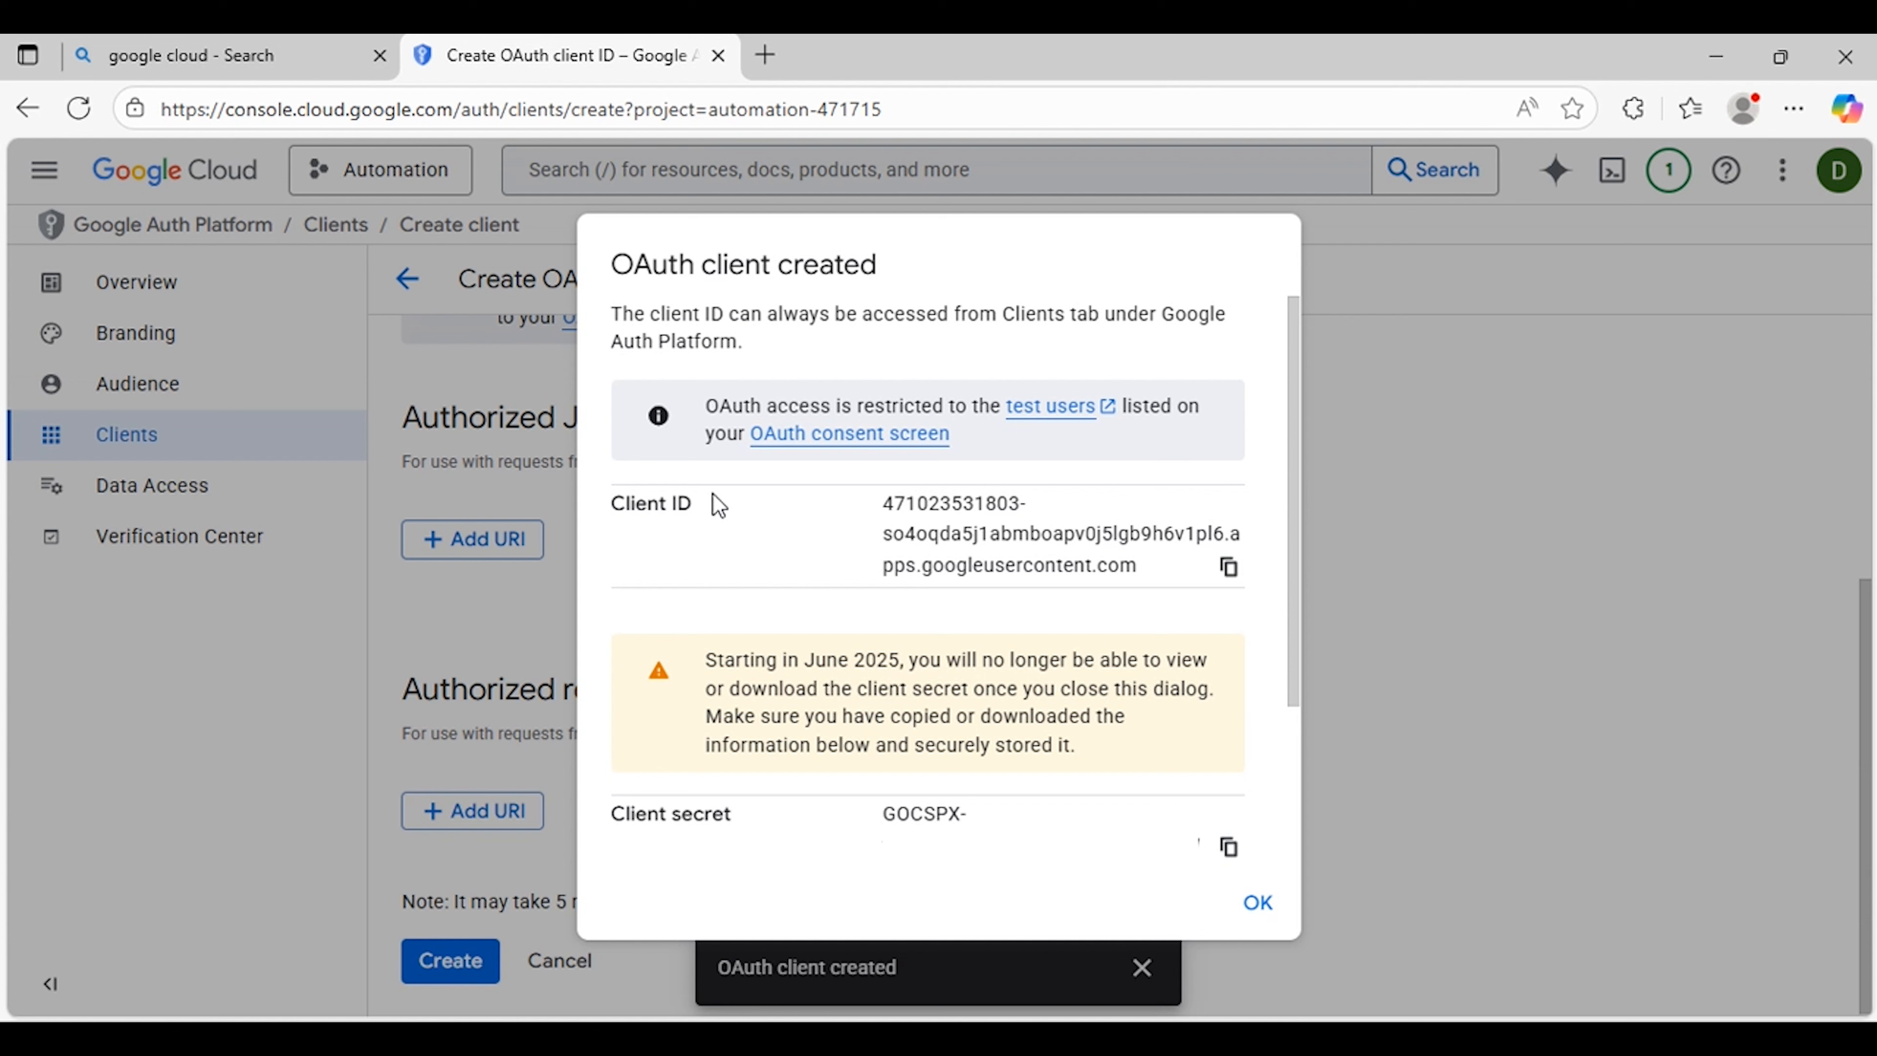
# Step: Download the new client's credentials as JSON and close the dialog
pyautogui.scroll(-3, 930, 669)
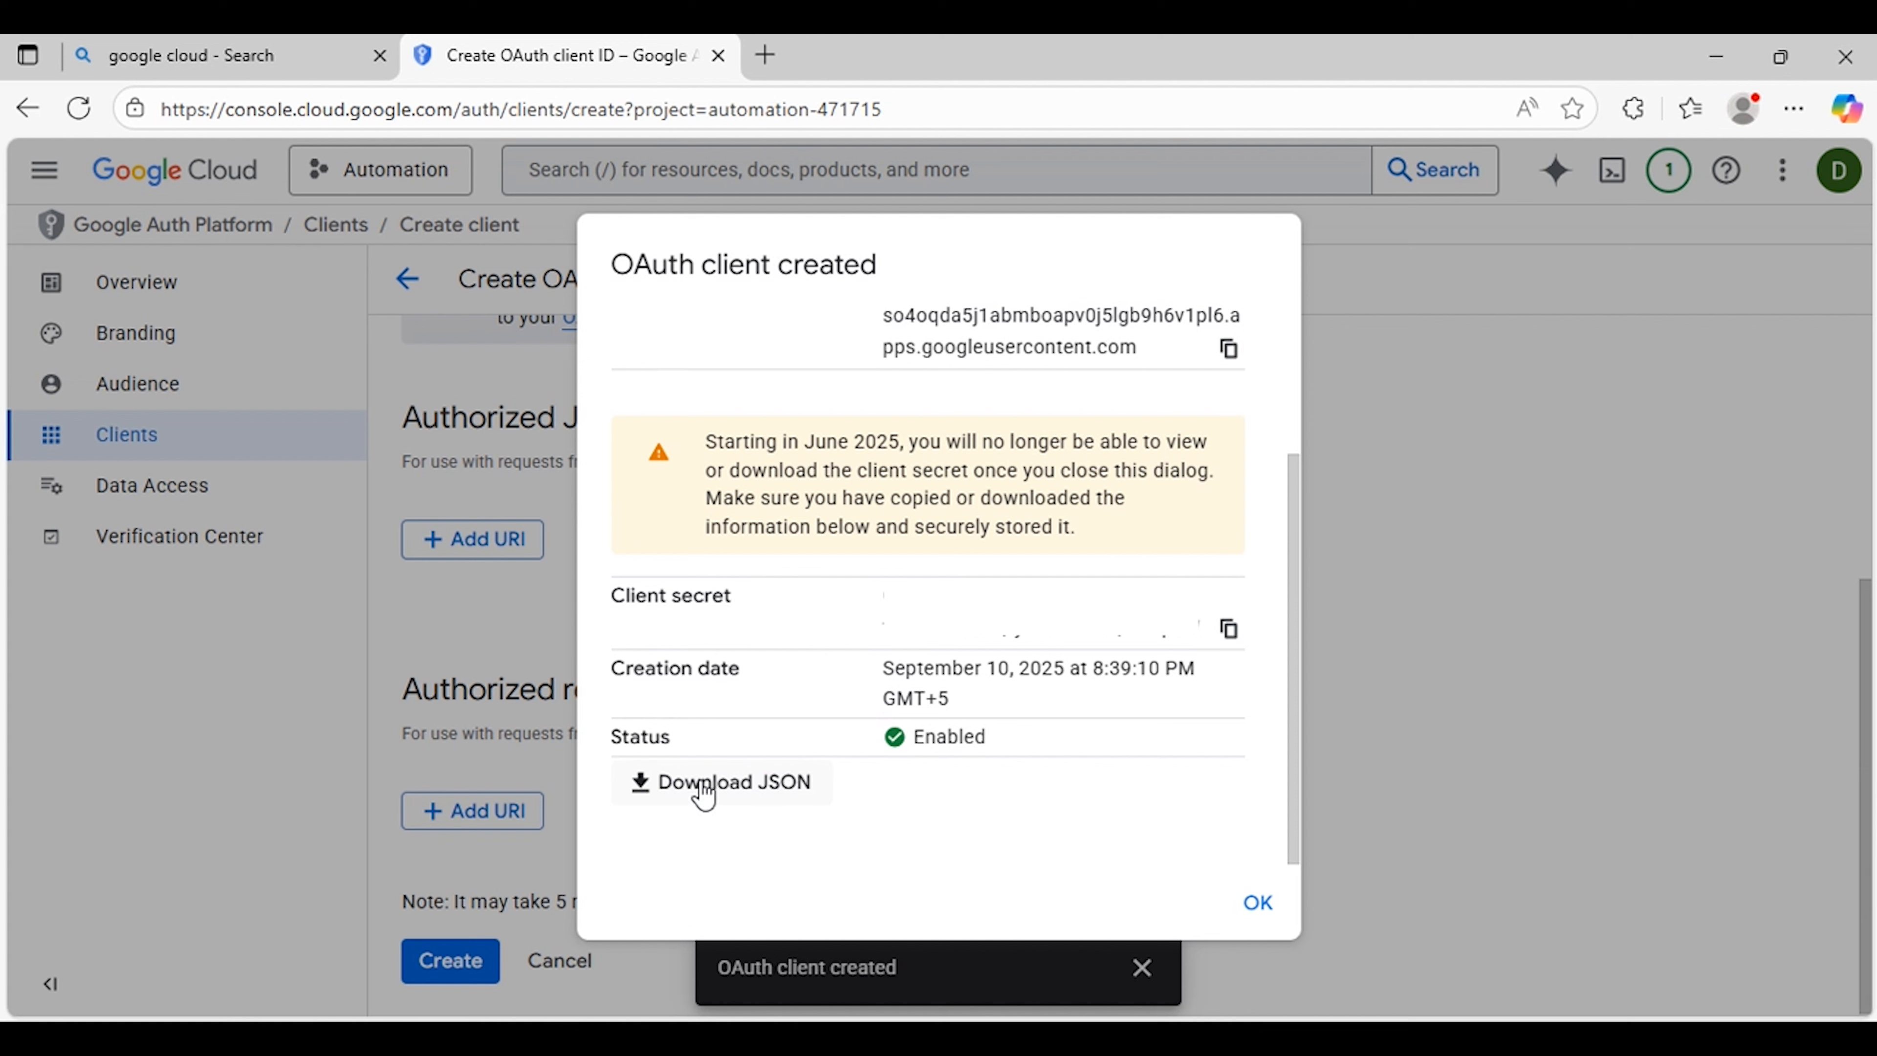
pyautogui.click(718, 788)
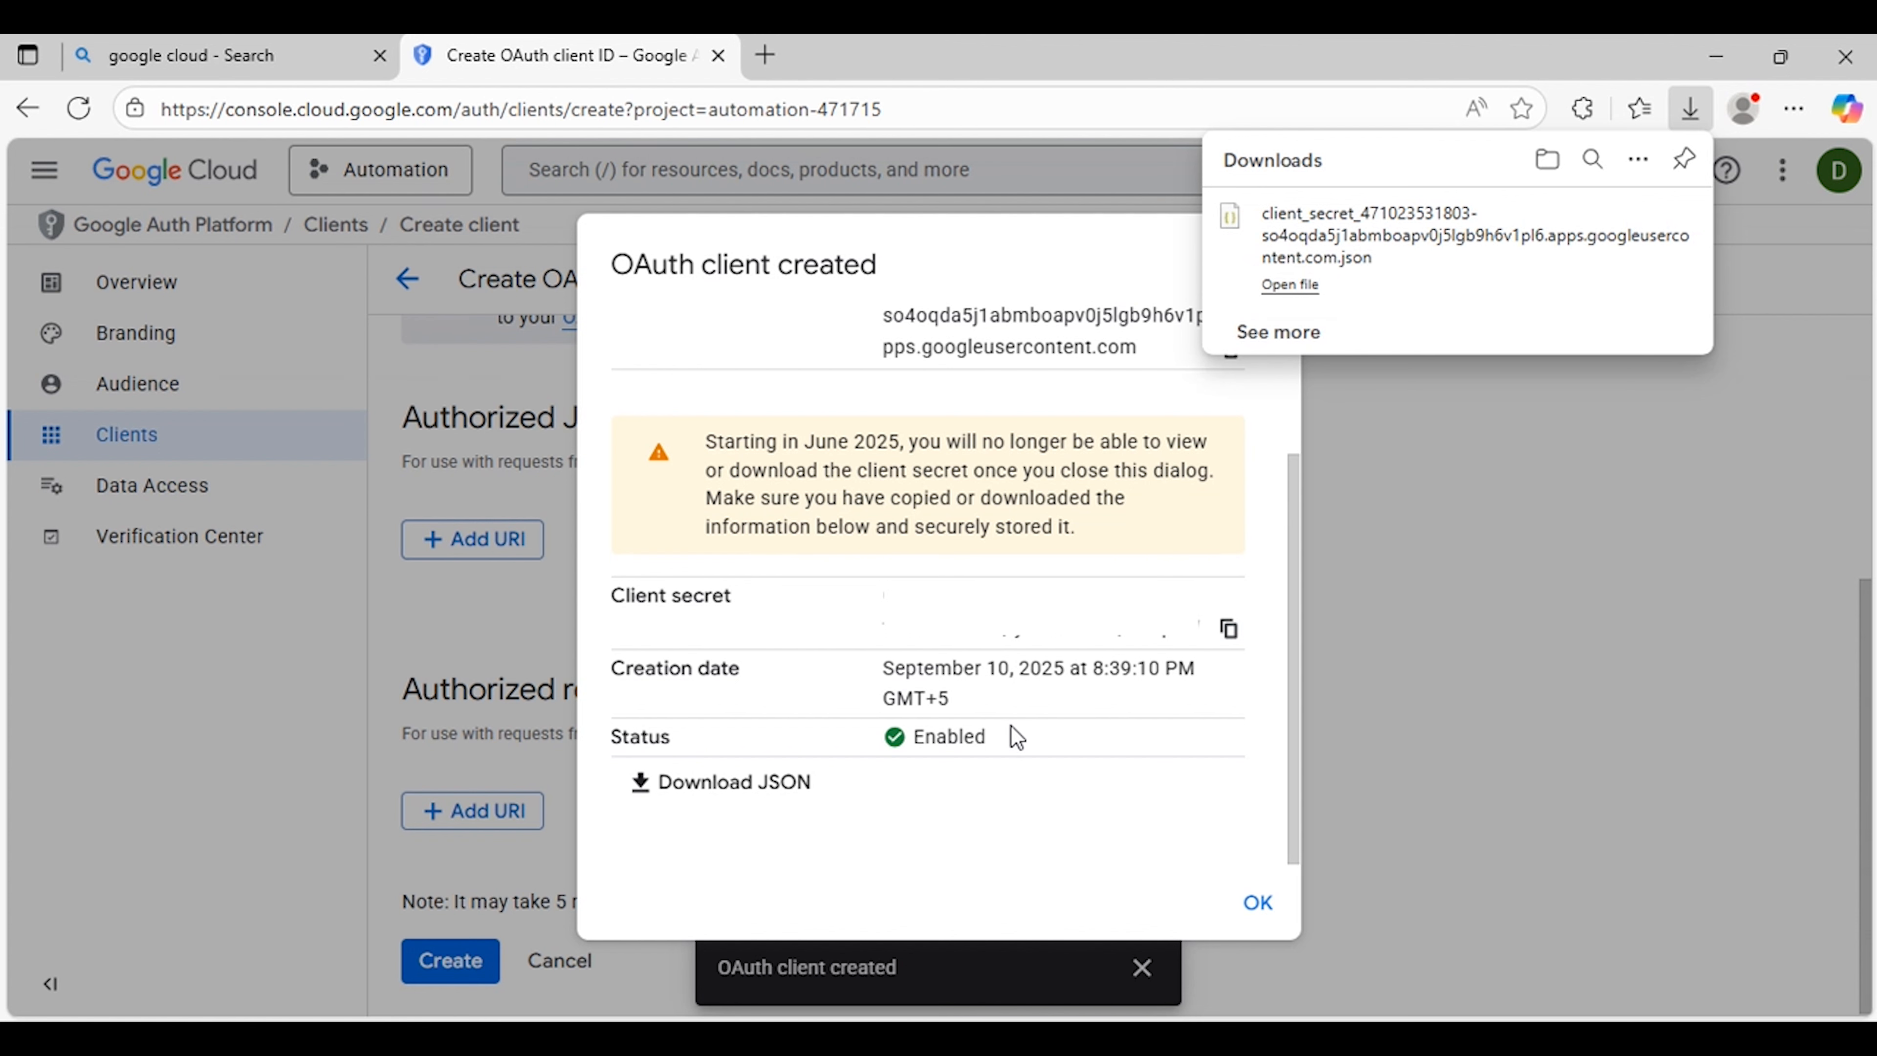
pyautogui.scroll(2, 1010, 725)
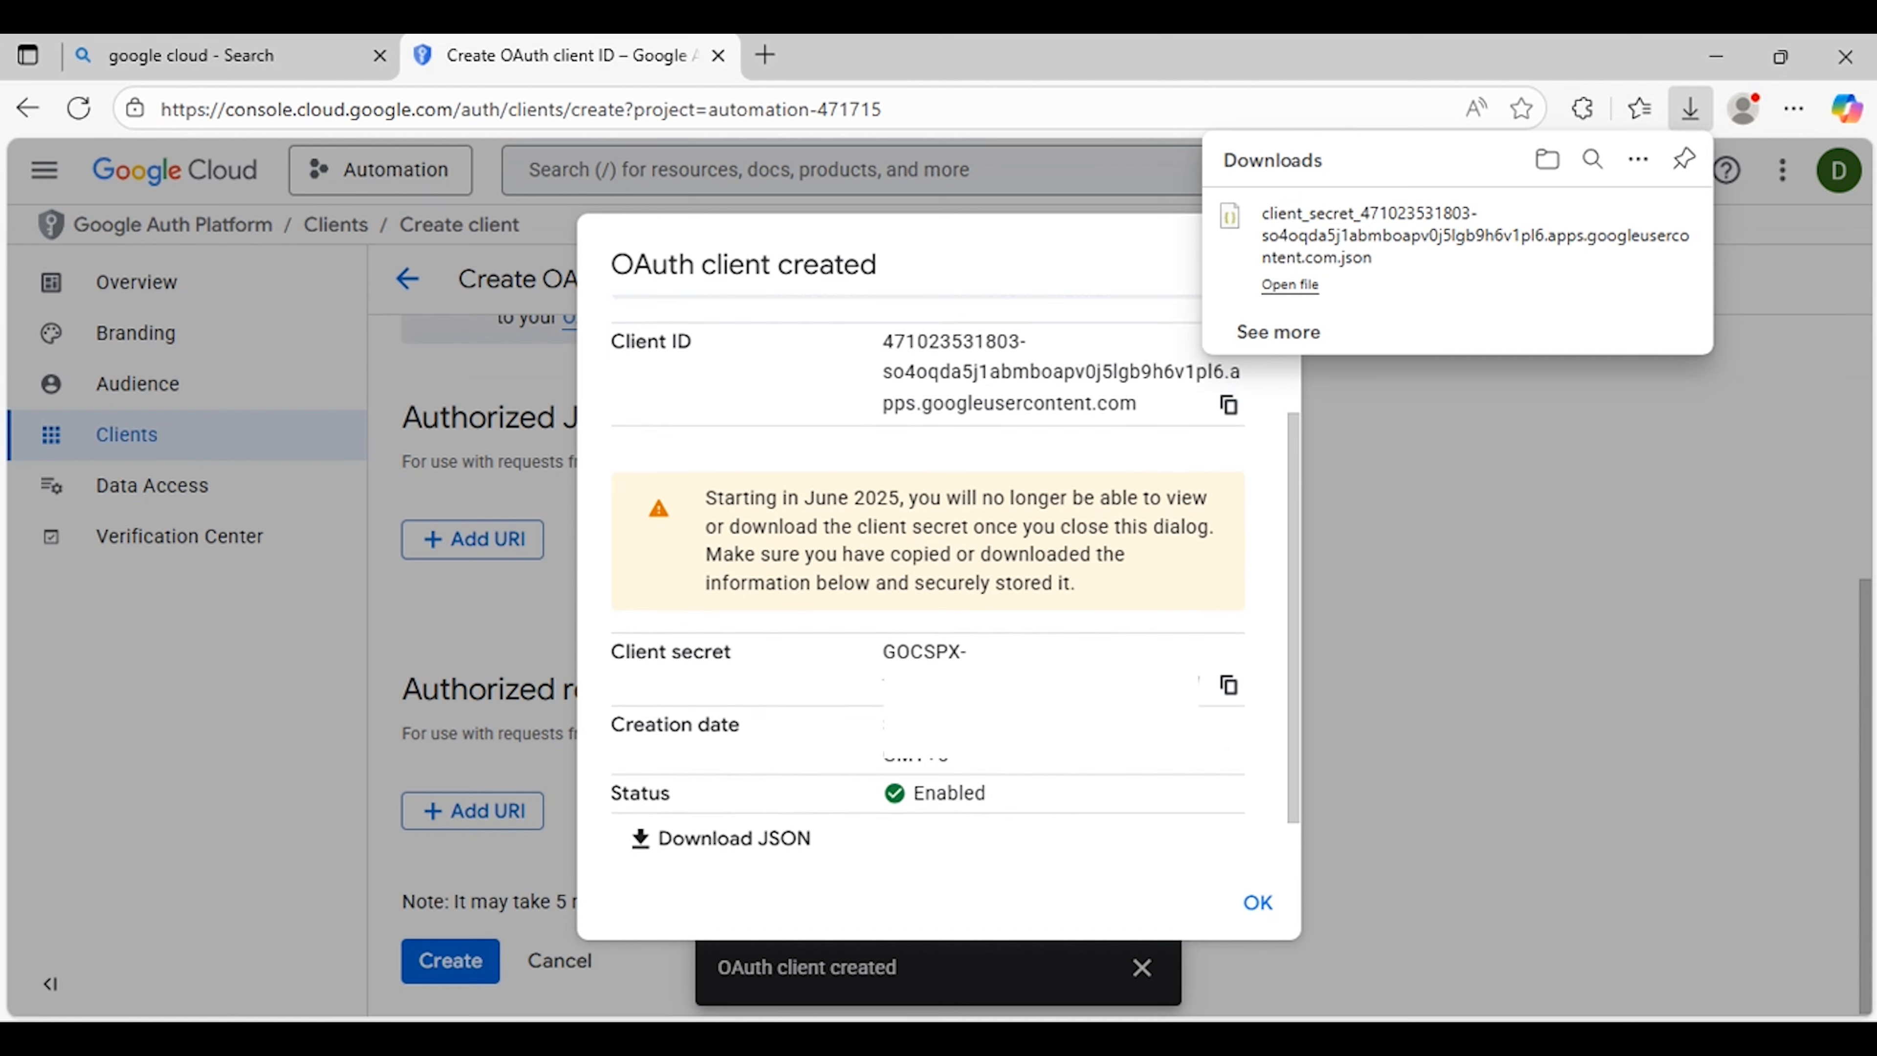
pyautogui.click(1233, 904)
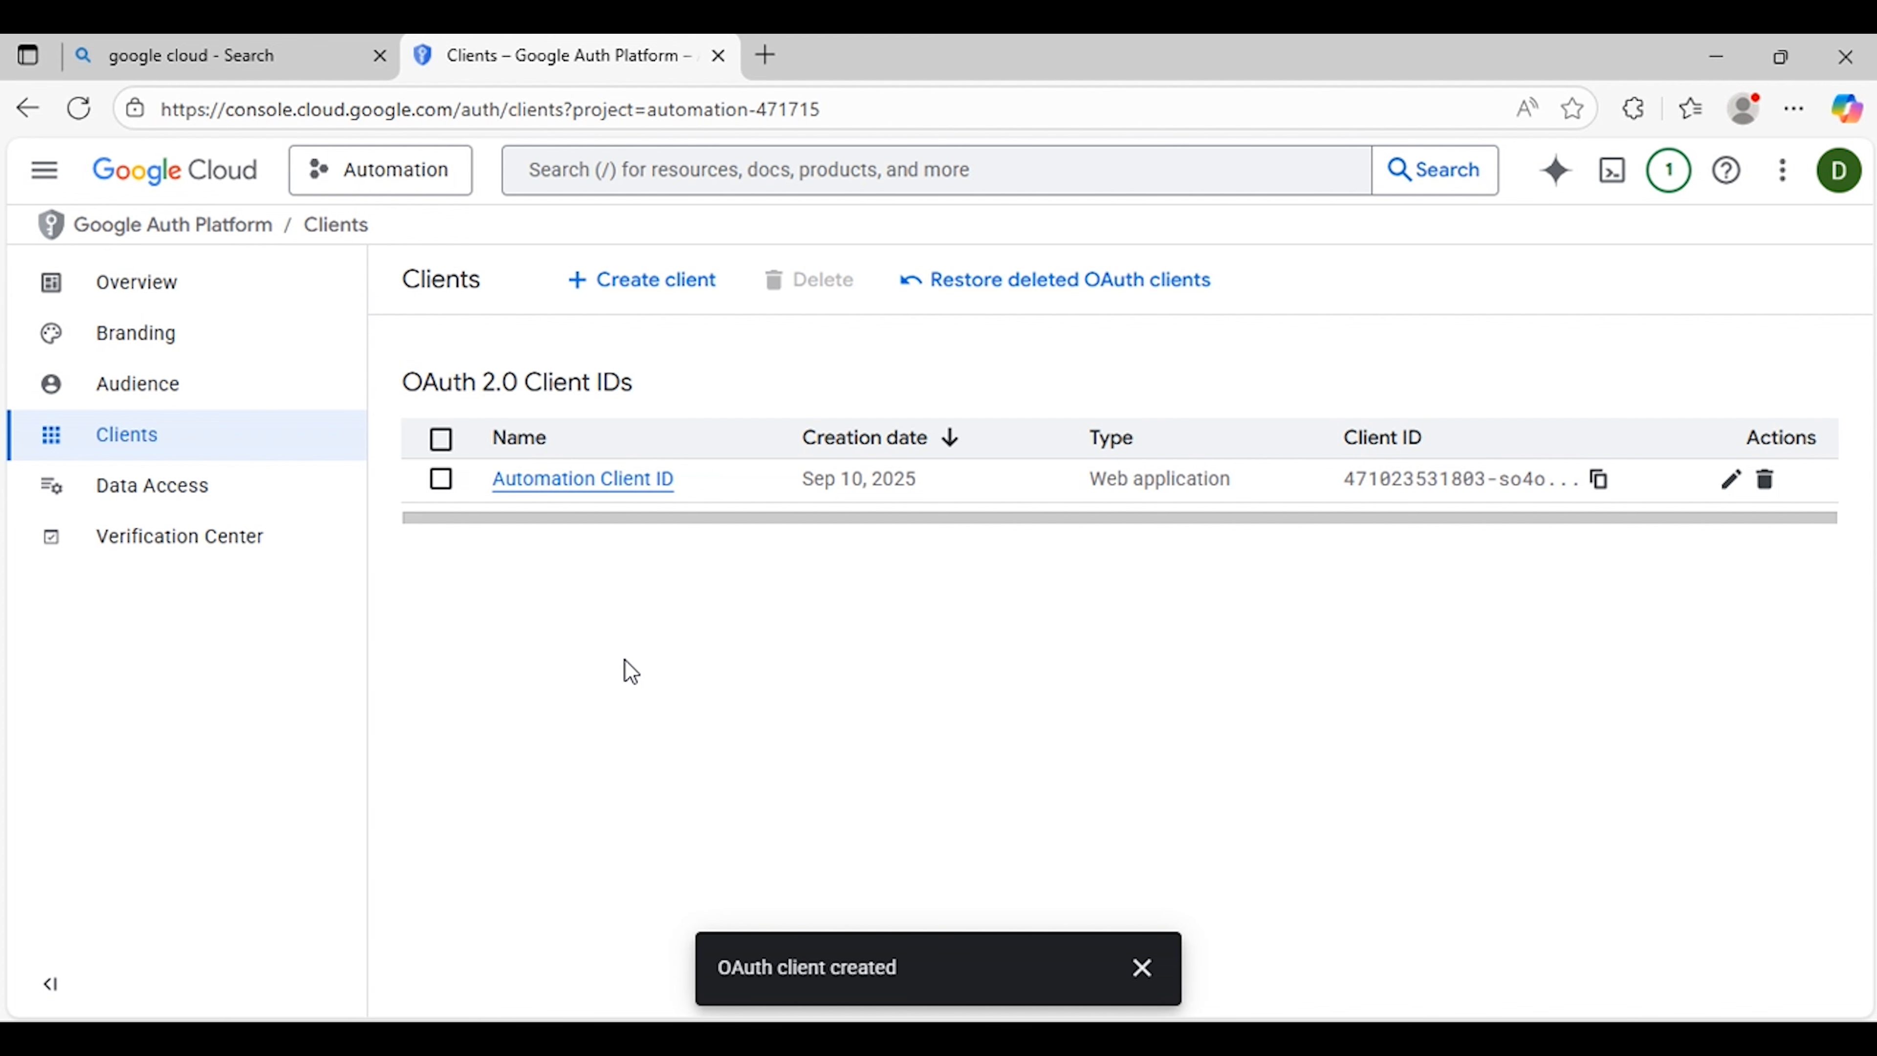
# Step: Open the APIs & Services dashboard from the navigation menu
pyautogui.click(45, 171)
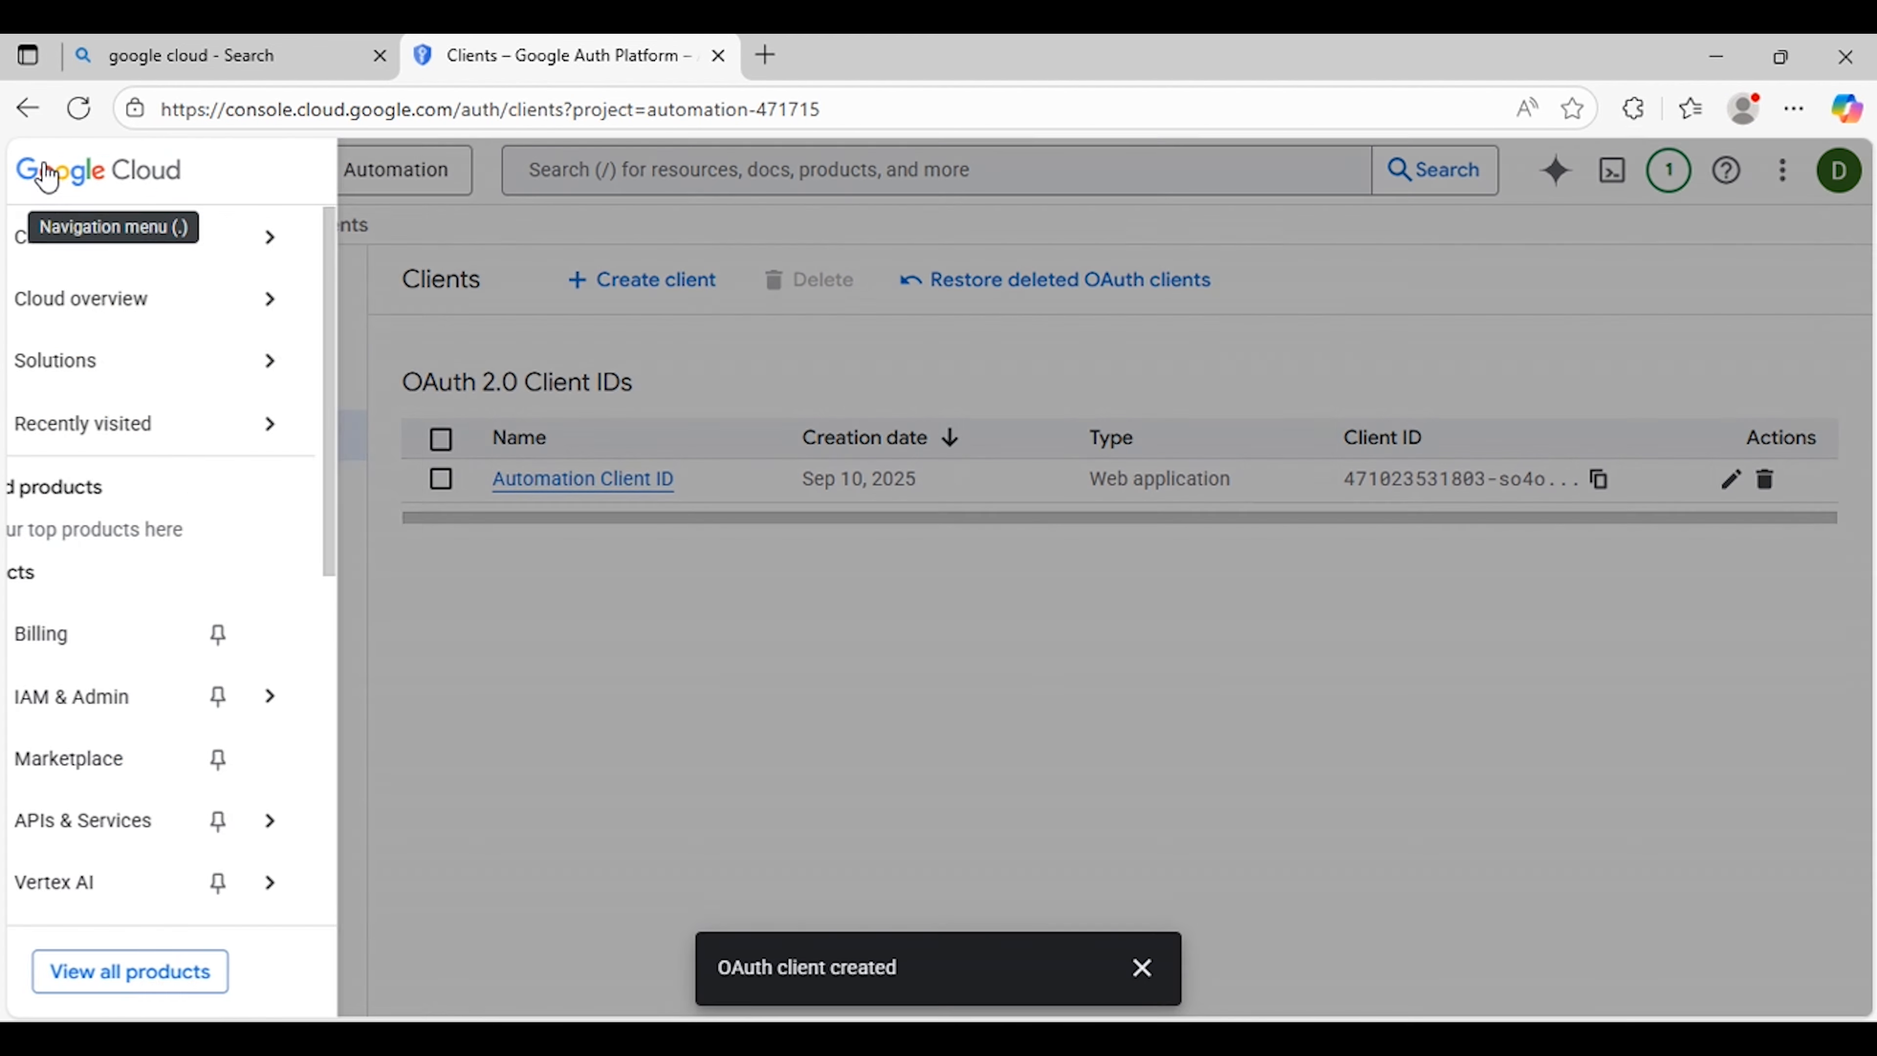
pyautogui.moveTo(180, 821)
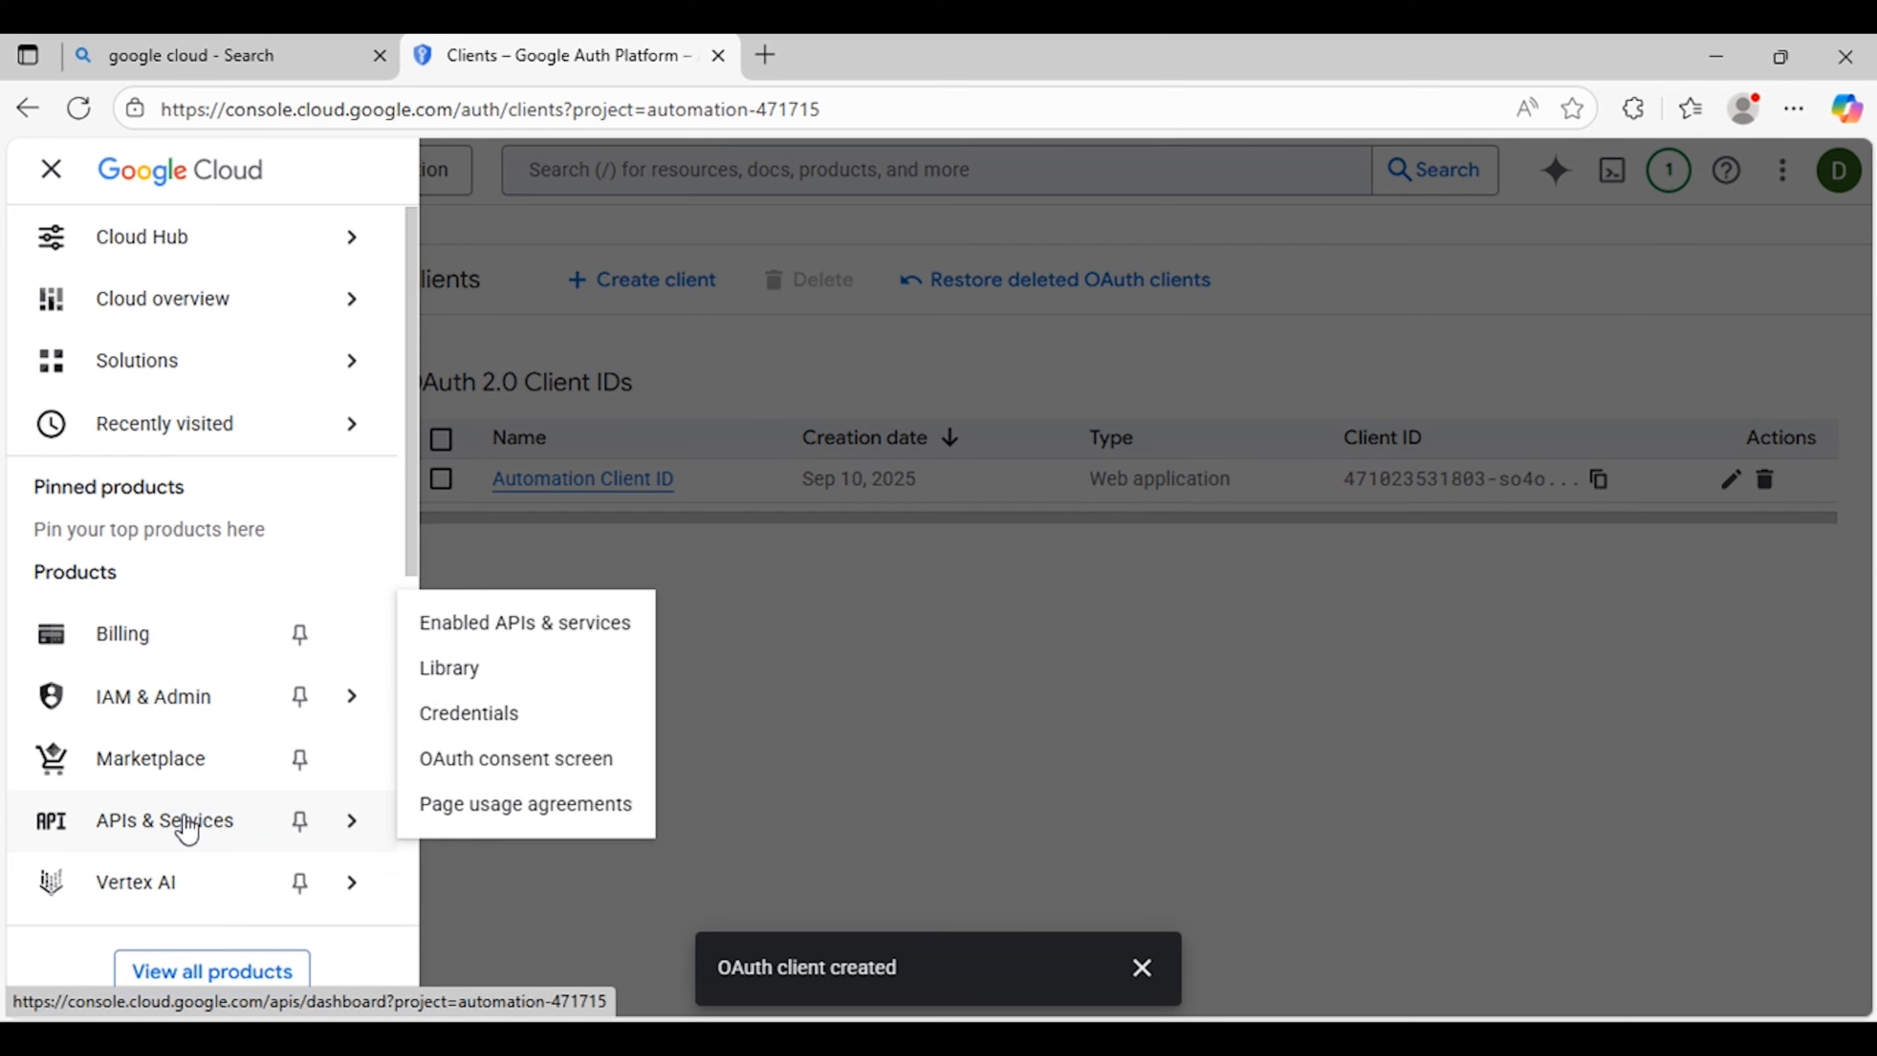
pyautogui.click(186, 824)
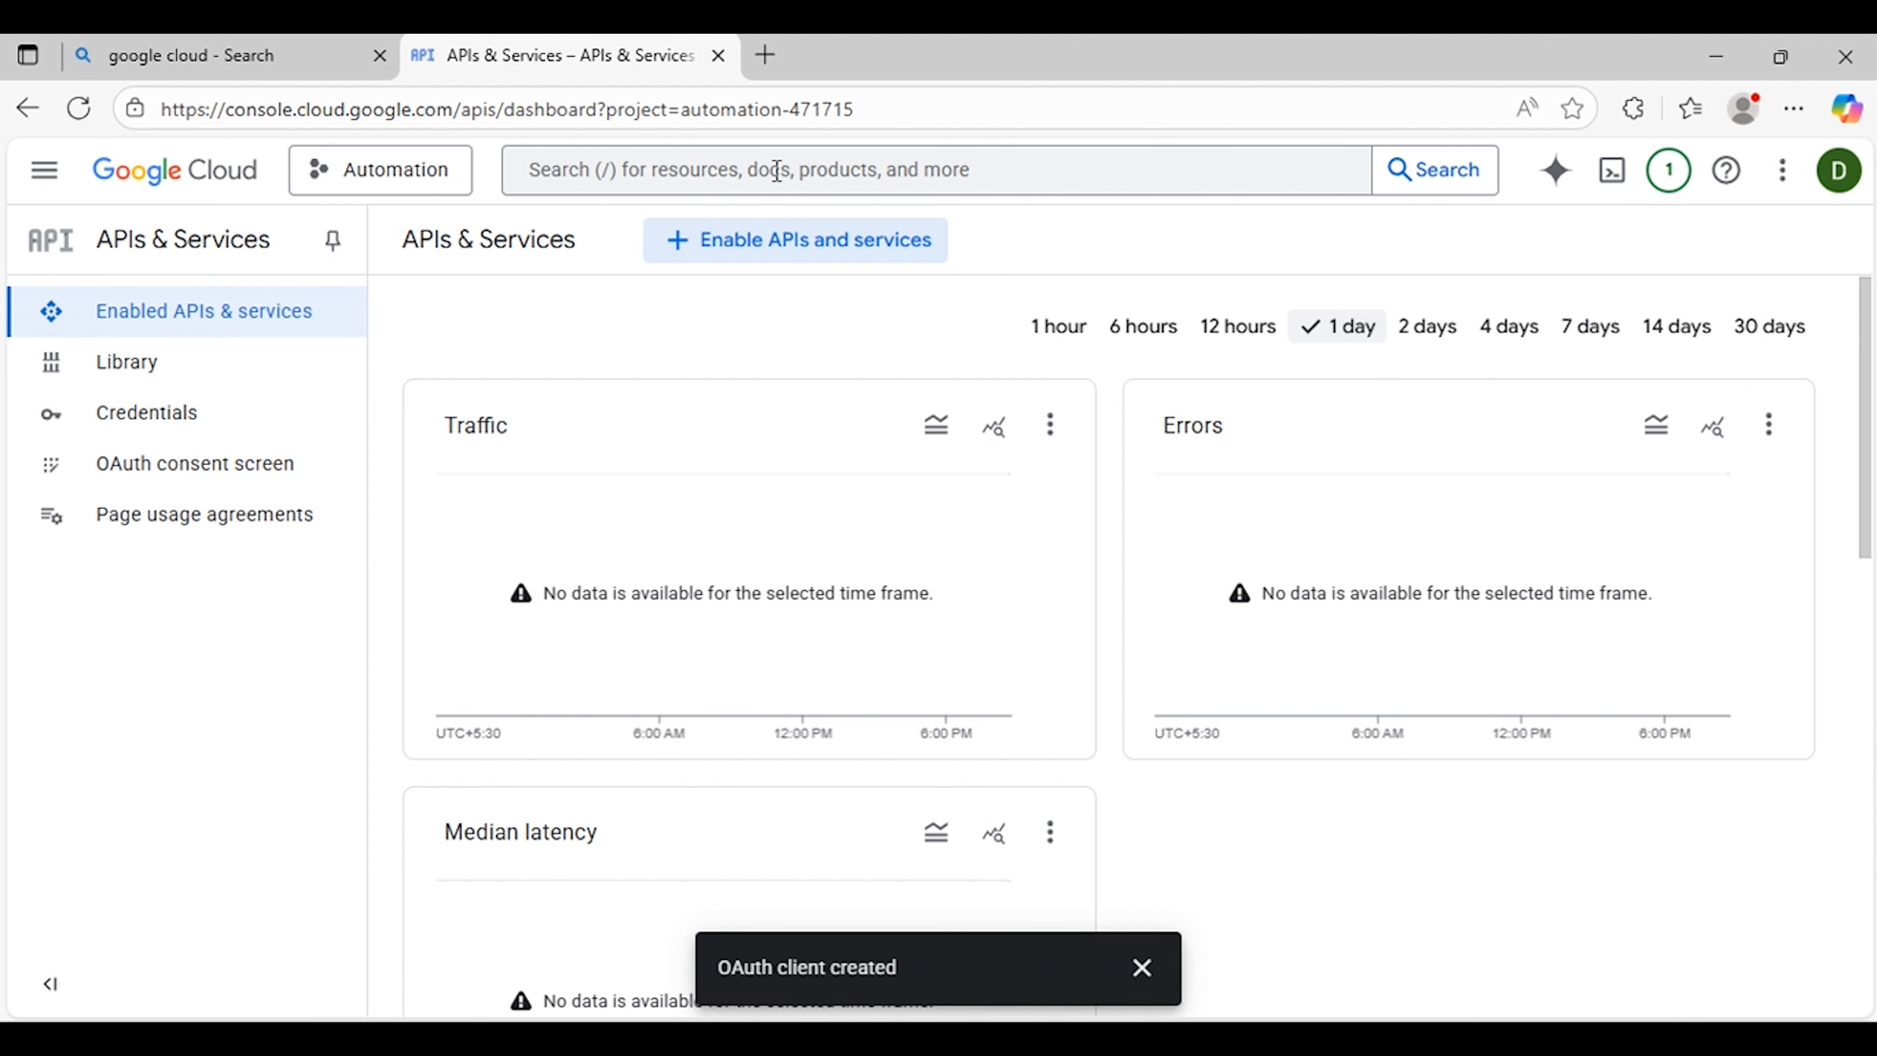
pyautogui.click(763, 241)
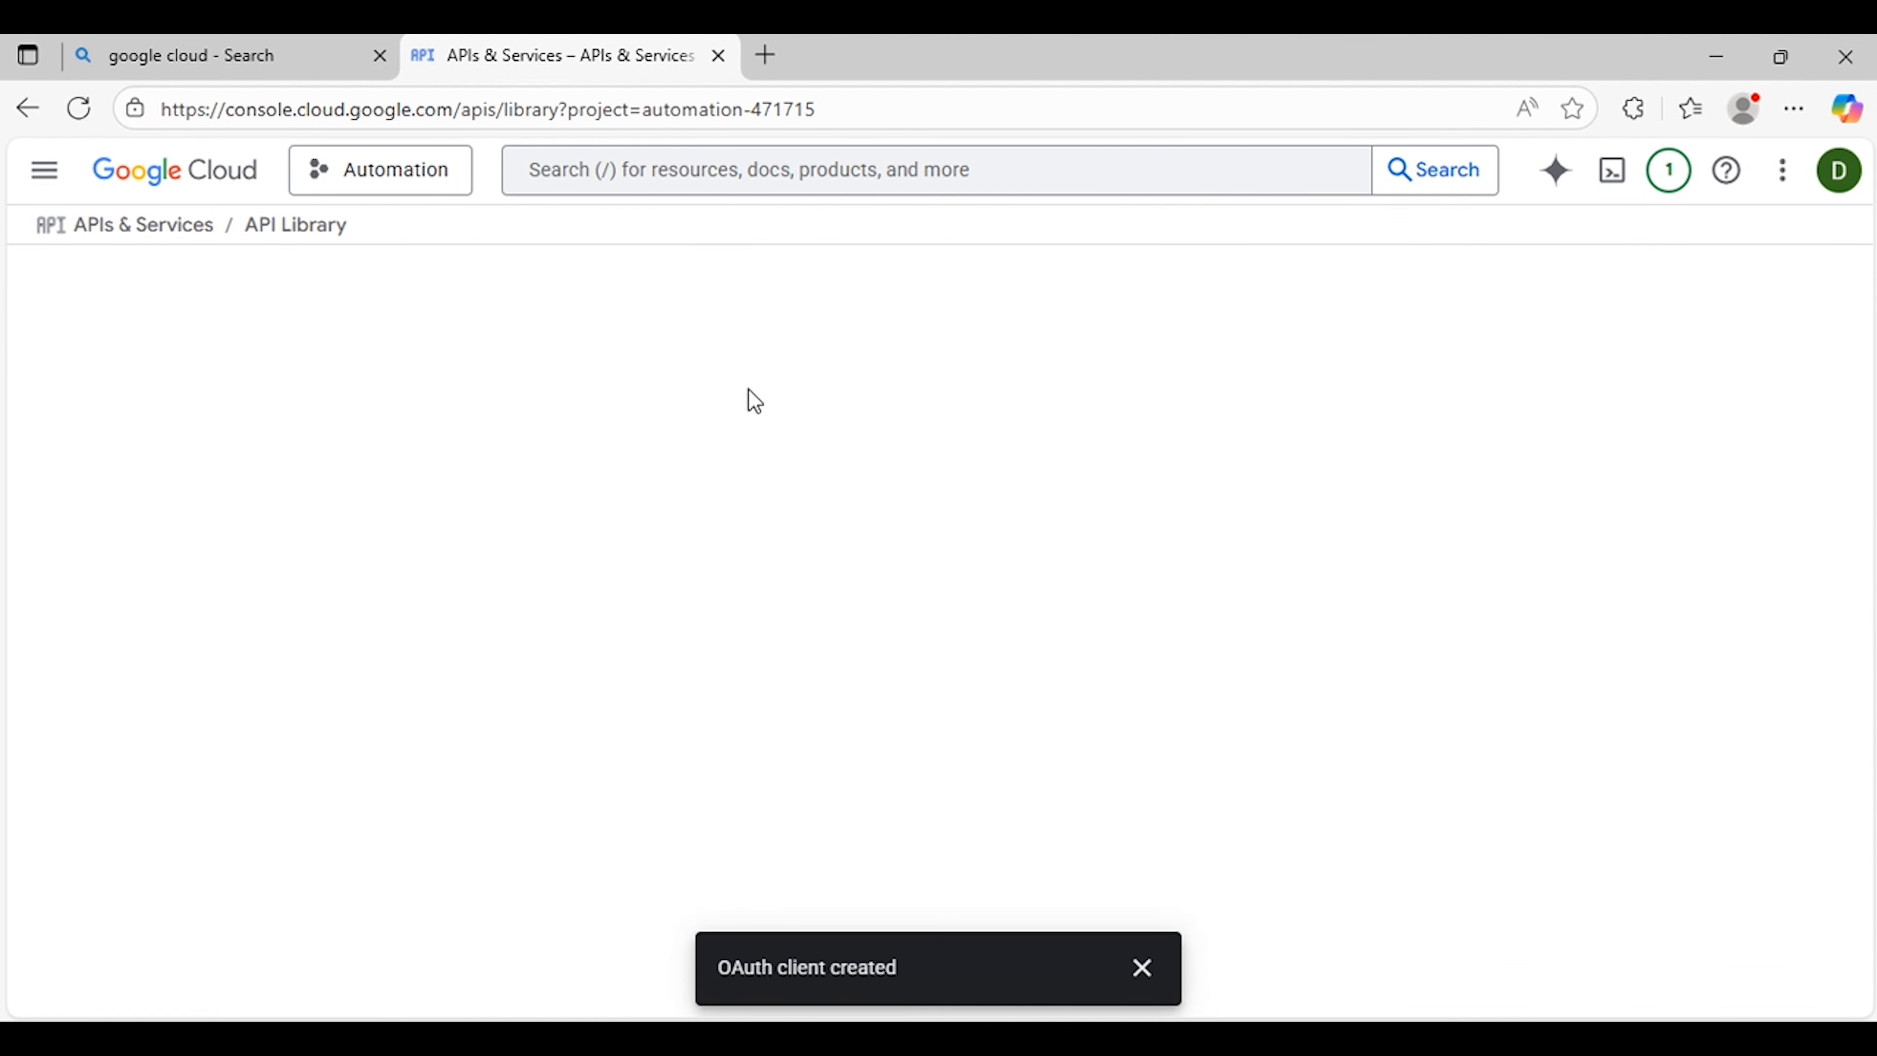
pyautogui.click(43, 170)
pyautogui.moveTo(222, 714)
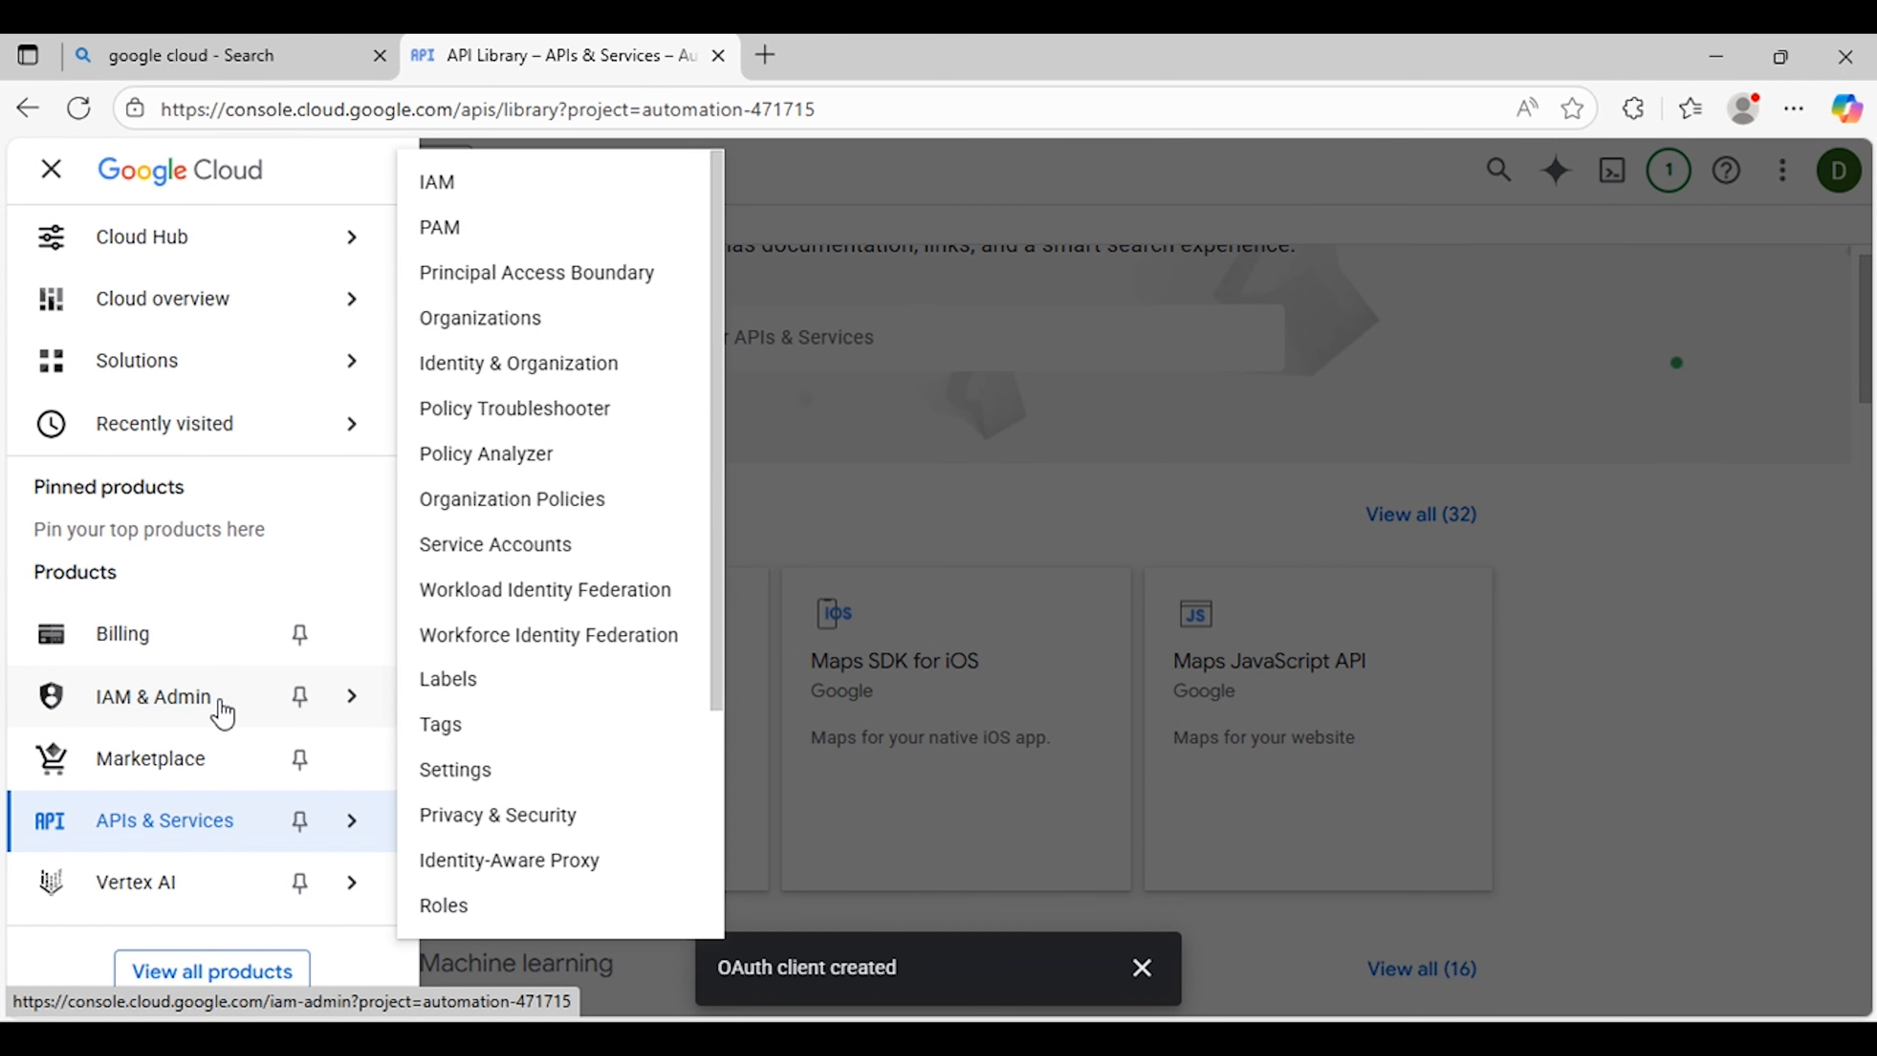
pyautogui.click(226, 834)
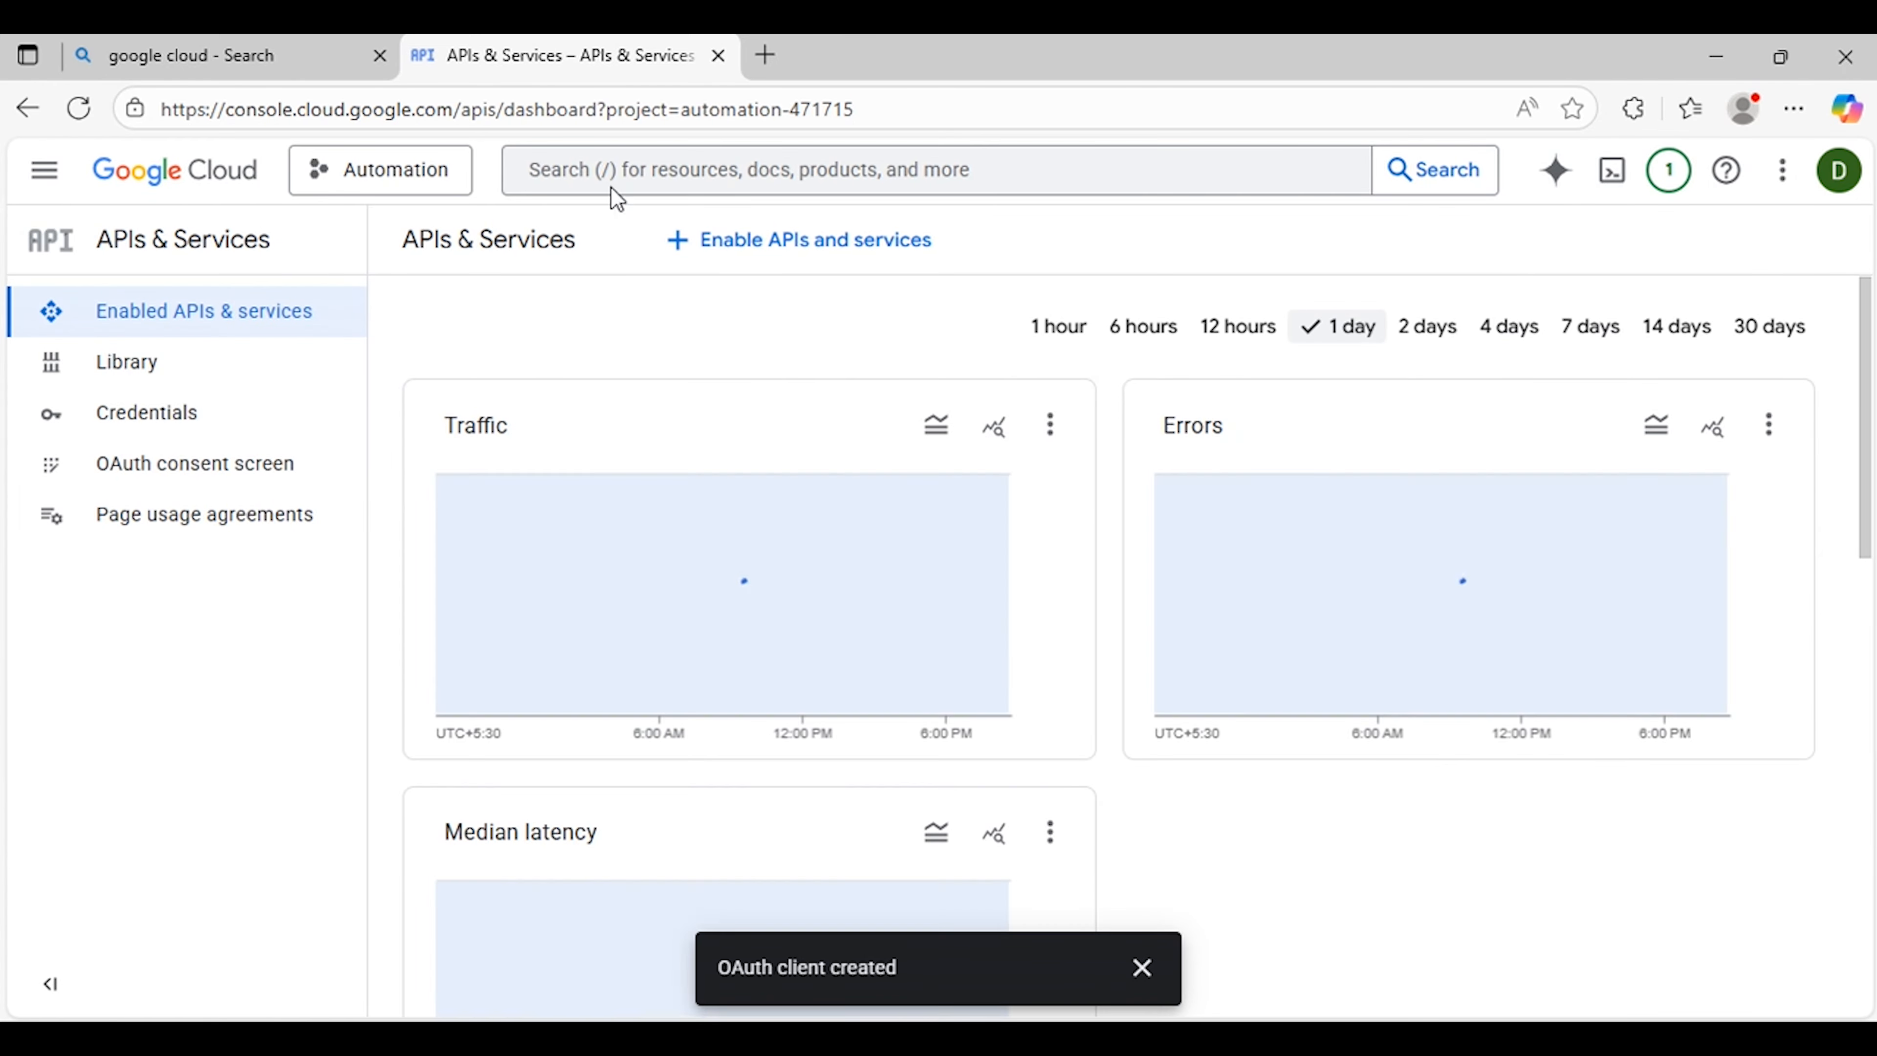
# Step: Search the console for google drive, open the Google Drive API, and enable it
pyautogui.click(809, 170)
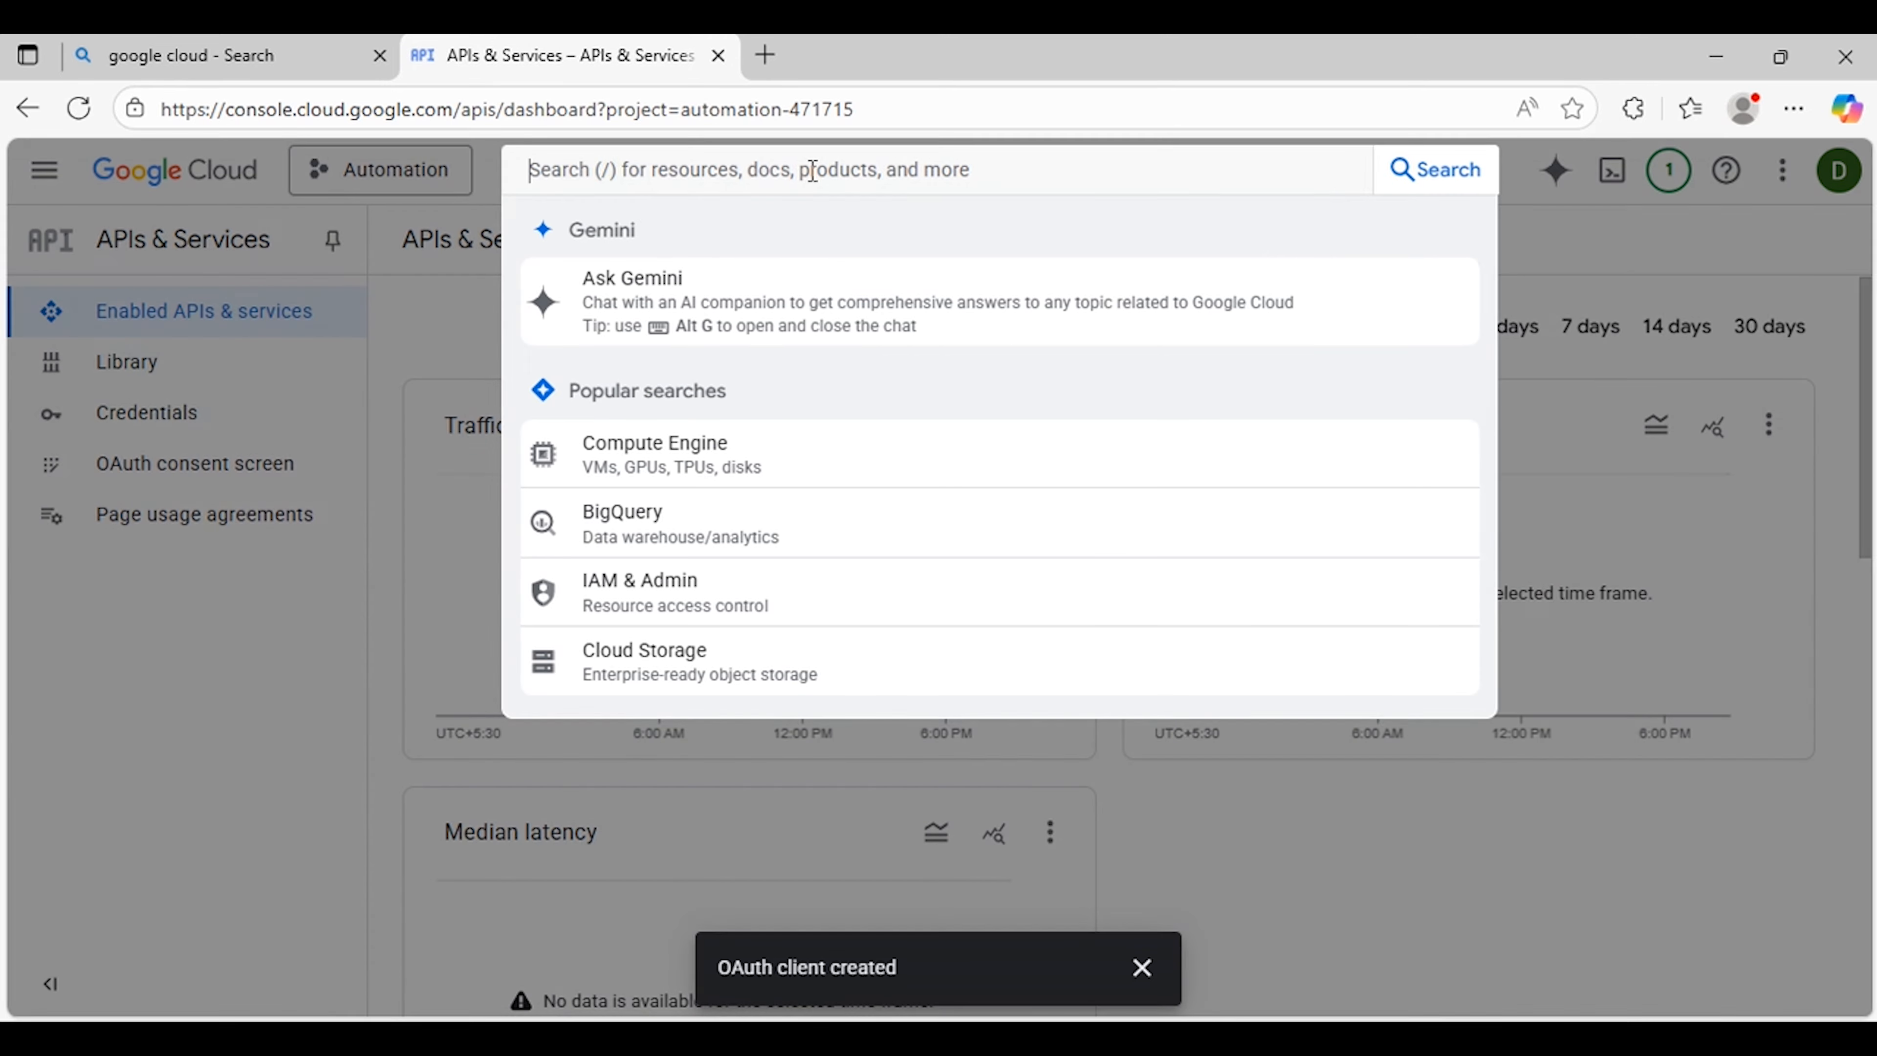
pyautogui.write('g')
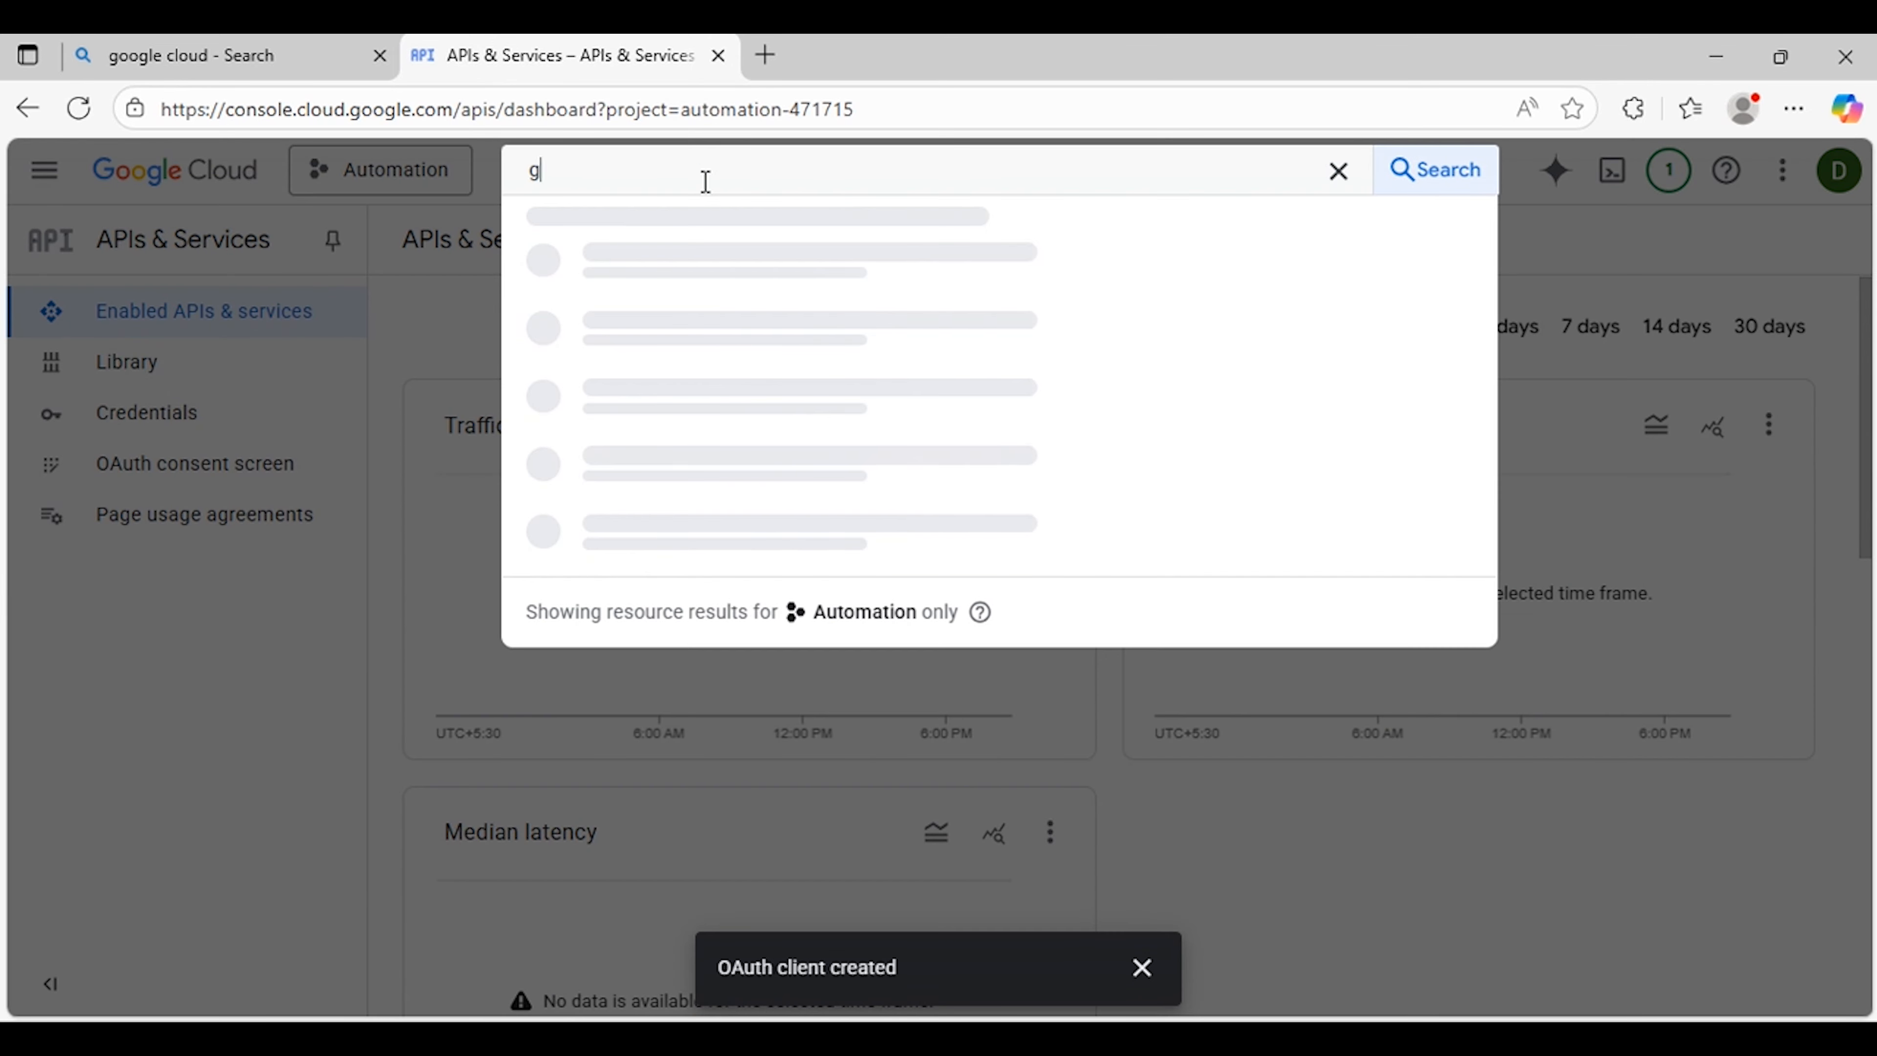
pyautogui.write('oogle')
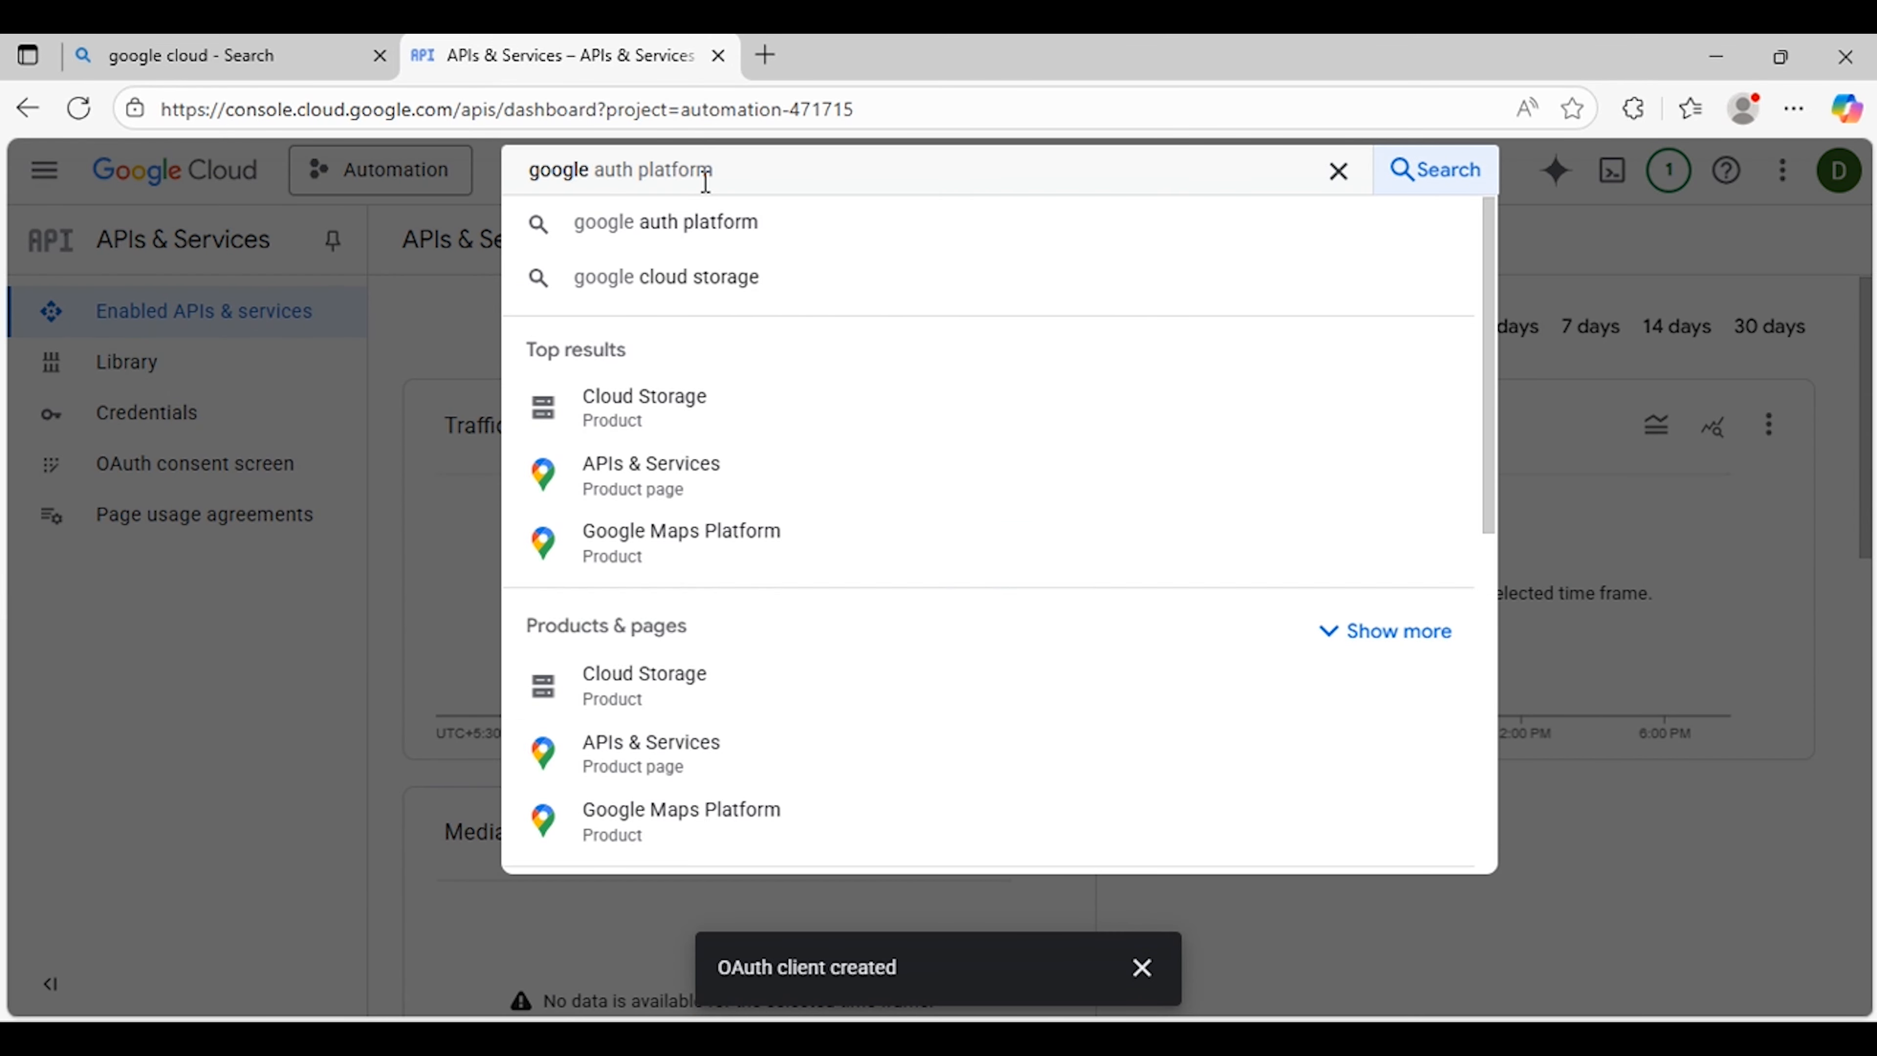
pyautogui.write(' drive')
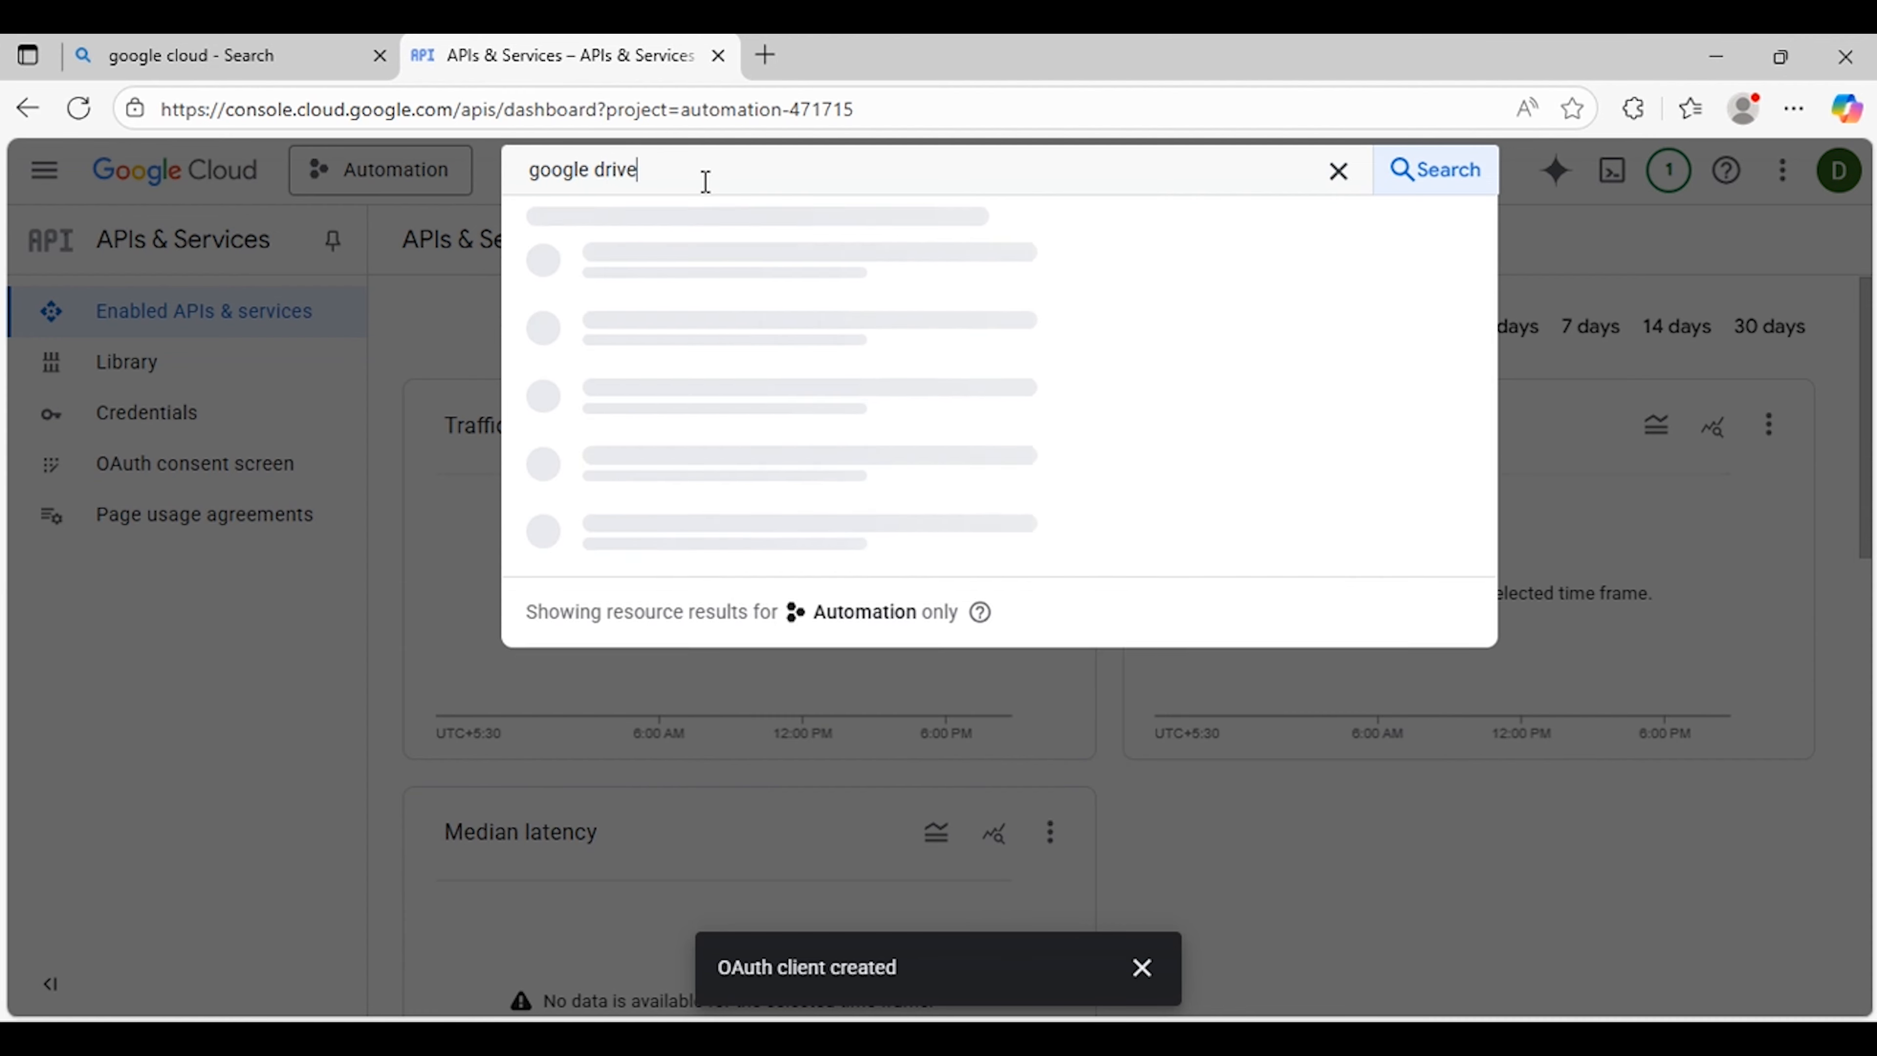
pyautogui.press('Return')
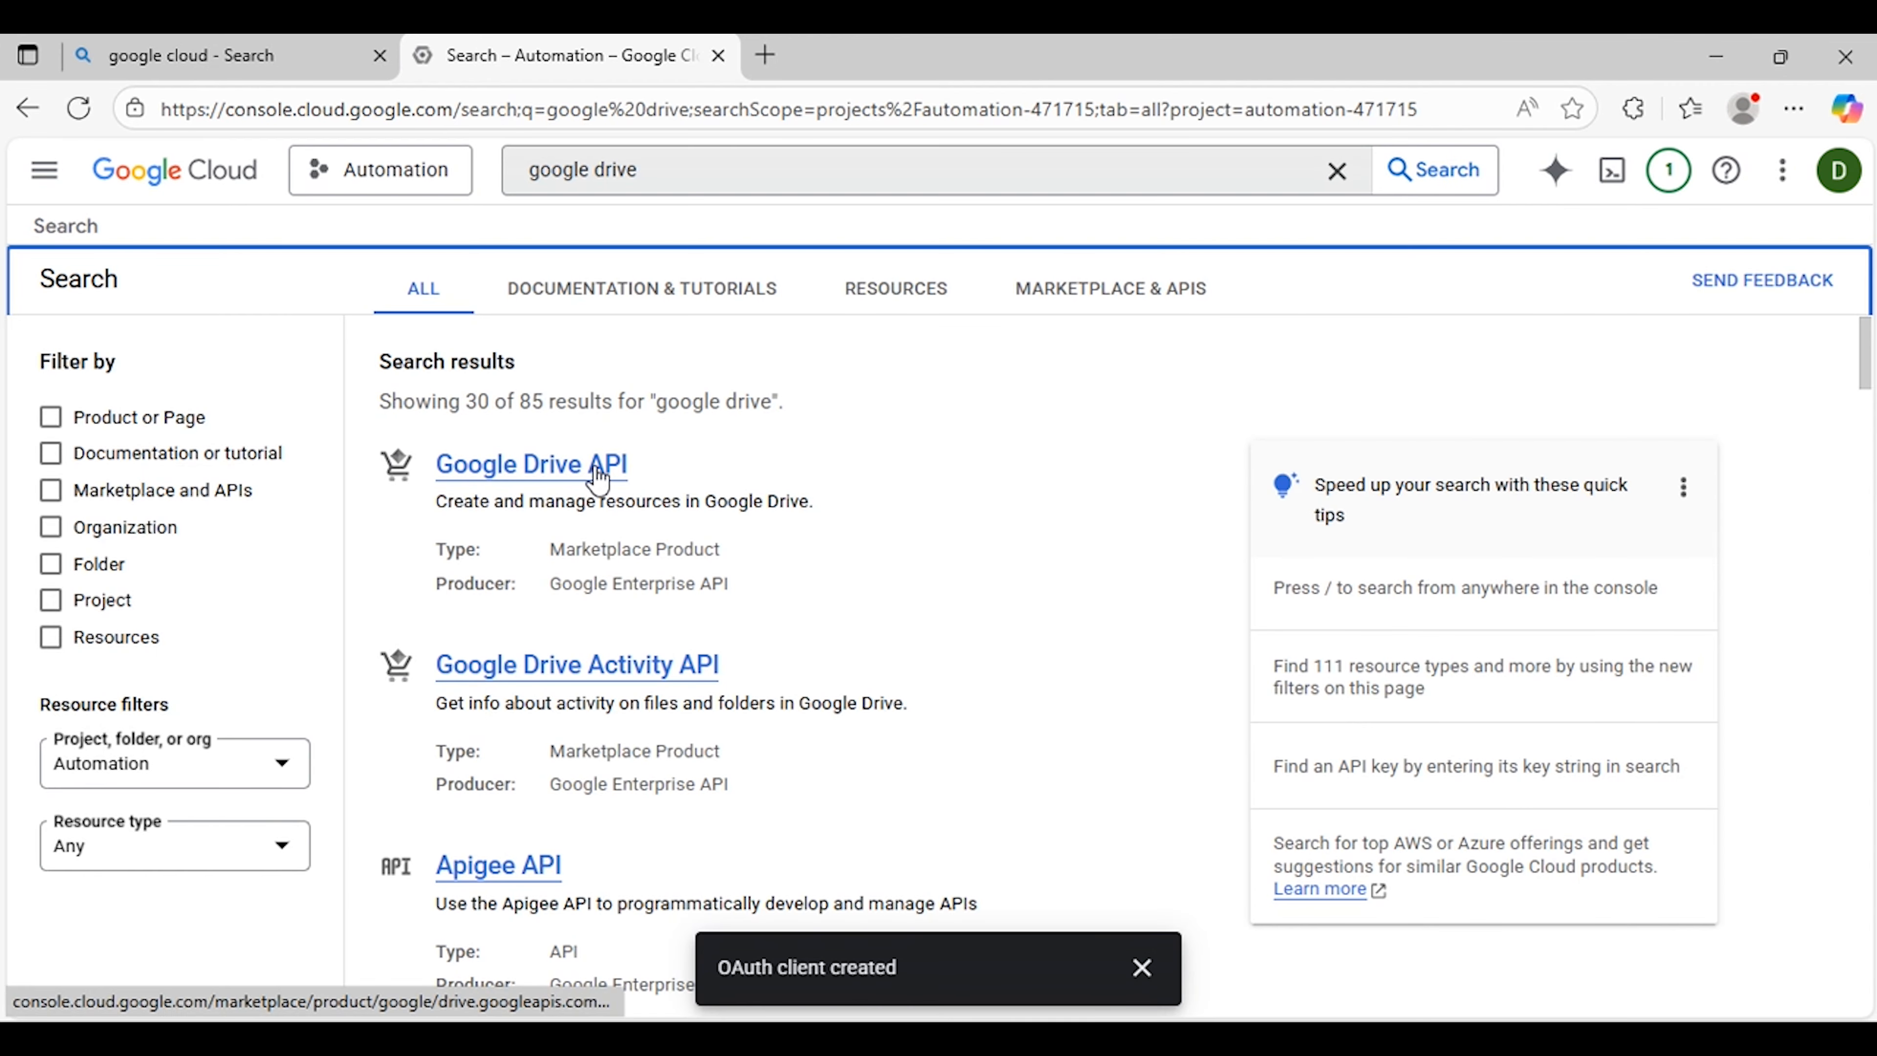
pyautogui.click(566, 466)
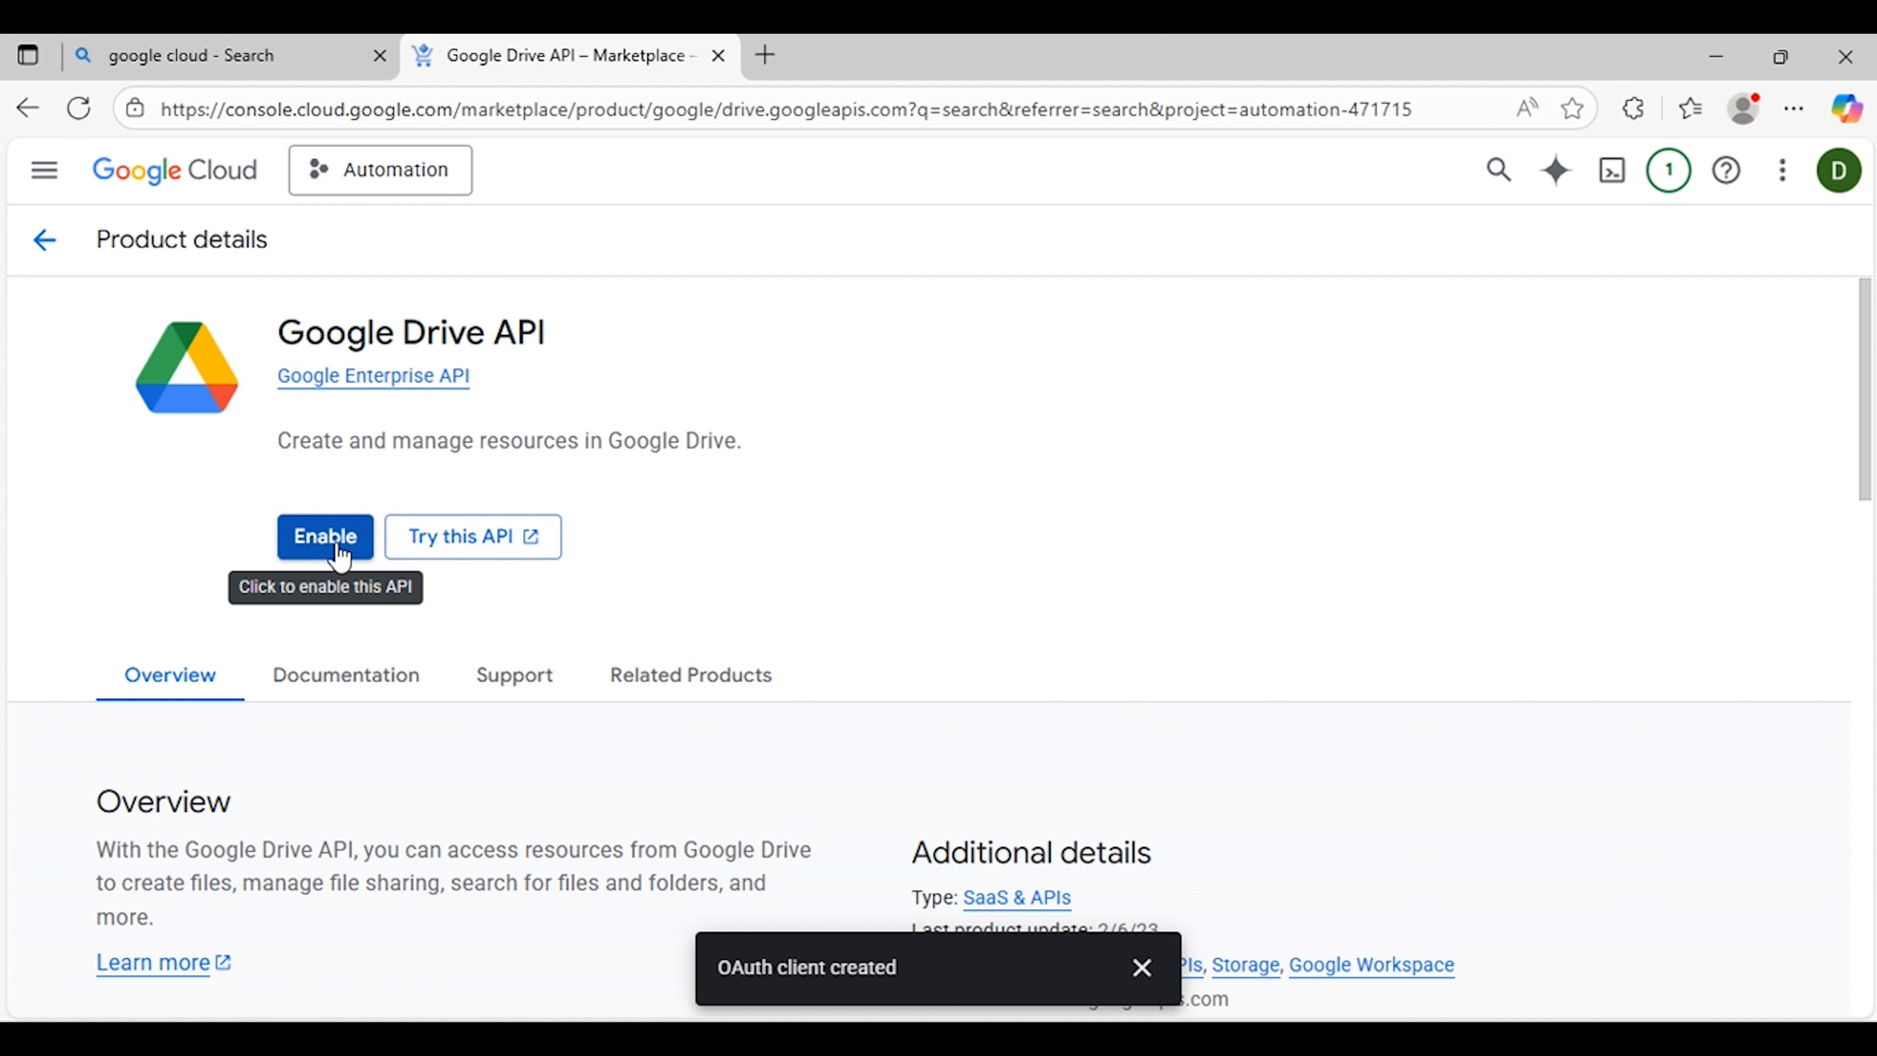
pyautogui.click(340, 556)
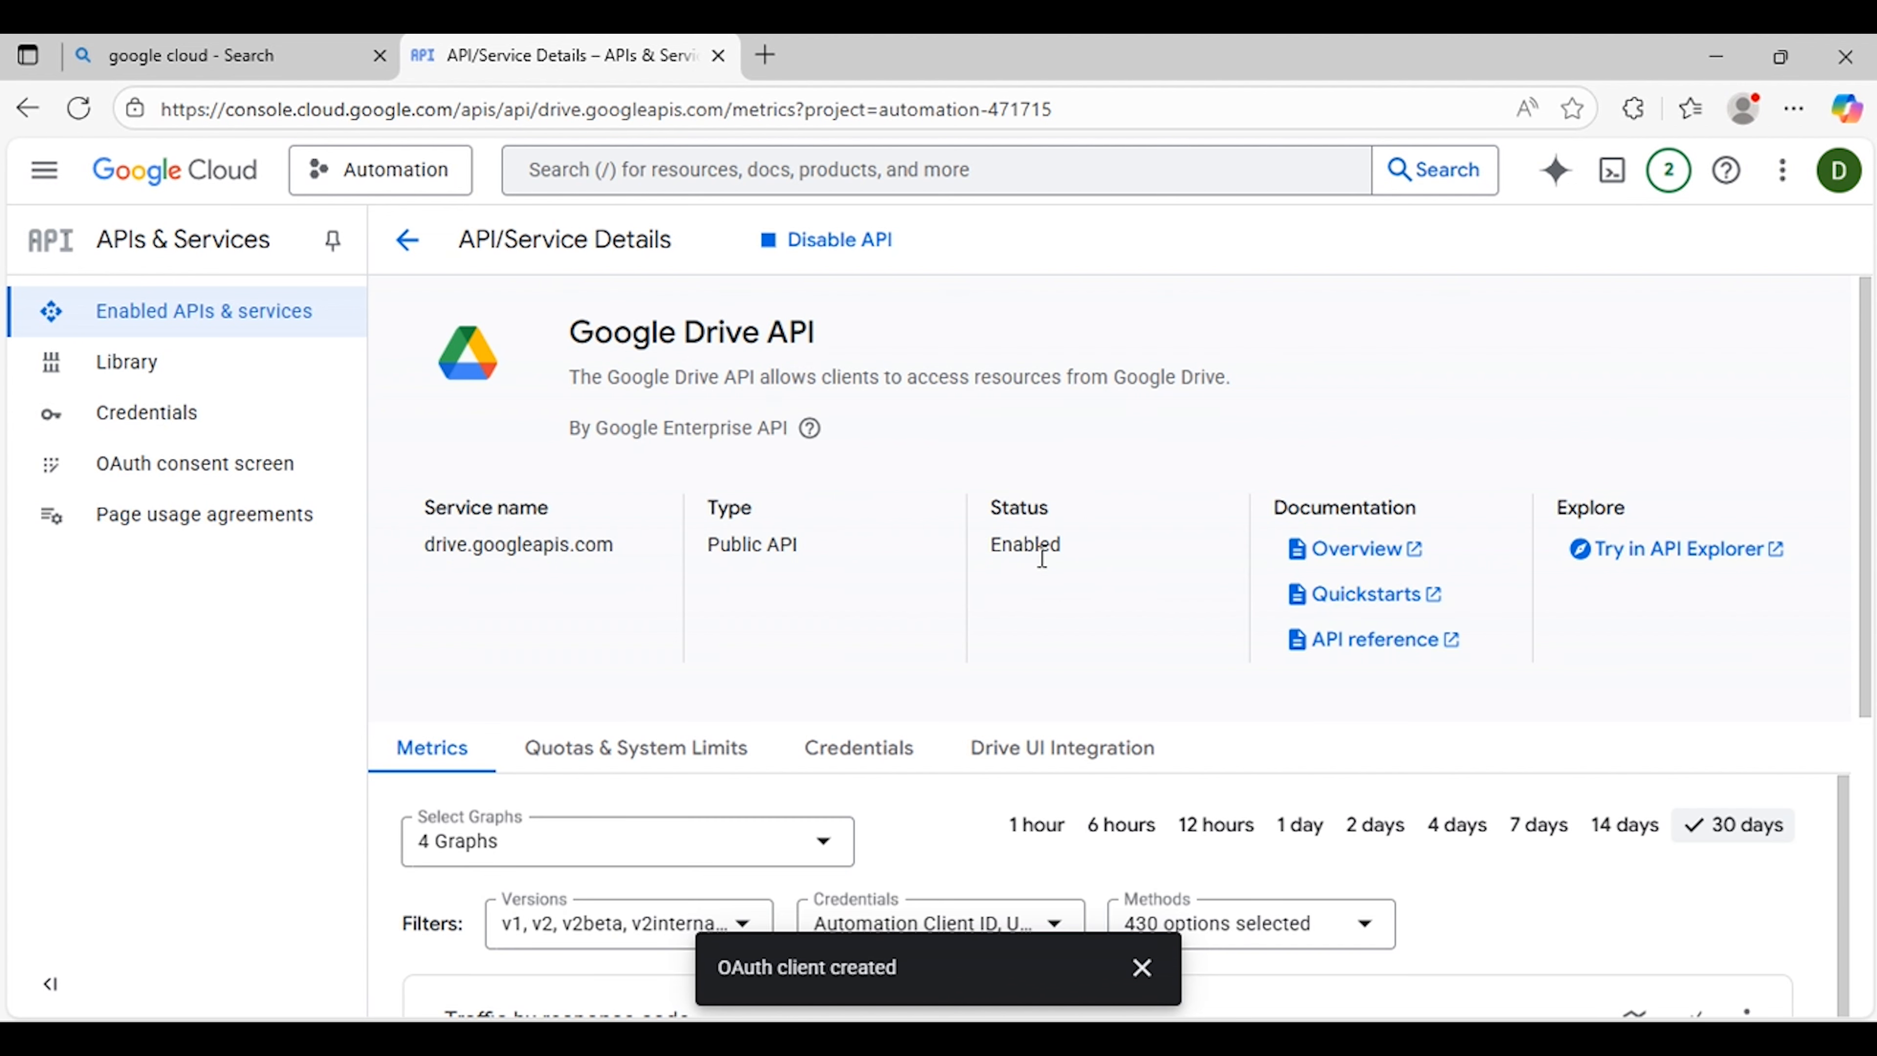
# Step: Open the Google Drive API's Quotas & System Limits
pyautogui.scroll(-4, 1040, 556)
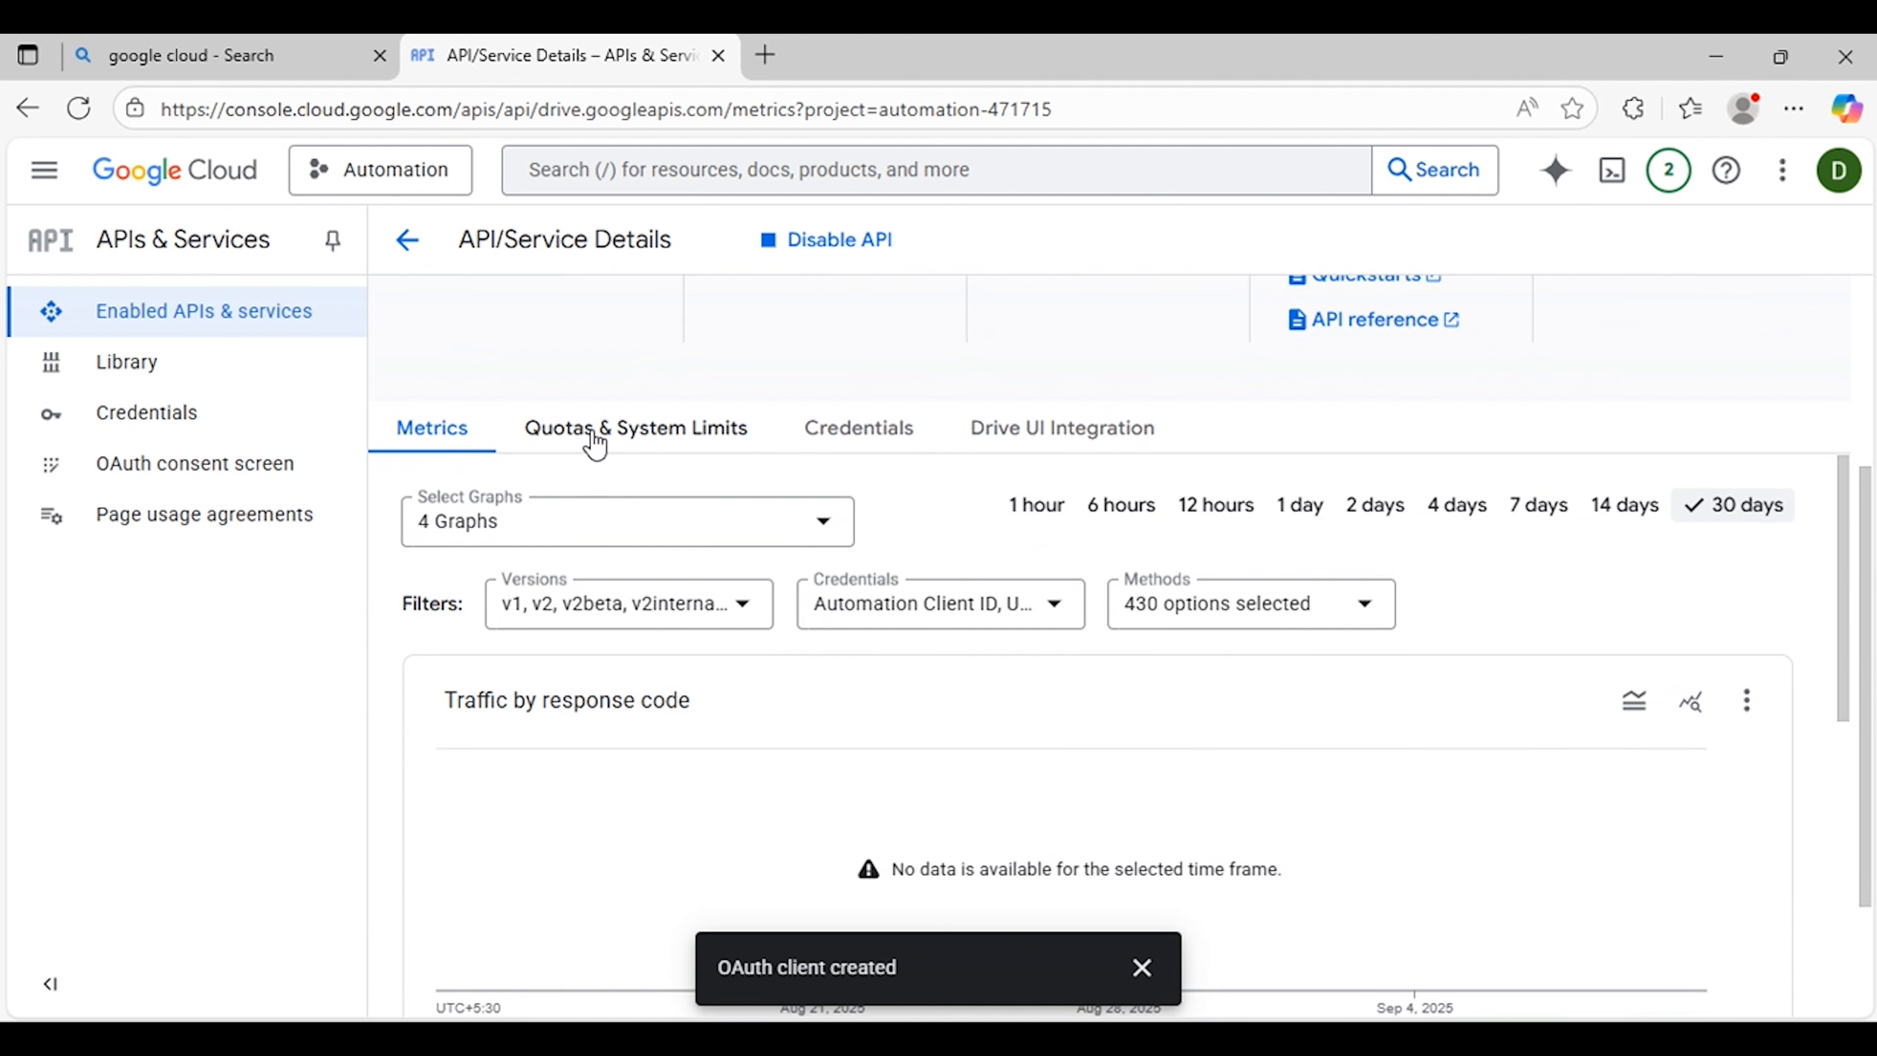
pyautogui.click(595, 443)
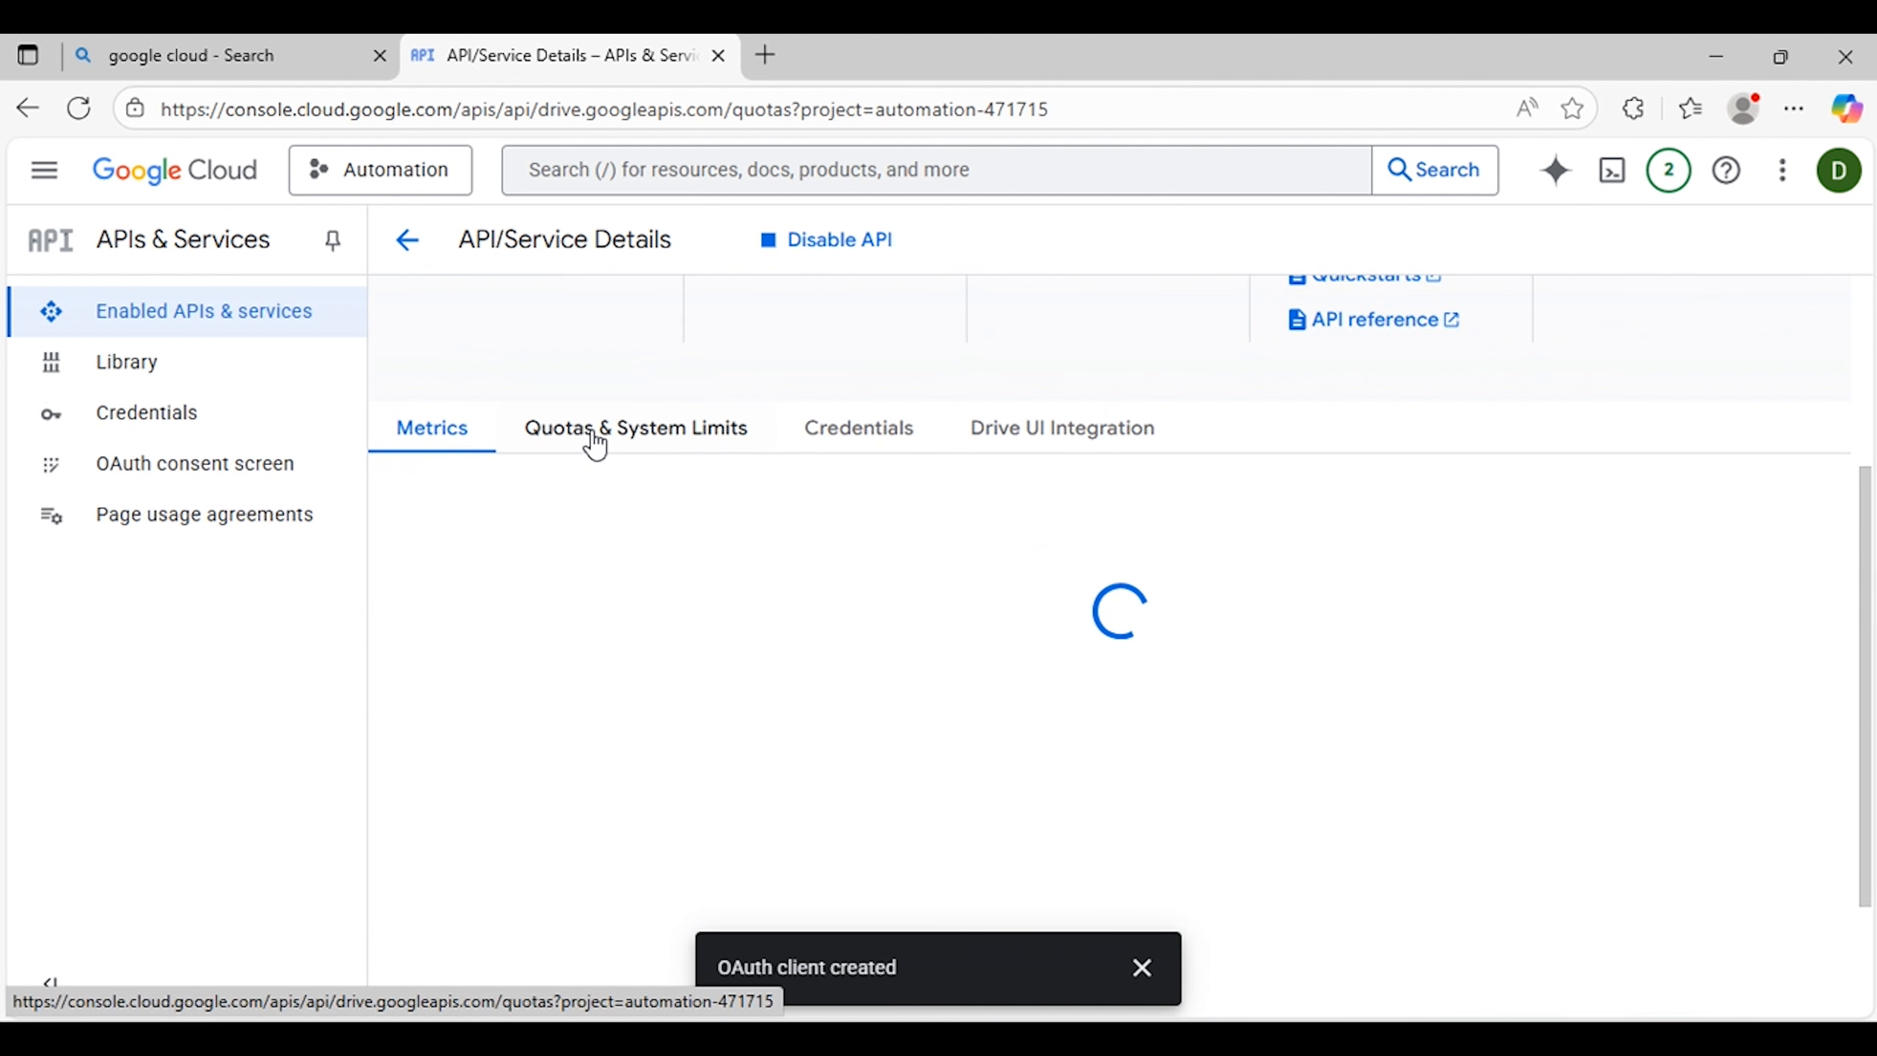
pyautogui.scroll(-5, 1065, 534)
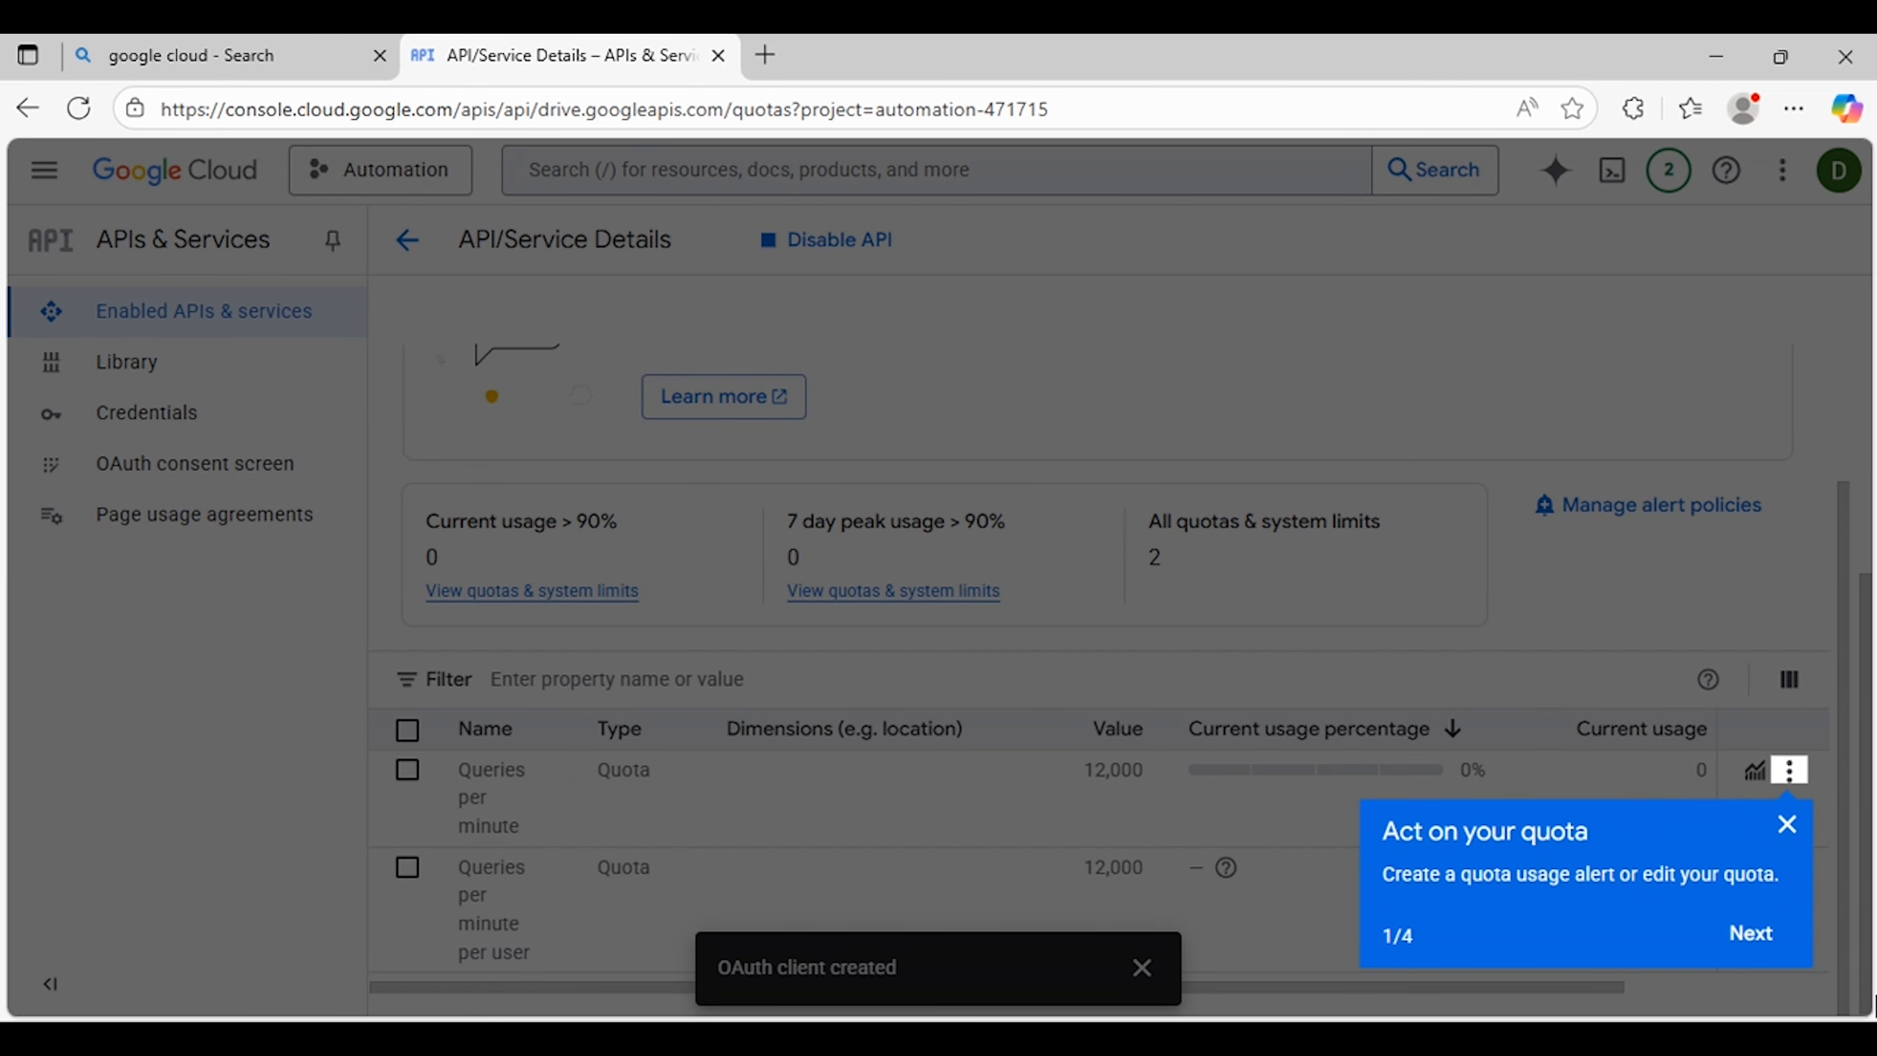
# Step: Dismiss the quota tips and review the Google Drive API's quotas and system limits table
pyautogui.click(1789, 824)
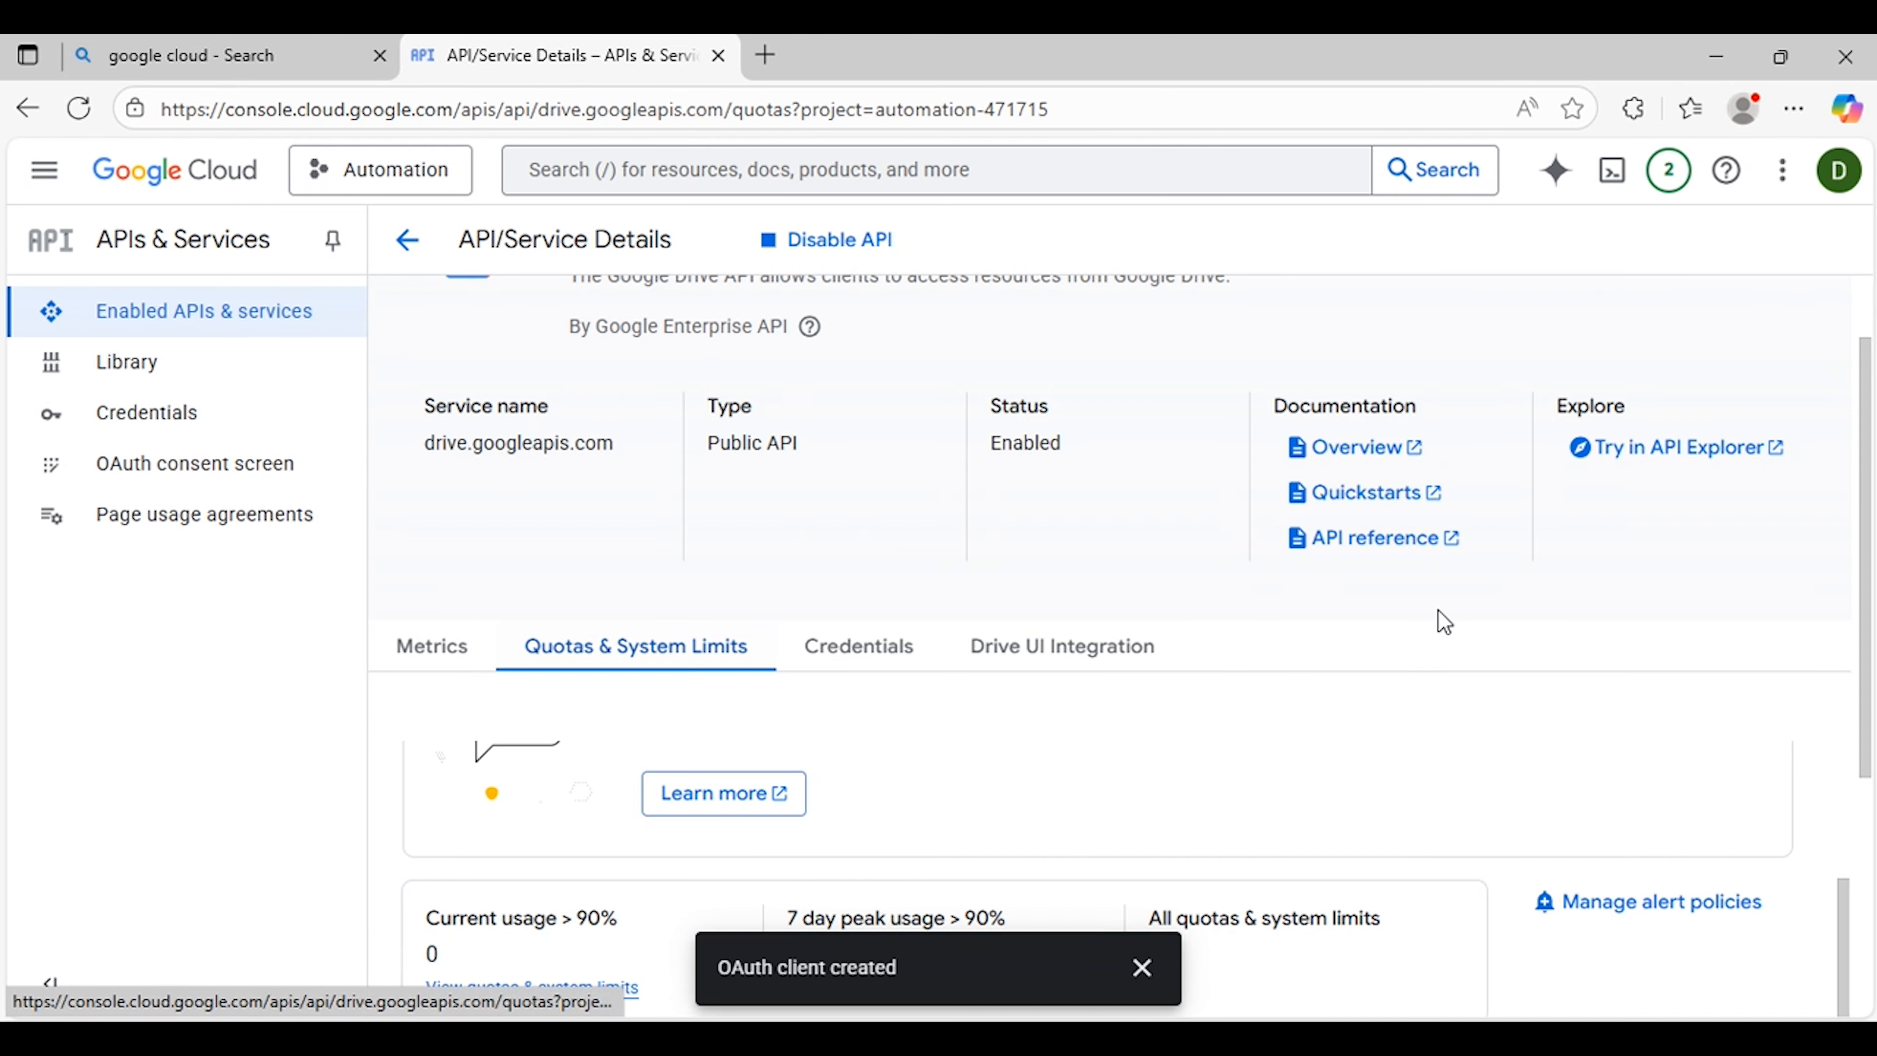
pyautogui.scroll(-5, 1437, 620)
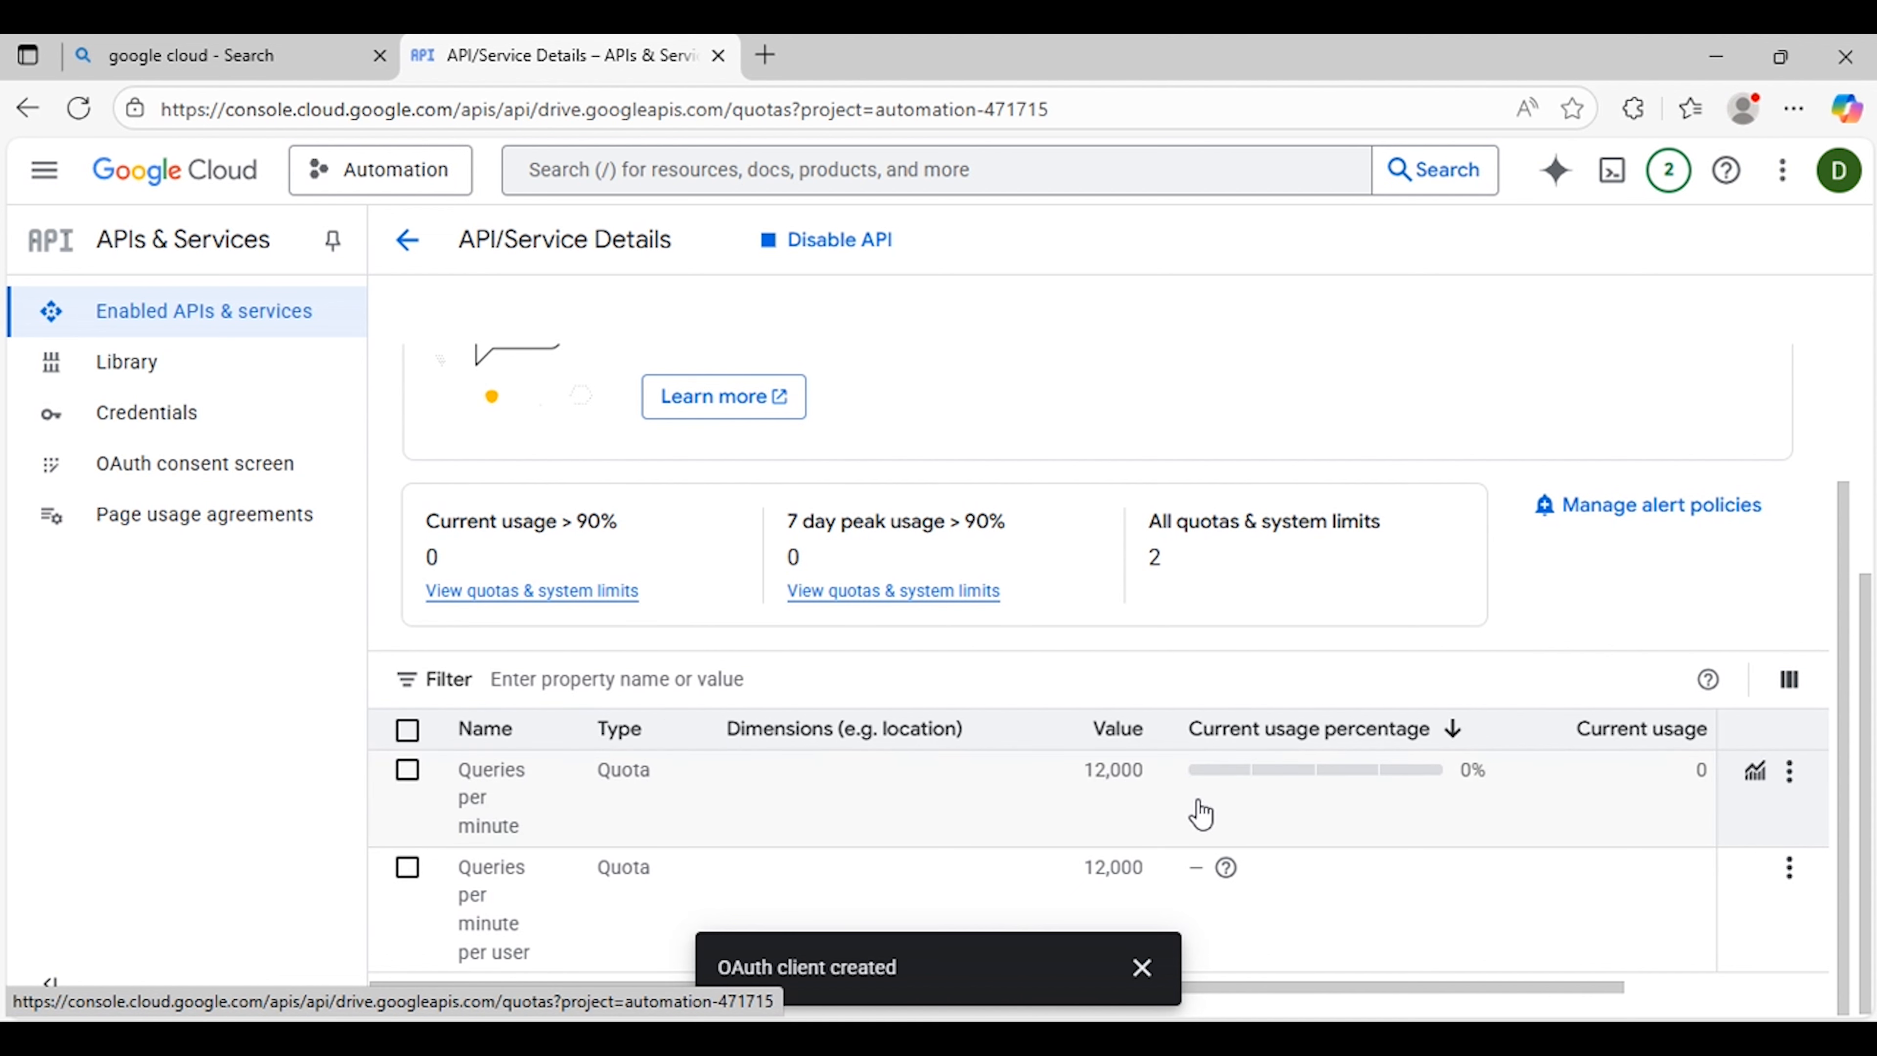
pyautogui.click(1142, 967)
pyautogui.scroll(5, 1212, 839)
pyautogui.scroll(-1, 1206, 819)
pyautogui.scroll(-5, 1109, 748)
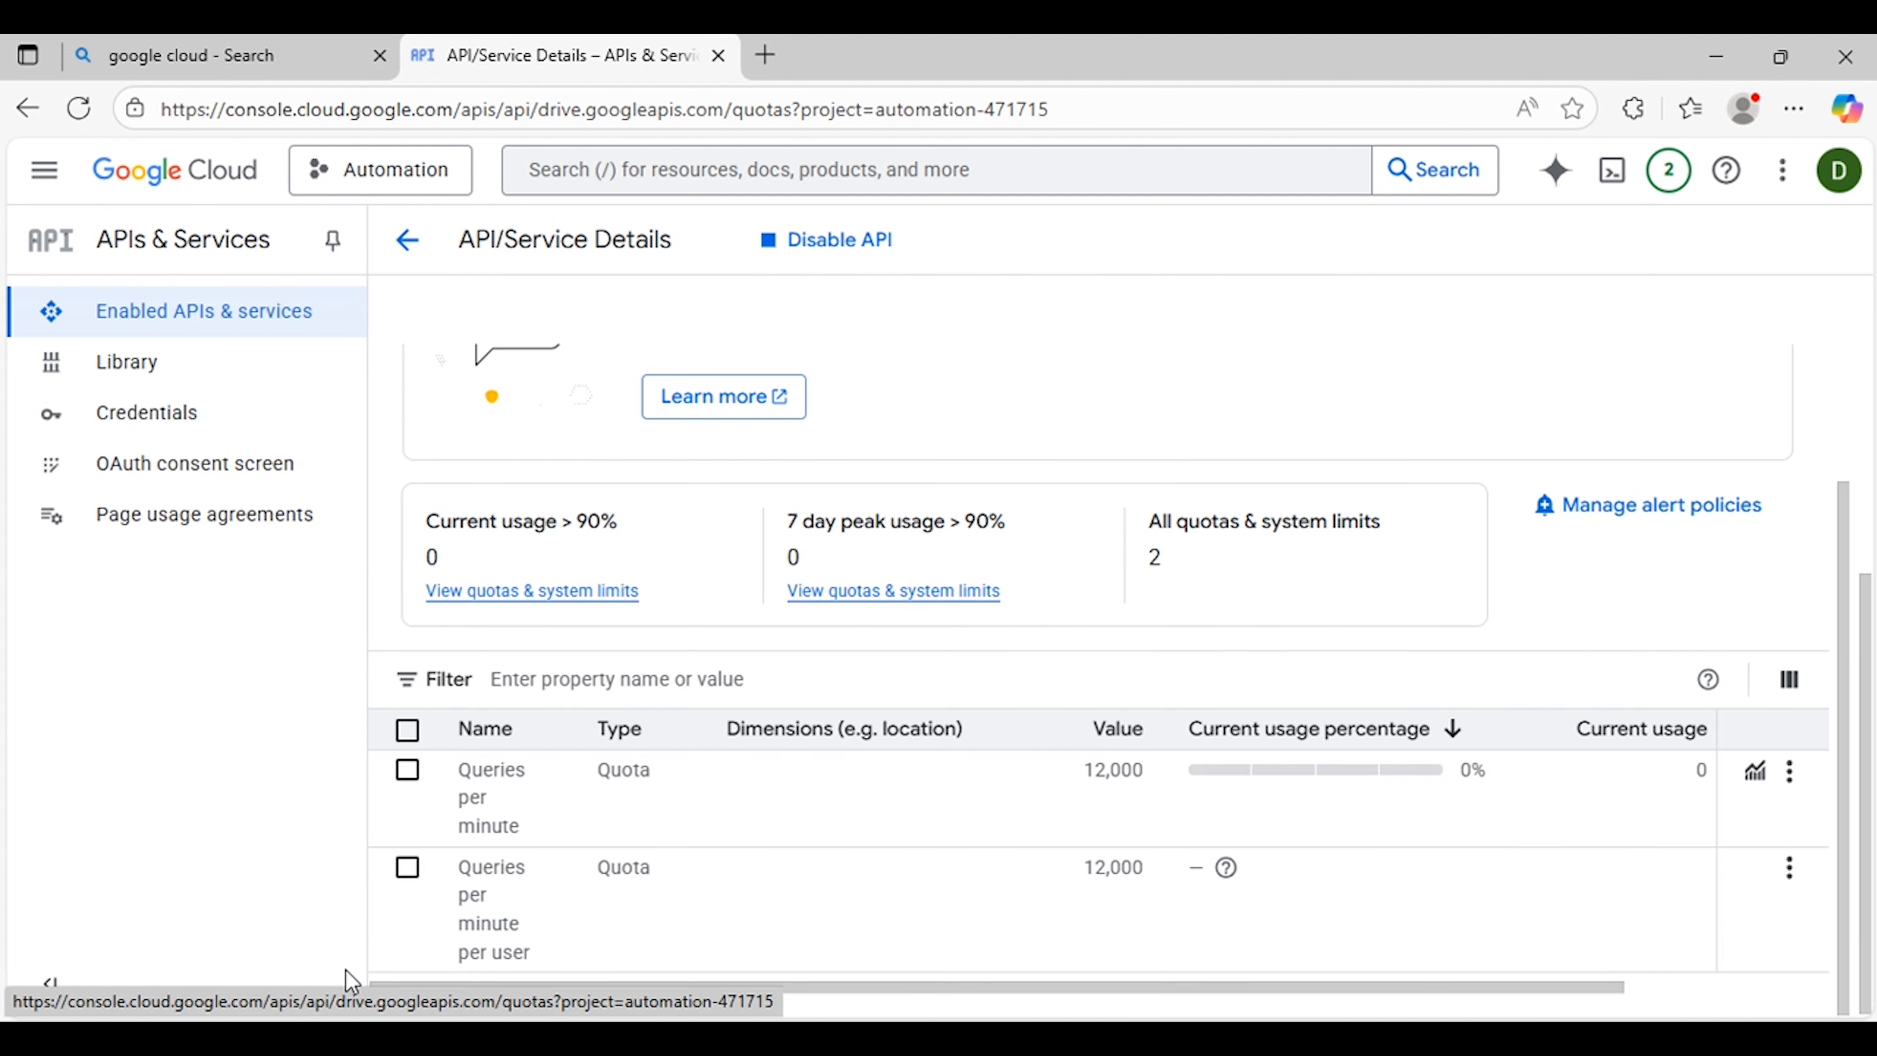
pyautogui.scroll(2, 1309, 887)
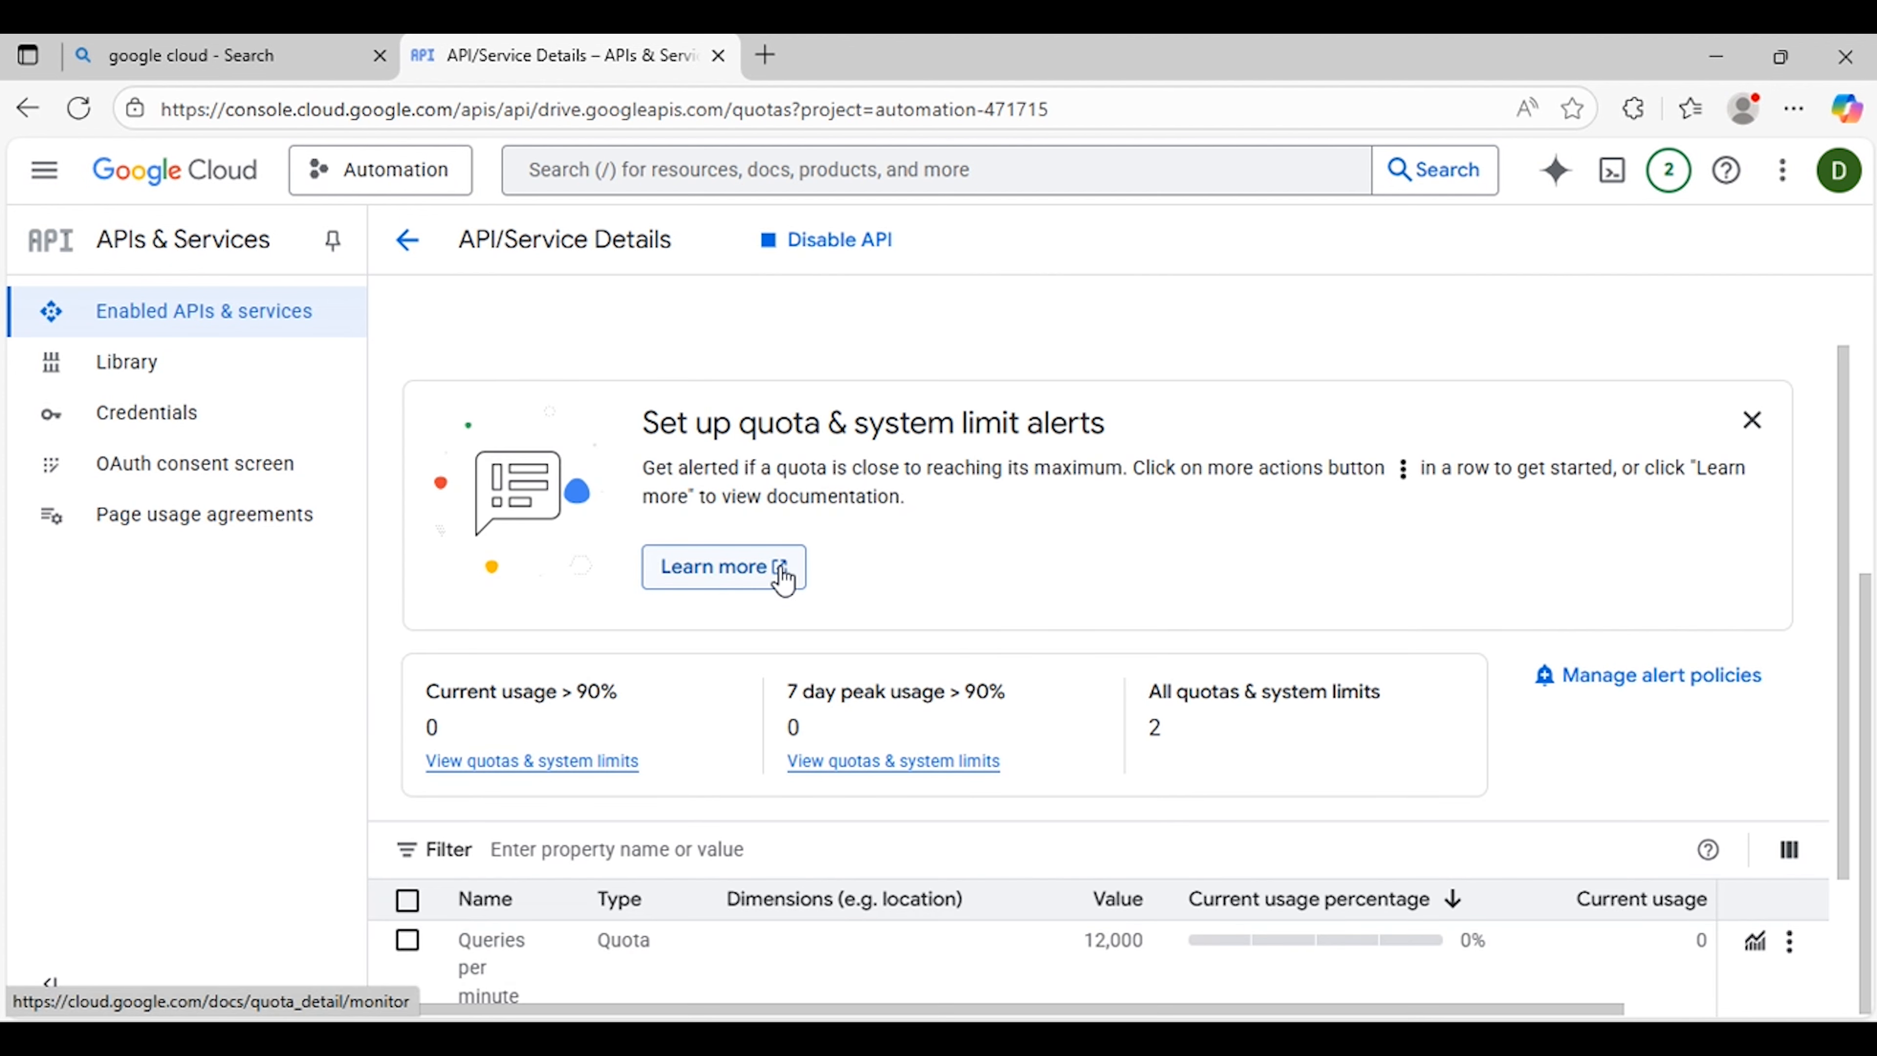
pyautogui.scroll(3, 850, 556)
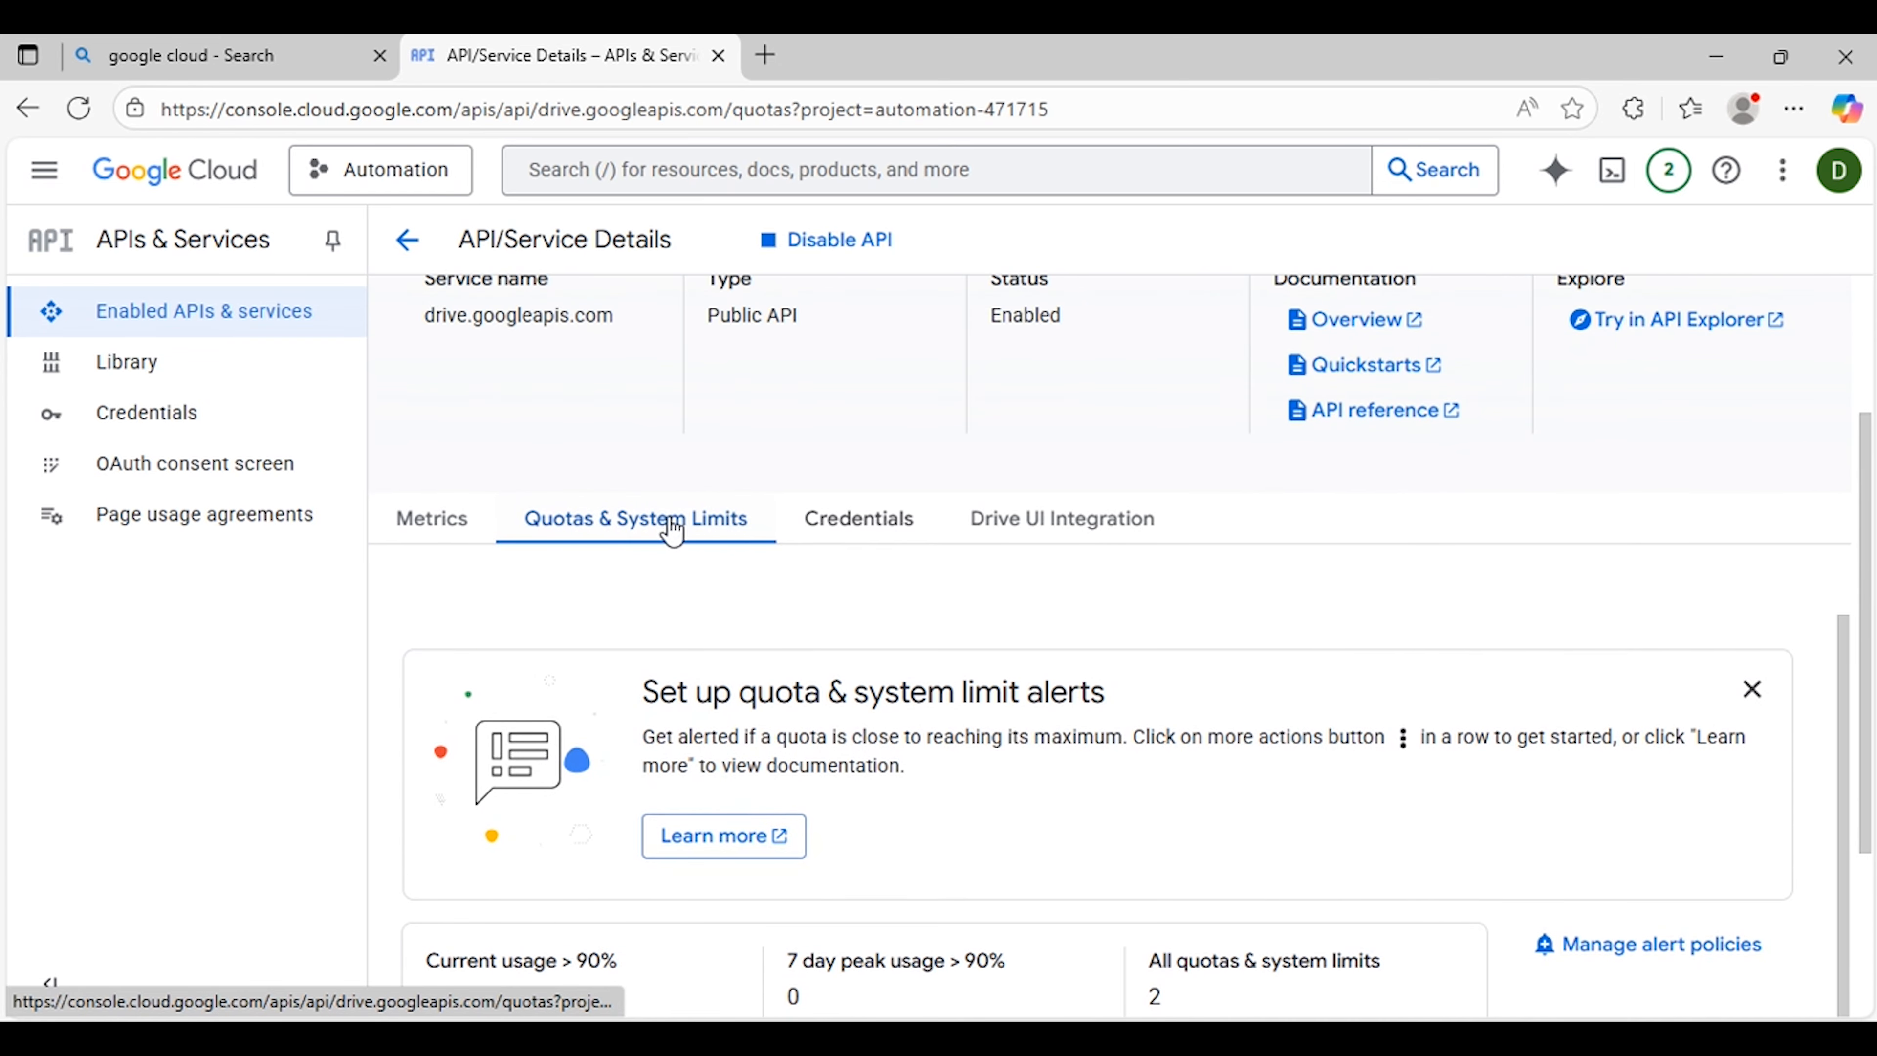
pyautogui.scroll(3, 732, 529)
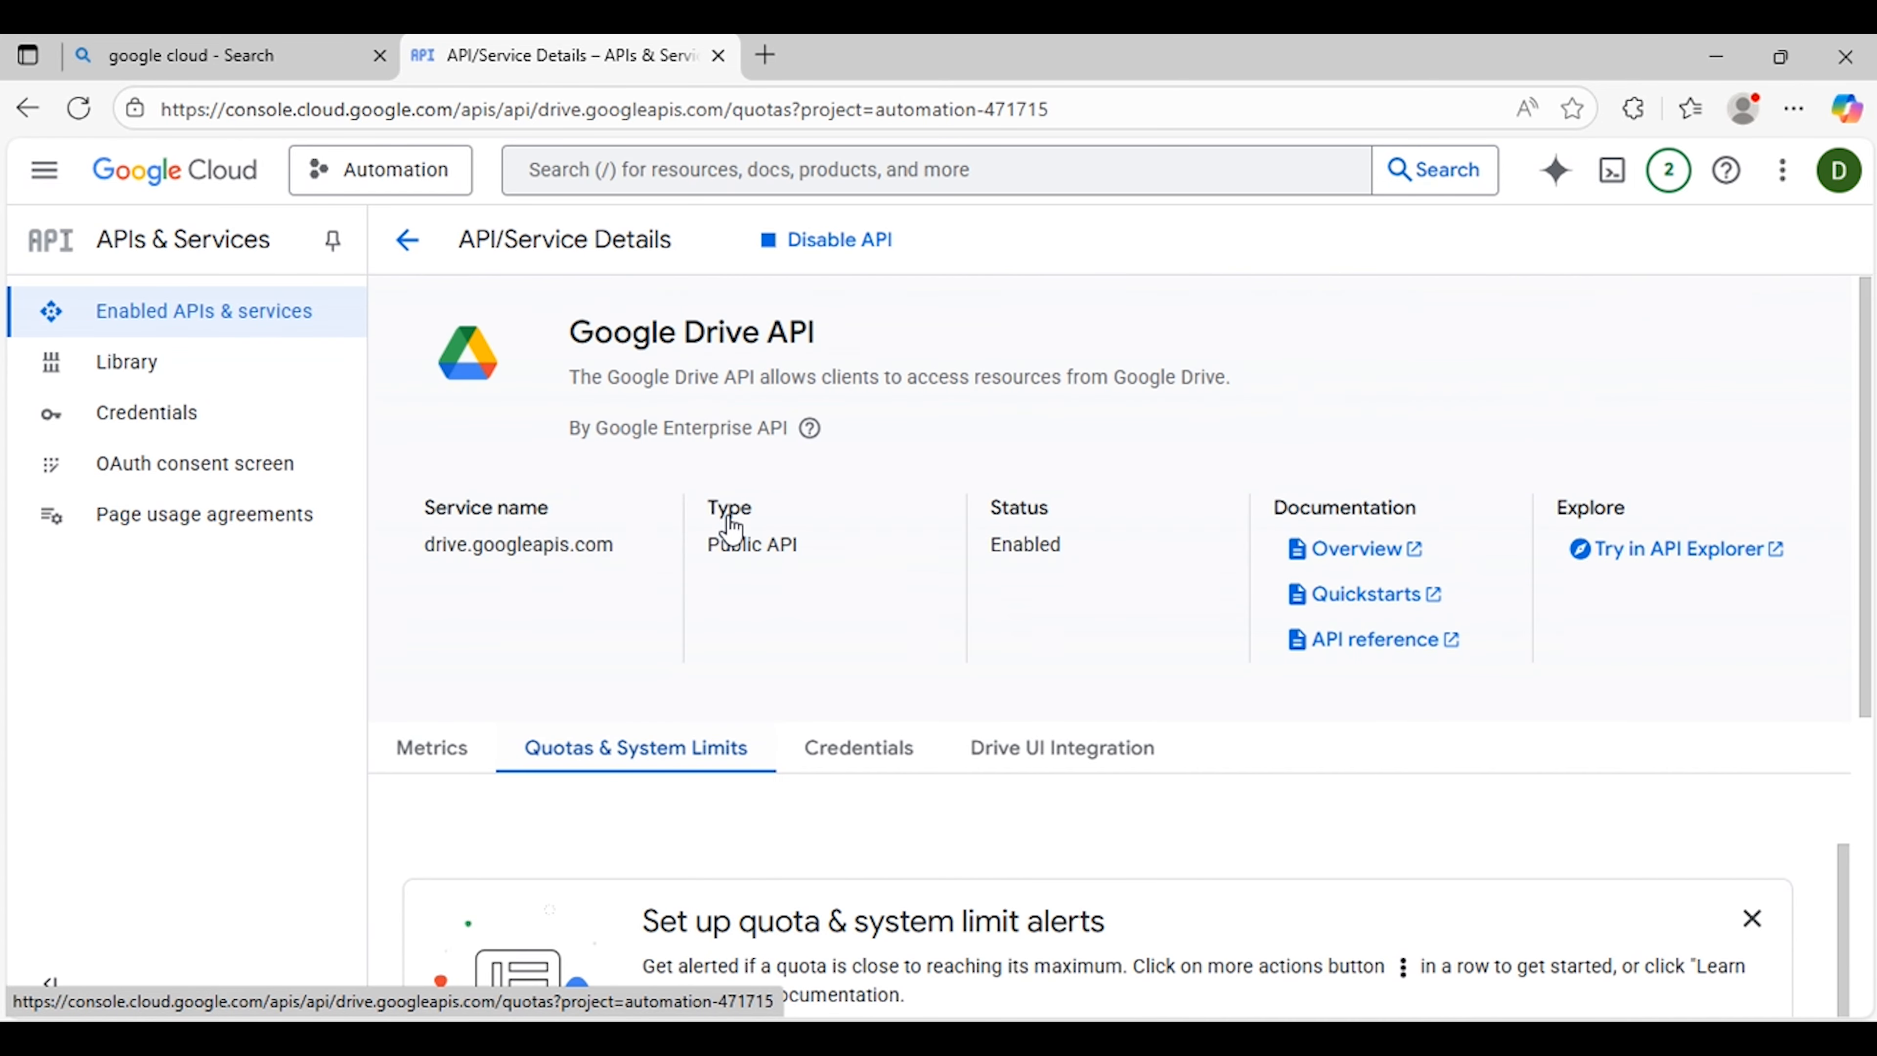
# Step: Go back to the APIs dashboard, search the console for google sheet api, and enable the Google Sheets API
pyautogui.click(407, 240)
pyautogui.click(813, 172)
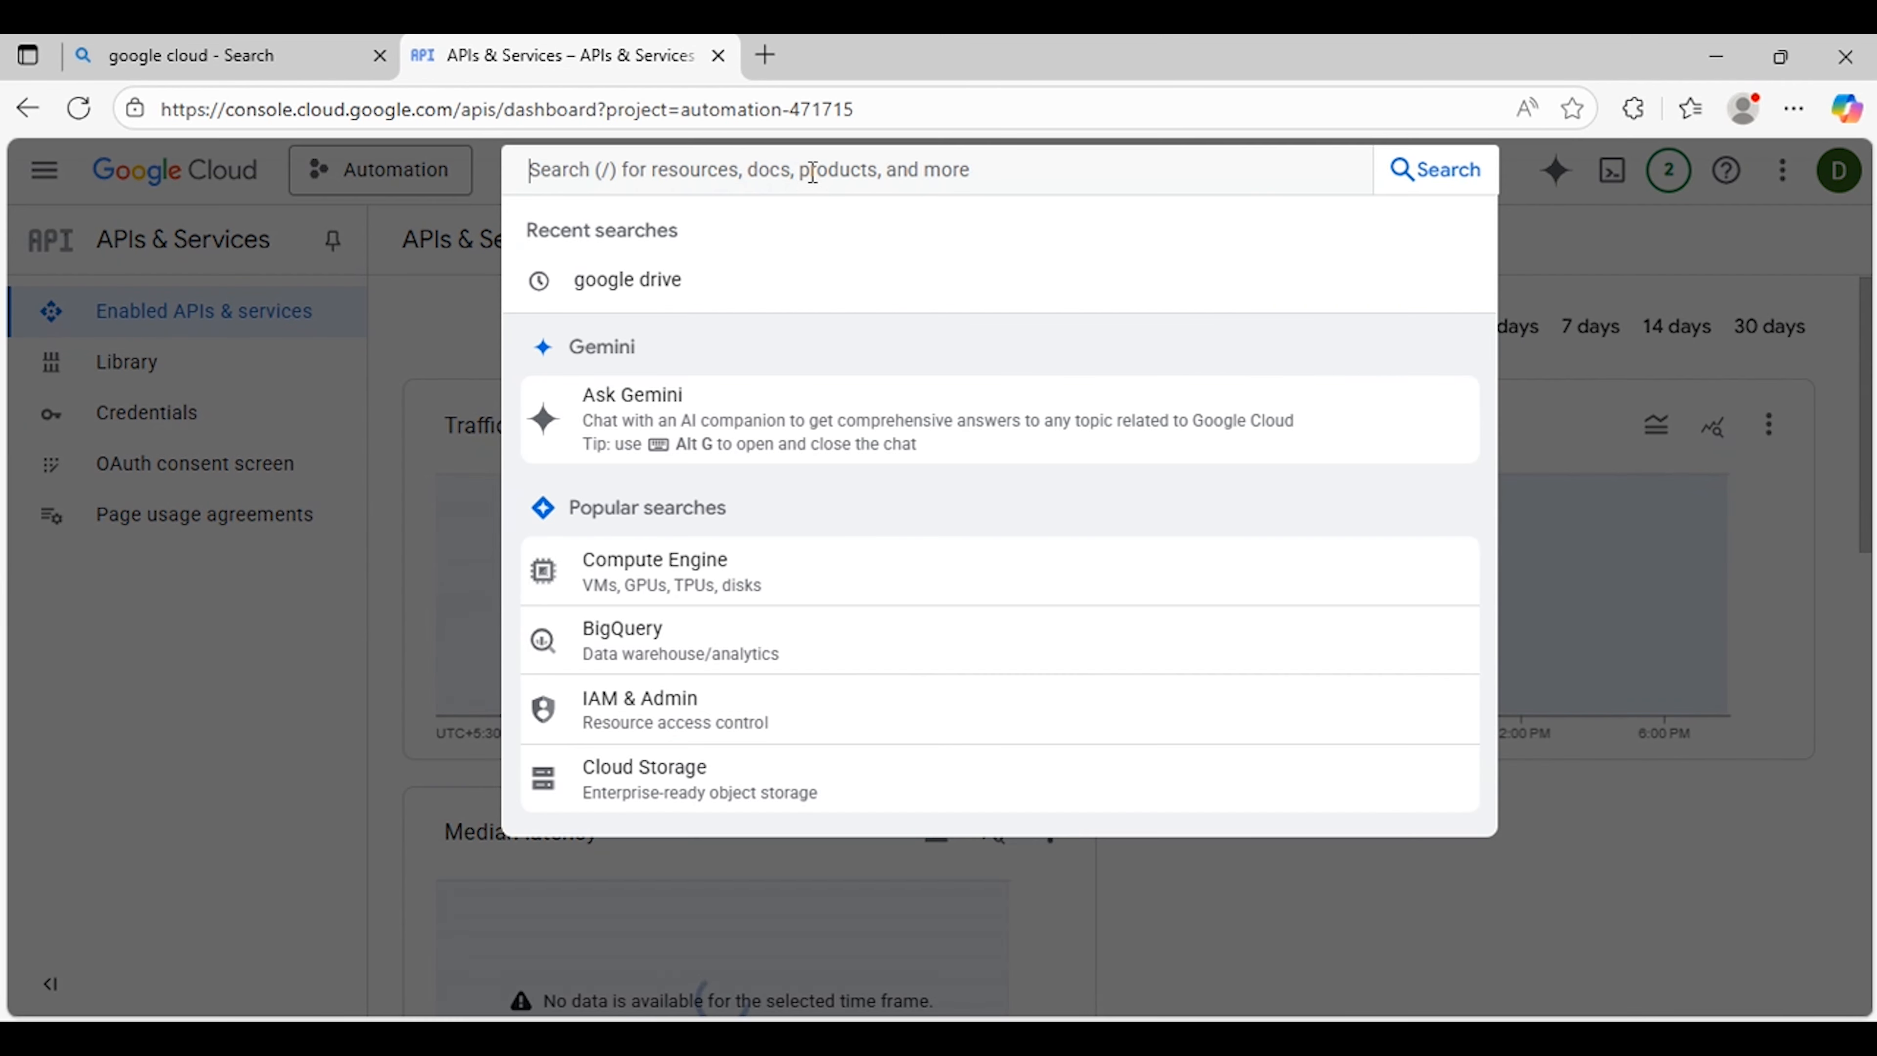
pyautogui.write('google sheet api')
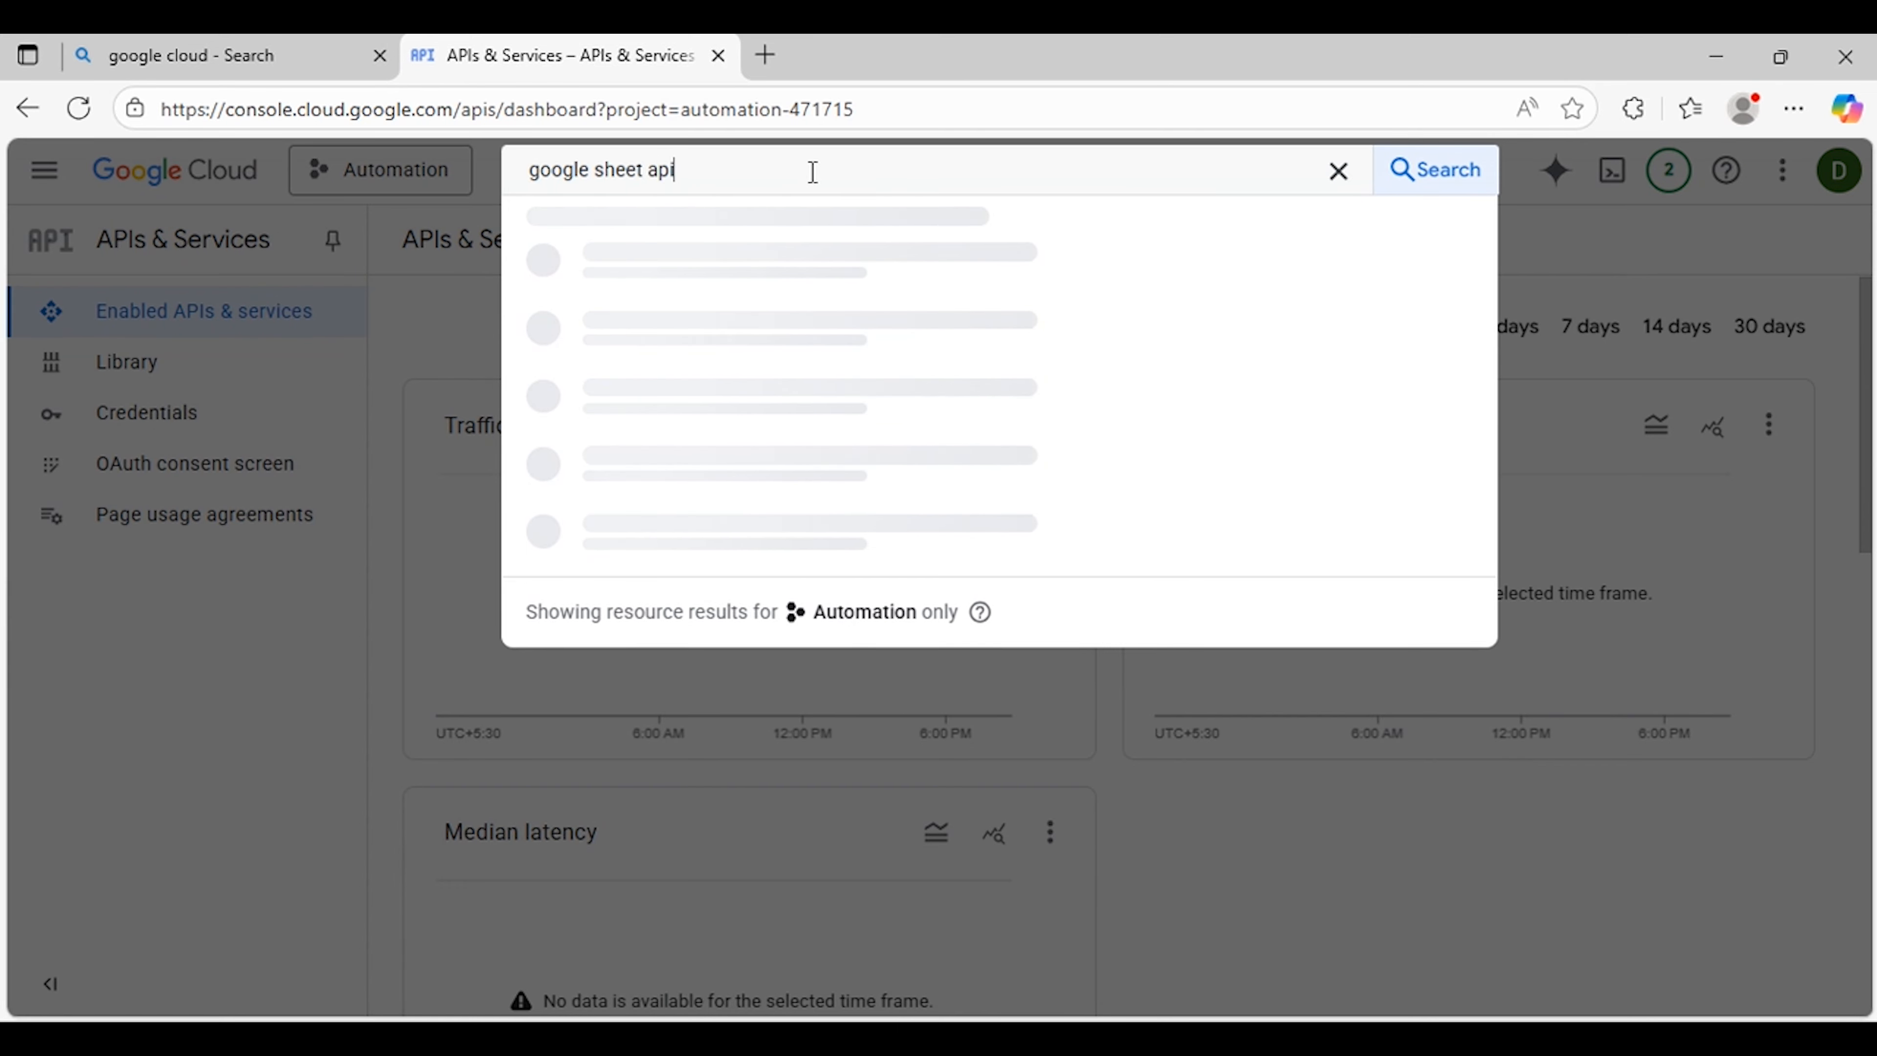
pyautogui.press('Return')
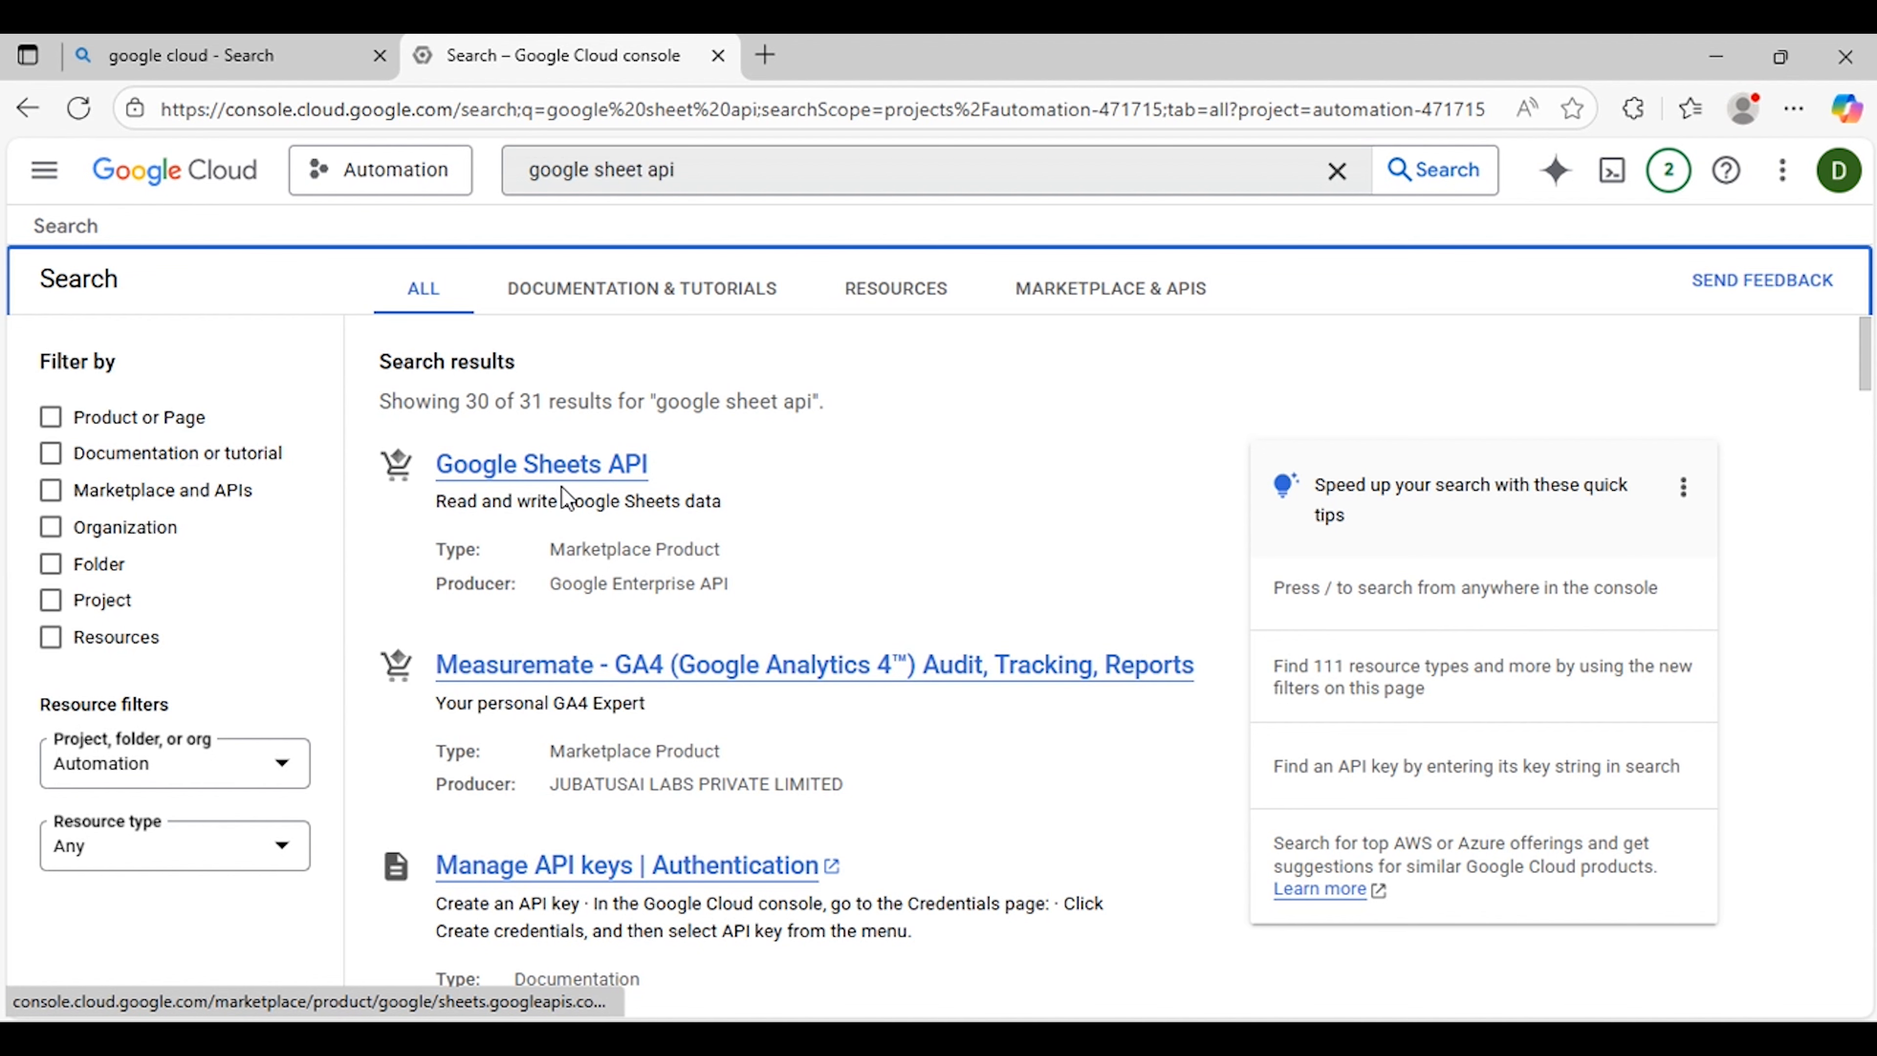
pyautogui.scroll(-3, 752, 506)
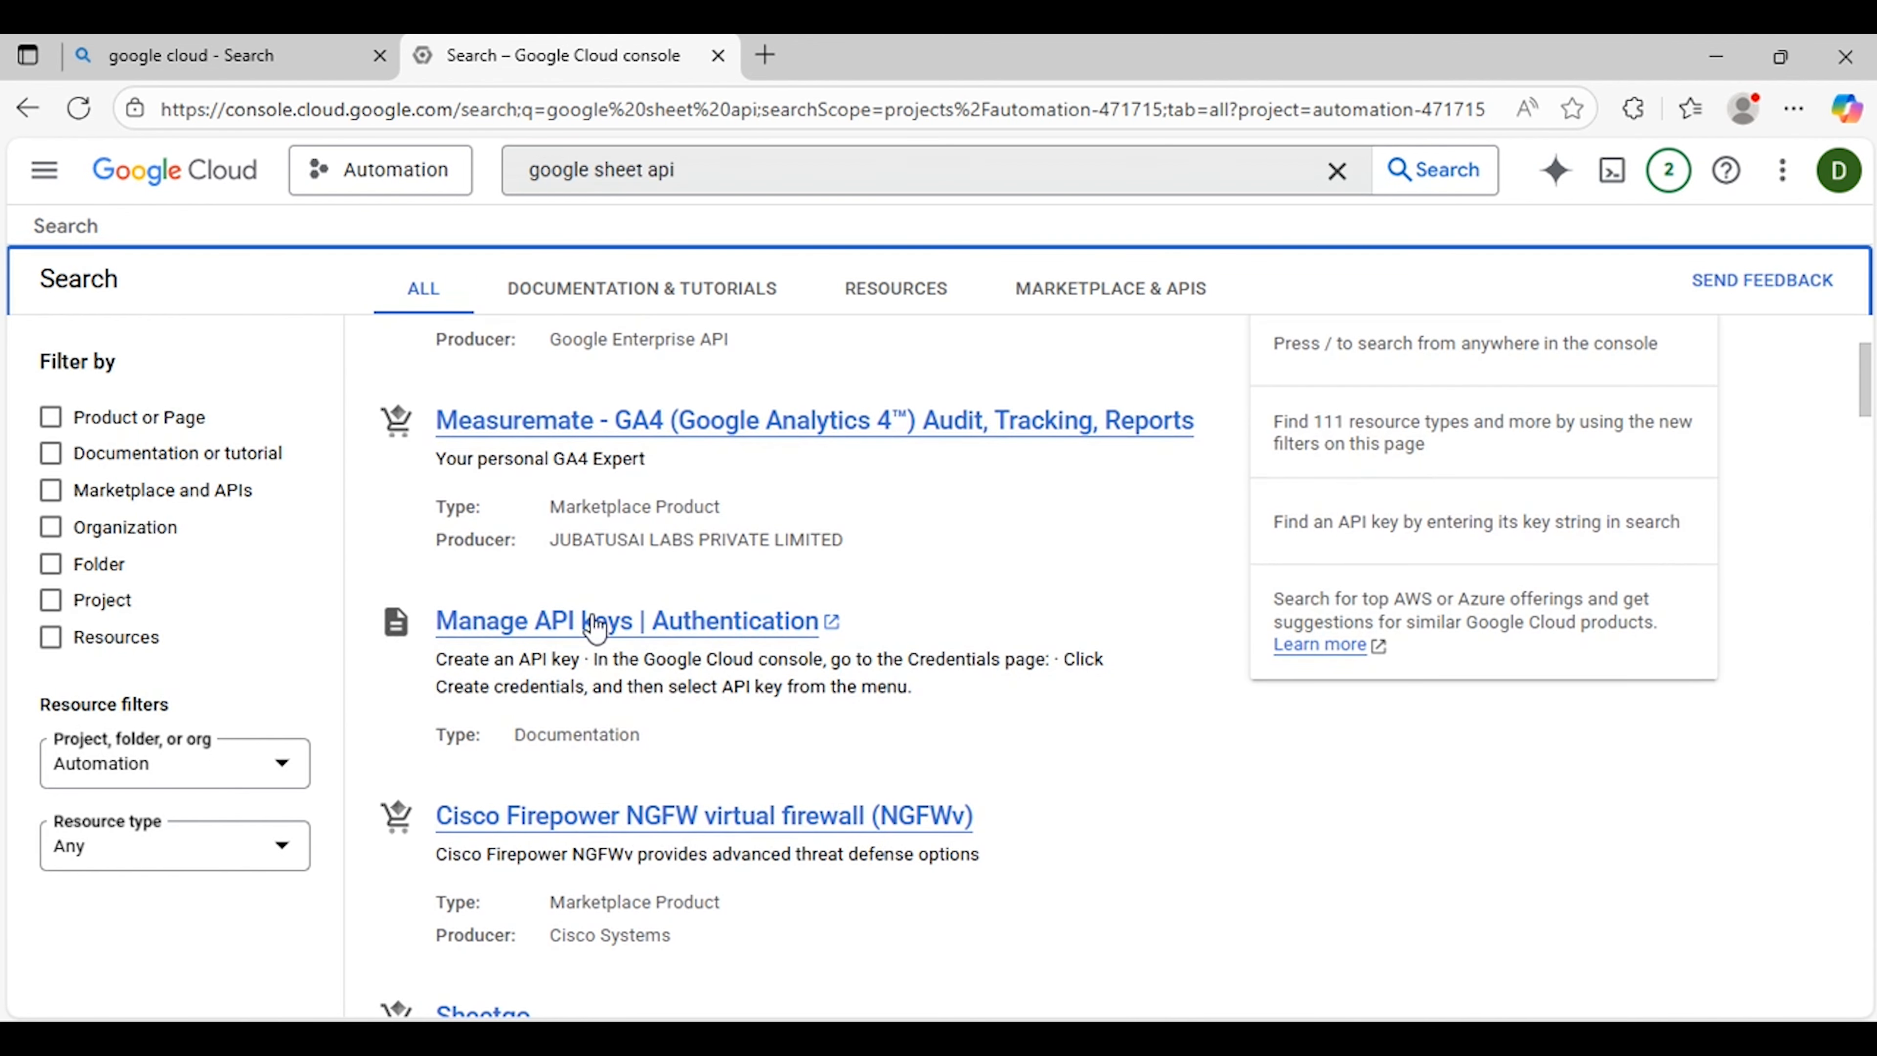
pyautogui.scroll(3, 721, 841)
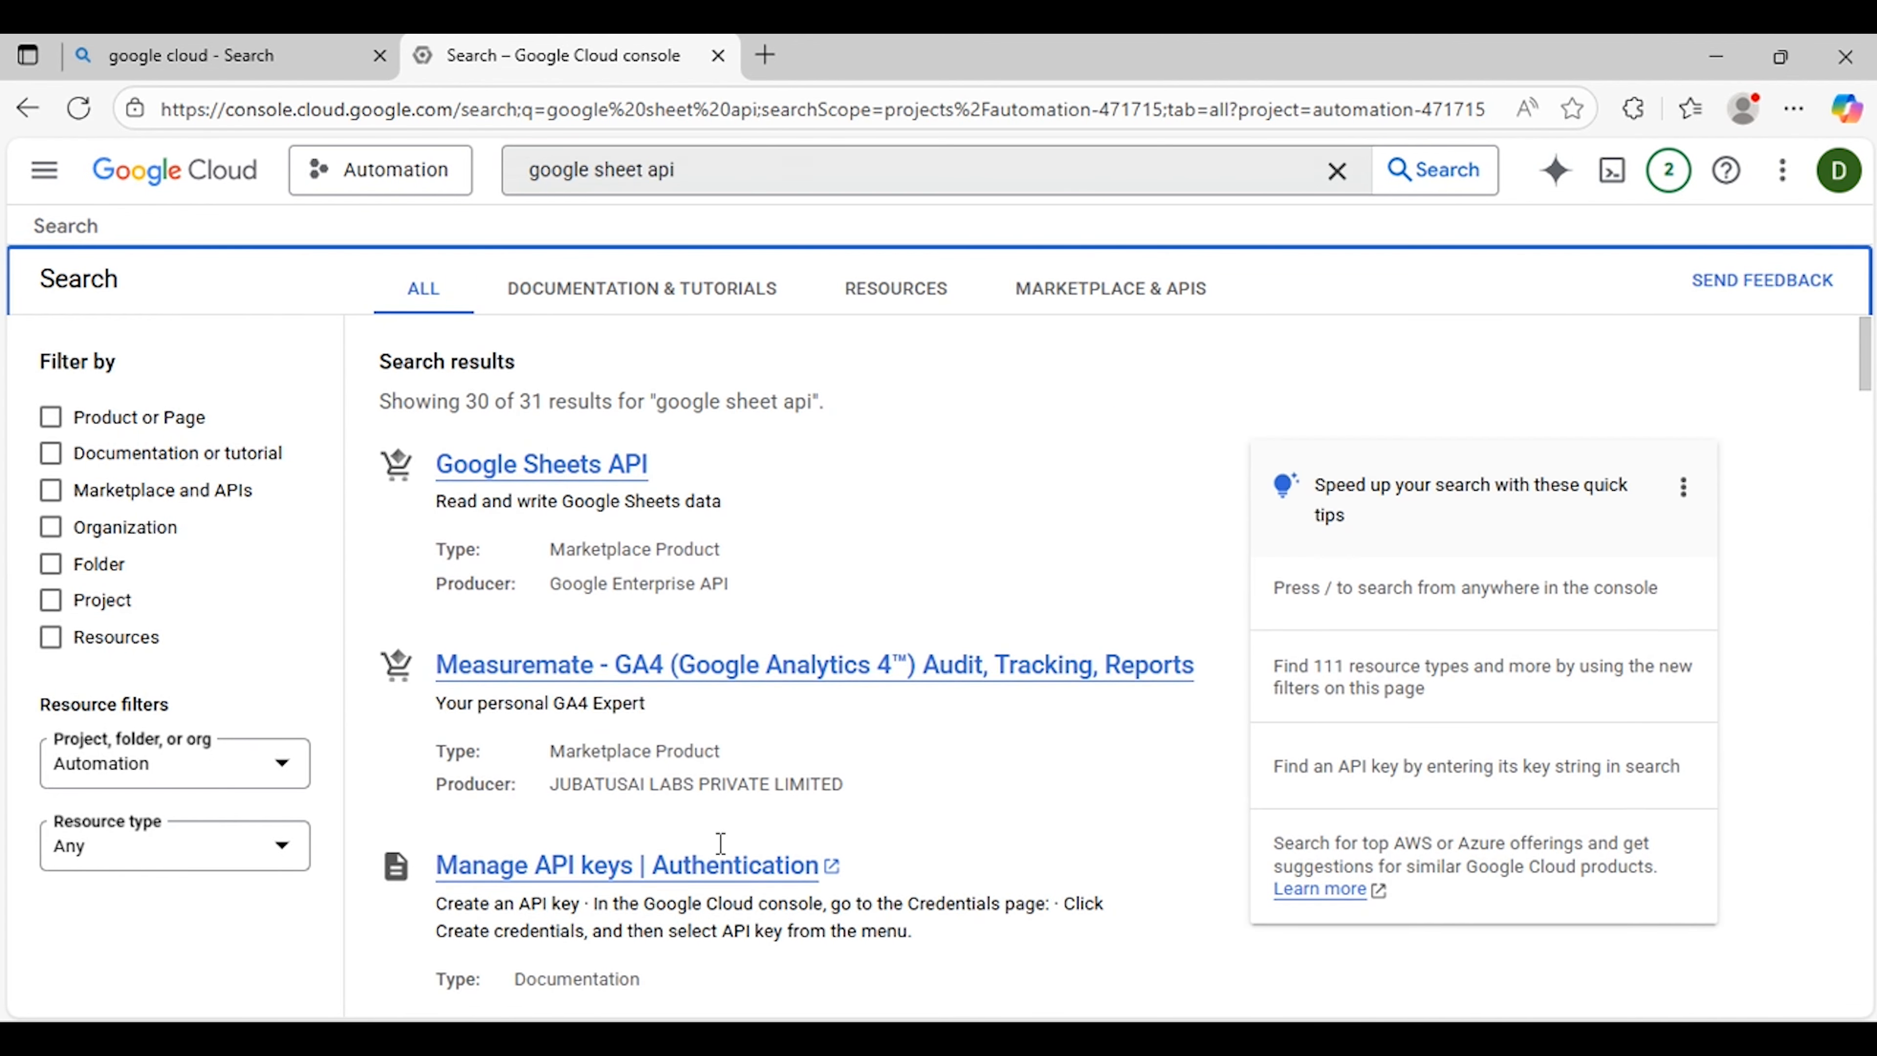
pyautogui.click(509, 466)
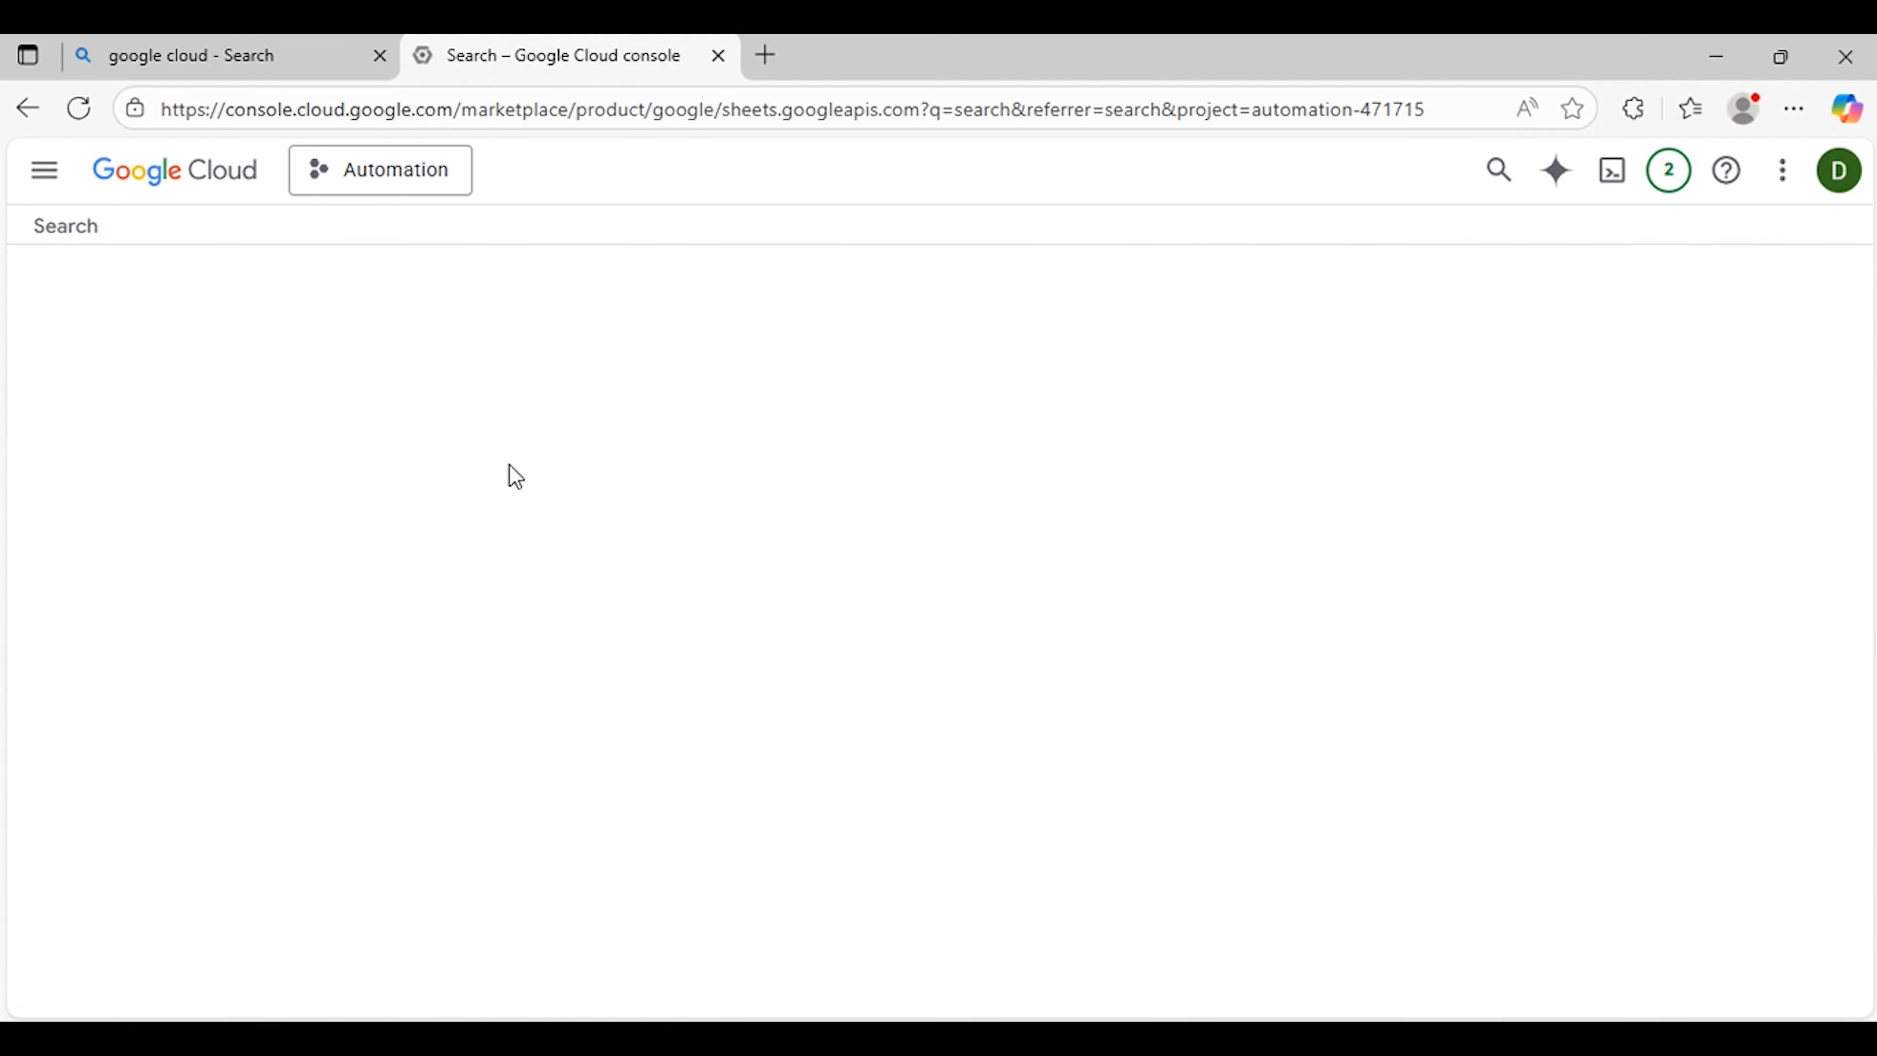
pyautogui.click(325, 547)
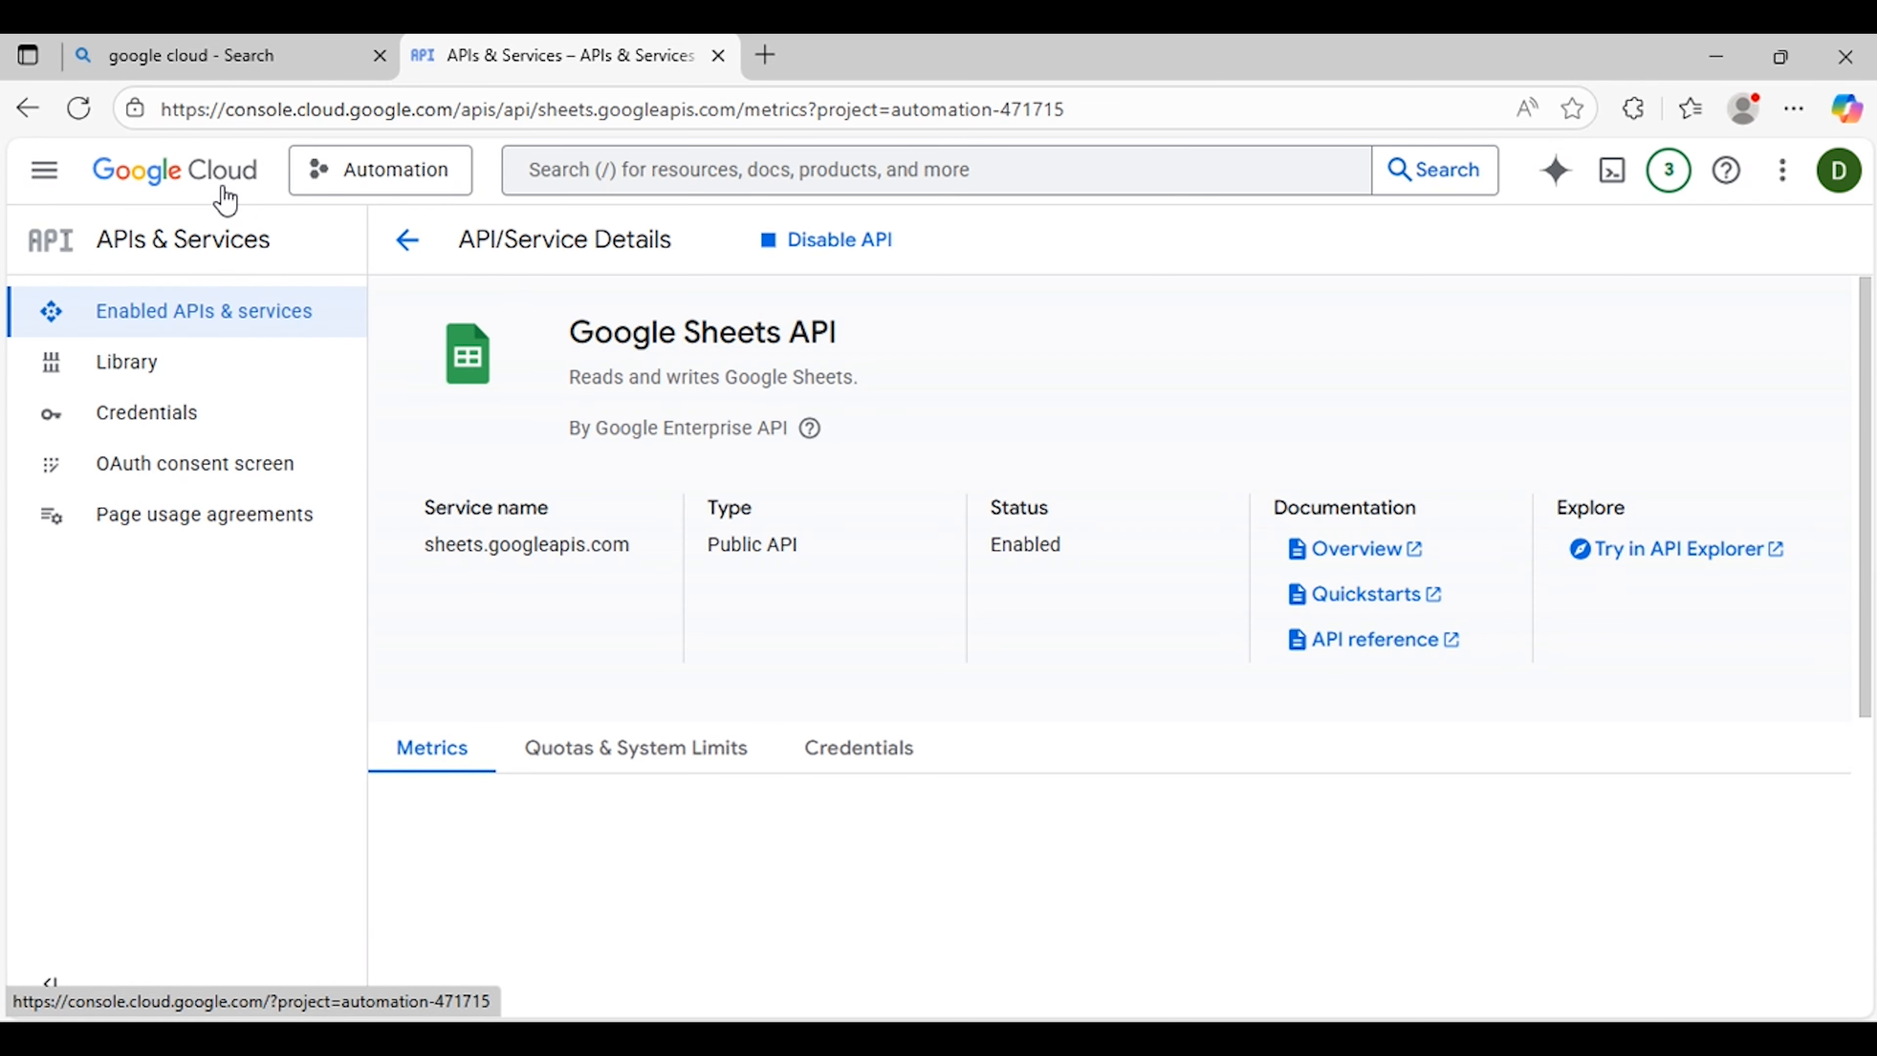
# Step: Return to the APIs dashboard, search for google calendar, and enable the Google Calendar API
pyautogui.click(413, 251)
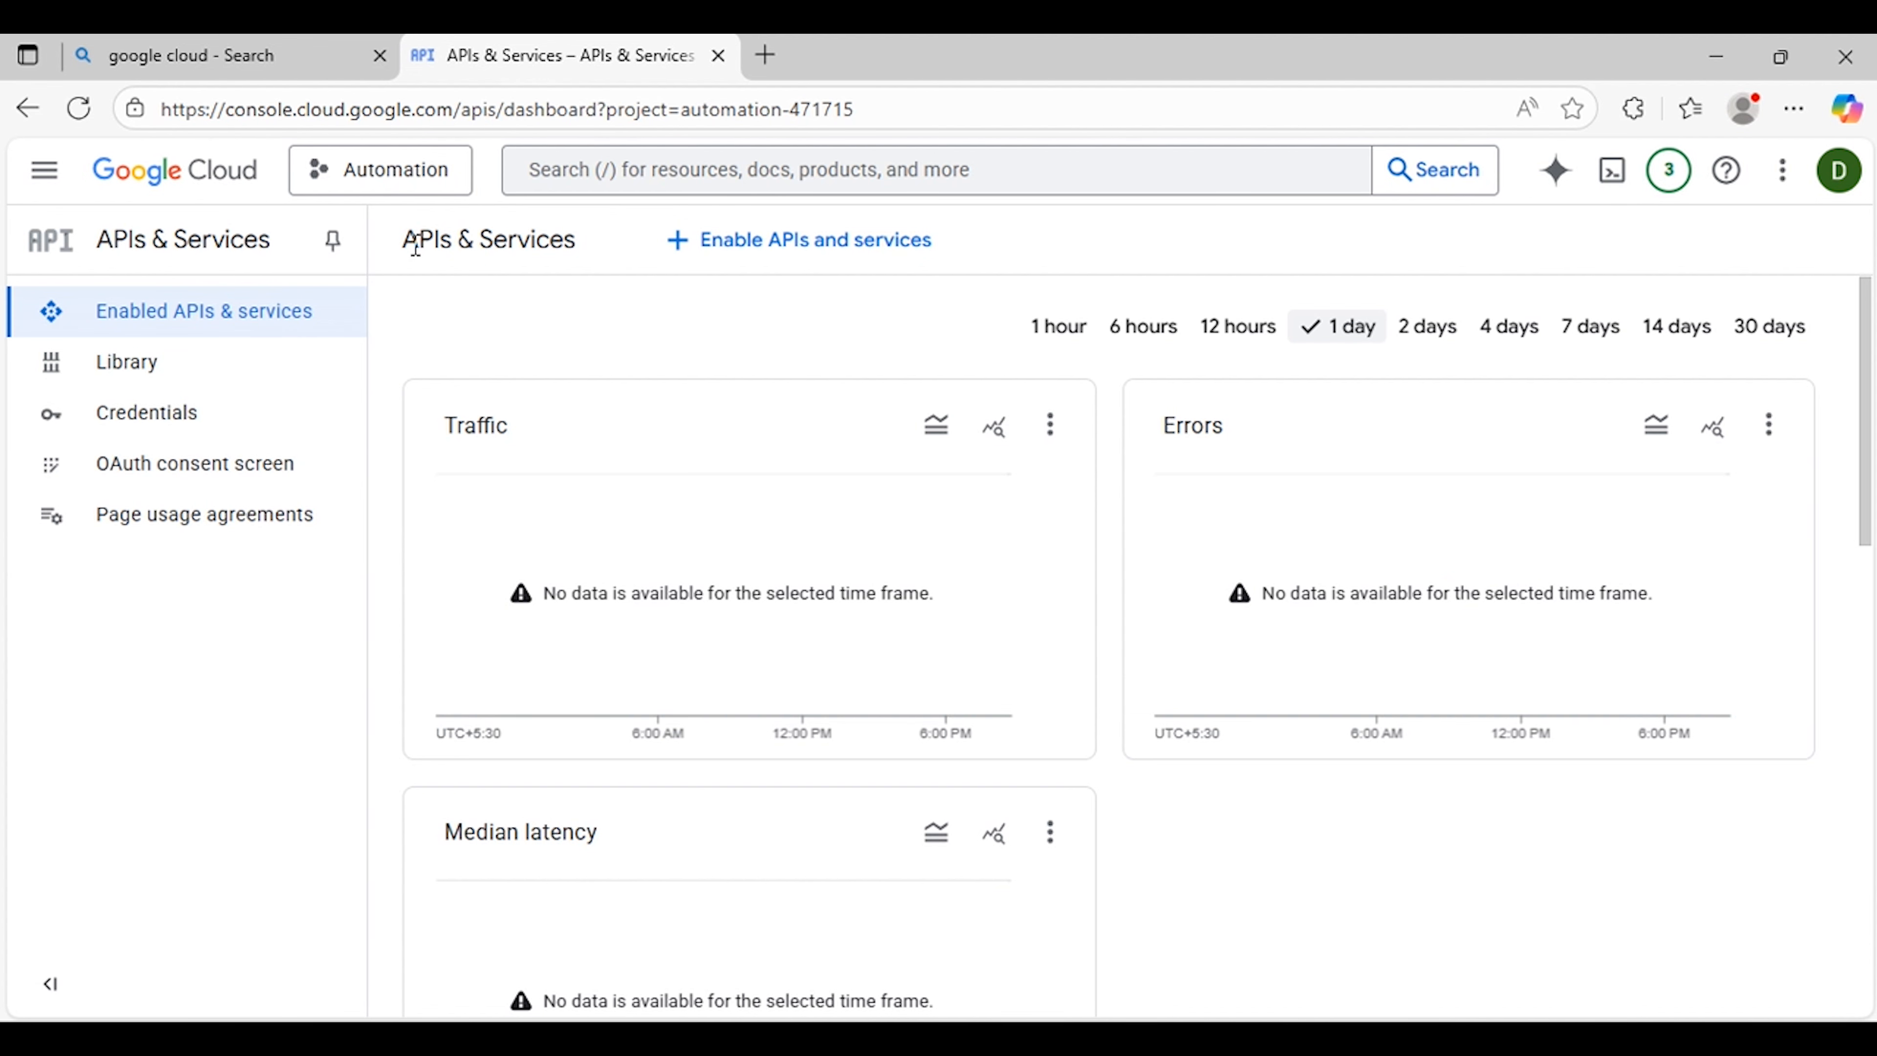
pyautogui.click(732, 169)
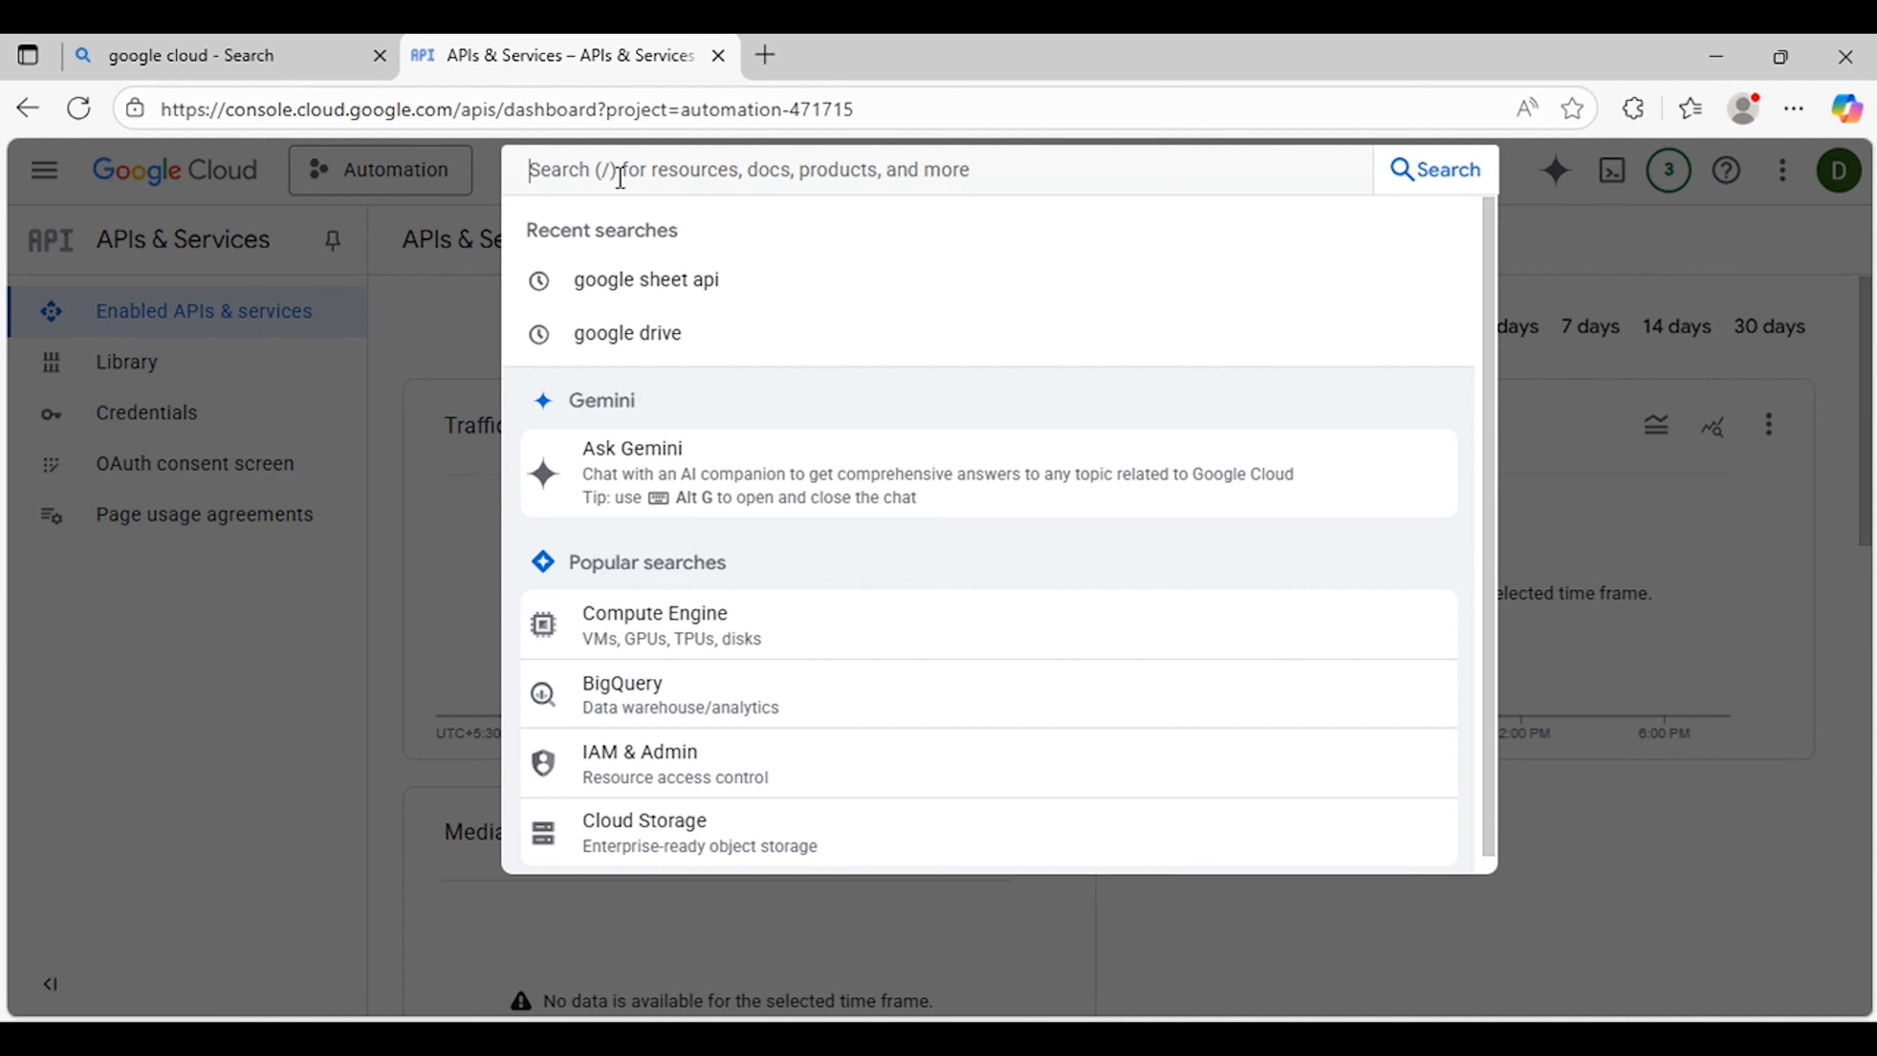
pyautogui.write('google a')
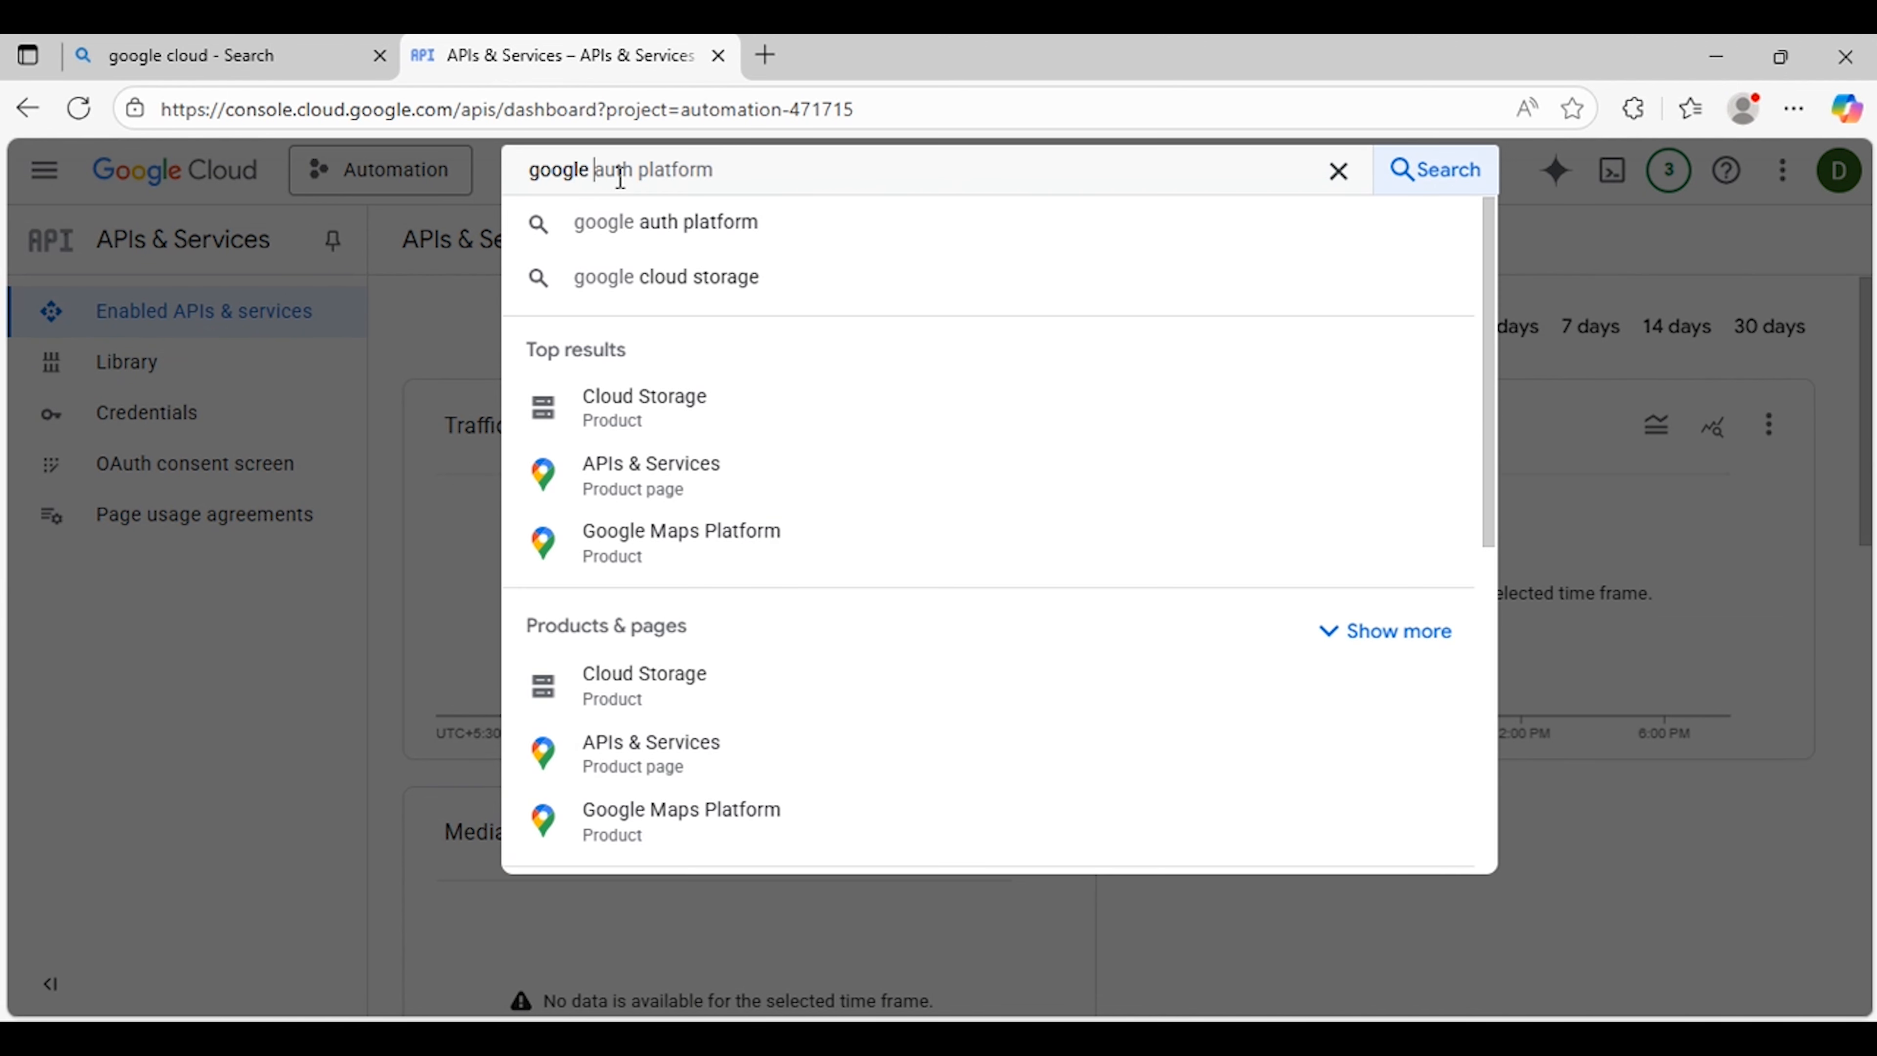
pyautogui.press('BackSpace')
pyautogui.write('calenda')
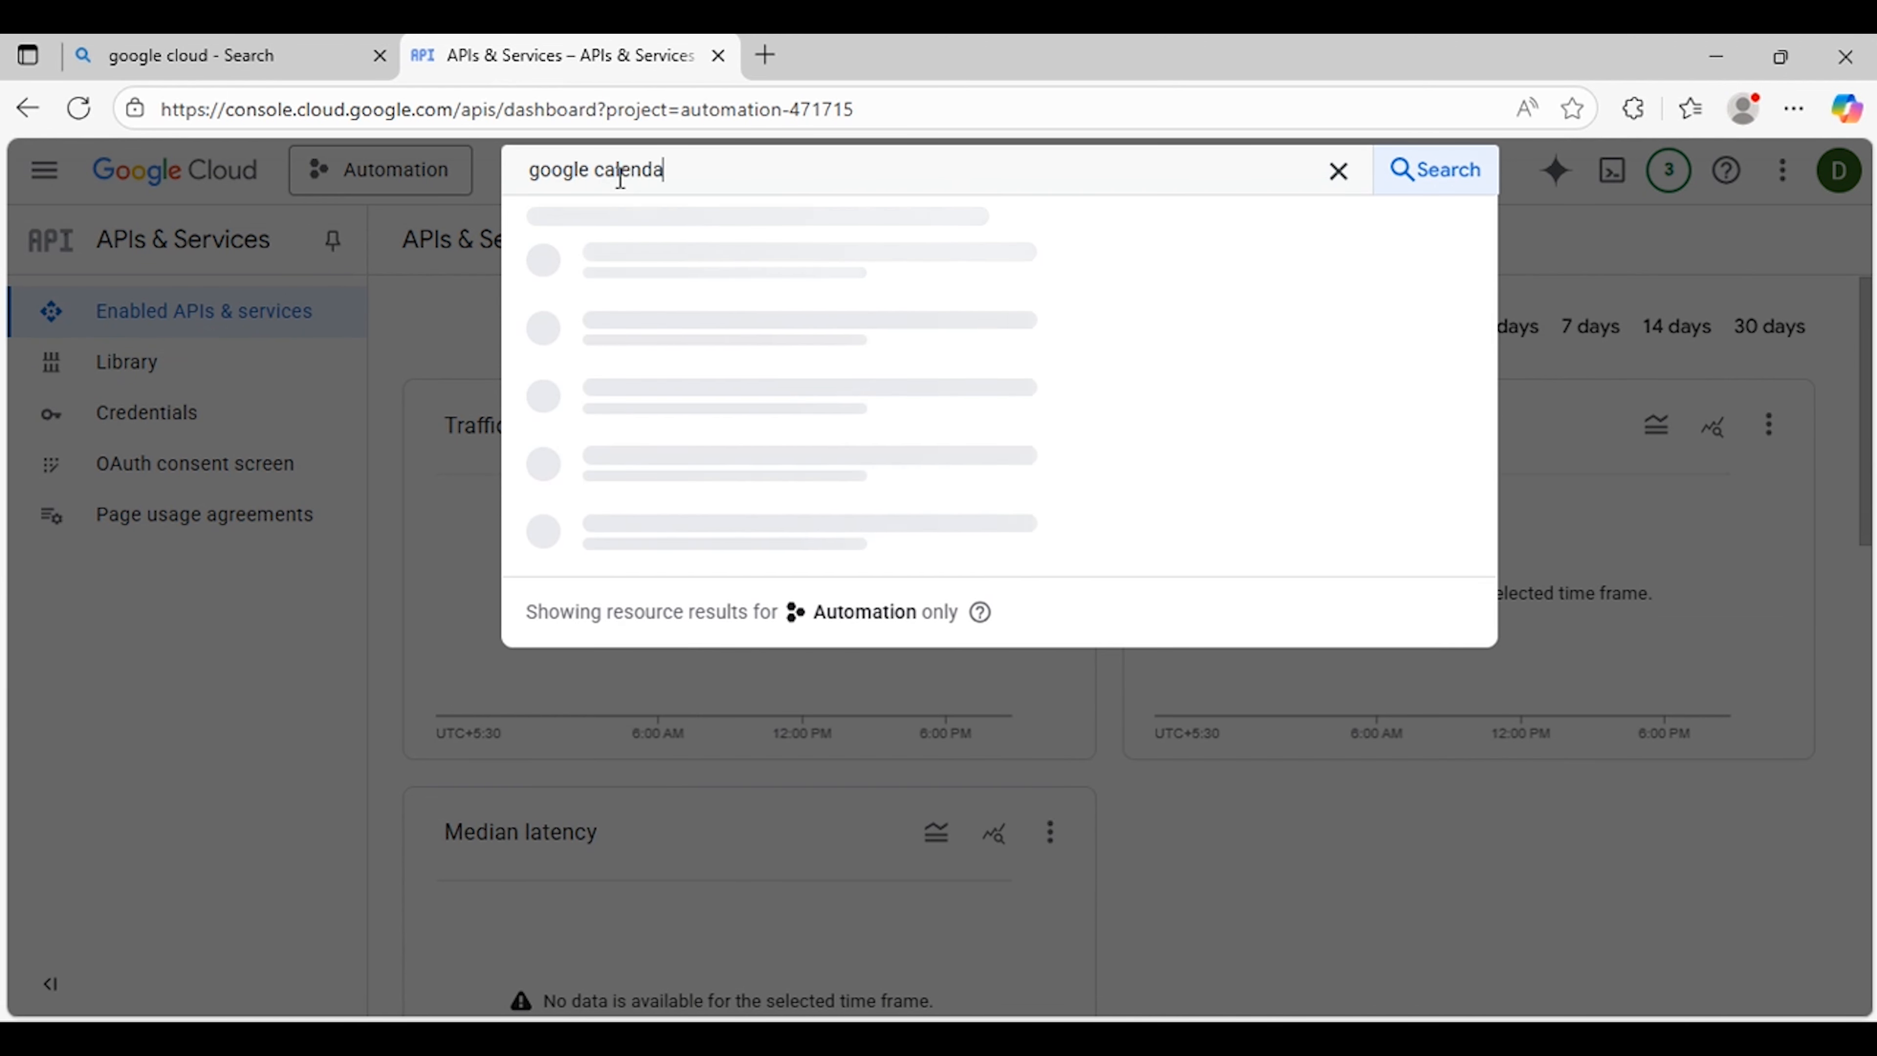
pyautogui.write('r')
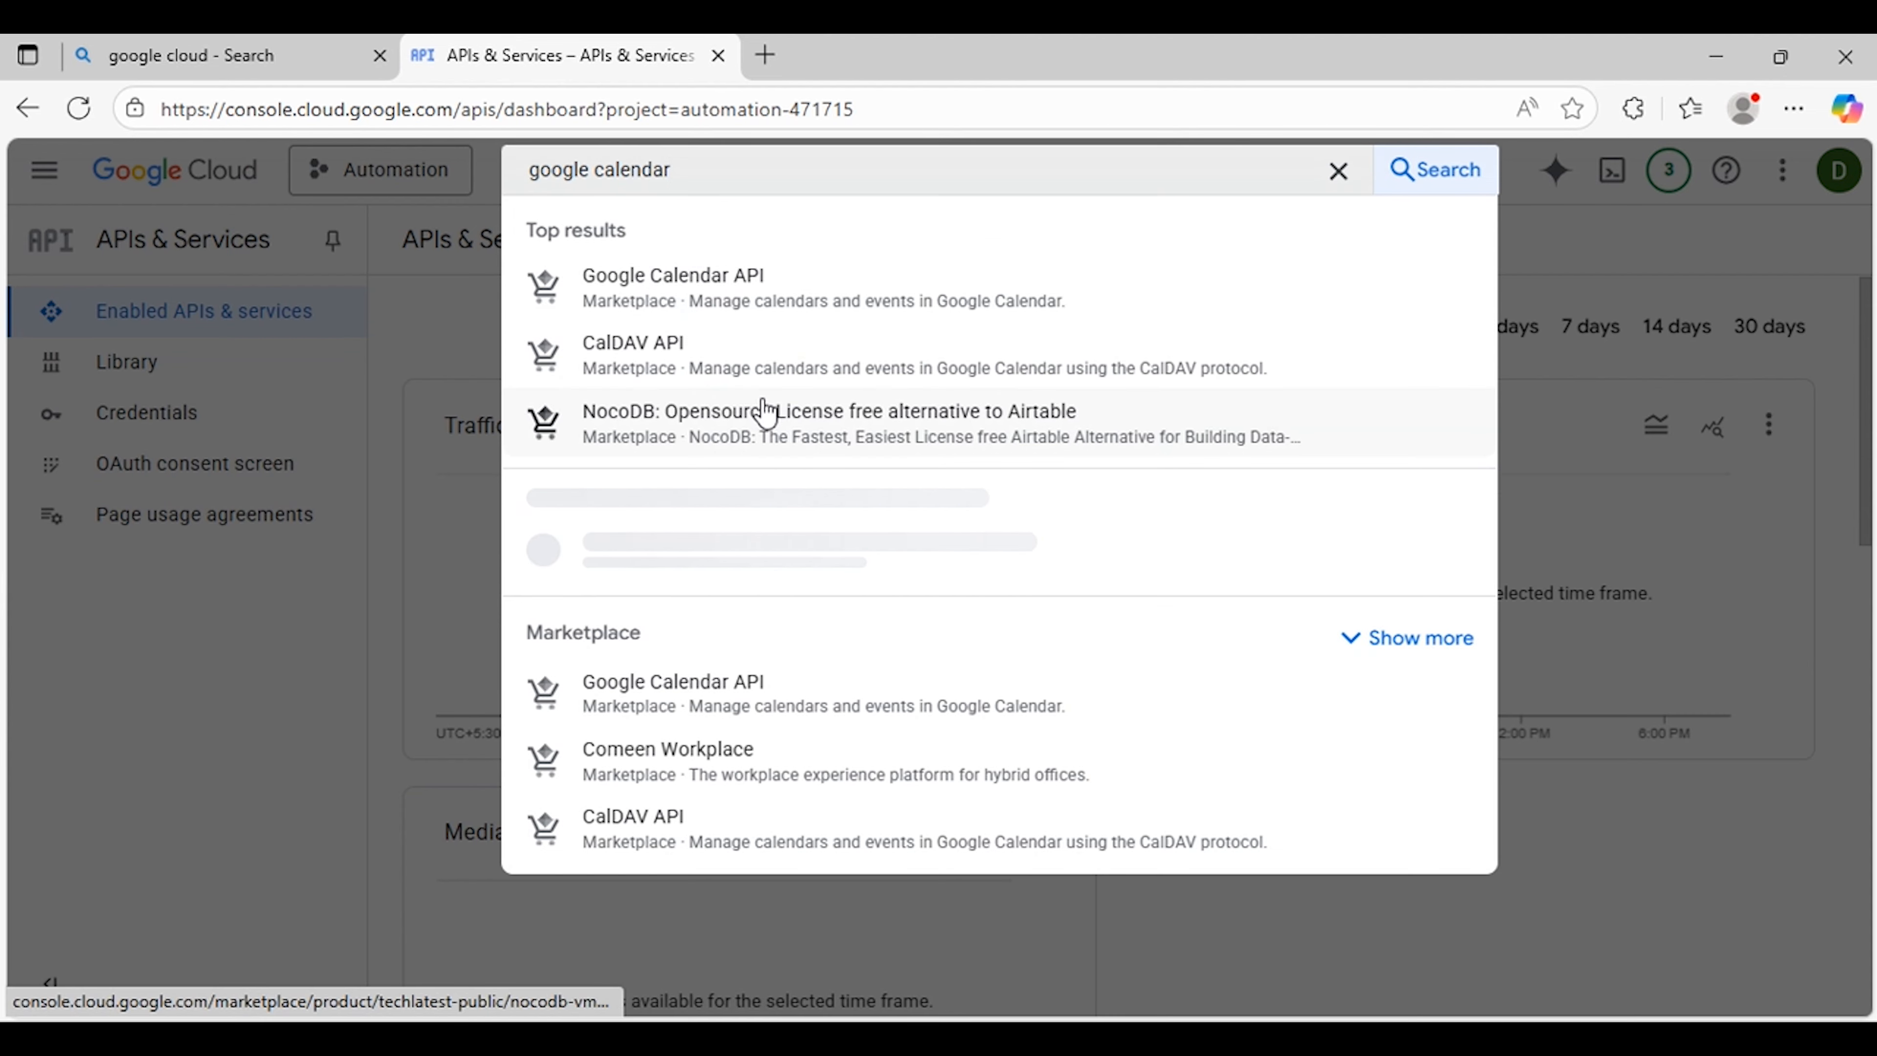
pyautogui.click(766, 292)
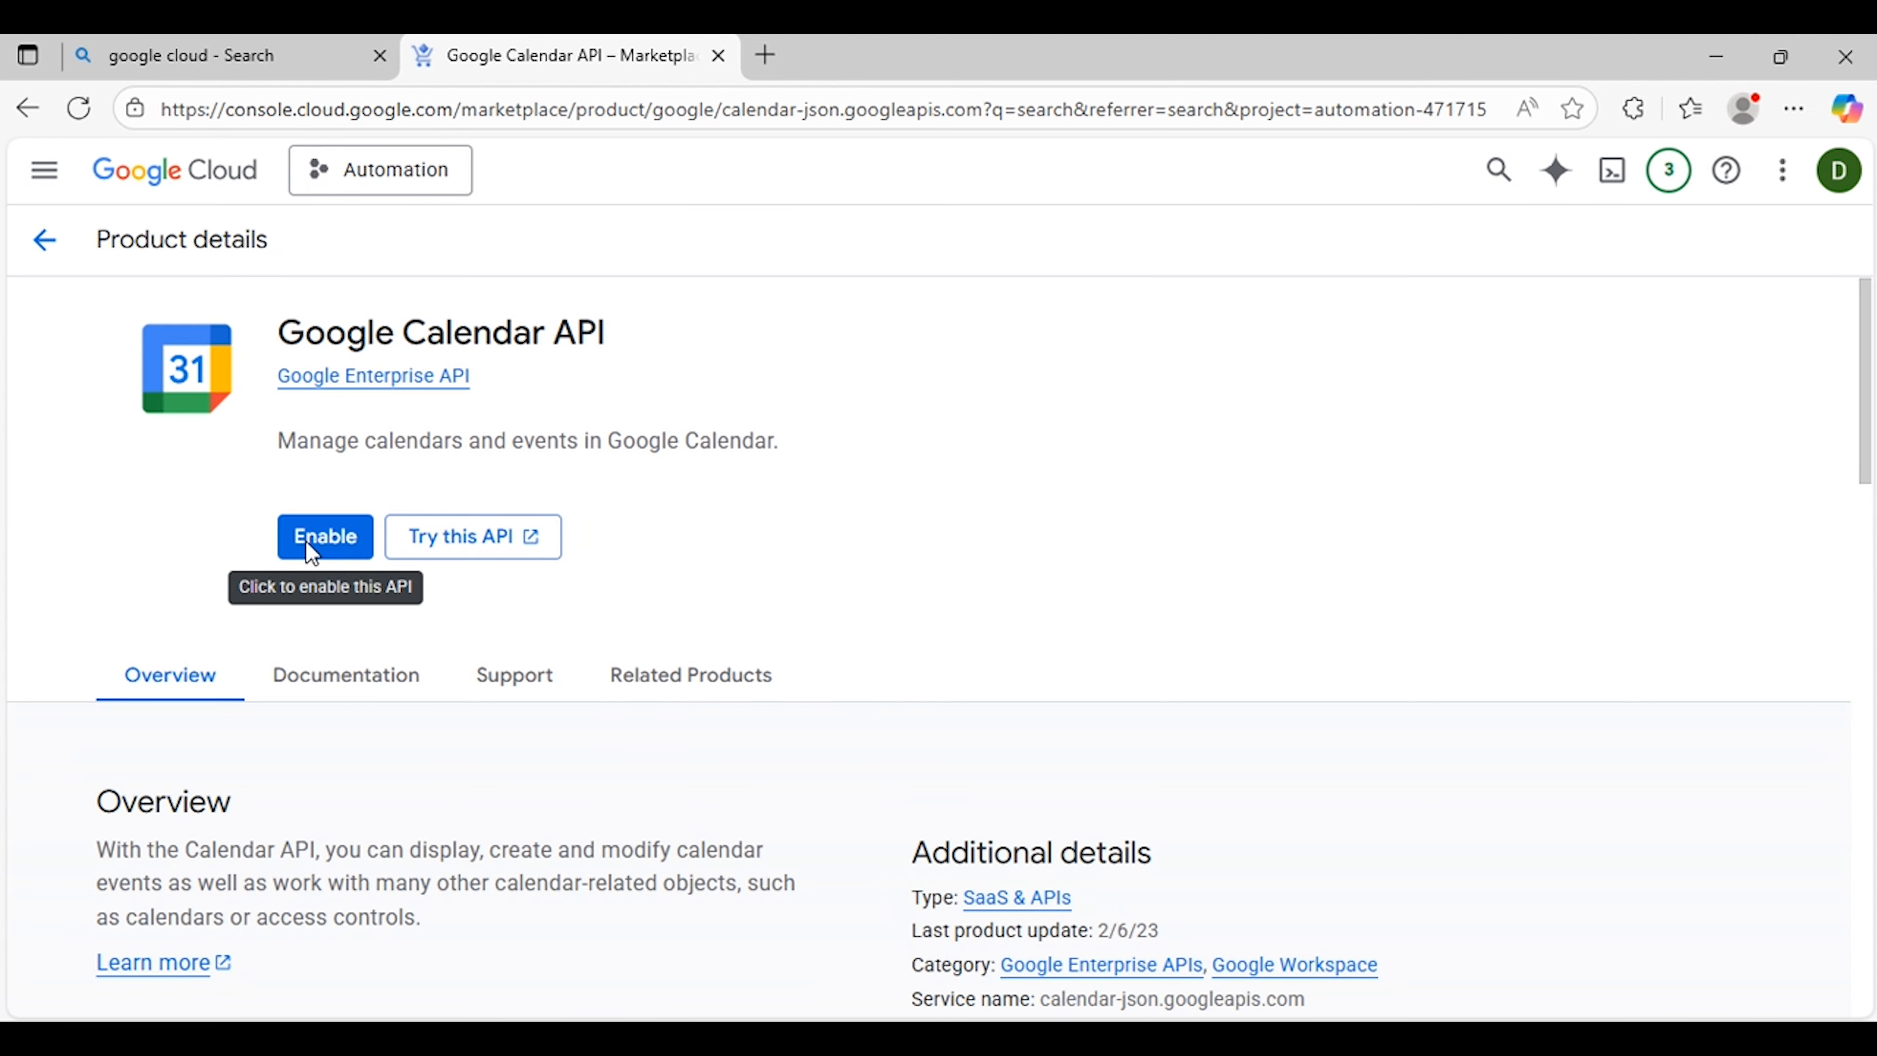
pyautogui.click(308, 537)
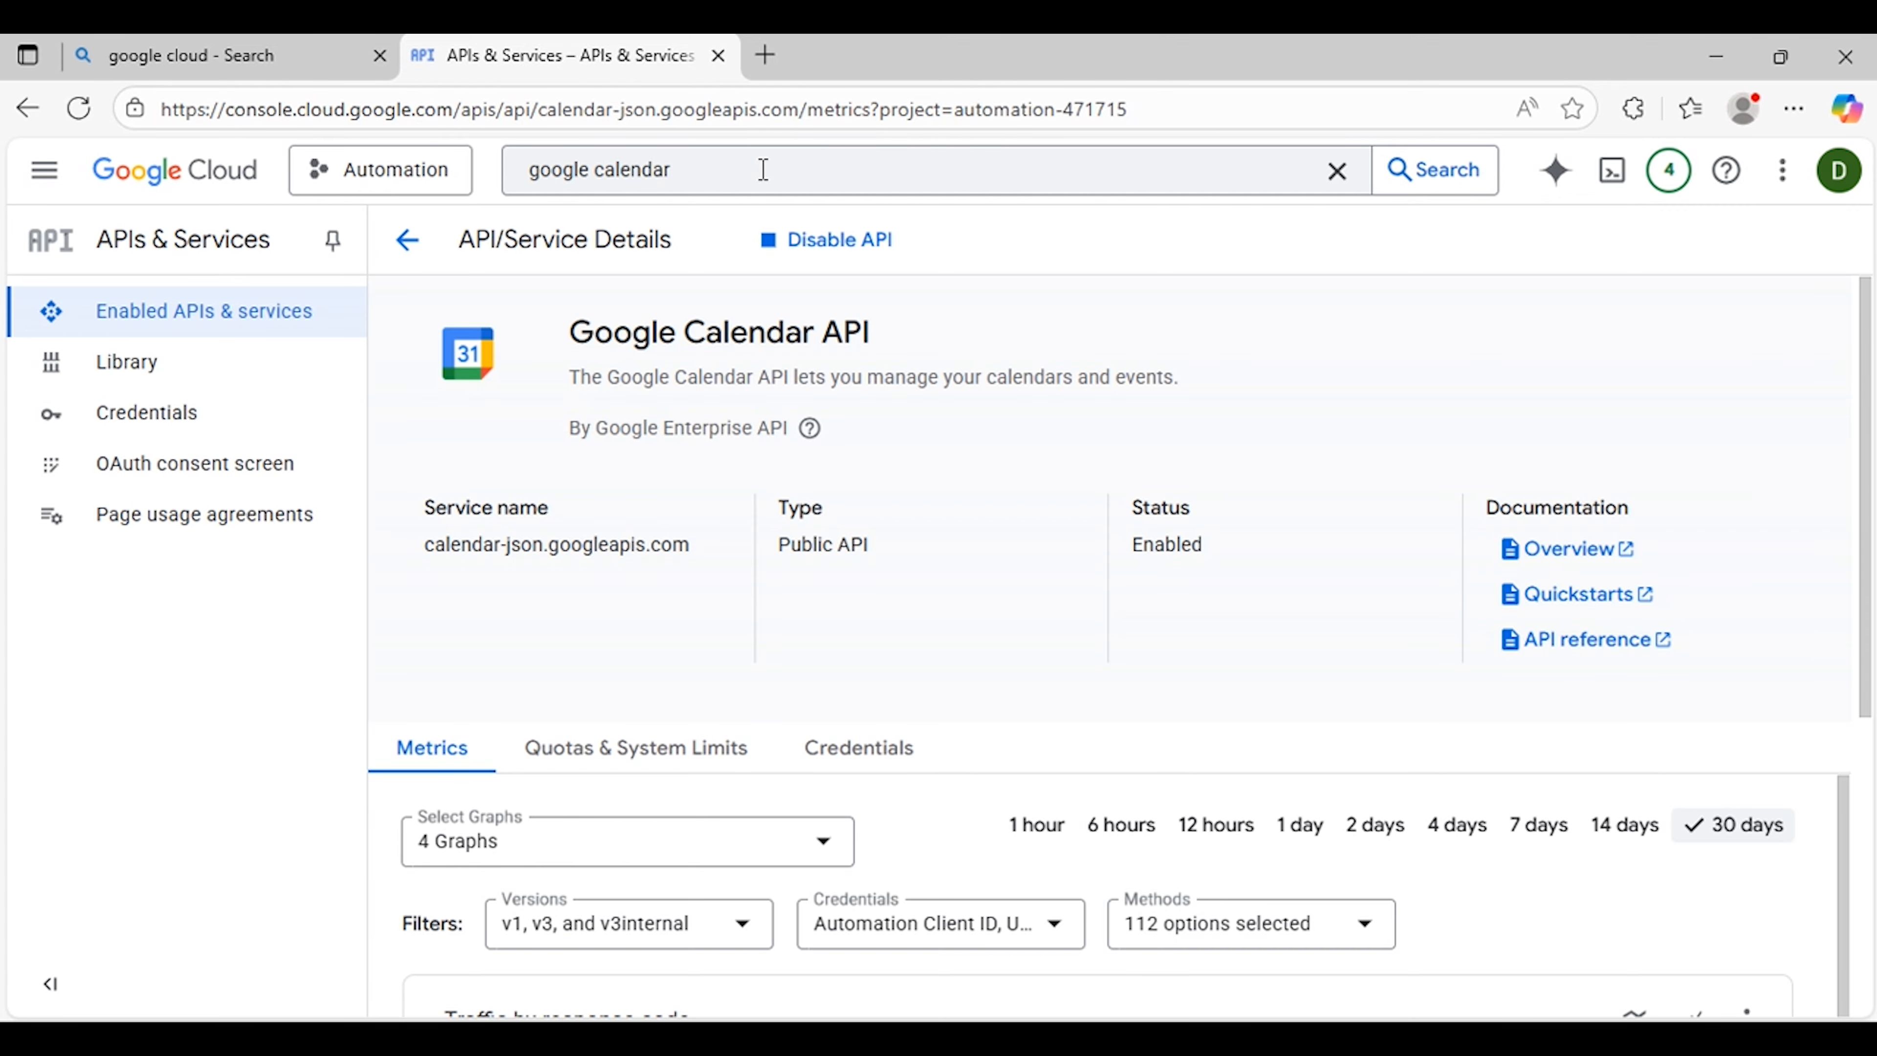
# Step: Search the console for gmail api and enable the Gmail API
pyautogui.click(718, 167)
pyautogui.tripleClick(718, 167)
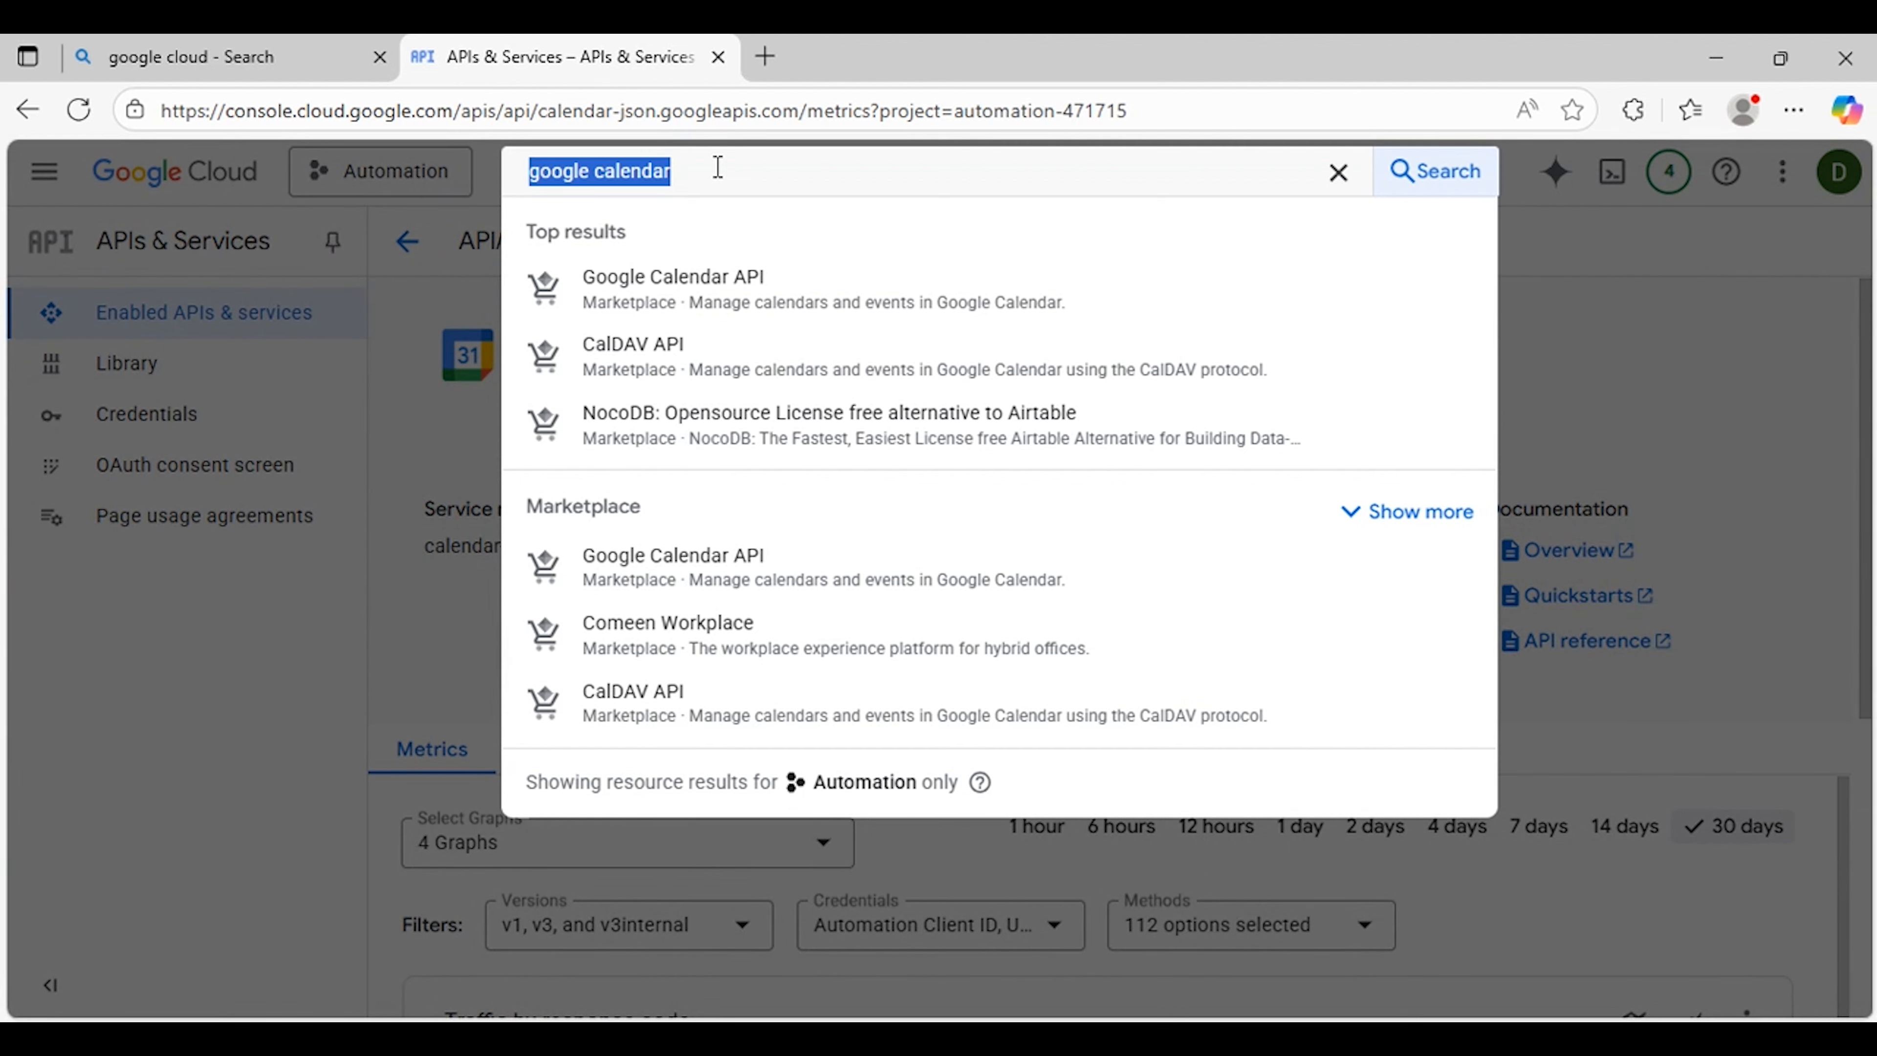
pyautogui.write('gmail api')
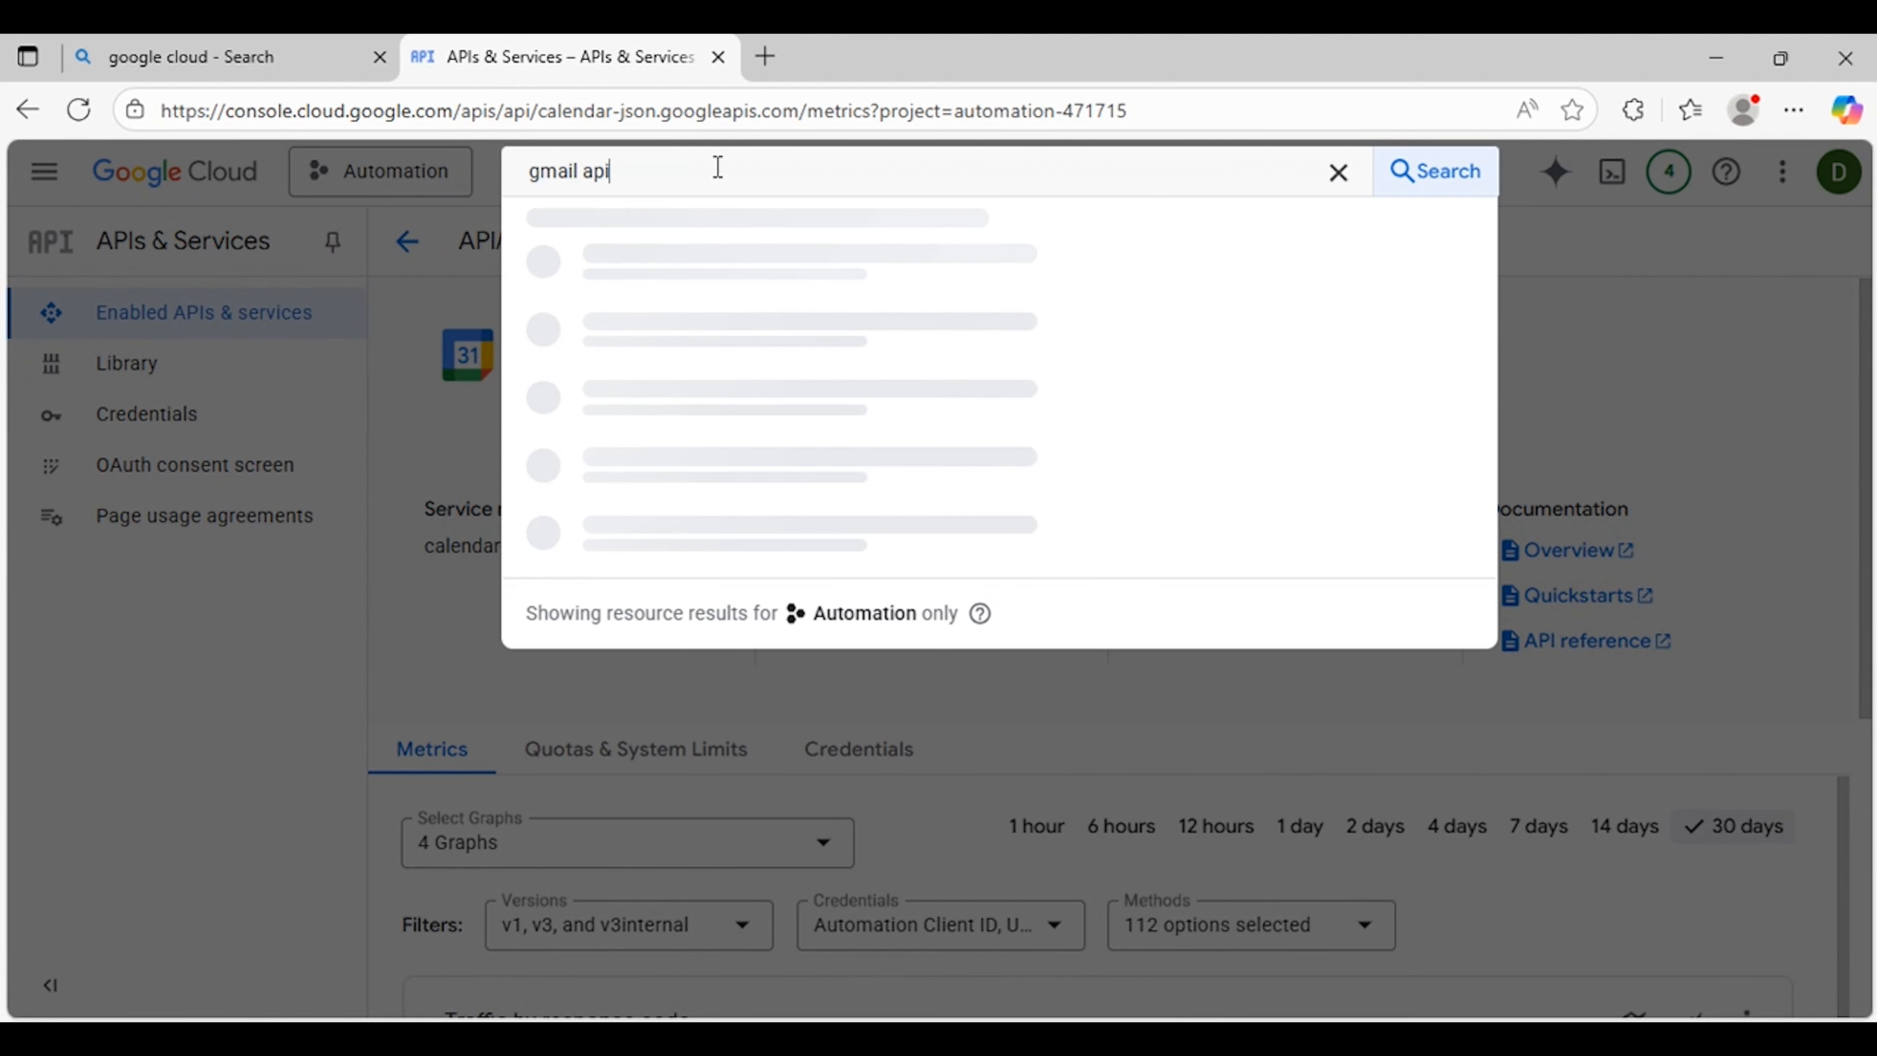
pyautogui.press('Return')
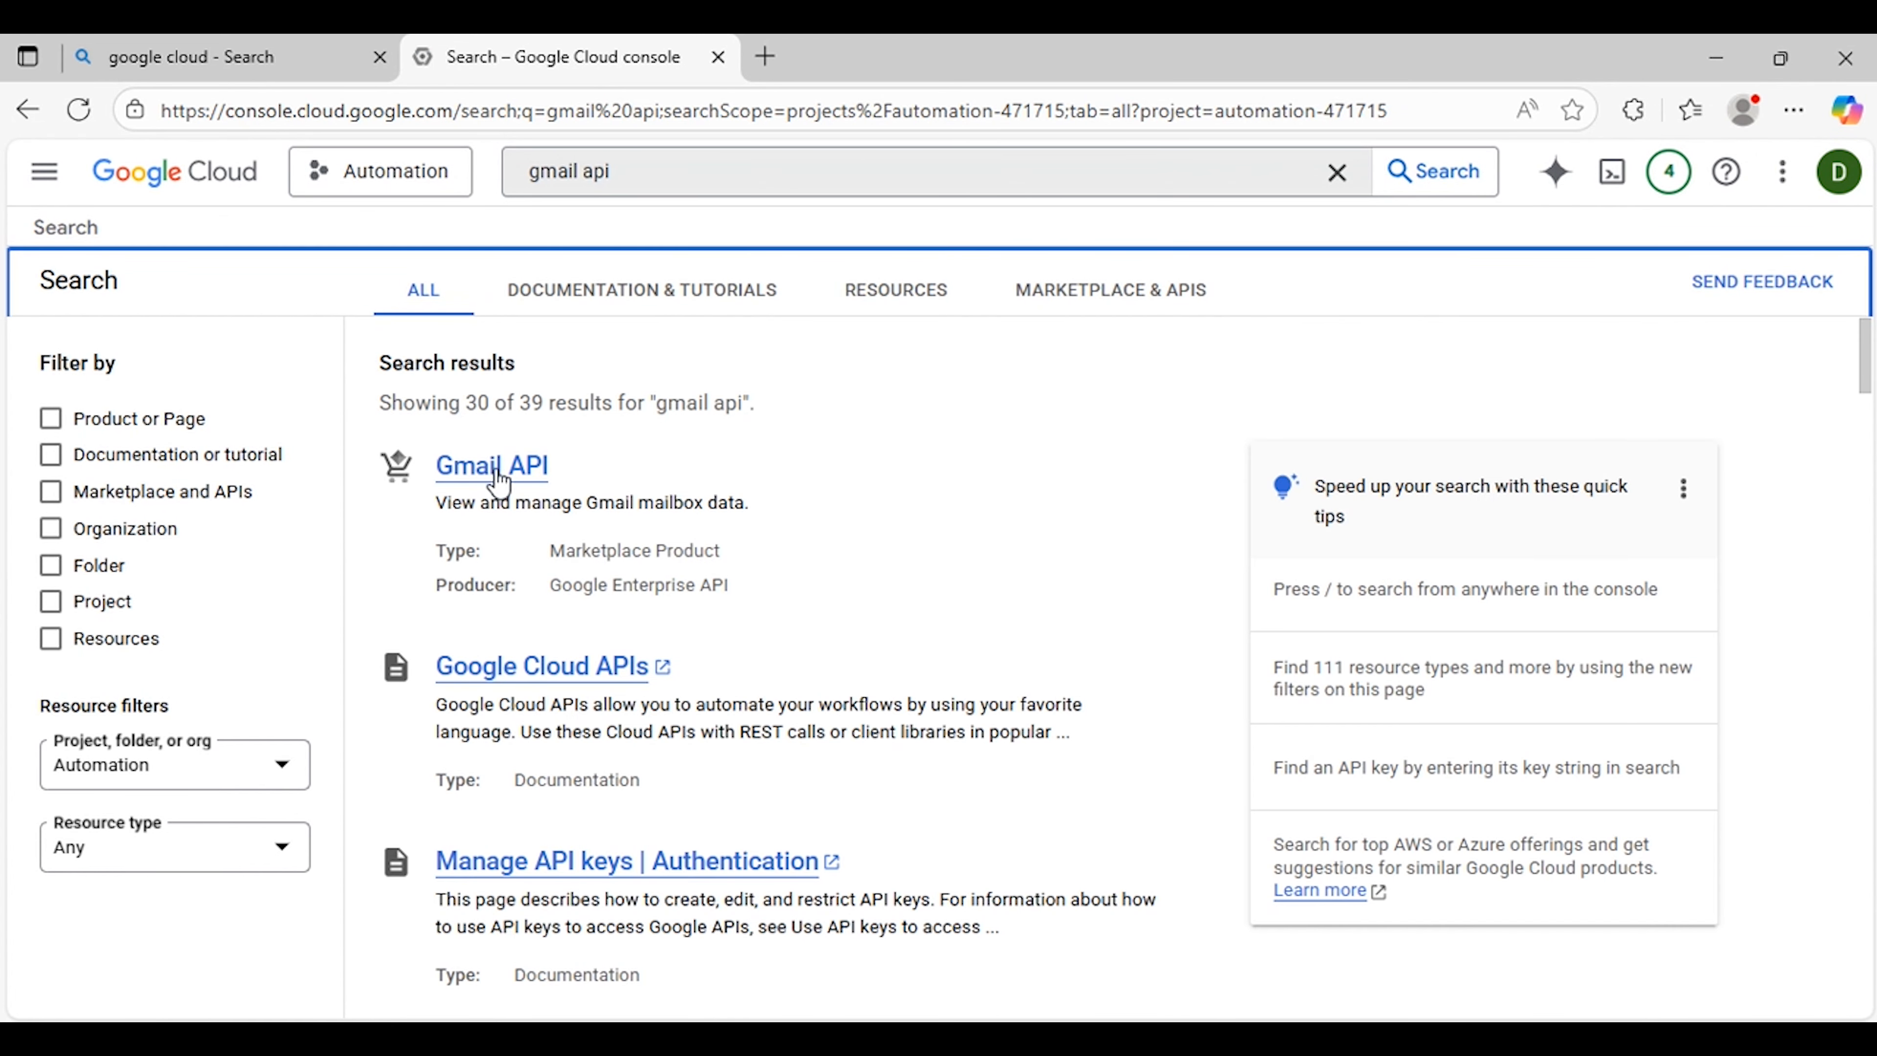
pyautogui.click(502, 473)
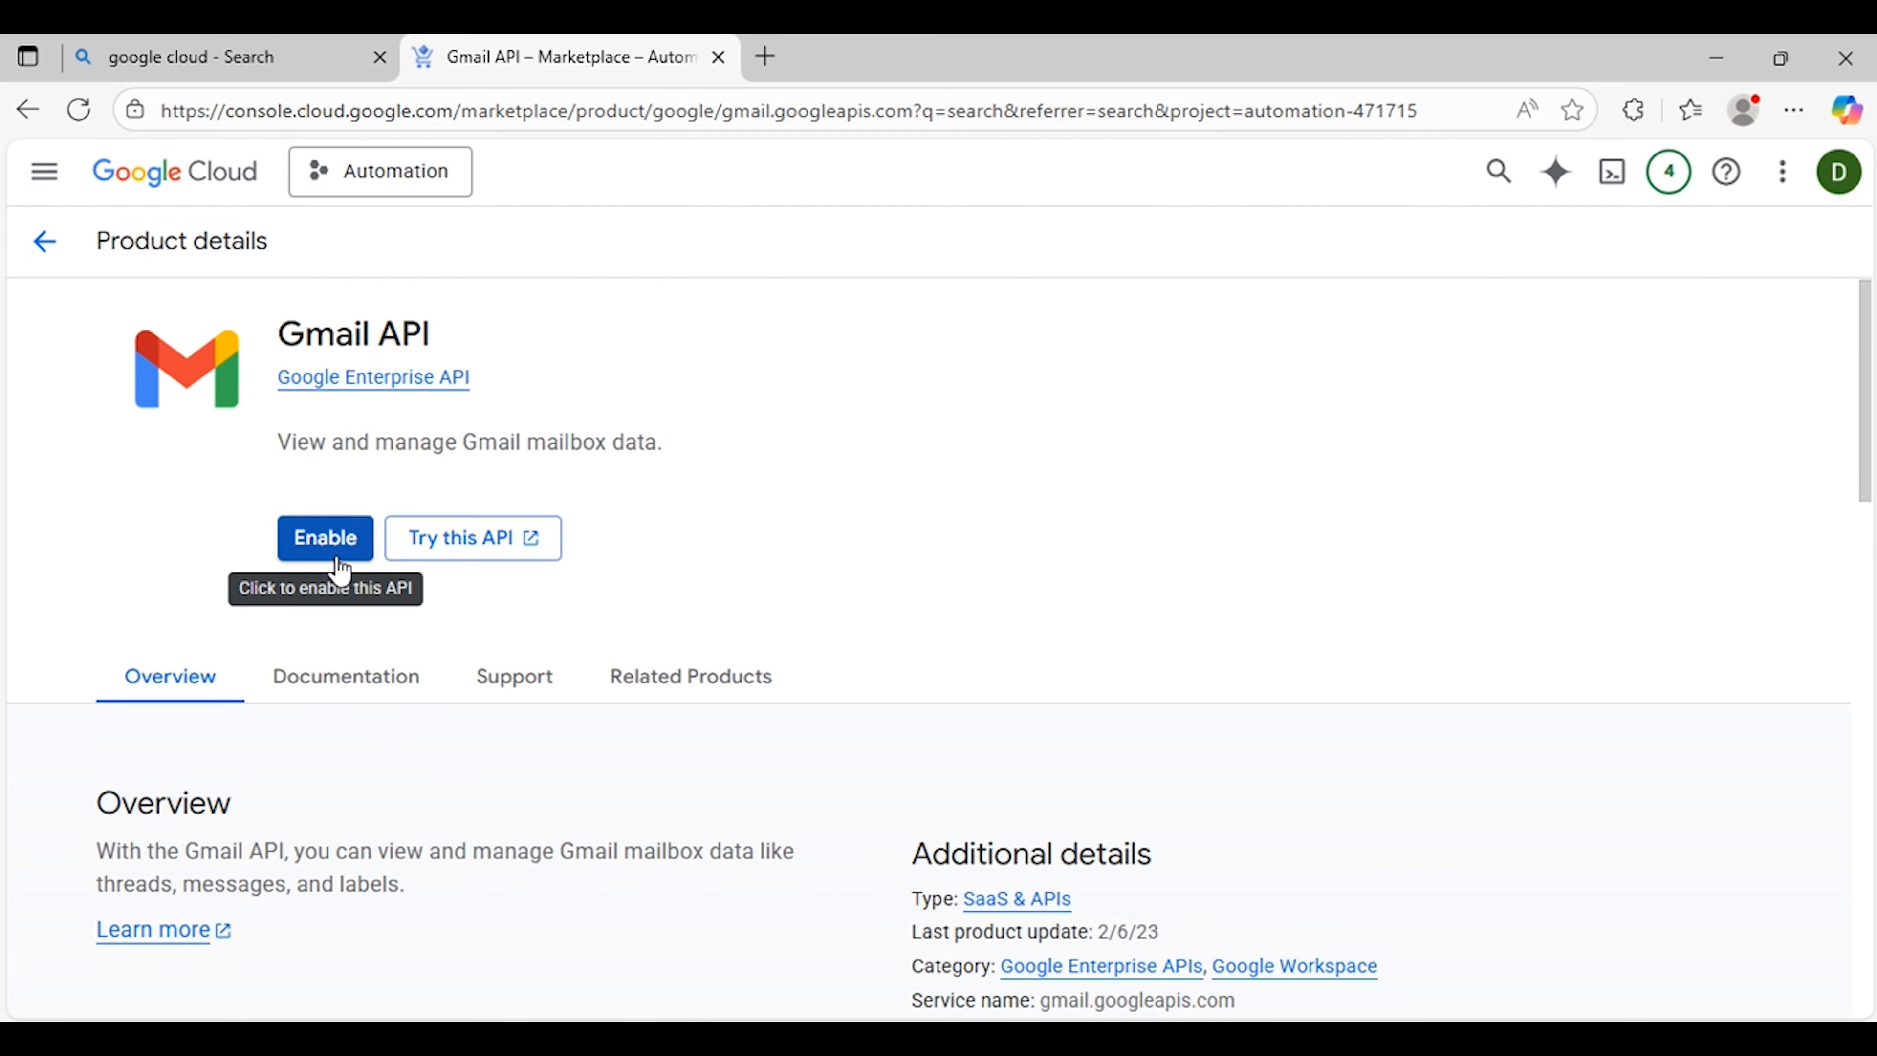
pyautogui.click(340, 568)
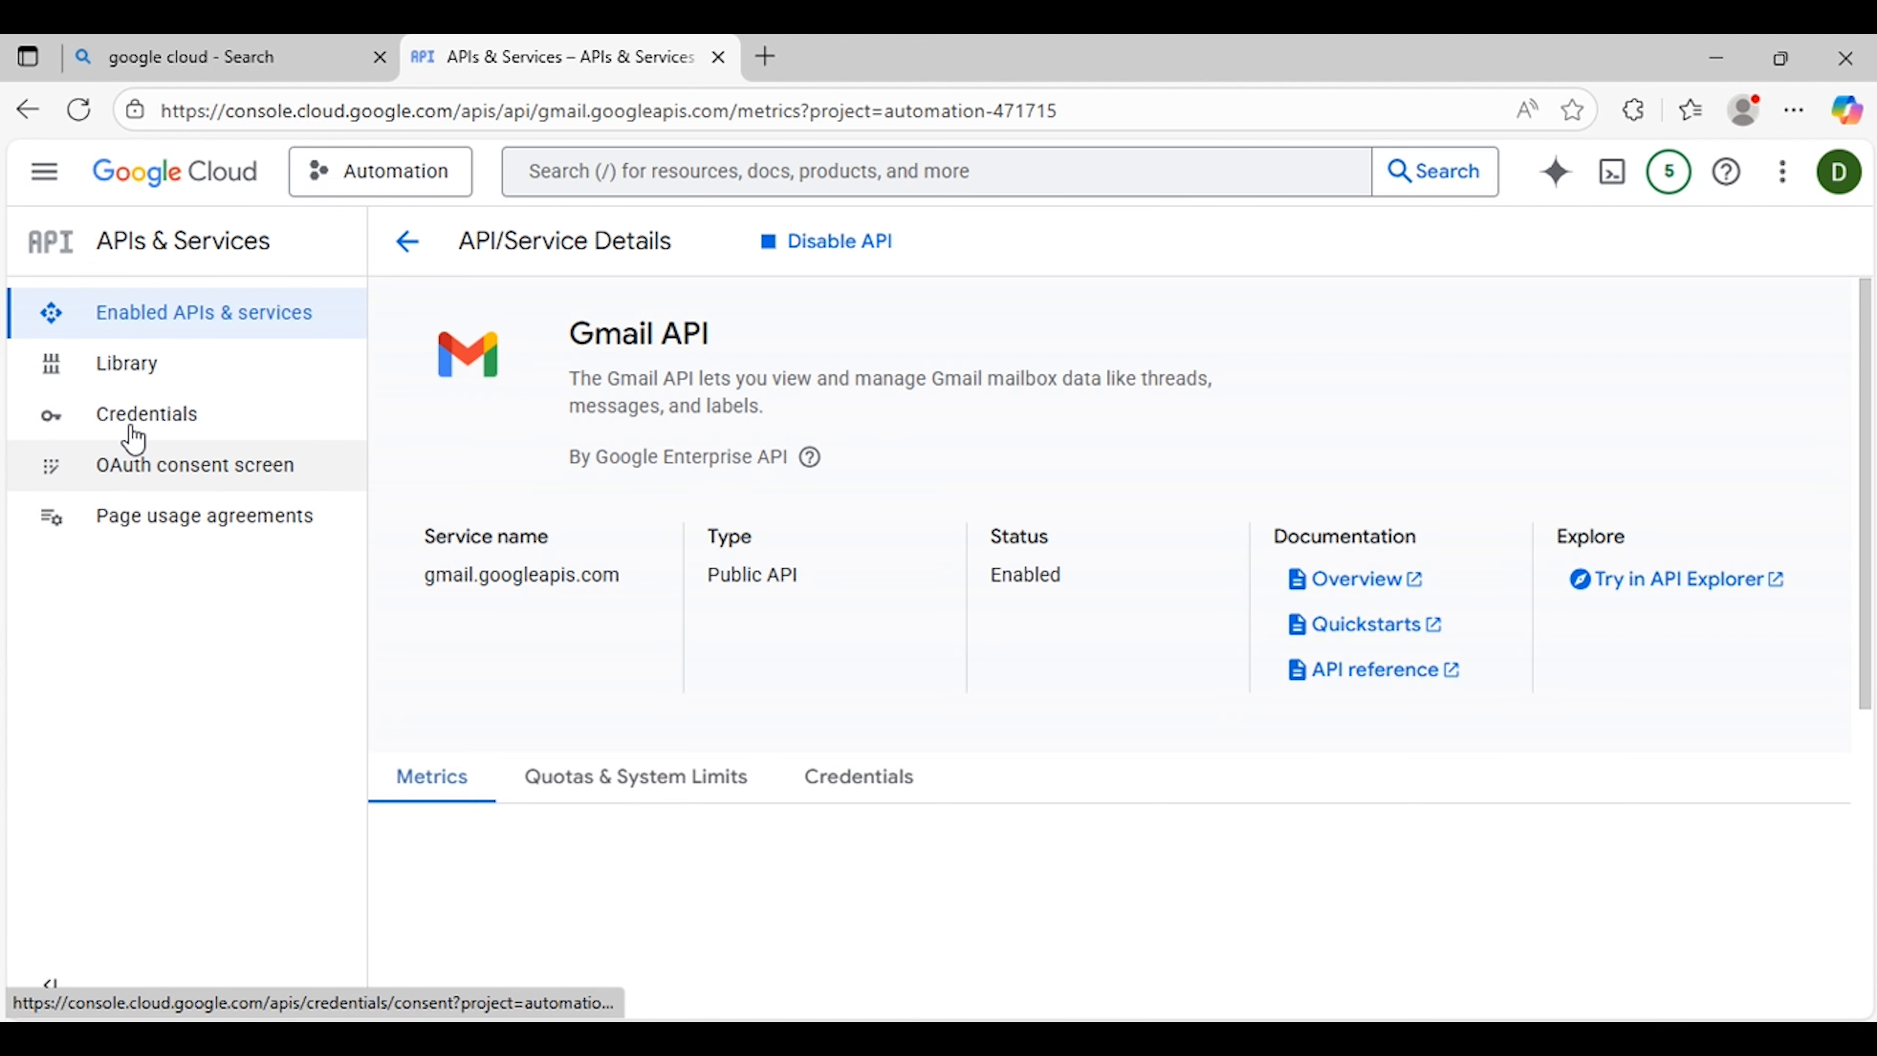
# Step: Open the Google Sheets API from the list of enabled APIs and services
pyautogui.click(234, 313)
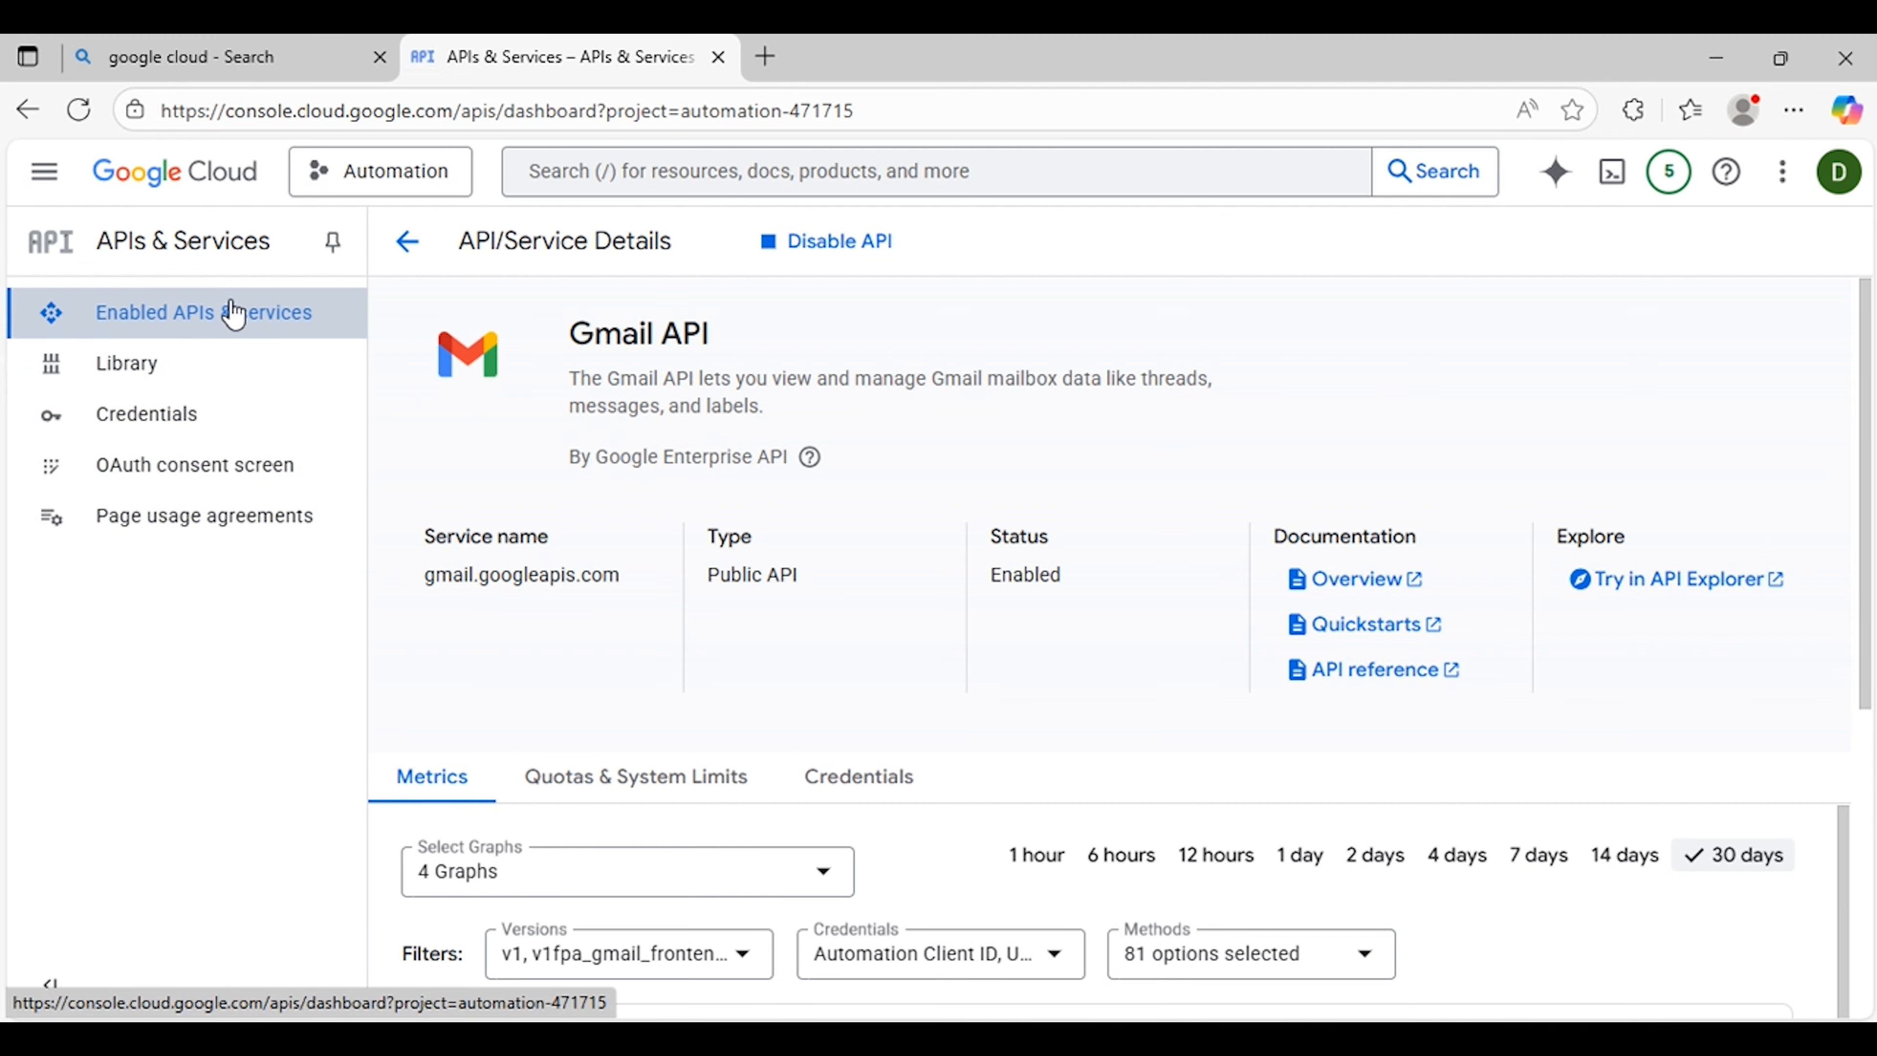
pyautogui.scroll(-8, 768, 593)
pyautogui.scroll(-3, 768, 594)
pyautogui.scroll(3, 769, 594)
pyautogui.scroll(-6, 768, 594)
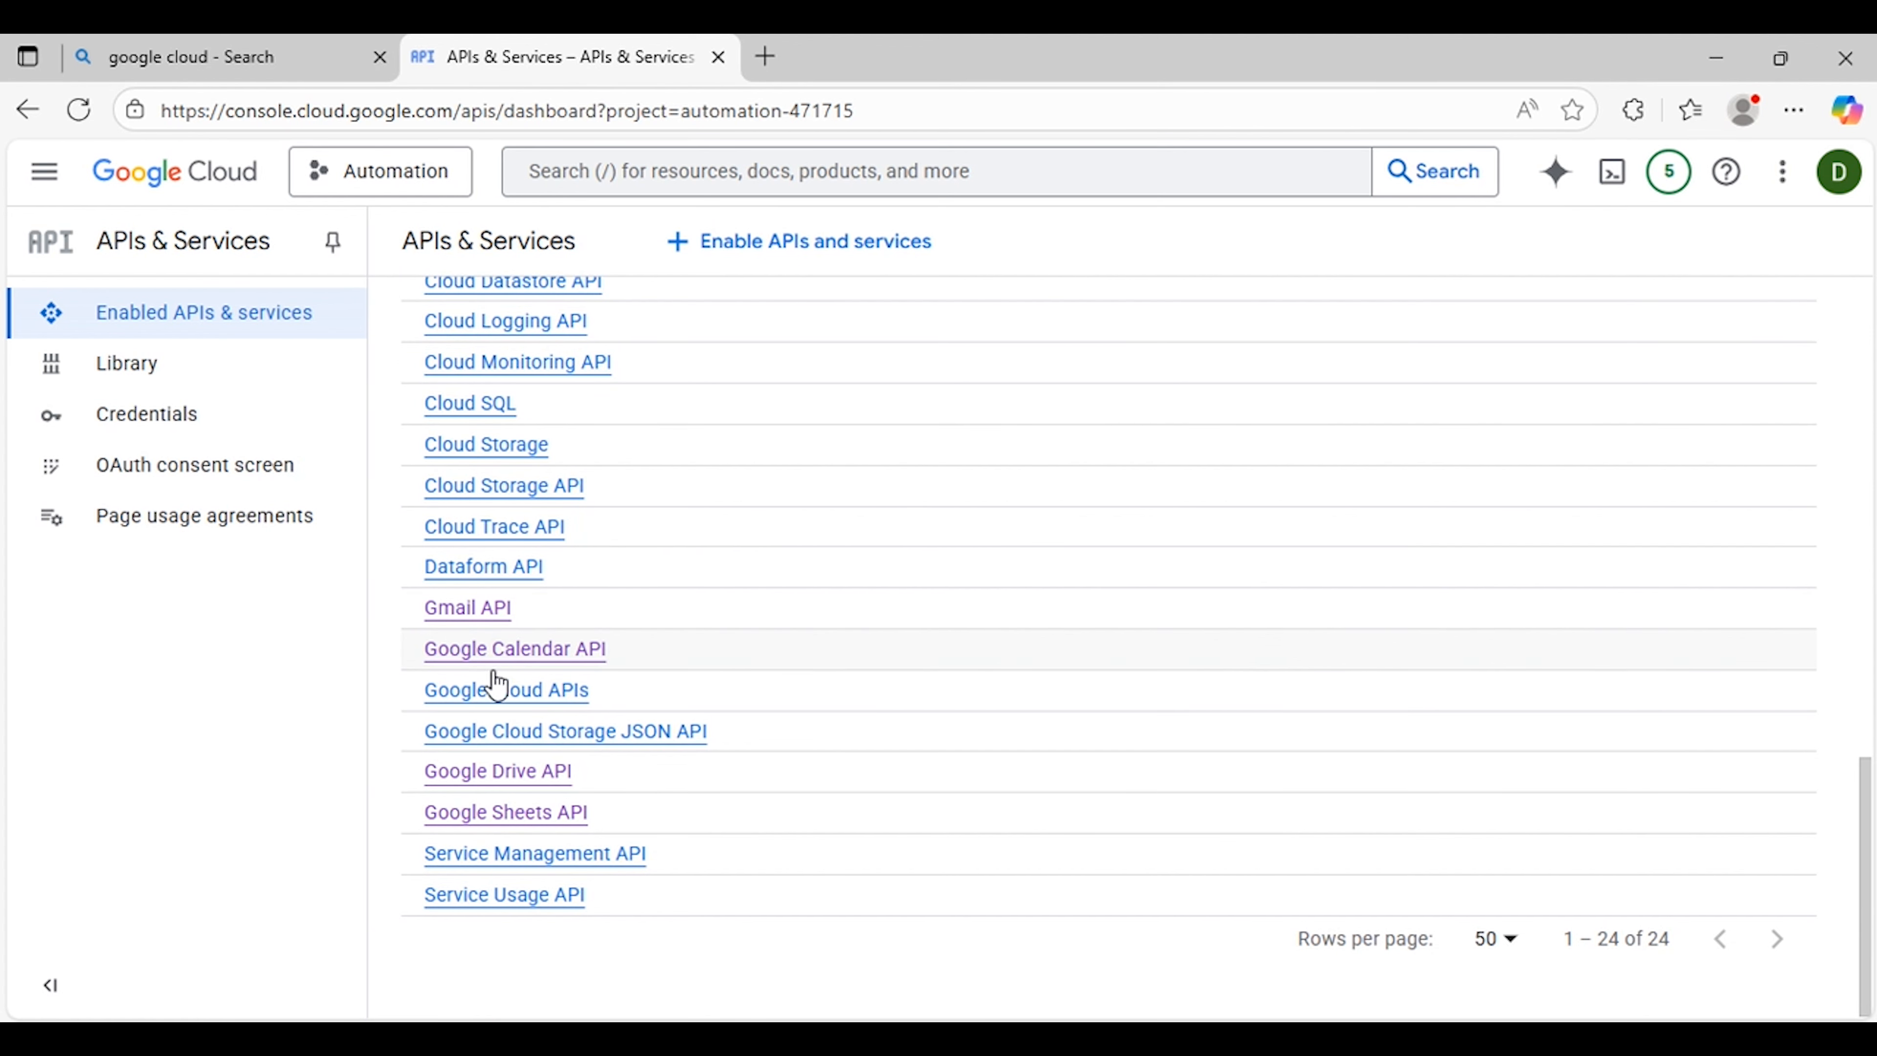
pyautogui.click(534, 821)
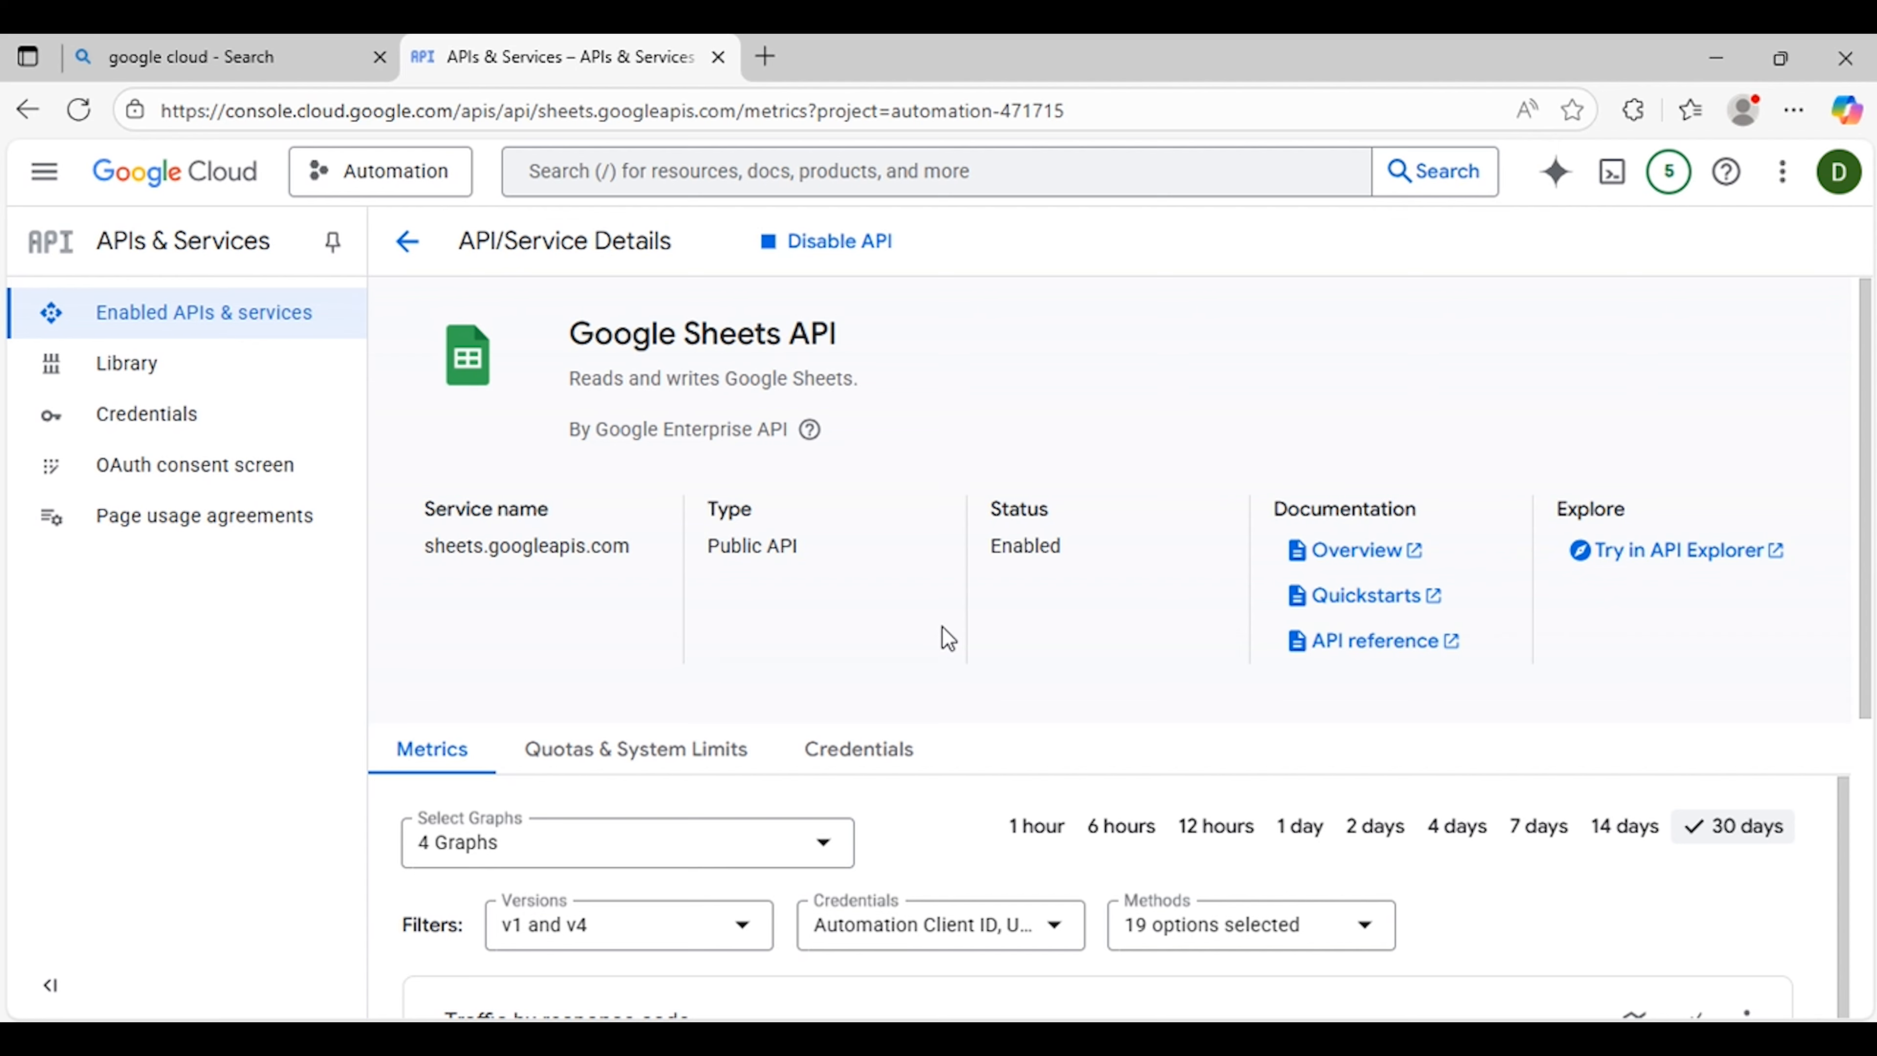
# Step: Review the Google Sheets API's metrics and quotas and go back to the enabled APIs dashboard
pyautogui.scroll(-1, 948, 638)
pyautogui.scroll(1, 761, 422)
pyautogui.scroll(-3, 761, 423)
pyautogui.scroll(-4, 760, 422)
pyautogui.scroll(3, 761, 435)
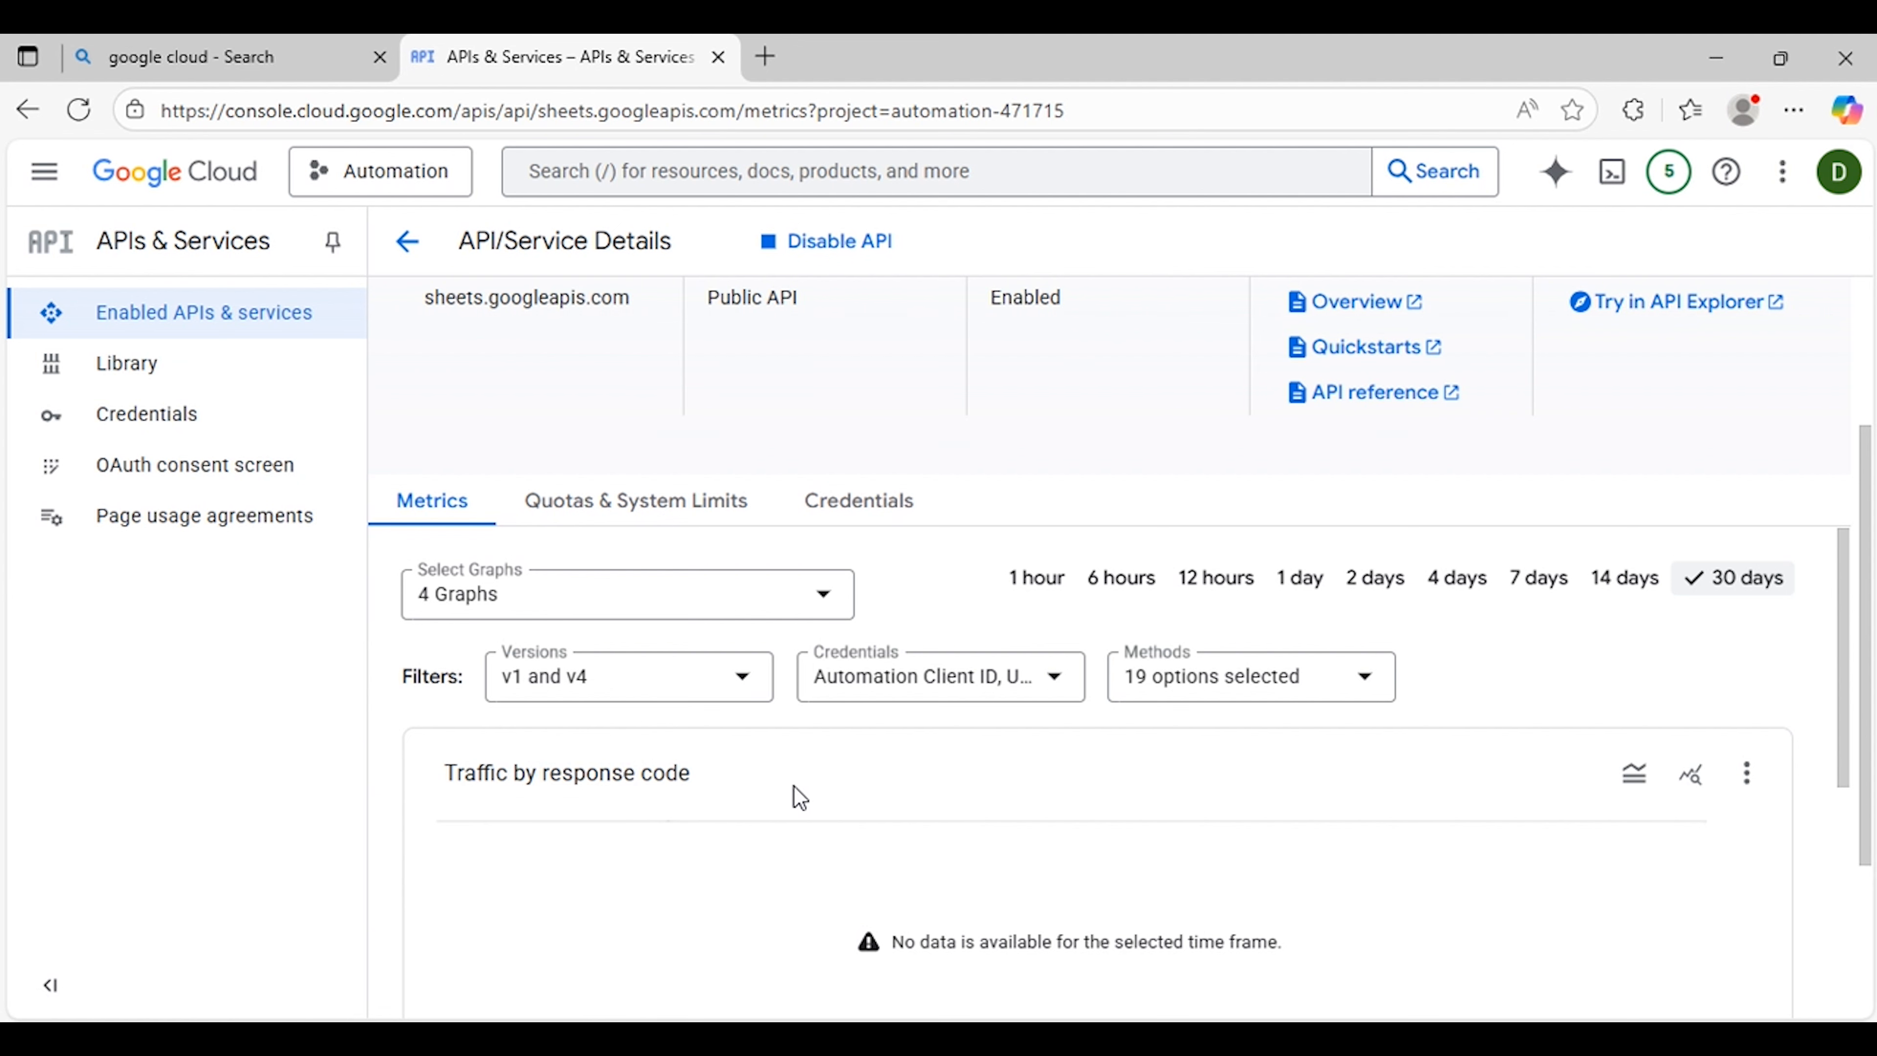
pyautogui.scroll(-10, 1145, 813)
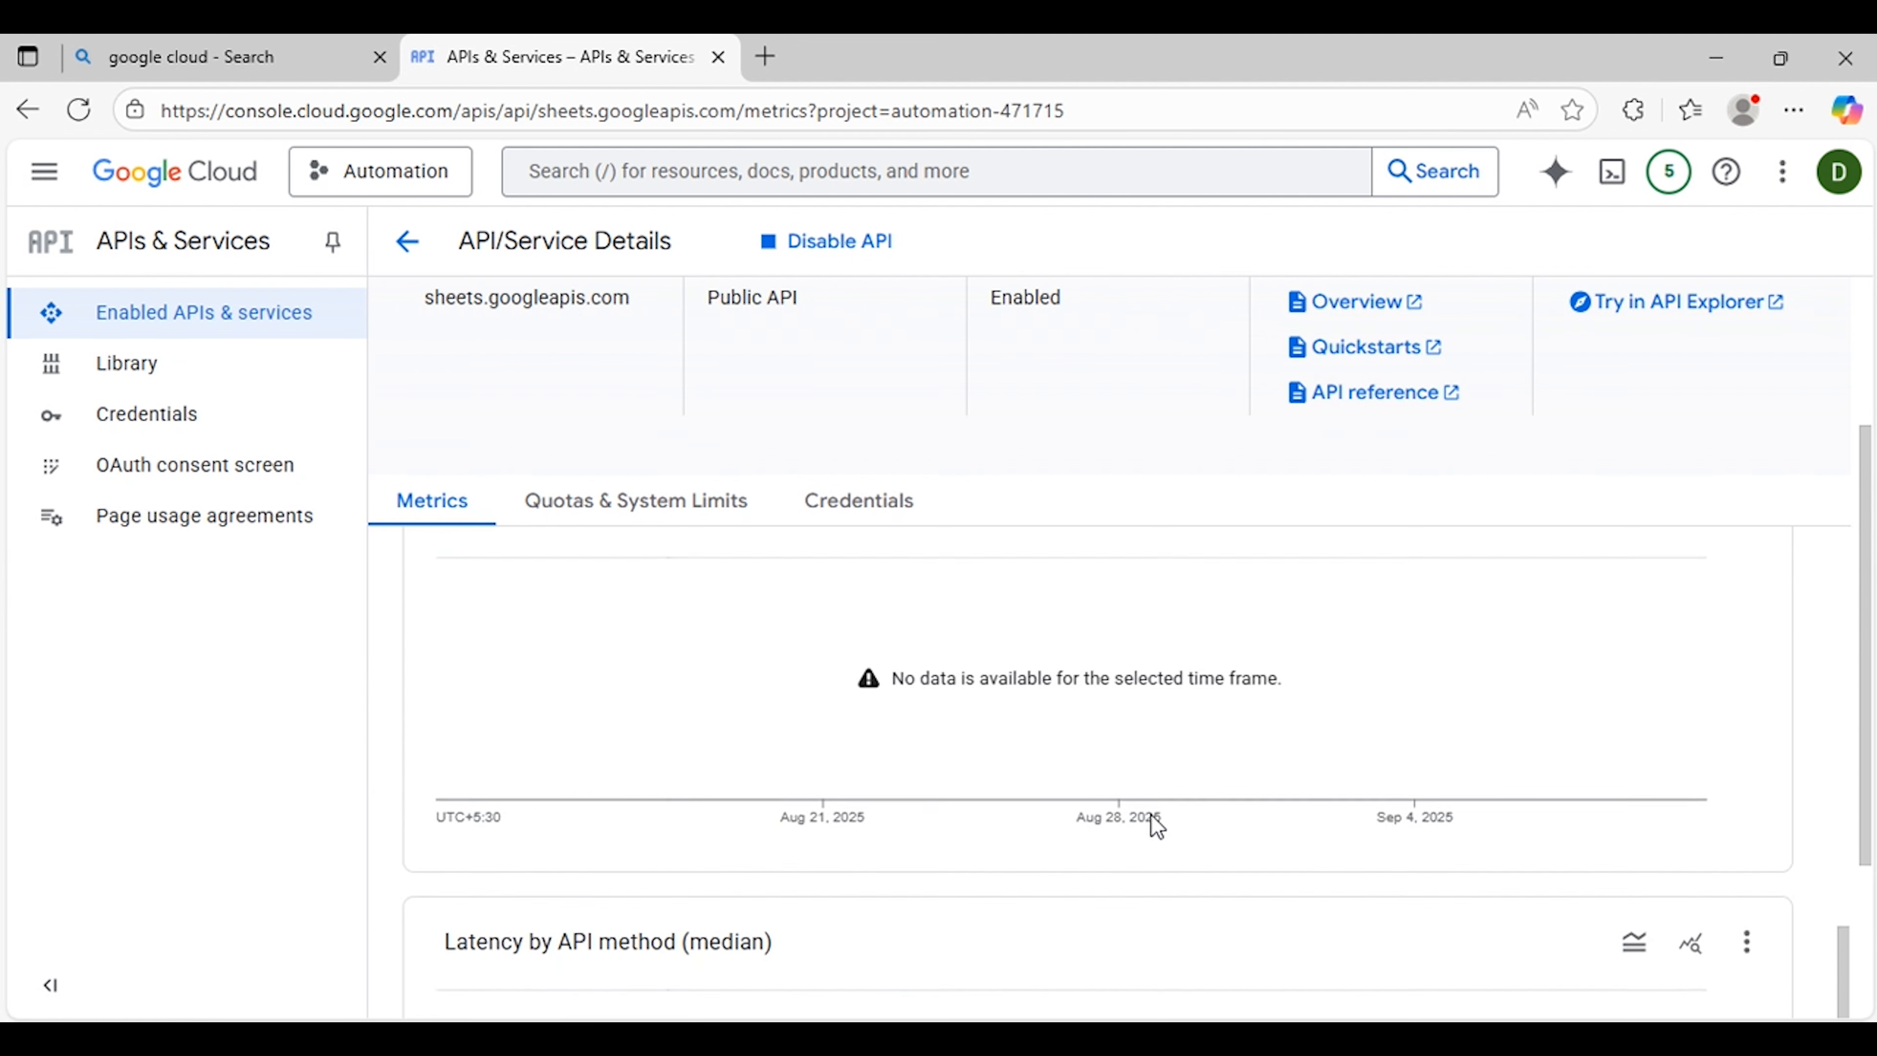
pyautogui.scroll(10, 1151, 816)
pyautogui.click(698, 509)
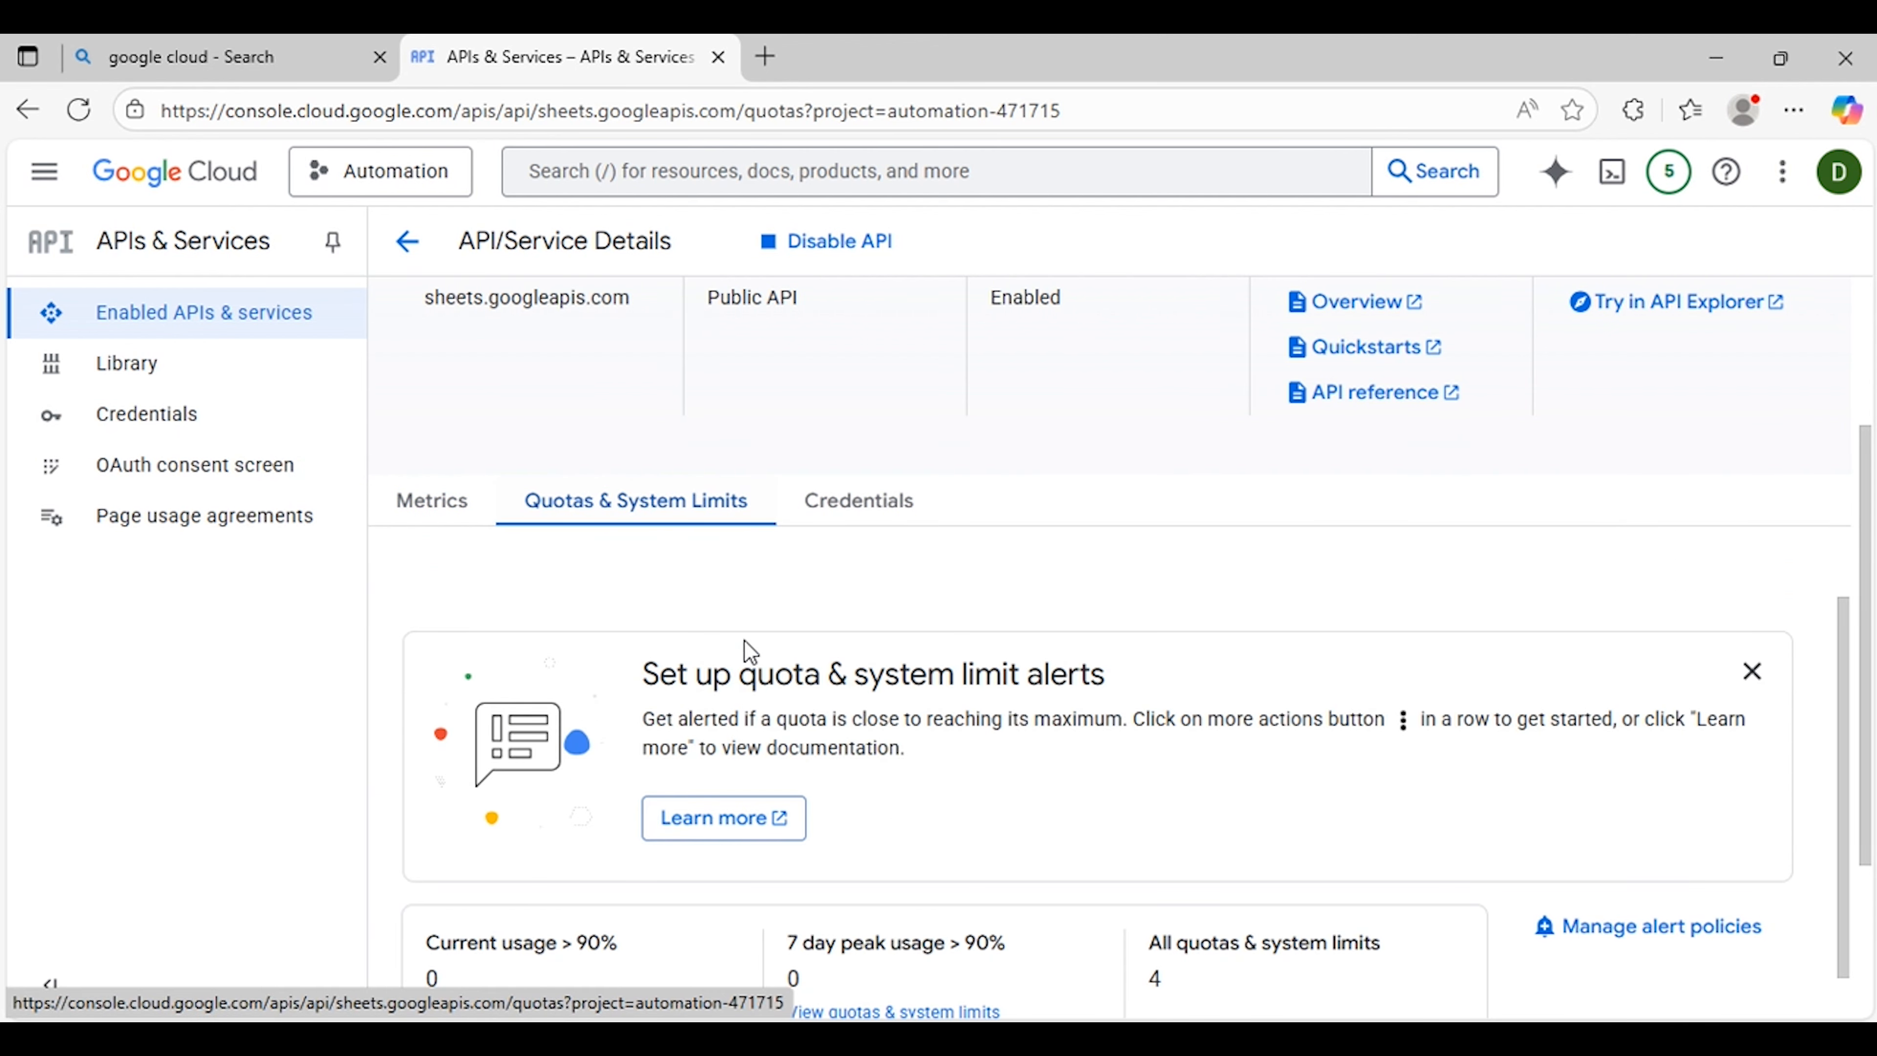
pyautogui.scroll(-6, 743, 639)
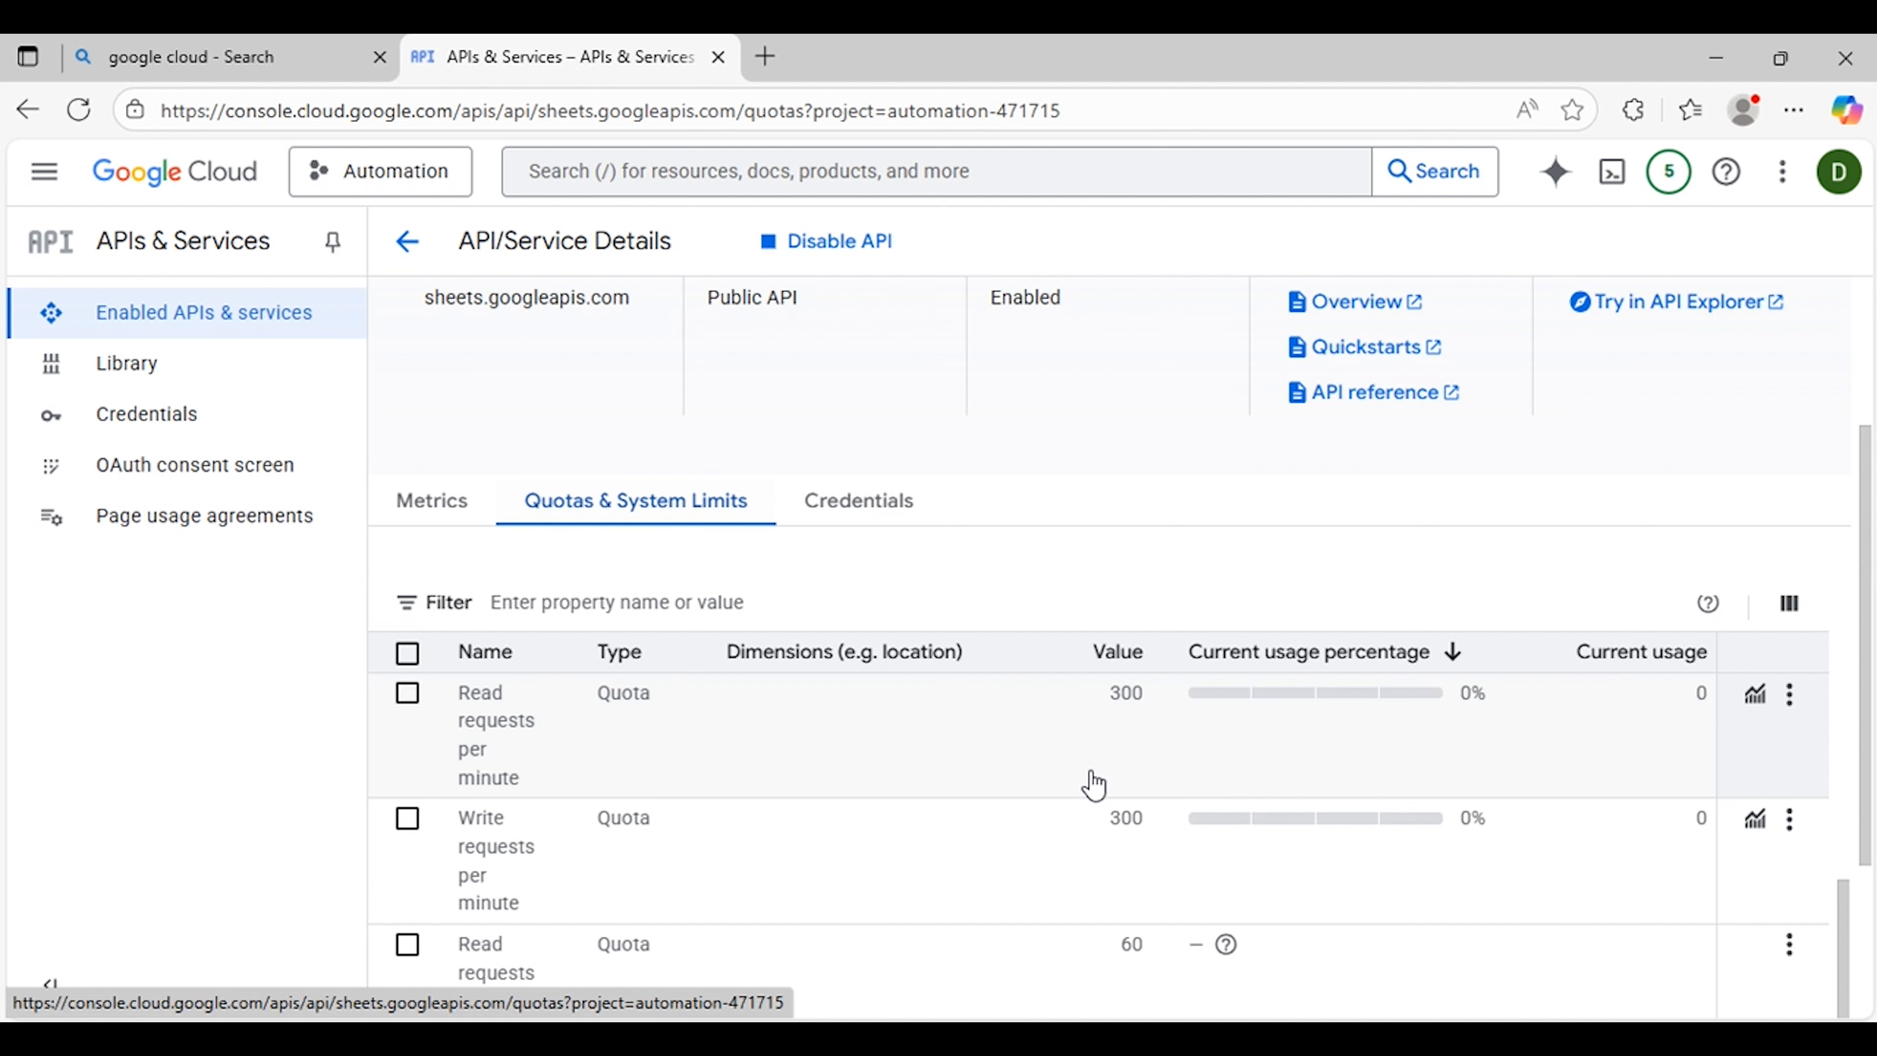
pyautogui.scroll(-1, 1091, 782)
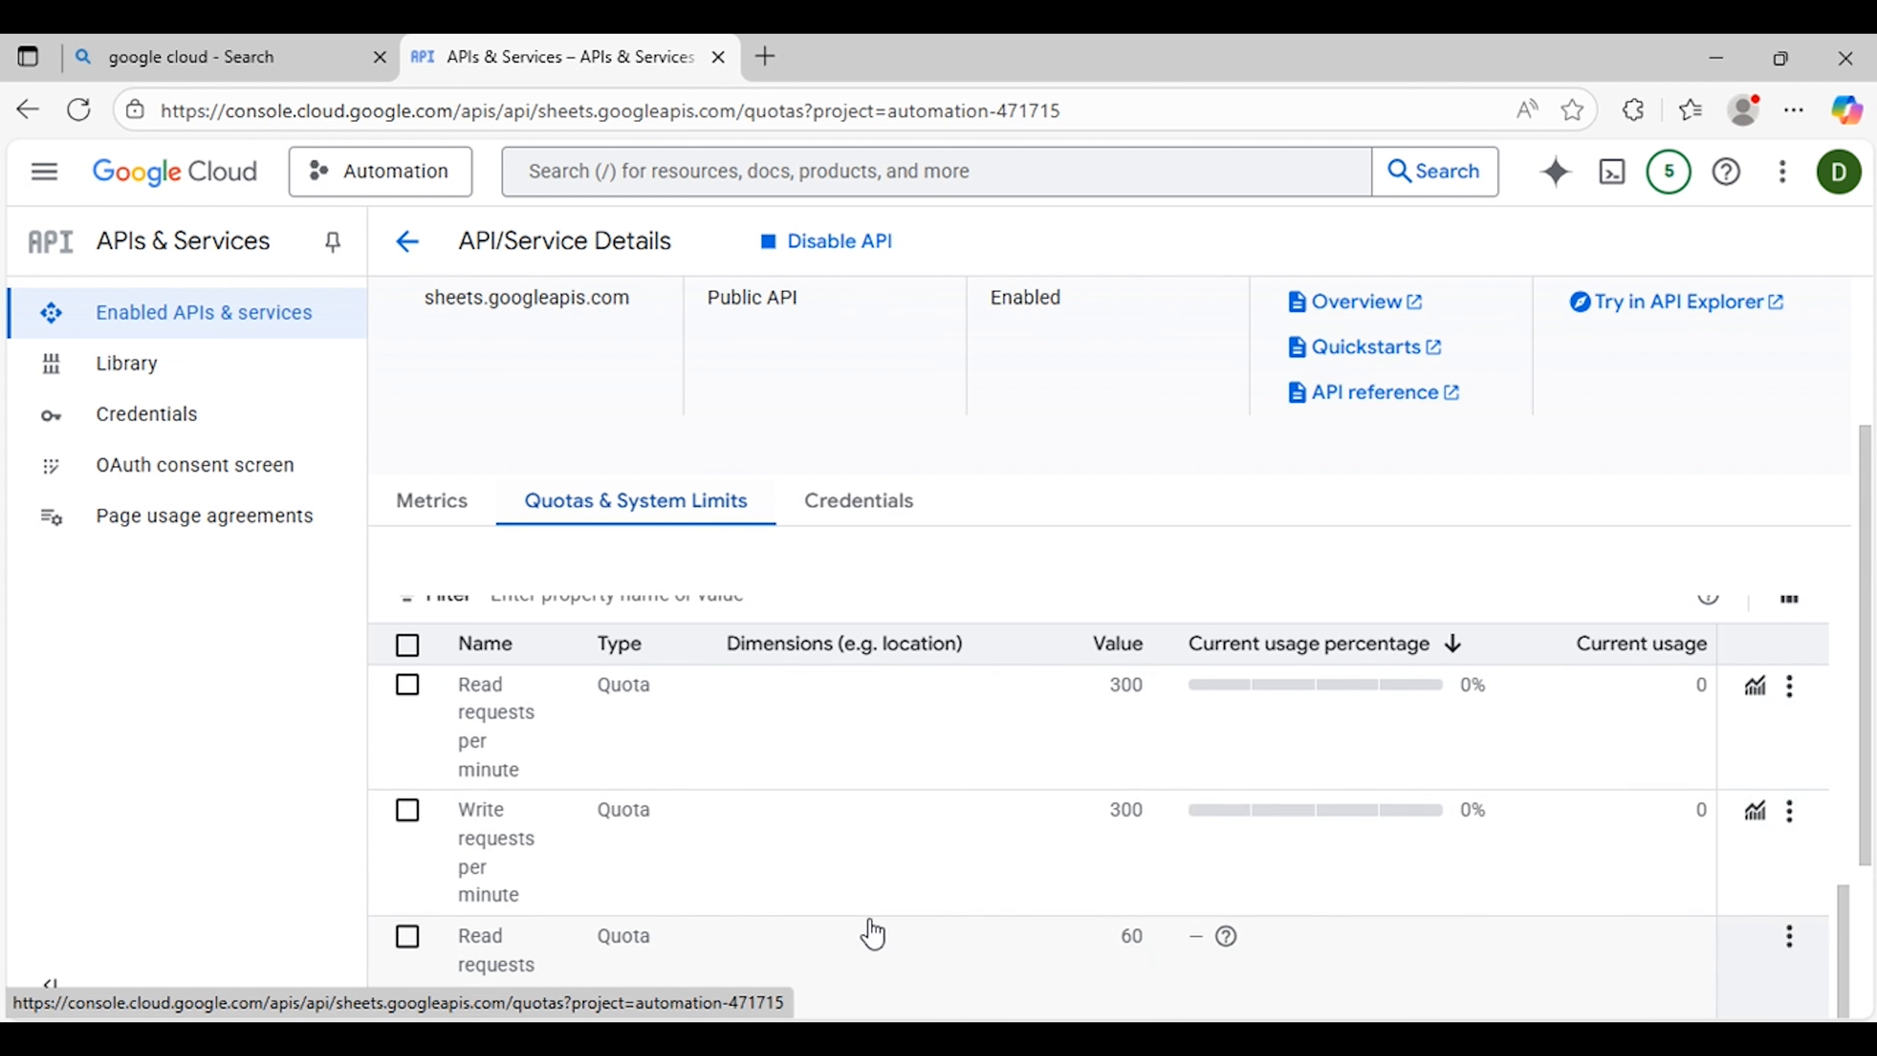
pyautogui.scroll(3, 1012, 479)
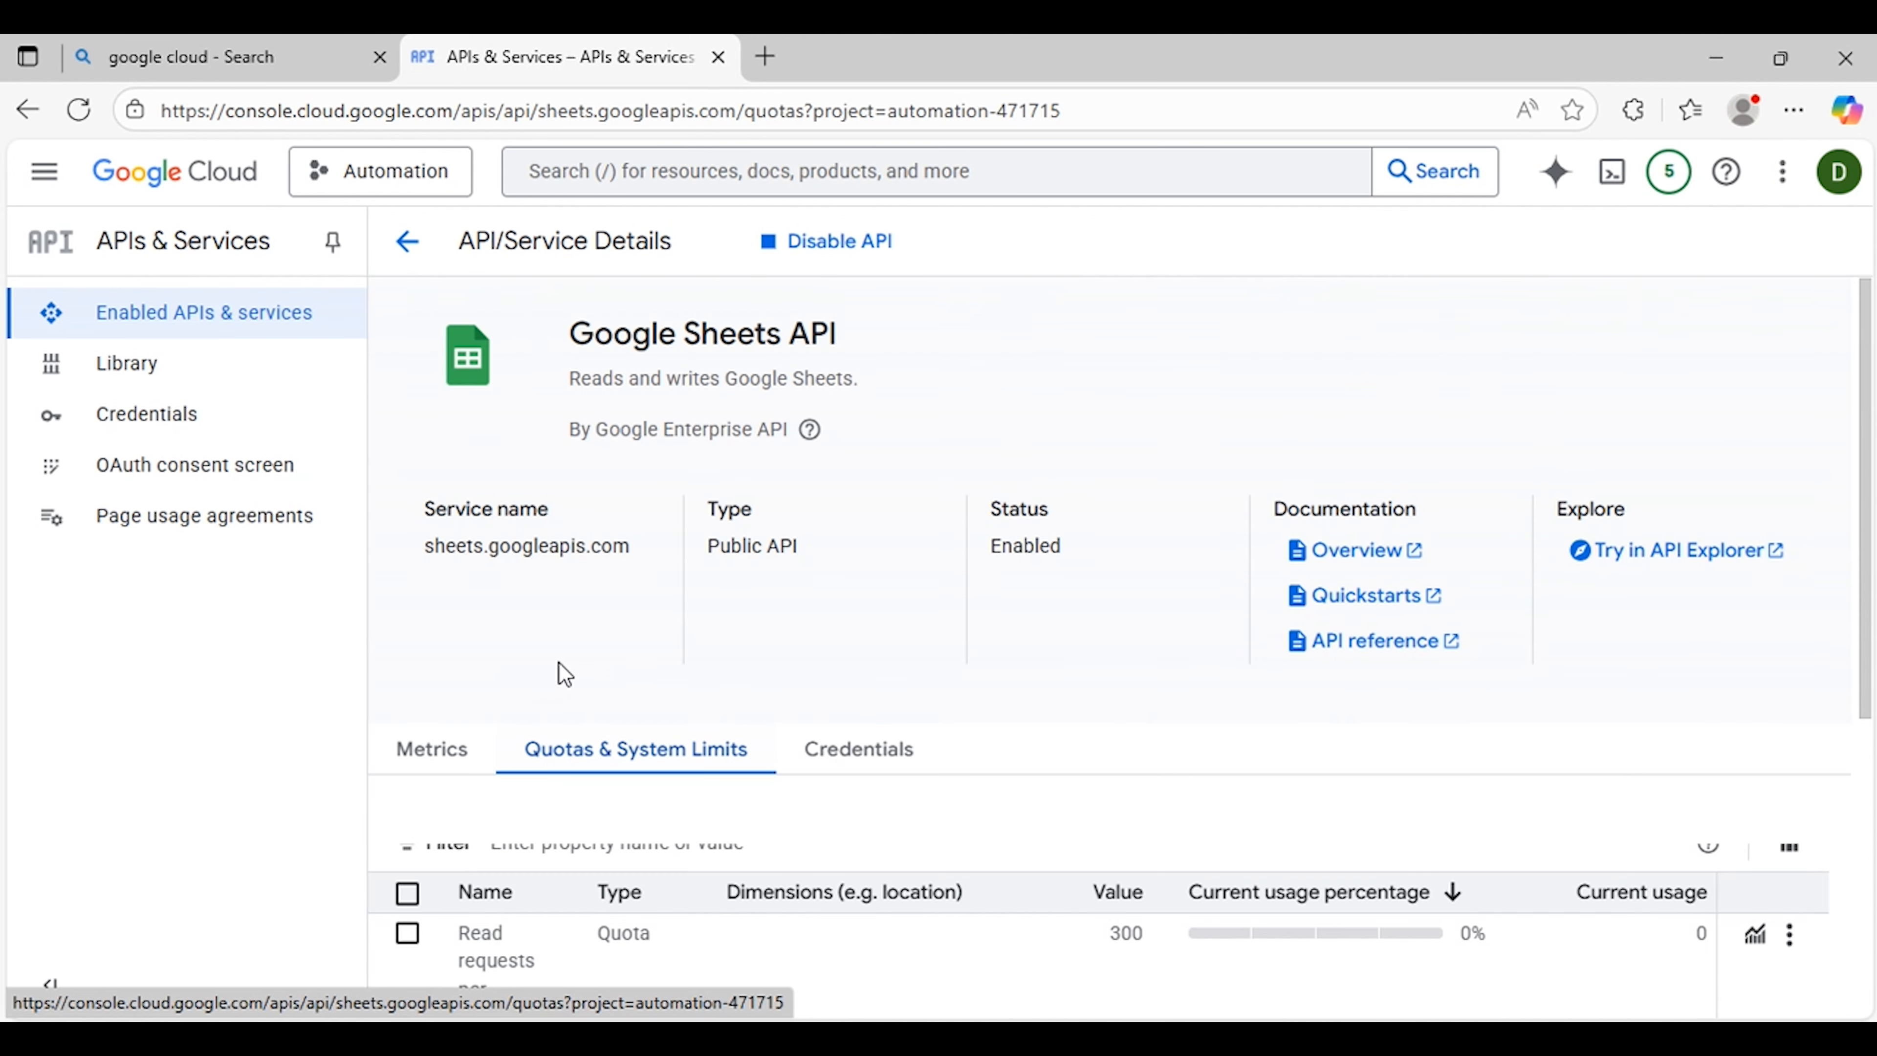
pyautogui.click(407, 241)
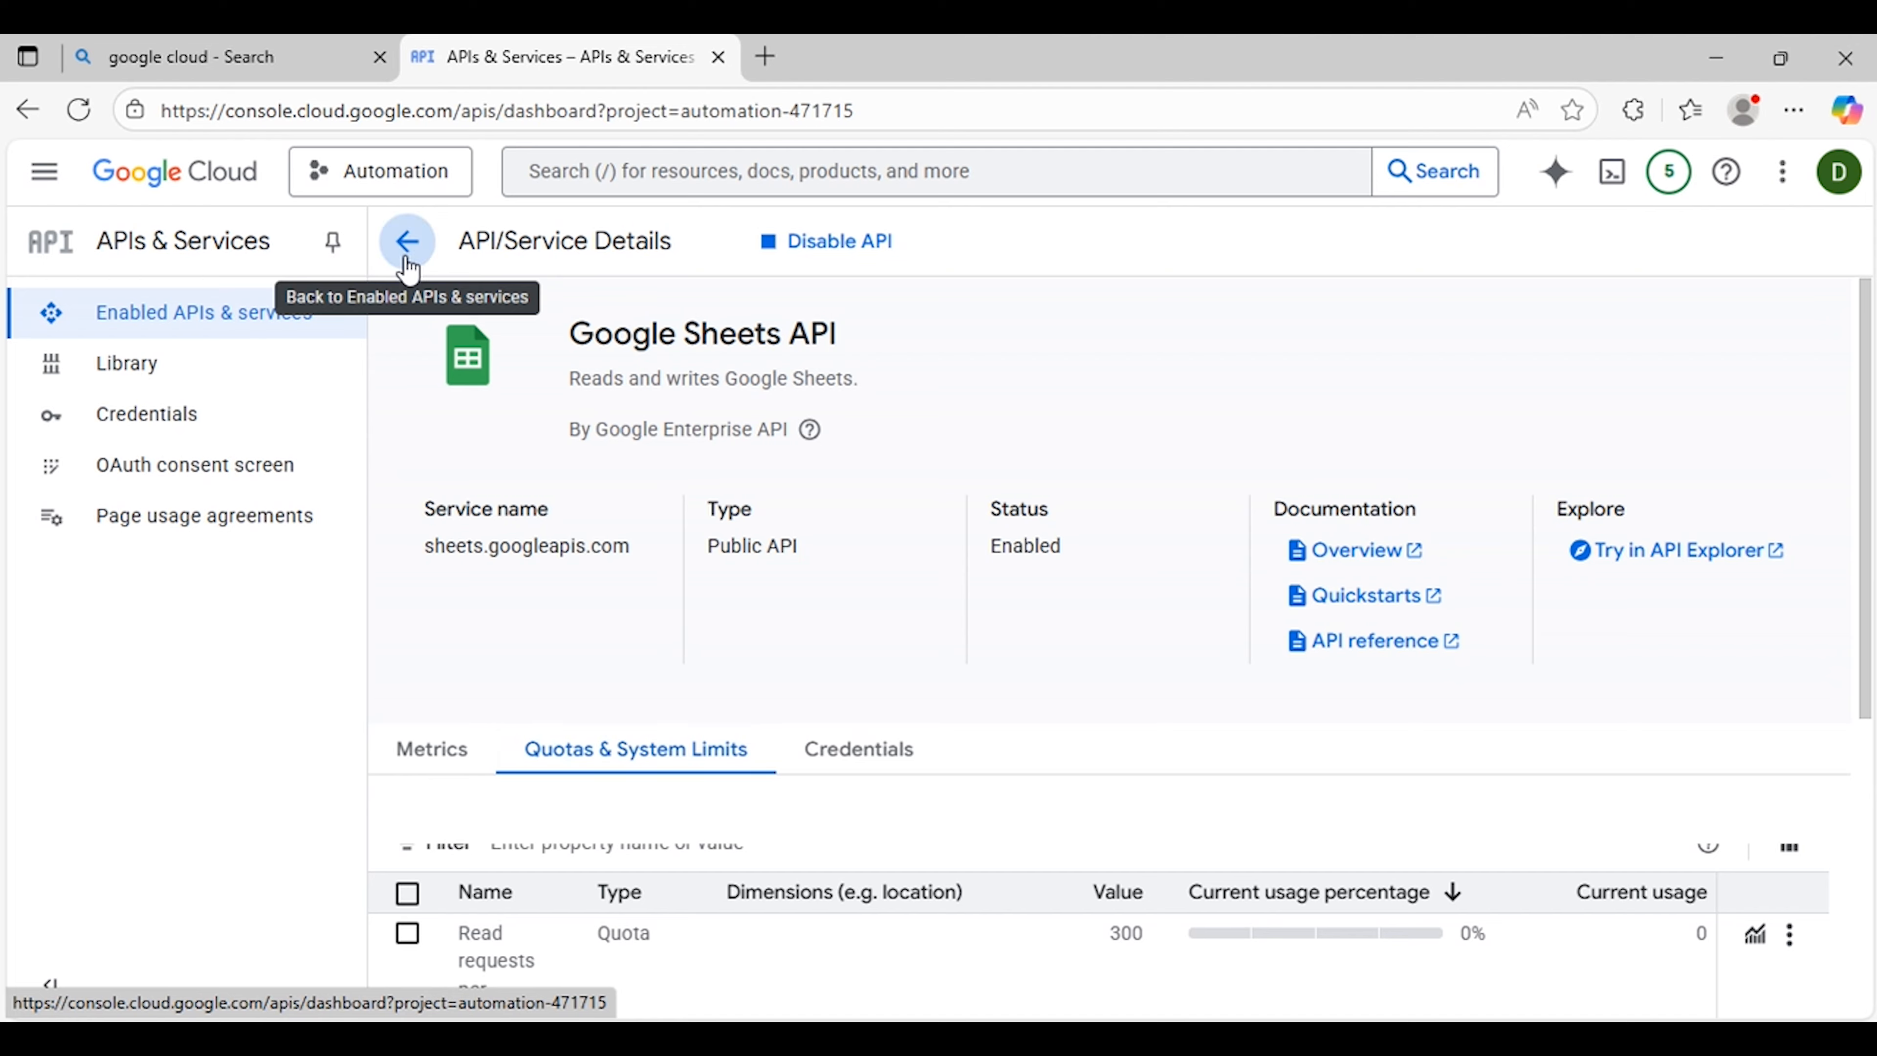